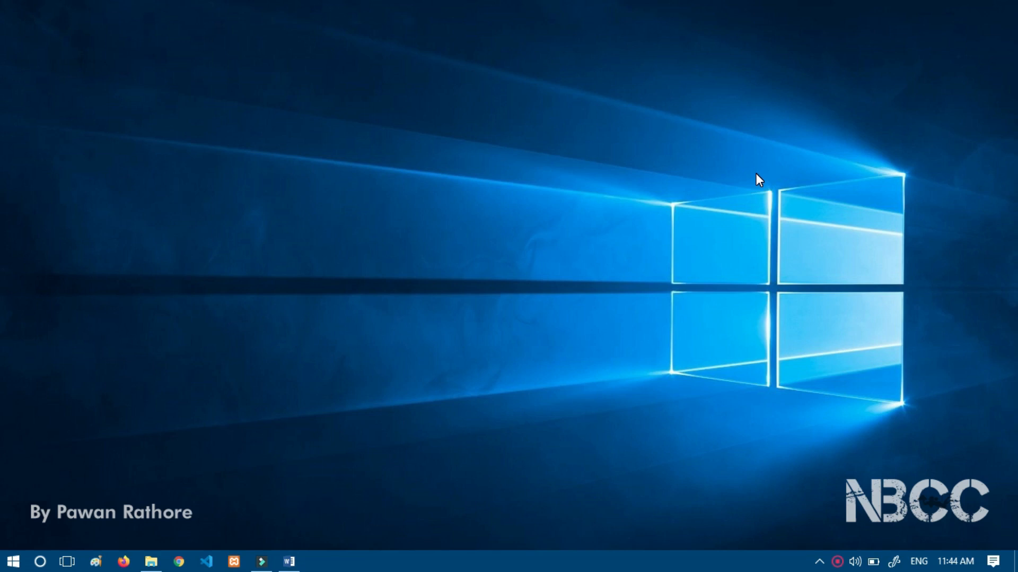
Launch Word with the Run command winword, maximize its window and create a blank document.
{"action": "key", "text": "super+r"}
{"action": "type", "text": "winword"}
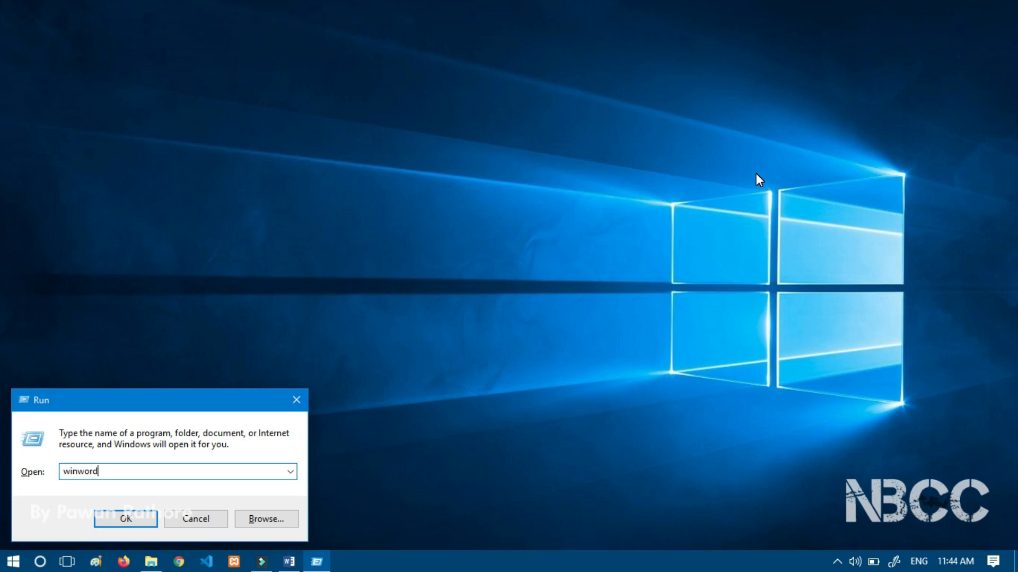
{"action": "key", "text": "Return"}
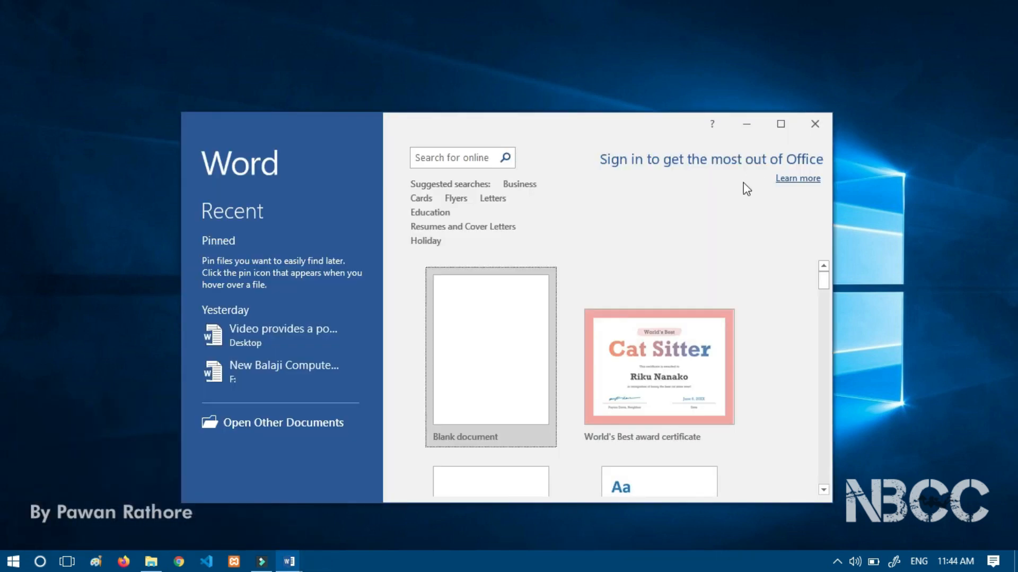
{"action": "left_click", "coordinate": [782, 123]}
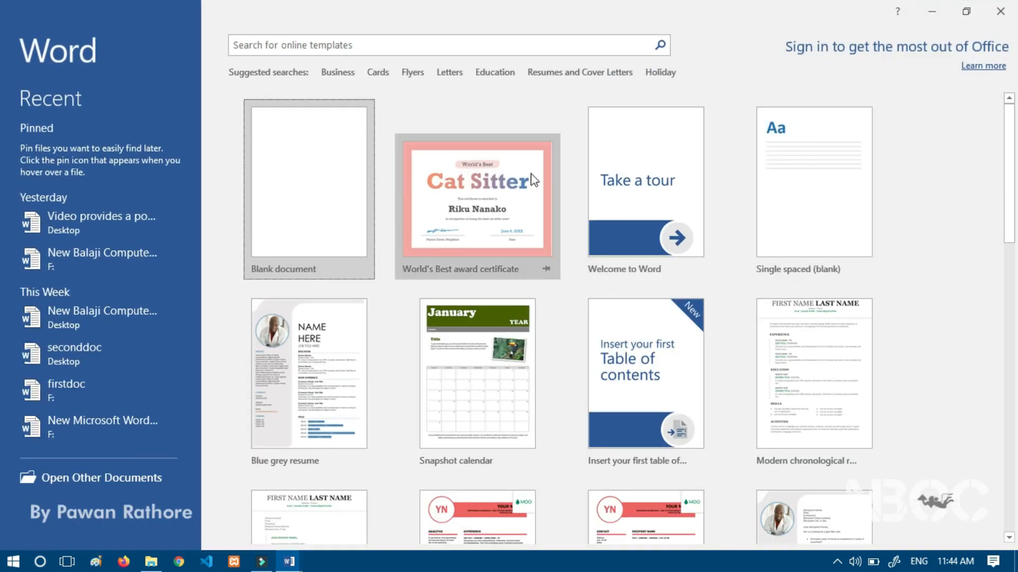
{"action": "left_click", "coordinate": [319, 202]}
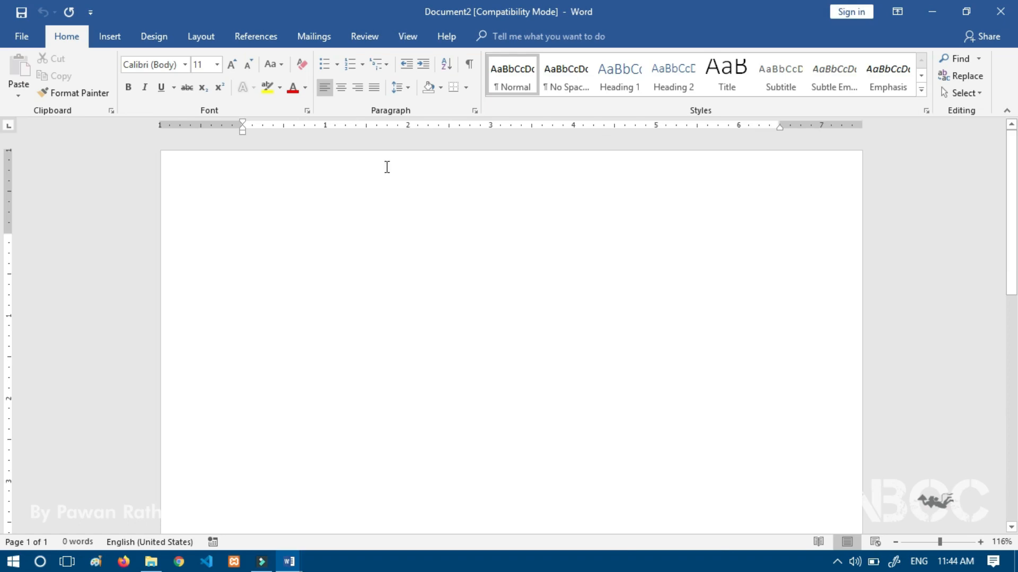
Close both open Word documents and return to the desktop.
{"action": "left_click", "coordinate": [1001, 11]}
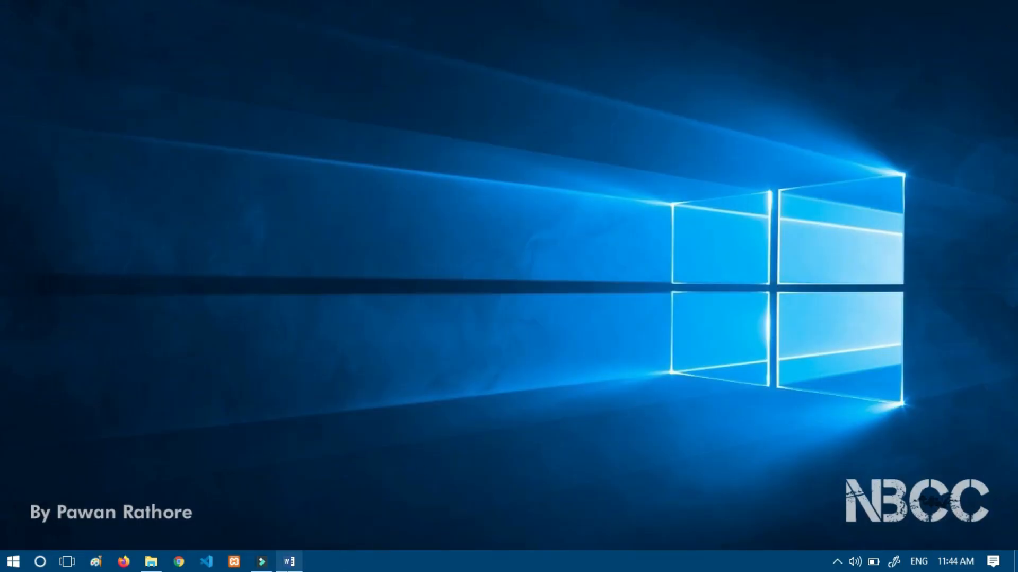
{"action": "left_click", "coordinate": [289, 561]}
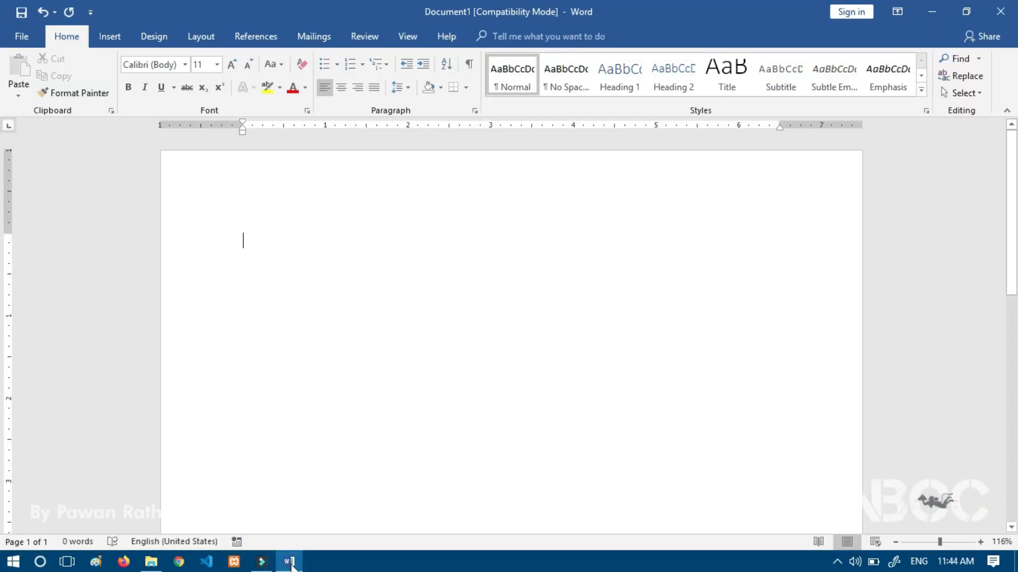
{"action": "left_click", "coordinate": [1000, 11]}
{"action": "left_click", "coordinate": [508, 311]}
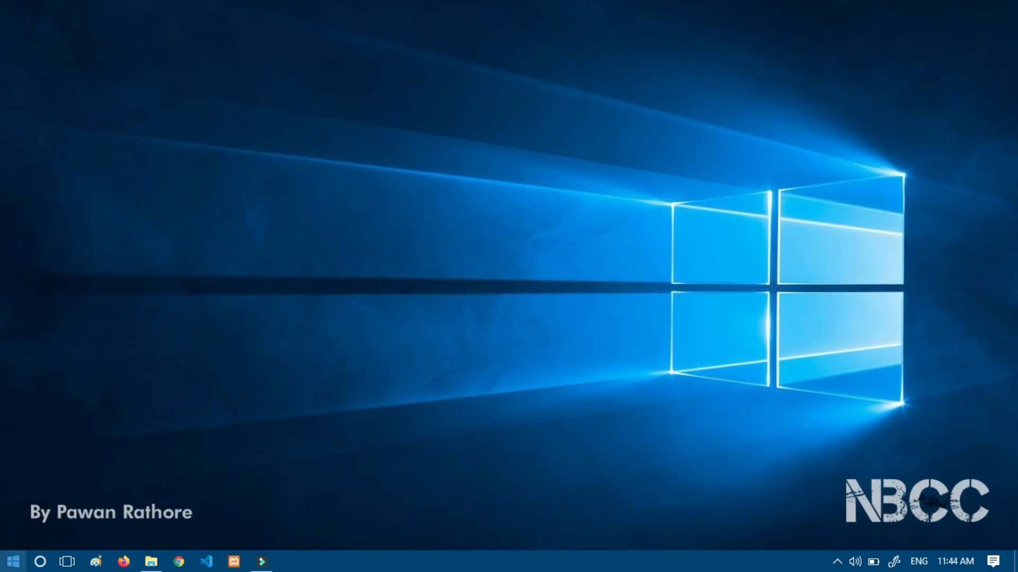
Launch Word from the Windows list of installed apps and close it again.
{"action": "left_click", "coordinate": [13, 560]}
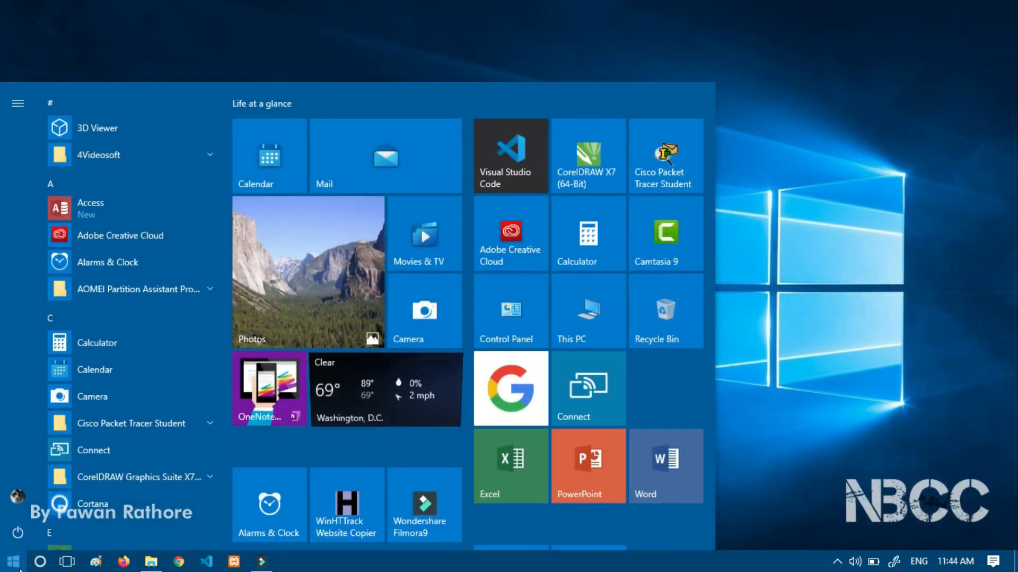
{"action": "scroll", "coordinate": [126, 296], "scroll_direction": "down", "scroll_amount": 5}
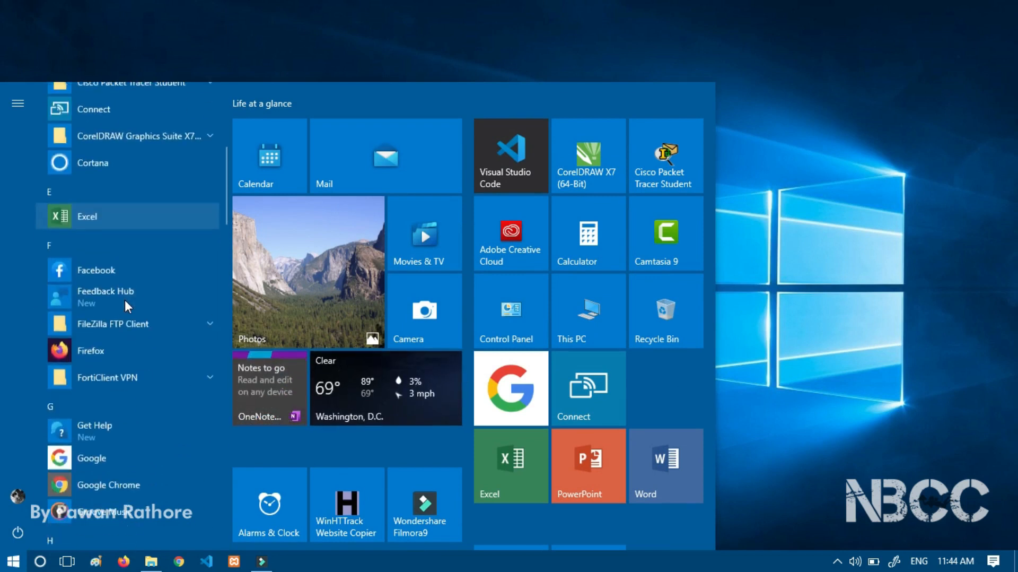
{"action": "scroll", "coordinate": [125, 300], "scroll_direction": "down", "scroll_amount": 10}
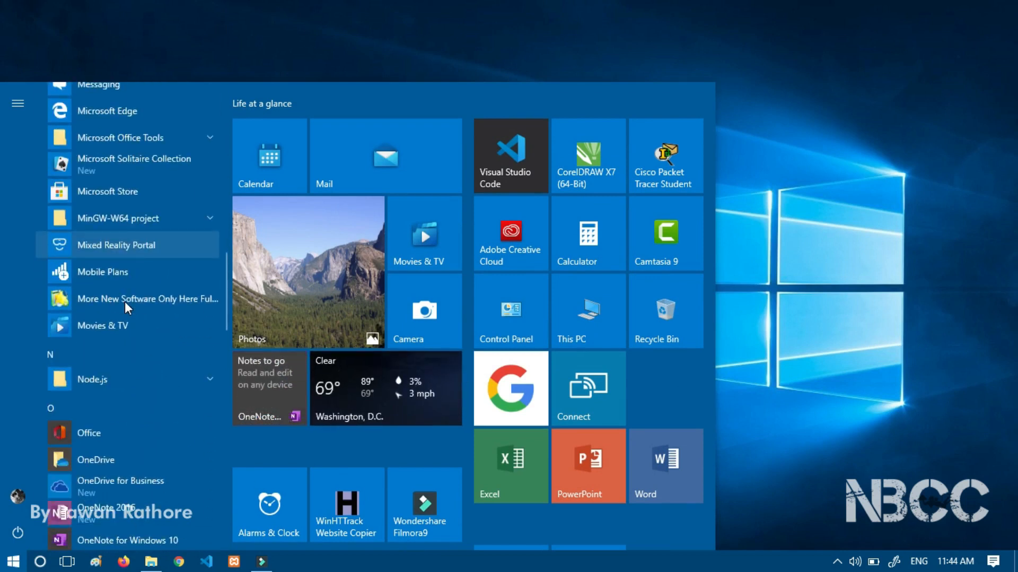
{"action": "scroll", "coordinate": [125, 302], "scroll_direction": "down", "scroll_amount": 12}
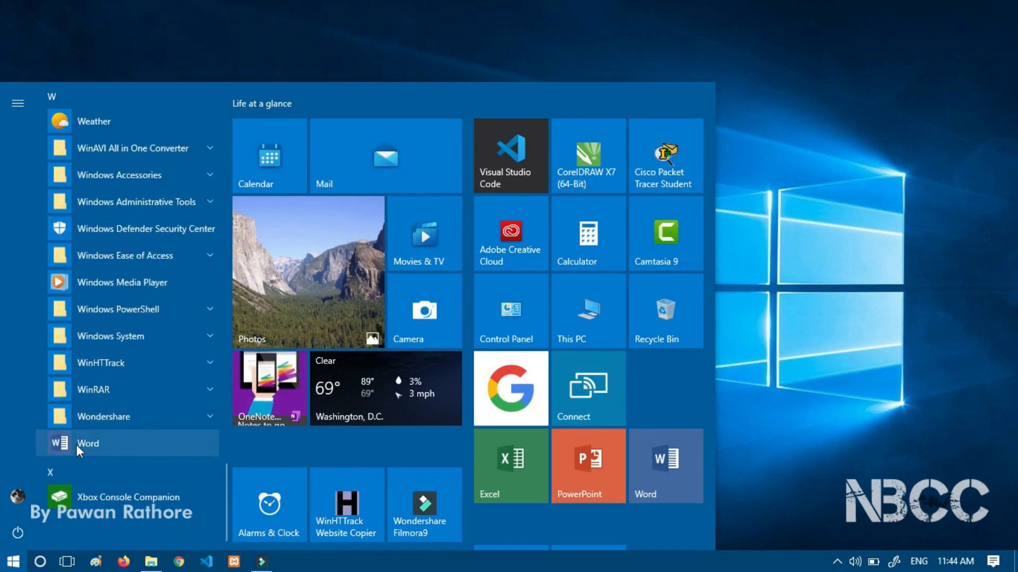
{"action": "left_click", "coordinate": [86, 441]}
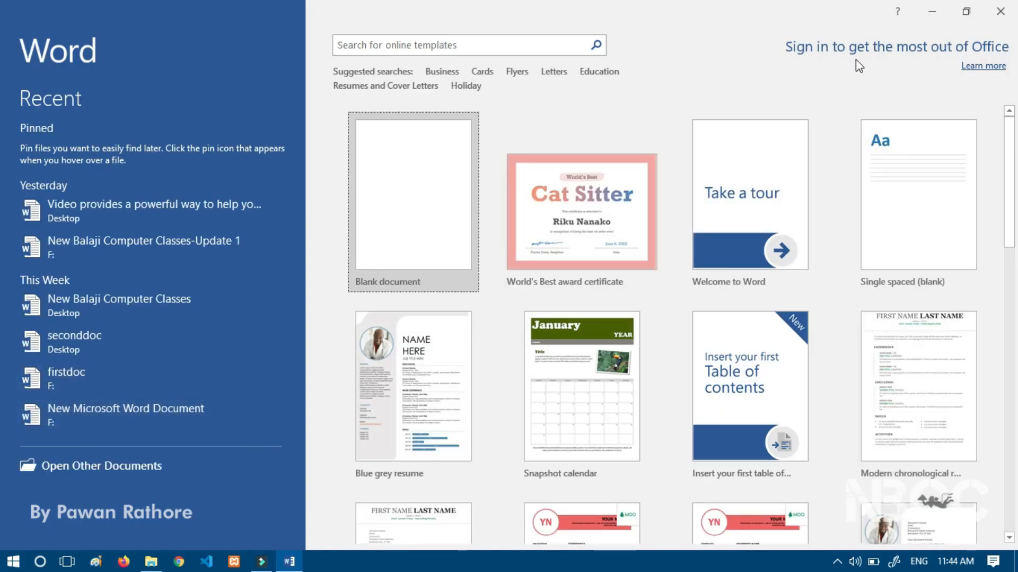
{"action": "left_click", "coordinate": [1007, 14]}
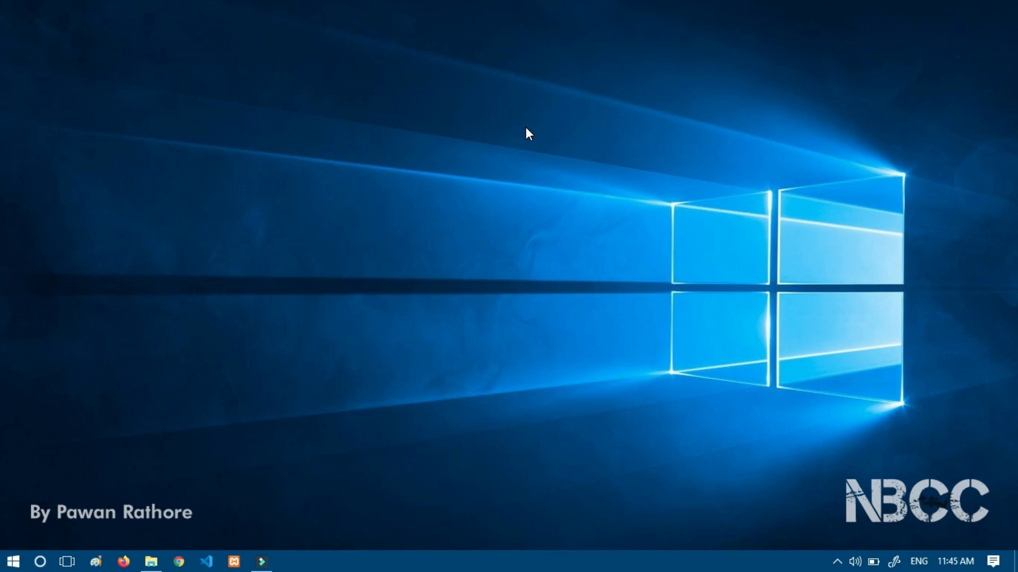
Search Windows for "word" and launch the Word app.
{"action": "key", "text": "super+s"}
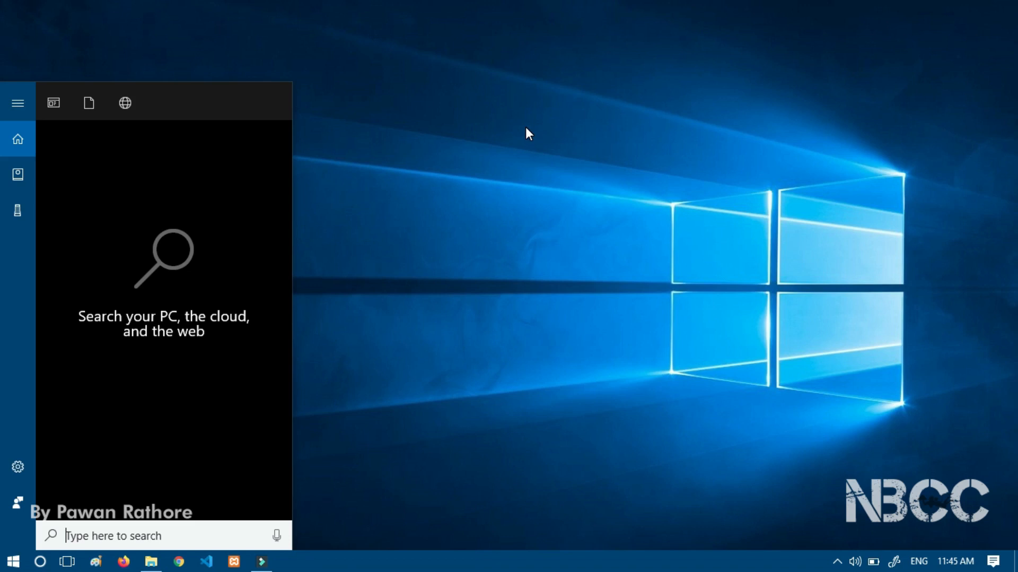
{"action": "type", "text": "word"}
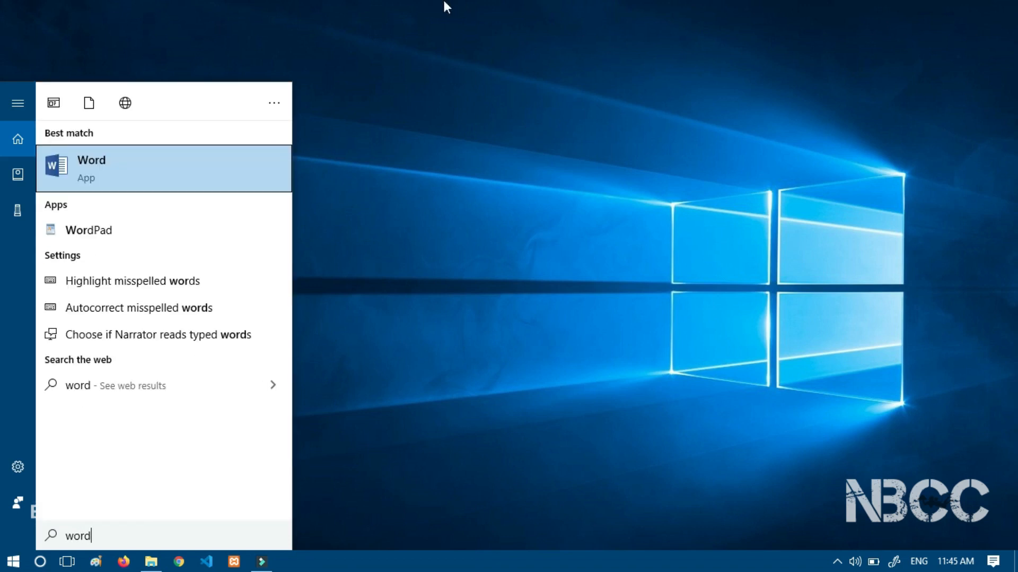
{"action": "left_click", "coordinate": [88, 168]}
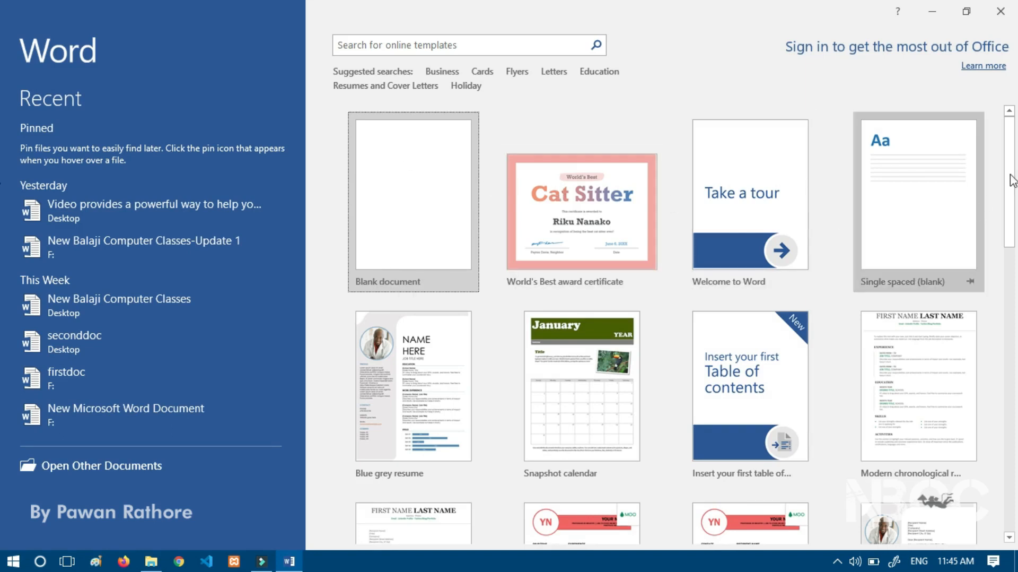
Browse the document templates on the start page and create a blank document.
{"action": "left_click_drag", "start_coordinate": [1013, 162], "coordinate": [1017, 362]}
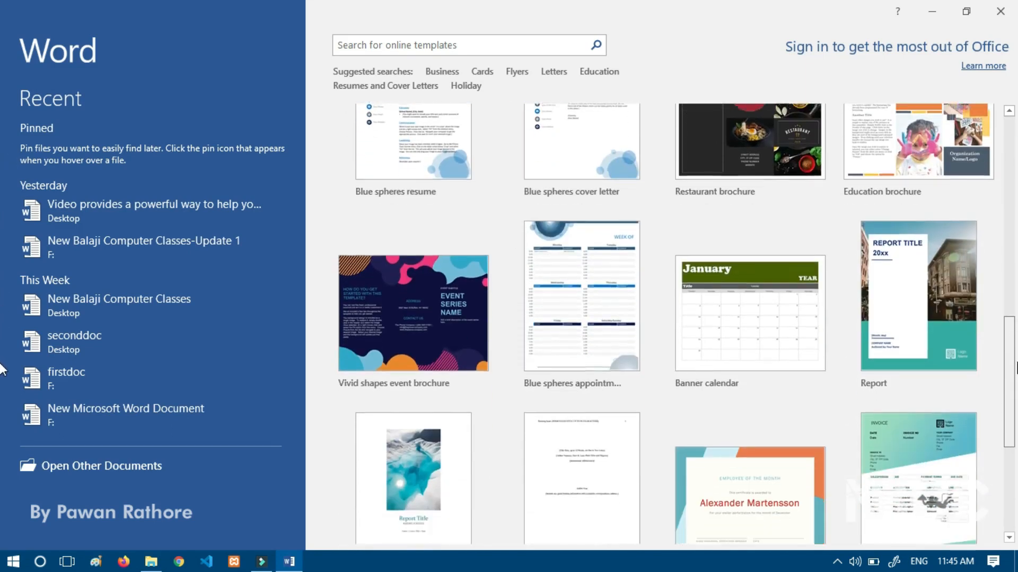
{"action": "scroll", "coordinate": [816, 320], "scroll_direction": "down", "scroll_amount": 3}
{"action": "scroll", "coordinate": [816, 321], "scroll_direction": "up", "scroll_amount": 8}
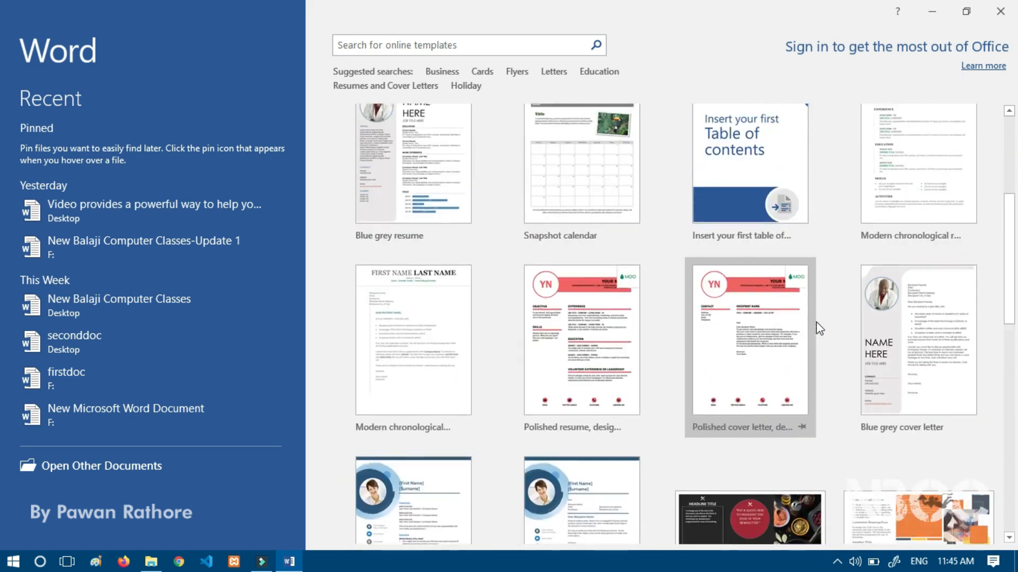
{"action": "scroll", "coordinate": [815, 325], "scroll_direction": "up", "scroll_amount": 3}
{"action": "left_click", "coordinate": [429, 210]}
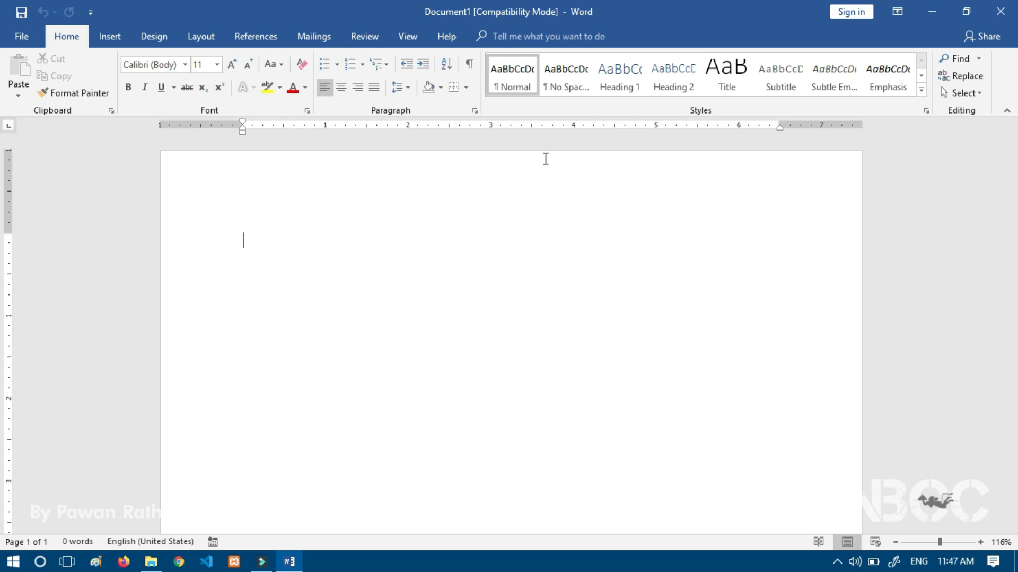
Generate default sample text with =rand() and undo the generated paragraphs.
{"action": "type", "text": "=rand()"}
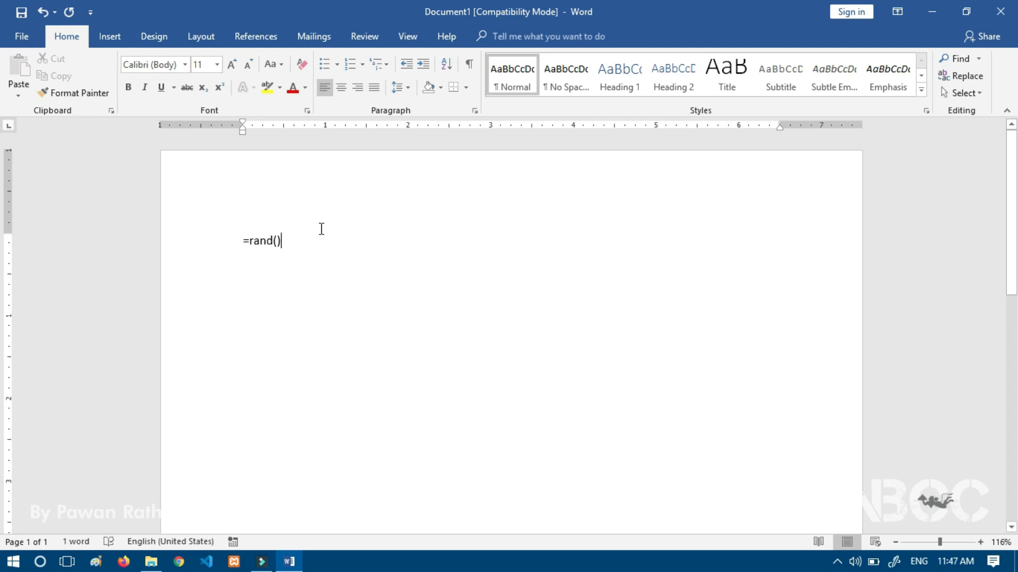
{"action": "key", "text": "Return"}
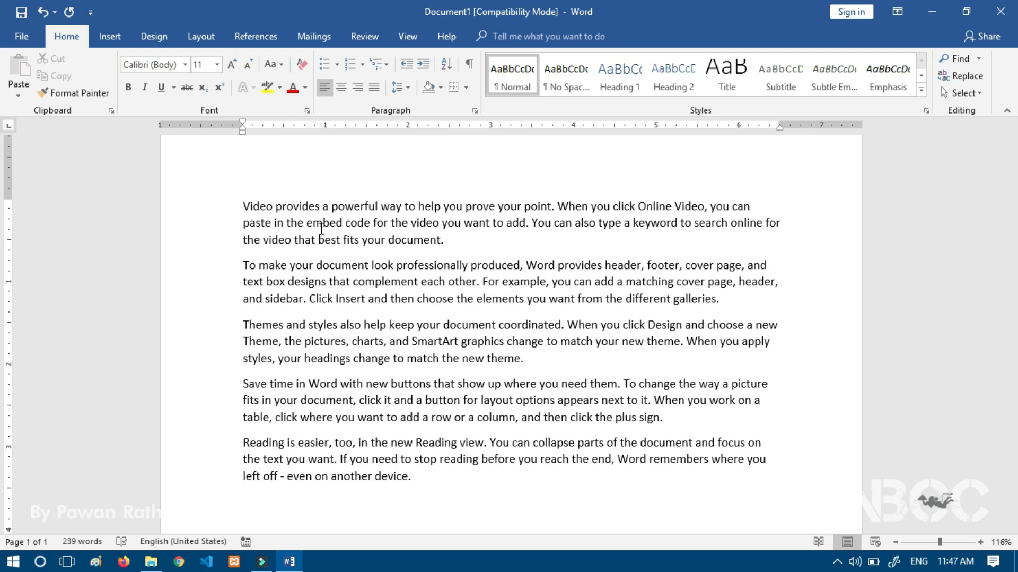
{"action": "key", "text": "ctrl+z"}
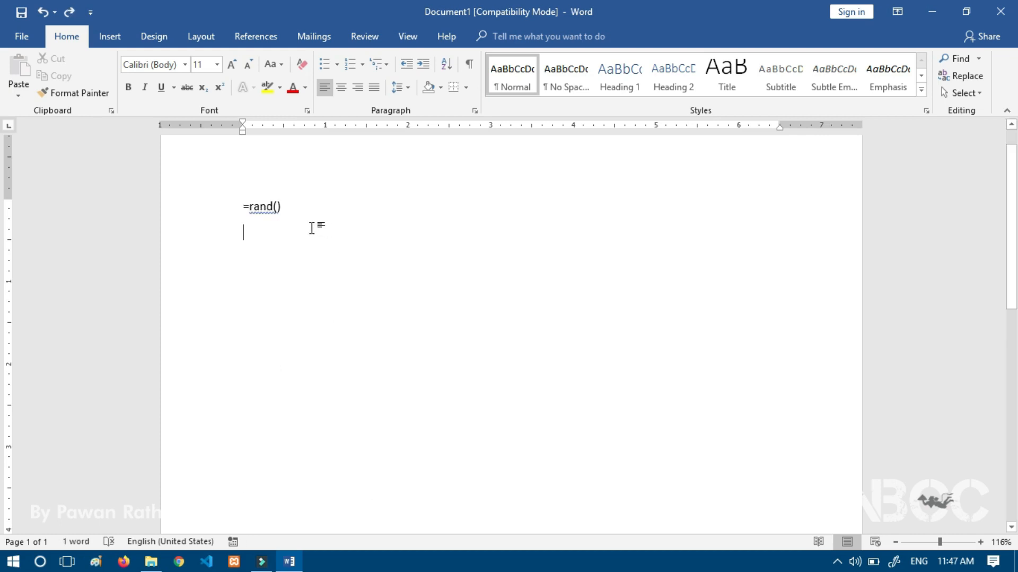
Change the formula to =rand(5,5), generate the sample paragraphs and look through them.
{"action": "key", "text": "Left"}
{"action": "key", "text": "Left"}
{"action": "type", "text": "5"}
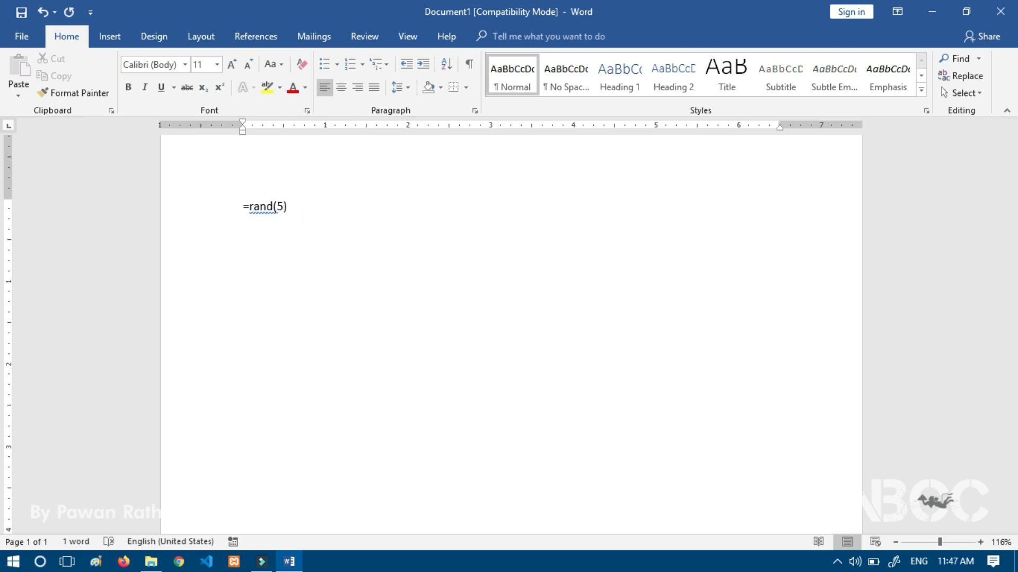
{"action": "type", "text": ",5"}
{"action": "left_click", "coordinate": [326, 201]}
{"action": "key", "text": "Return"}
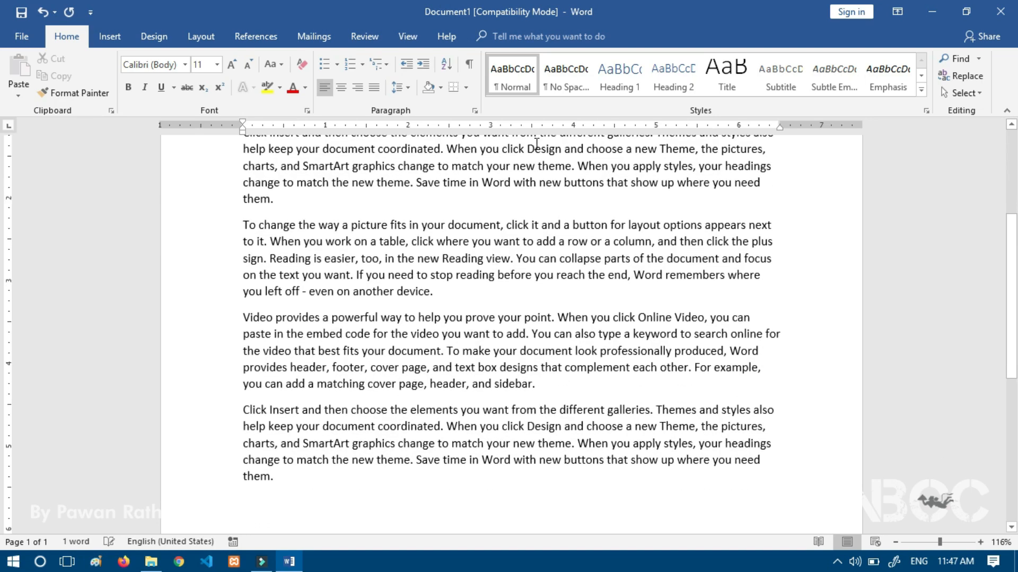
{"action": "scroll", "coordinate": [501, 260], "scroll_direction": "up", "scroll_amount": 4}
{"action": "scroll", "coordinate": [411, 262], "scroll_direction": "down", "scroll_amount": 2}
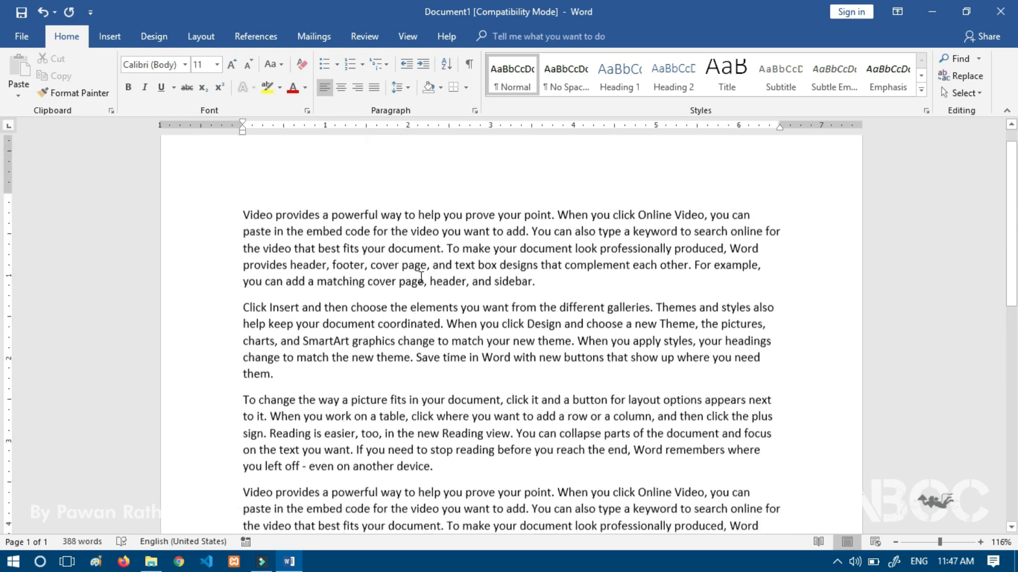
{"action": "scroll", "coordinate": [425, 400], "scroll_direction": "down", "scroll_amount": 3}
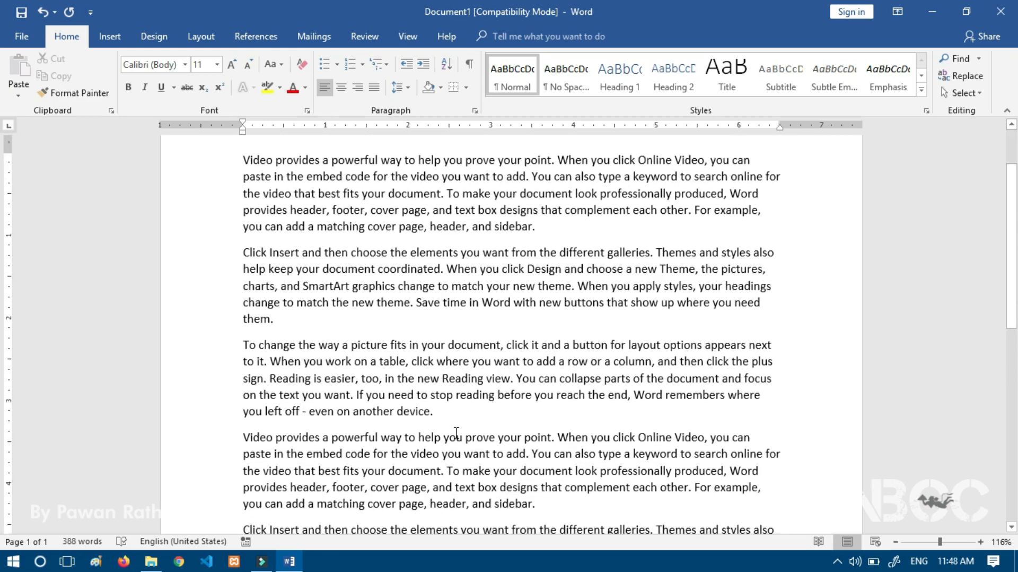
{"action": "scroll", "coordinate": [569, 388], "scroll_direction": "up", "scroll_amount": 4}
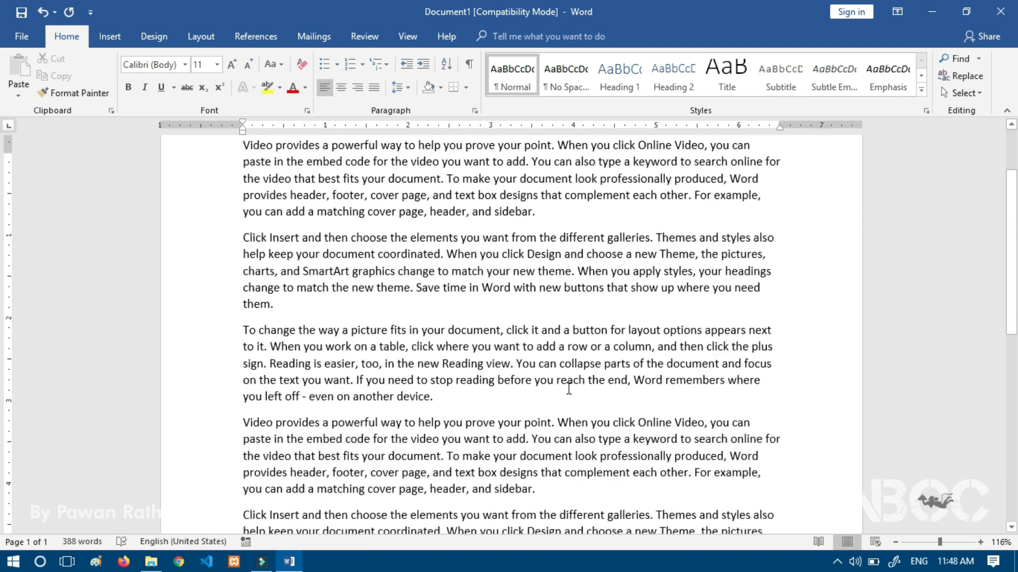
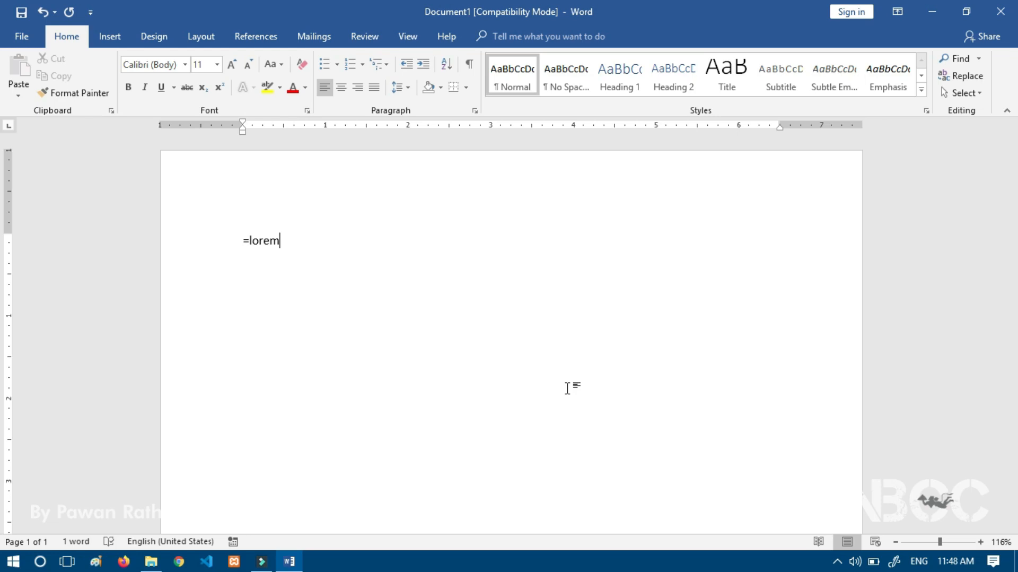
Generate Latin placeholder text with =lorem() and delete all of it from the document.
{"action": "type", "text": "()"}
{"action": "key", "text": "Return"}
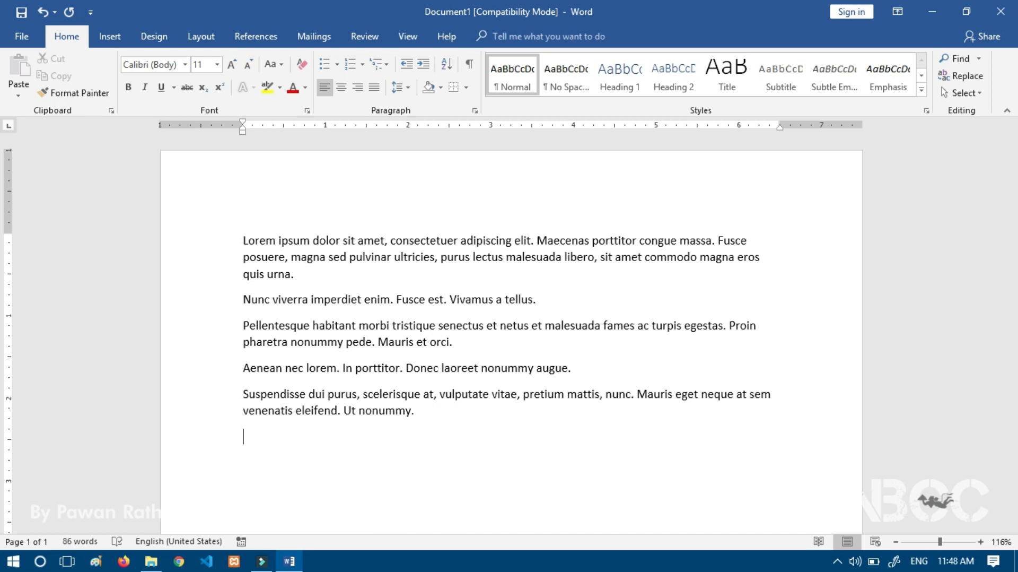
{"action": "left_click_drag", "start_coordinate": [221, 250], "coordinate": [269, 437]}
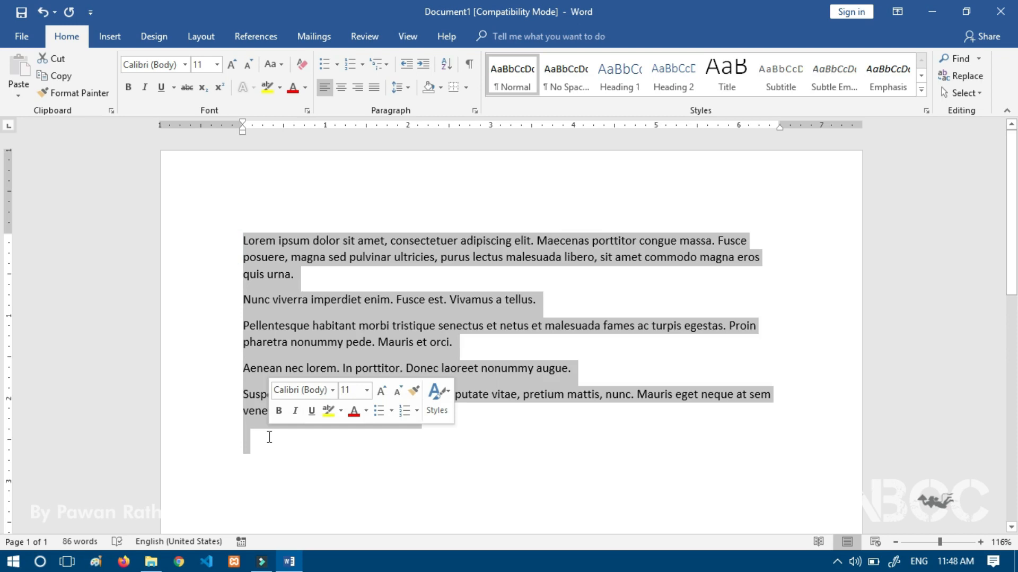
{"action": "key", "text": "Delete"}
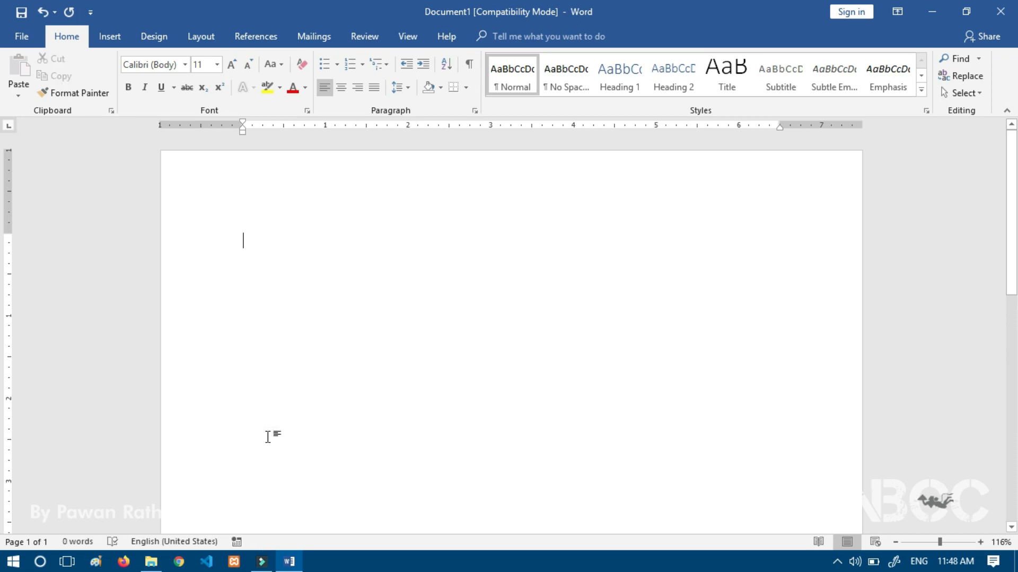
Enter the formula =rand() in the empty document and place the cursor between its parentheses.
{"action": "type", "text": "=ran"}
{"action": "key", "text": "BackSpace"}
{"action": "key", "text": "BackSpace"}
{"action": "type", "text": "and()"}
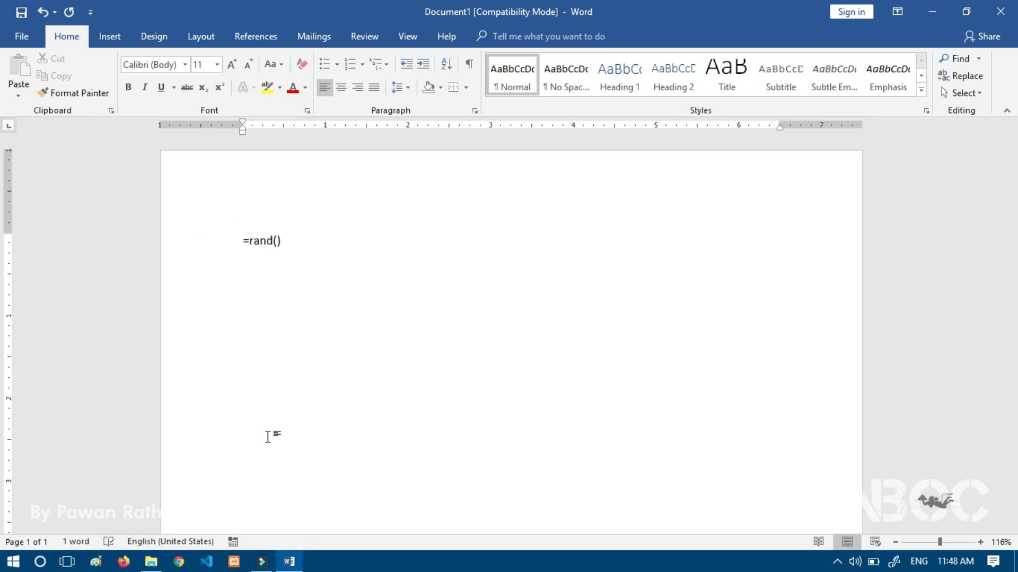
{"action": "left_click", "coordinate": [276, 240]}
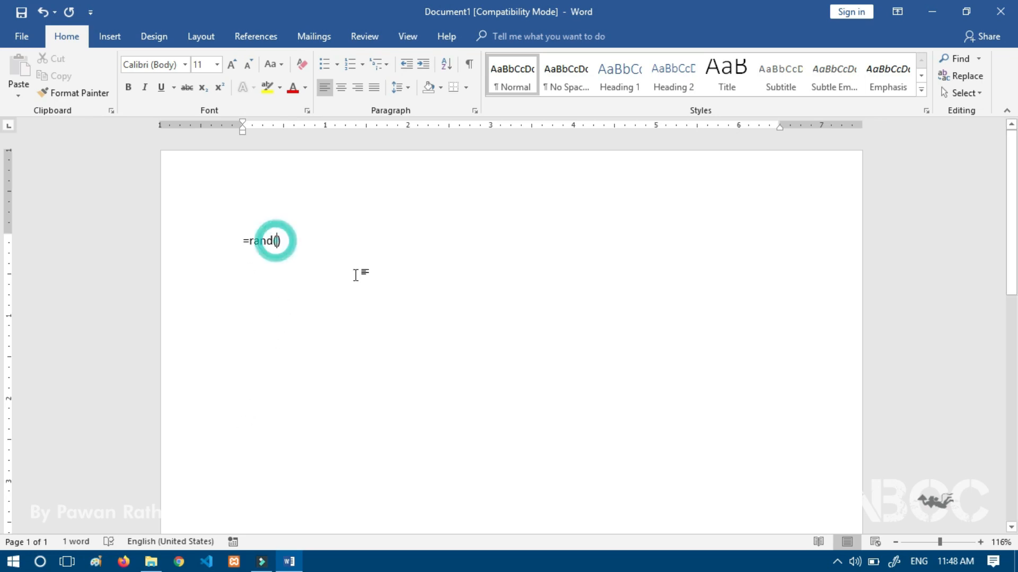
{"action": "type", "text": "5,5"}
{"action": "key", "text": "Return"}
{"action": "key", "text": "ctrl+z"}
{"action": "key", "text": "ctrl+z"}
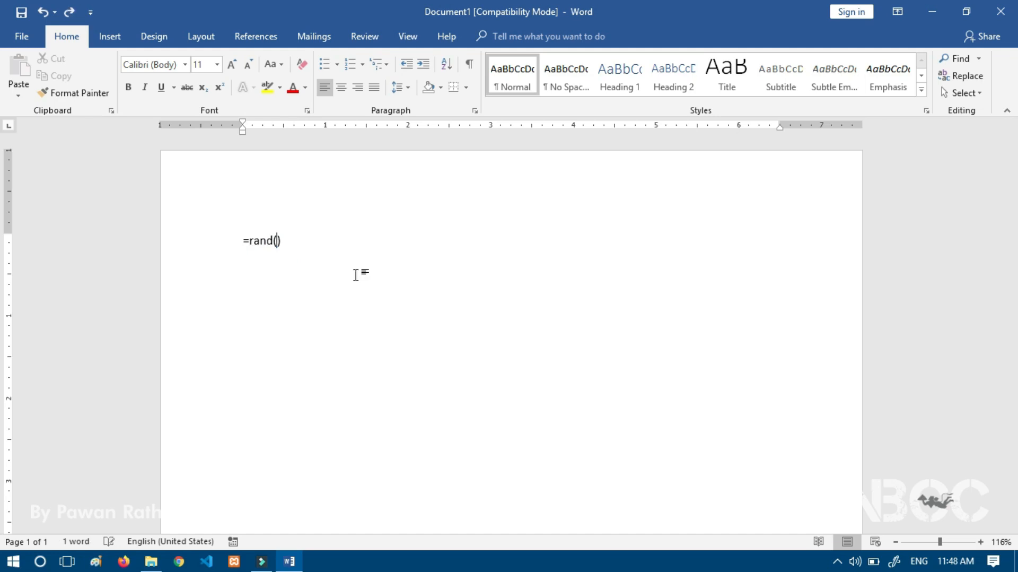
Complete the formula as =rand(5,5) and generate the sample paragraphs.
{"action": "type", "text": "5,5"}
{"action": "left_click", "coordinate": [370, 234]}
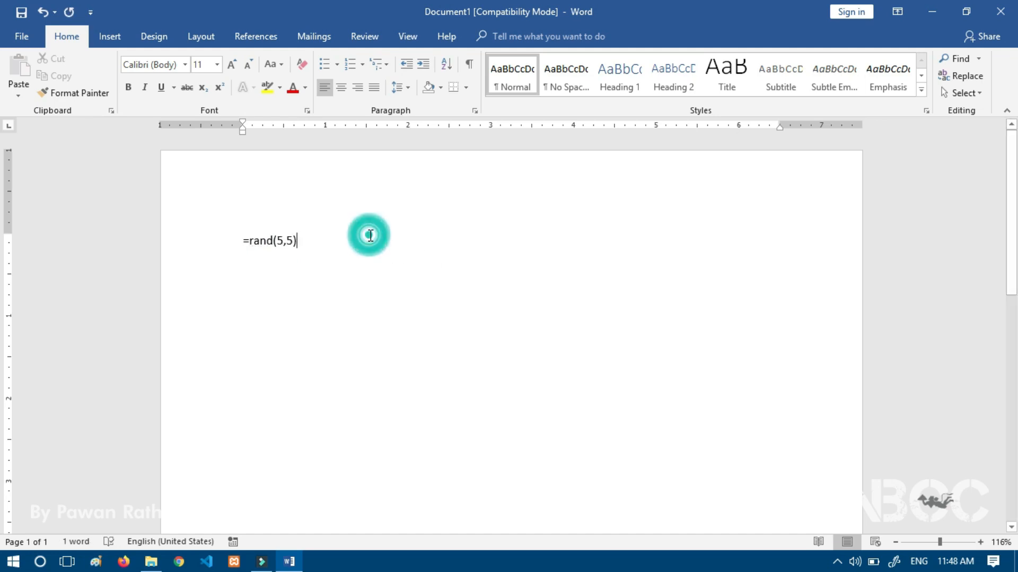
{"action": "key", "text": "Return"}
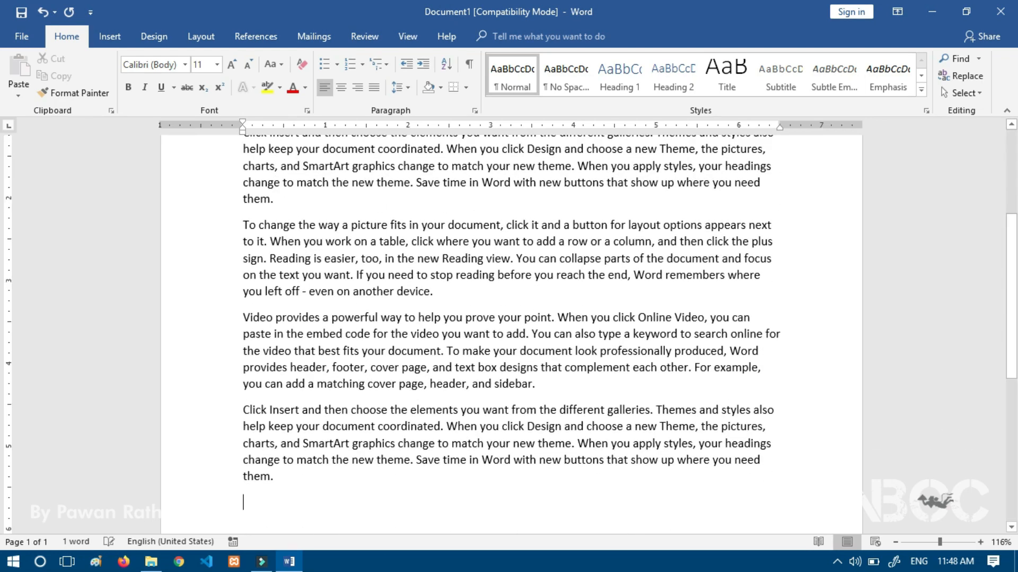
{"action": "scroll", "coordinate": [372, 156], "scroll_direction": "up", "scroll_amount": 4}
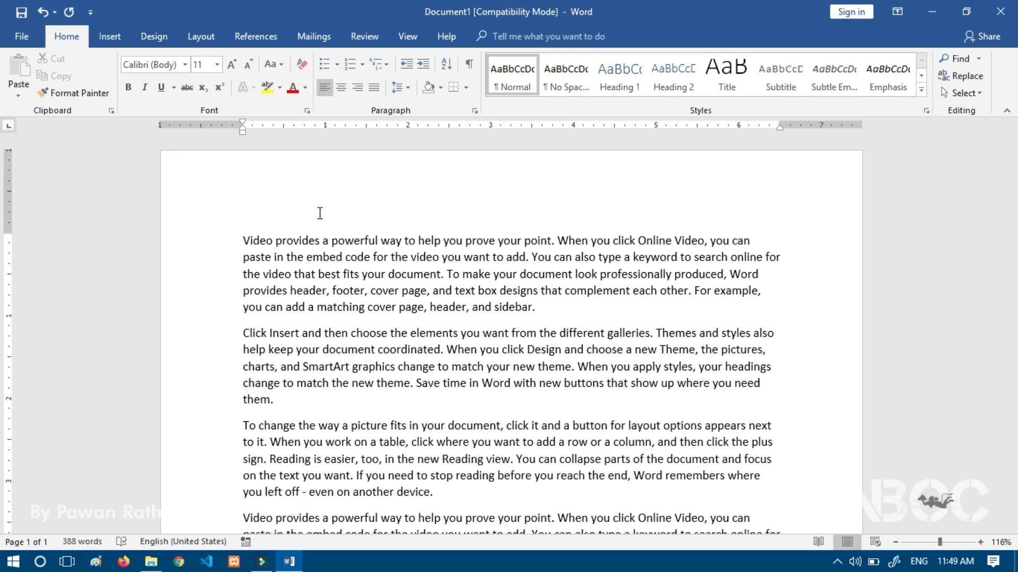
Select the whole first paragraph by sweeping over it, clear the selection, and reselect it by marking its start and end.
{"action": "left_click_drag", "start_coordinate": [243, 240], "coordinate": [580, 302]}
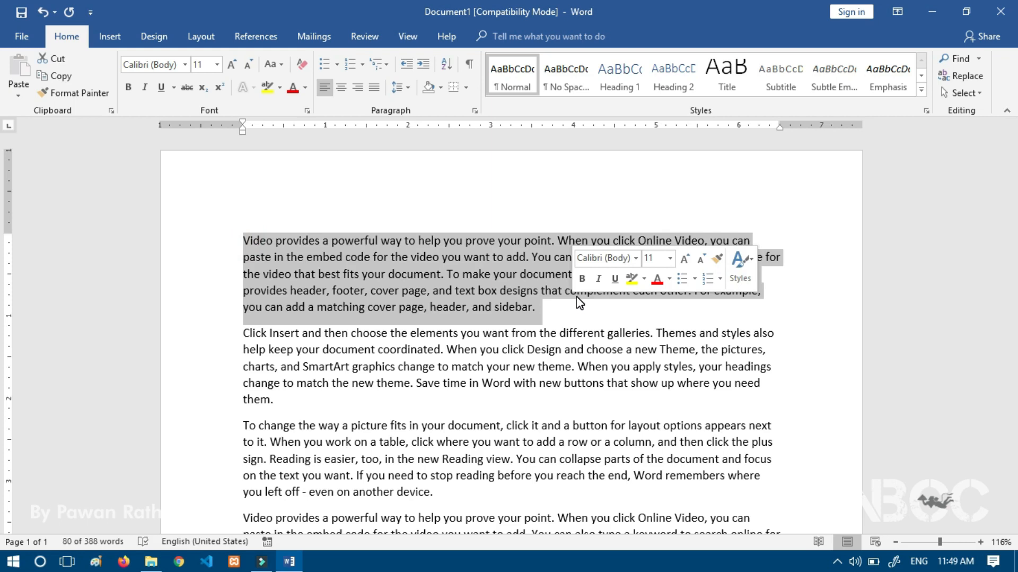
{"action": "left_click", "coordinate": [311, 235]}
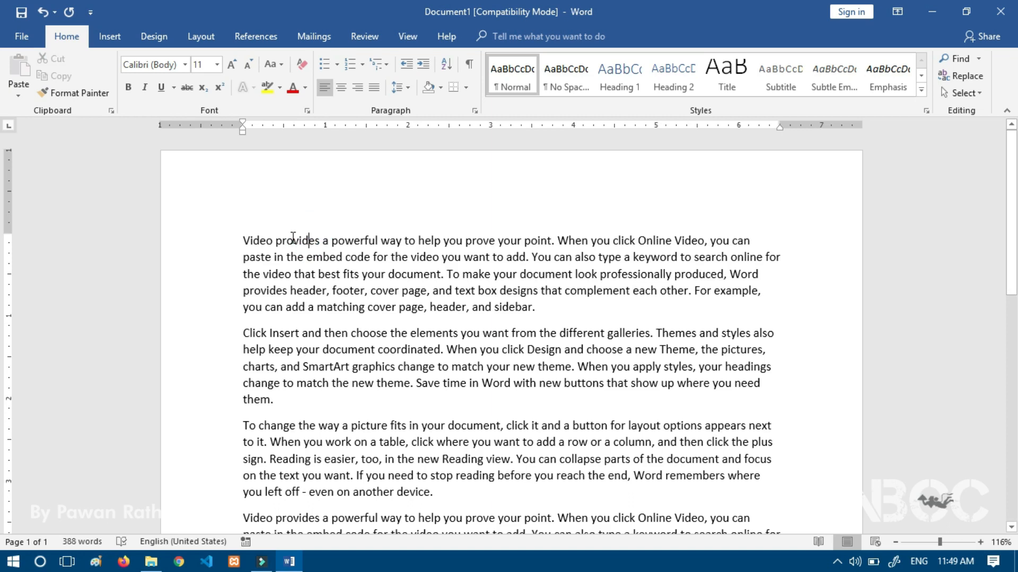
{"action": "left_click_drag", "start_coordinate": [244, 239], "coordinate": [538, 315]}
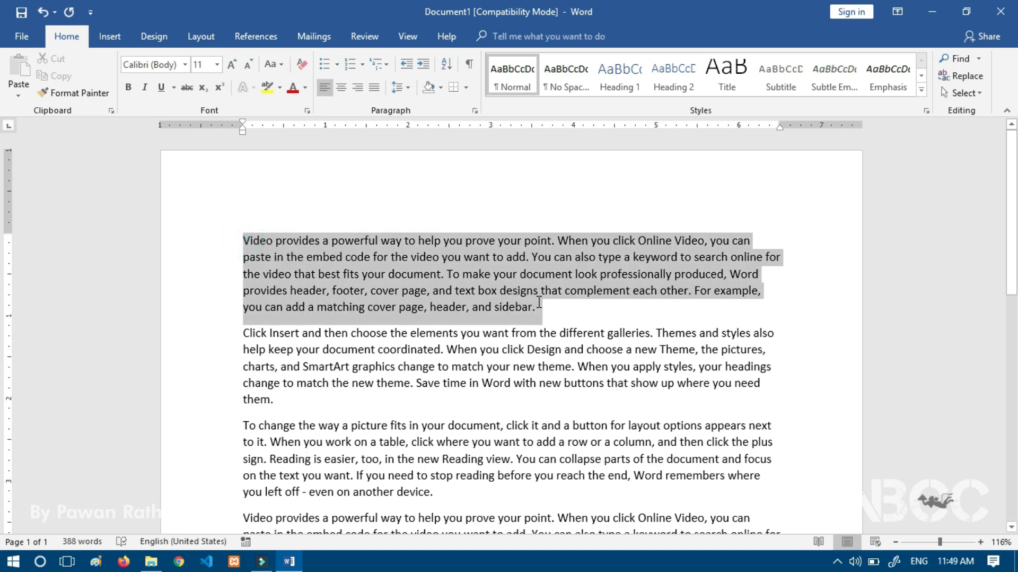
{"action": "left_click", "coordinate": [275, 256]}
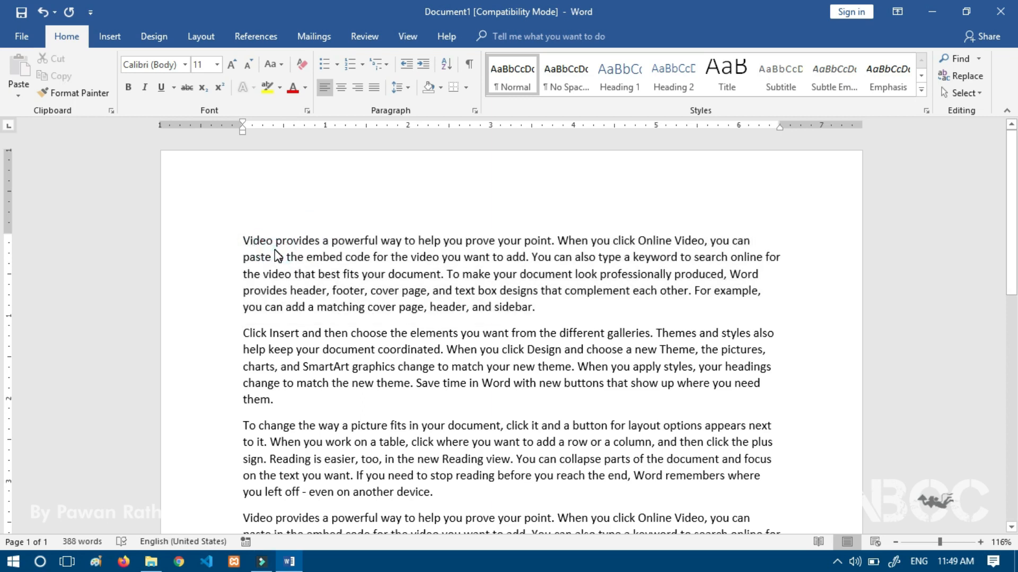
{"action": "left_click", "coordinate": [243, 240]}
{"action": "left_click", "coordinate": [541, 308], "text": "shift"}
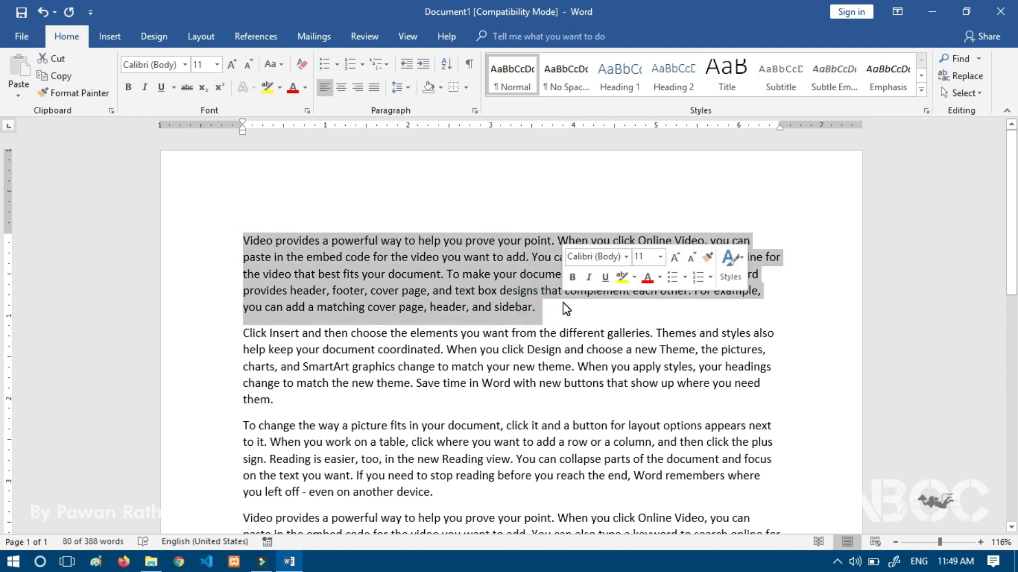
Extend a selection from the start of the first paragraph by characters and lines to the paragraph's end, and clear it.
{"action": "left_click", "coordinate": [250, 239]}
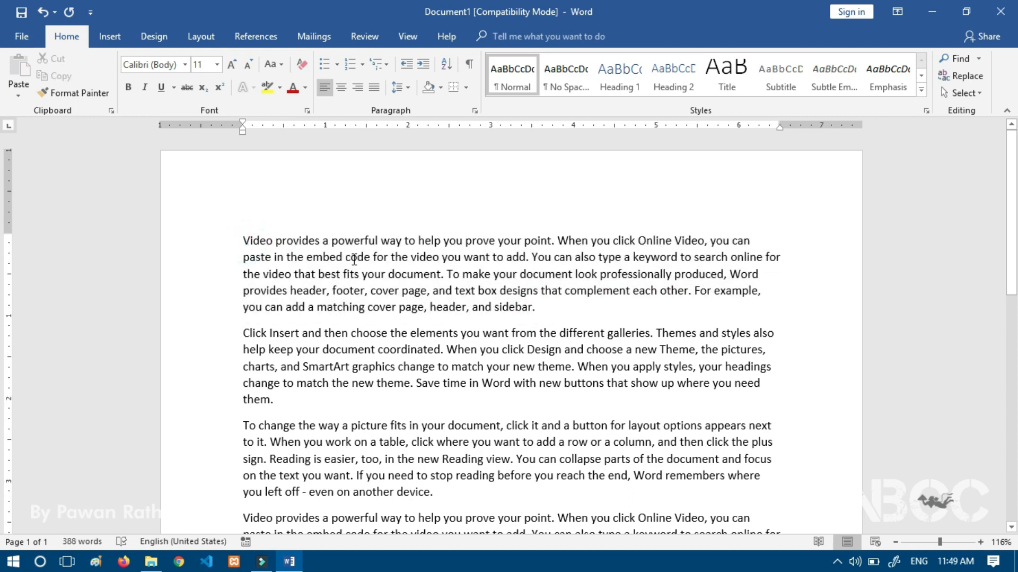
{"action": "key", "text": "shift+Right"}
{"action": "key", "text": "shift+Right"}
{"action": "key", "text": "shift+Right"}
{"action": "key", "text": "shift+Right"}
{"action": "key", "text": "shift+Right"}
{"action": "key", "text": "shift+Right"}
{"action": "key", "text": "shift+Right"}
{"action": "key", "text": "shift+Right"}
{"action": "key", "text": "shift+Right"}
{"action": "key", "text": "shift+Right"}
{"action": "key", "text": "shift+Right"}
{"action": "key", "text": "shift+Right"}
{"action": "key", "text": "shift+Right"}
{"action": "key", "text": "shift+Right"}
{"action": "key", "text": "shift+Right"}
{"action": "key", "text": "shift+Right"}
{"action": "key", "text": "shift+Right"}
{"action": "key", "text": "shift+Right"}
{"action": "key", "text": "shift+Right"}
{"action": "key", "text": "shift+Right"}
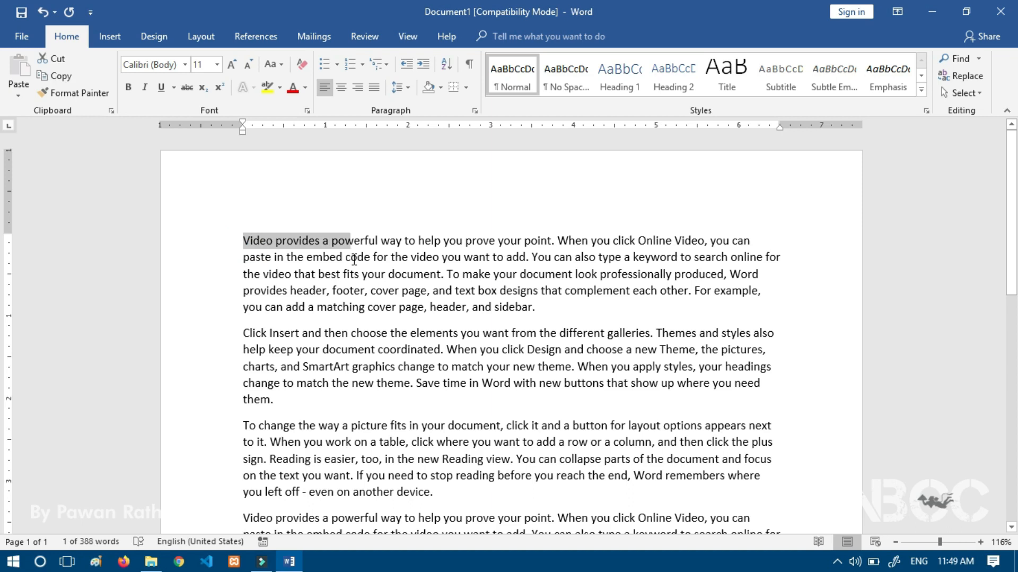
{"action": "key", "text": "shift+Right"}
{"action": "key", "text": "shift+Right"}
{"action": "key", "text": "shift+Right"}
{"action": "key", "text": "shift+Right"}
{"action": "key", "text": "shift+Right"}
{"action": "key", "text": "shift+Right"}
{"action": "key", "text": "shift+Right"}
{"action": "key", "text": "shift+Right"}
{"action": "key", "text": "shift+Right"}
{"action": "key", "text": "shift+Right"}
{"action": "key", "text": "shift+Right"}
{"action": "key", "text": "shift+Right"}
{"action": "key", "text": "shift+Right"}
{"action": "key", "text": "shift+Right"}
{"action": "key", "text": "shift+Right"}
{"action": "key", "text": "shift+Right"}
{"action": "key", "text": "shift+Right"}
{"action": "key", "text": "shift+Right"}
{"action": "key", "text": "shift+Right"}
{"action": "key", "text": "shift+Down"}
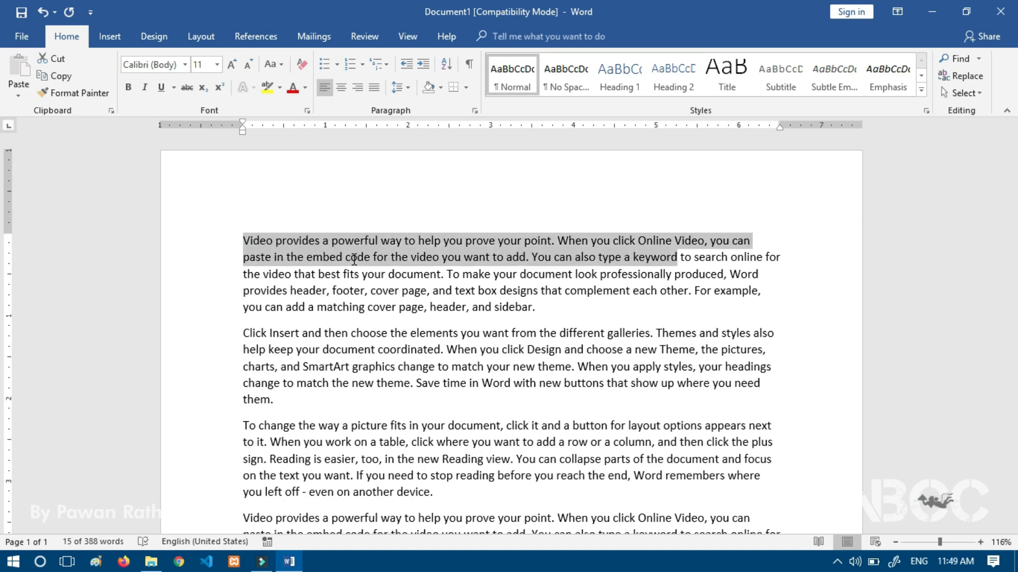
{"action": "key", "text": "ctrl+shift+Down"}
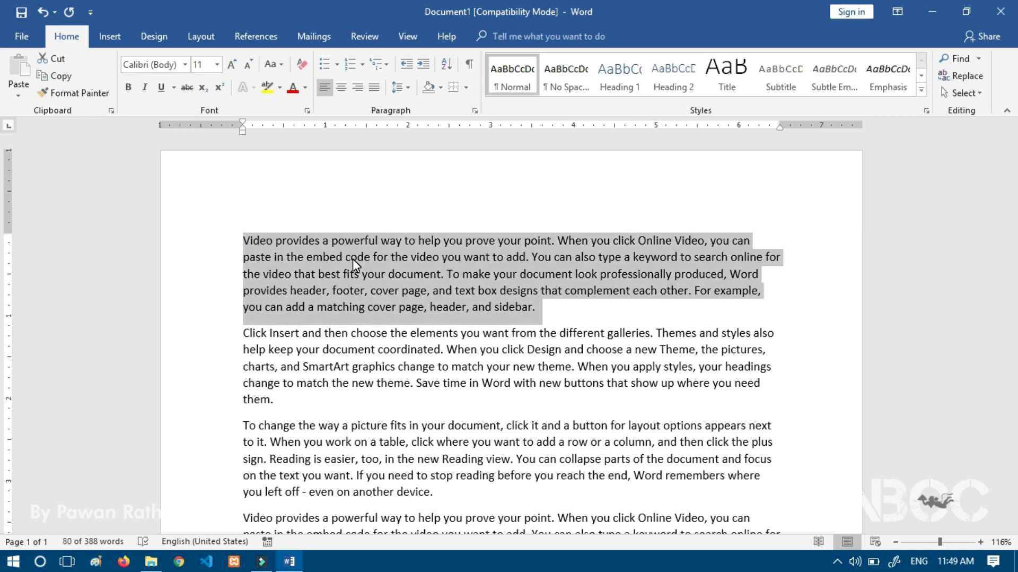
{"action": "left_click", "coordinate": [340, 257]}
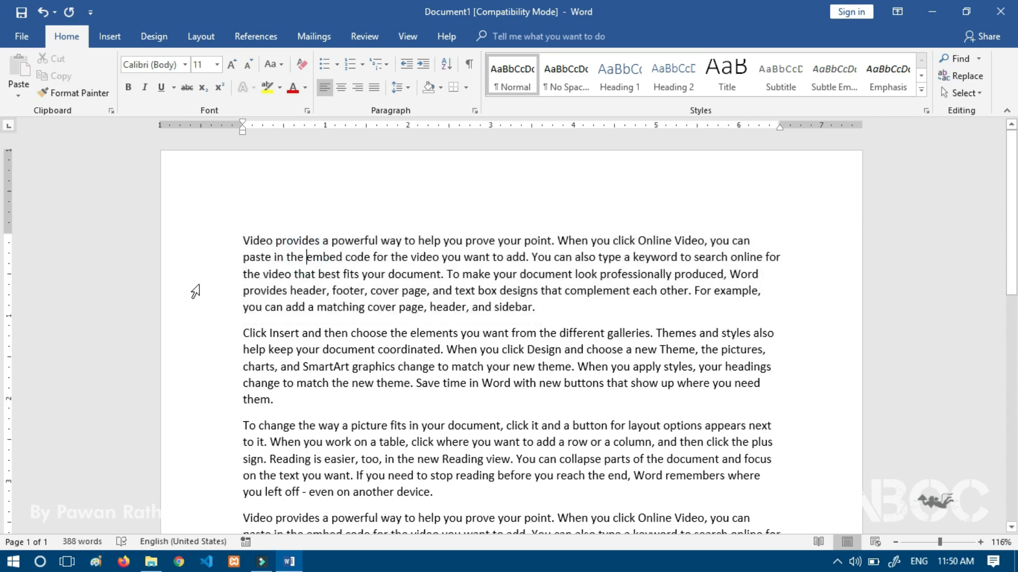
Select the entire first line of the first paragraph from the page margin, repeat it, and clear the selection.
{"action": "left_click", "coordinate": [180, 241]}
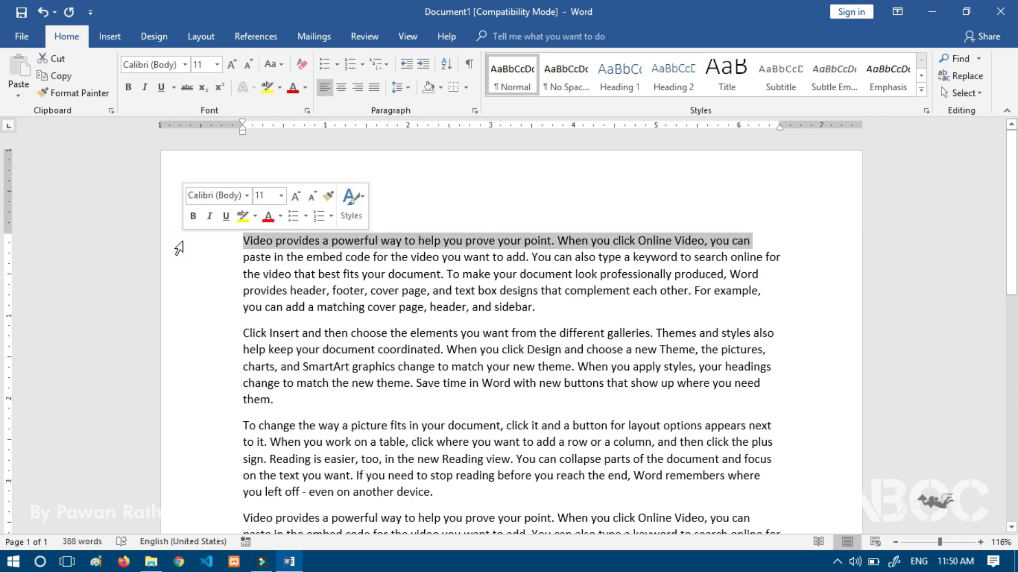
{"action": "left_click", "coordinate": [482, 245]}
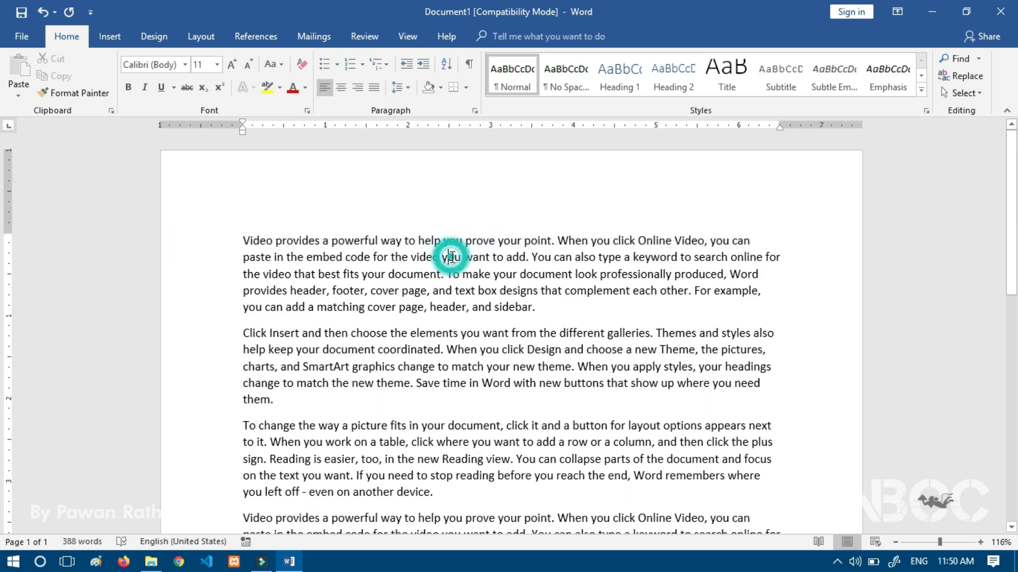
{"action": "left_click", "coordinate": [182, 245]}
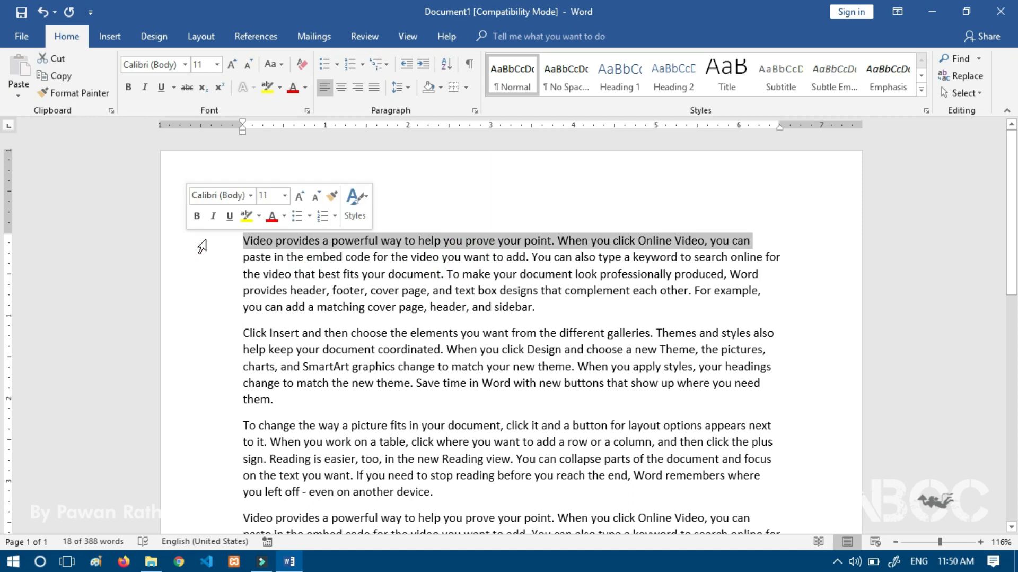
{"action": "left_click", "coordinate": [193, 240]}
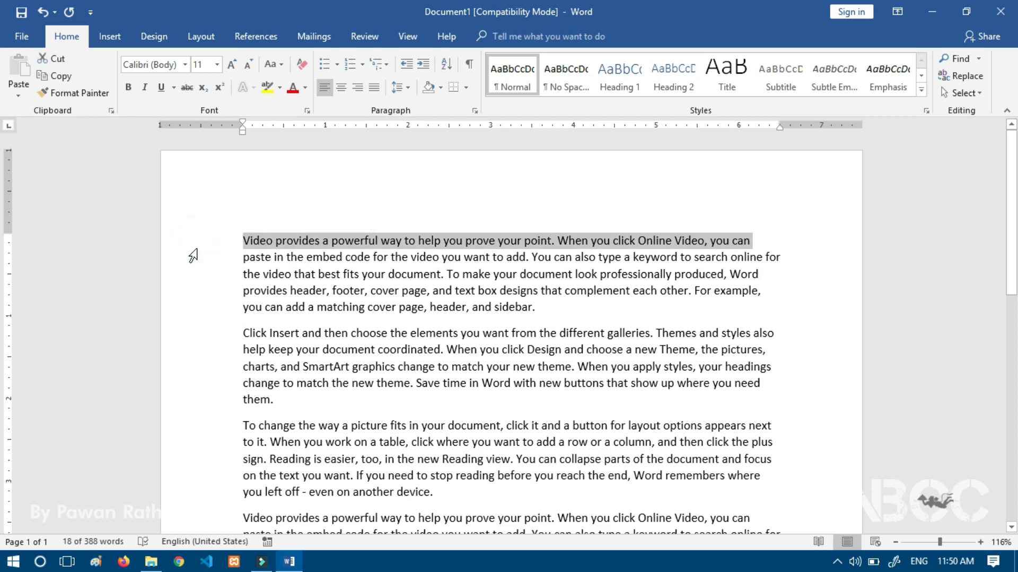
{"action": "left_click_drag", "start_coordinate": [193, 256], "coordinate": [220, 249]}
{"action": "left_click", "coordinate": [283, 265]}
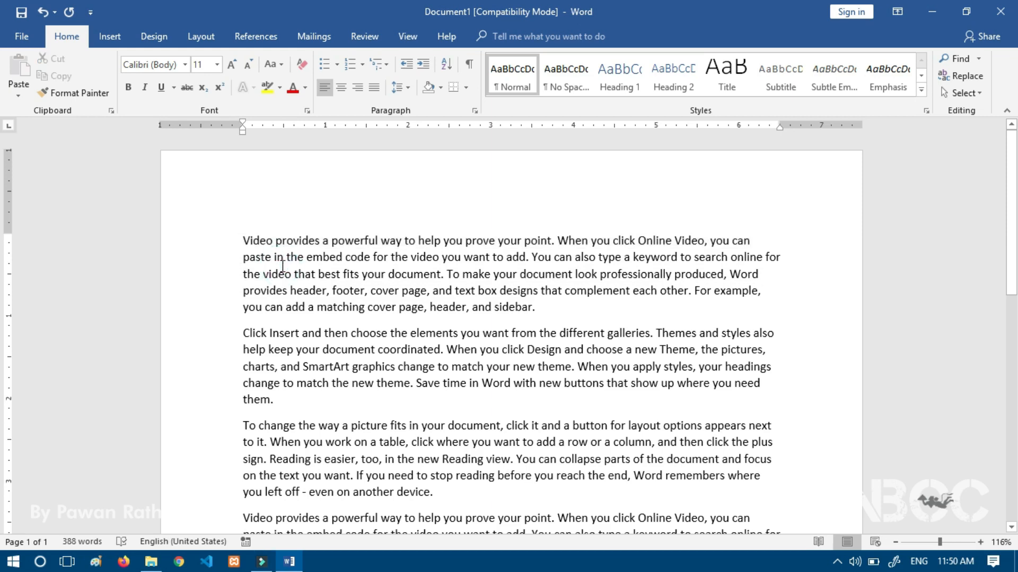
Select the first line of the first, second and third paragraphs one at a time.
{"action": "left_click", "coordinate": [197, 240]}
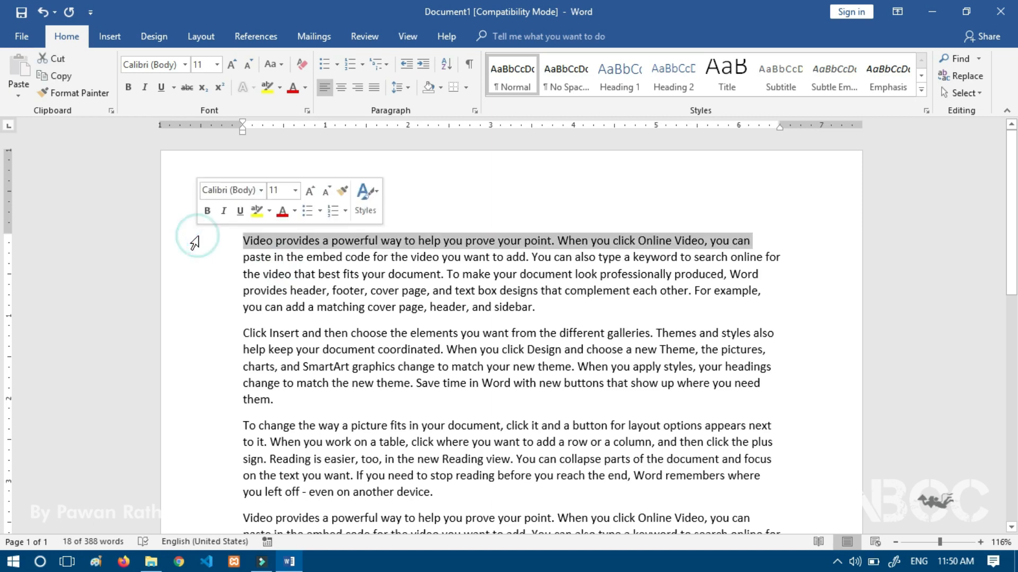
{"action": "left_click", "coordinate": [184, 332]}
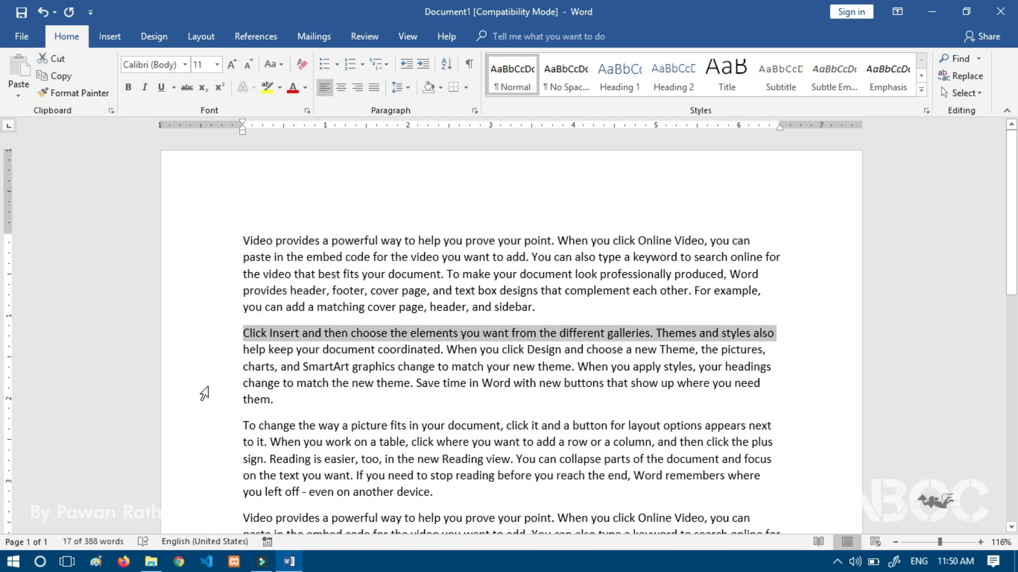
{"action": "left_click", "coordinate": [196, 424]}
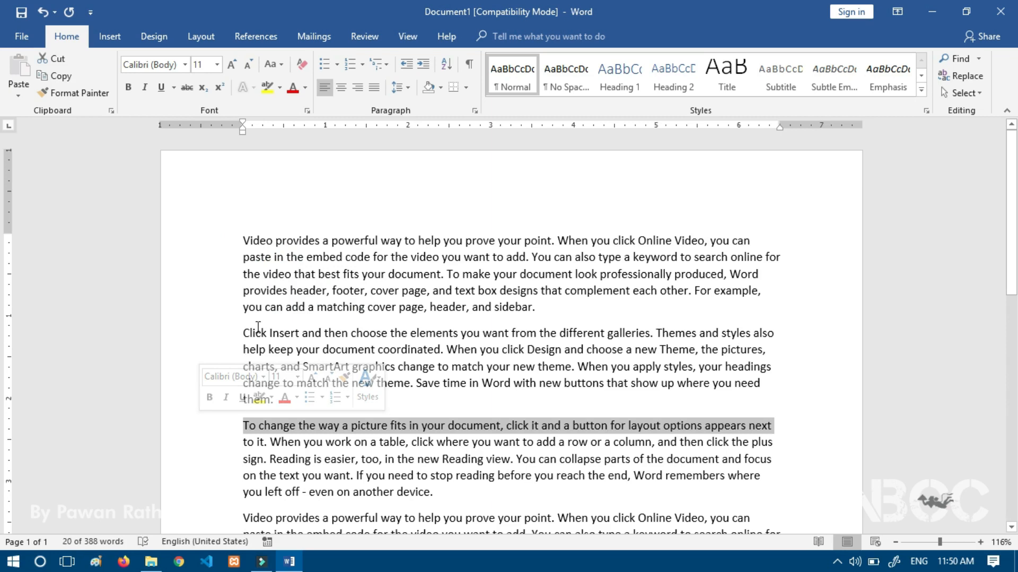
Select the first lines of the first three paragraphs together and copy them.
{"action": "left_click", "coordinate": [184, 237]}
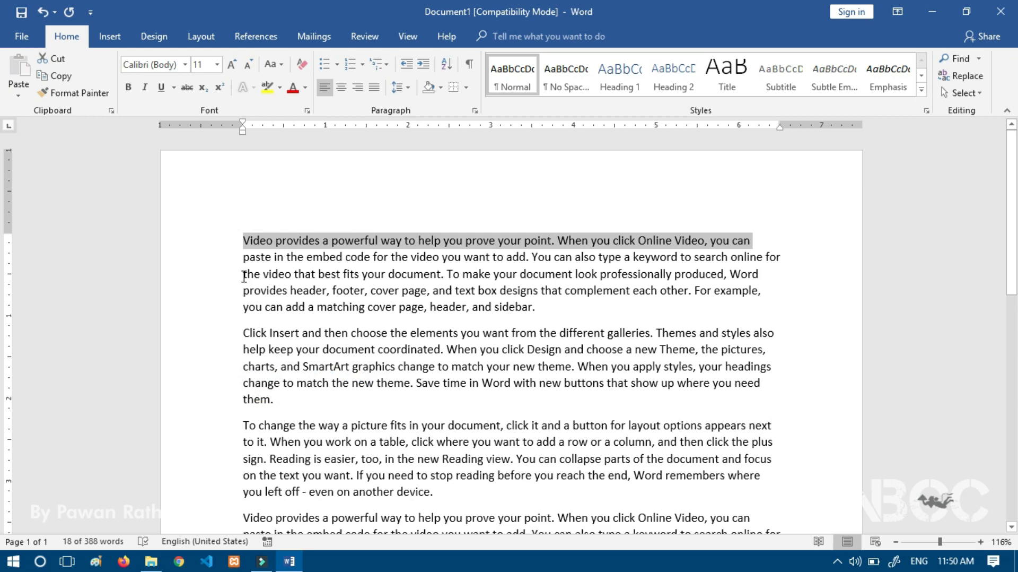
{"action": "left_click", "coordinate": [200, 332], "text": "ctrl"}
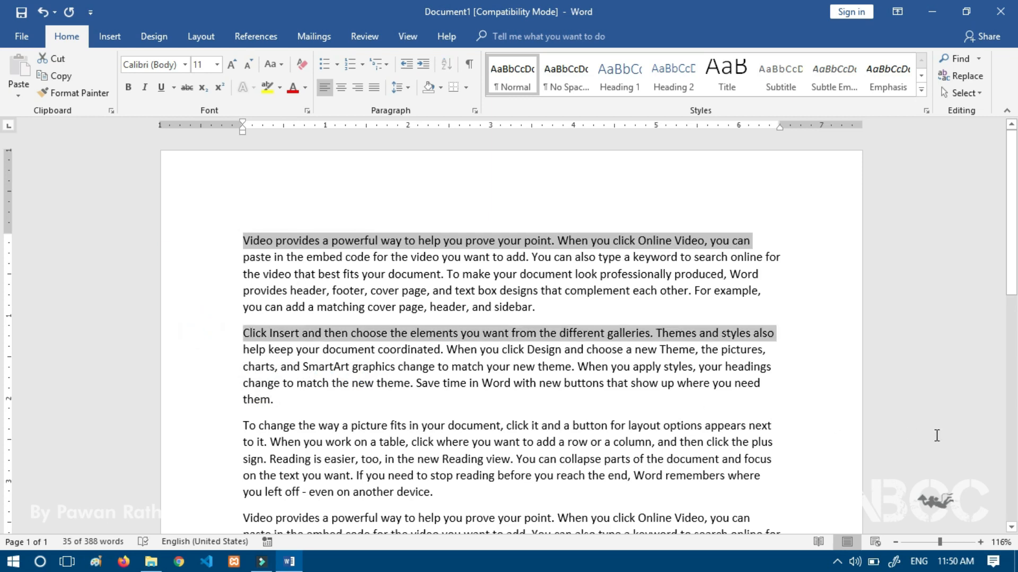
{"action": "left_click", "coordinate": [185, 426], "text": "ctrl"}
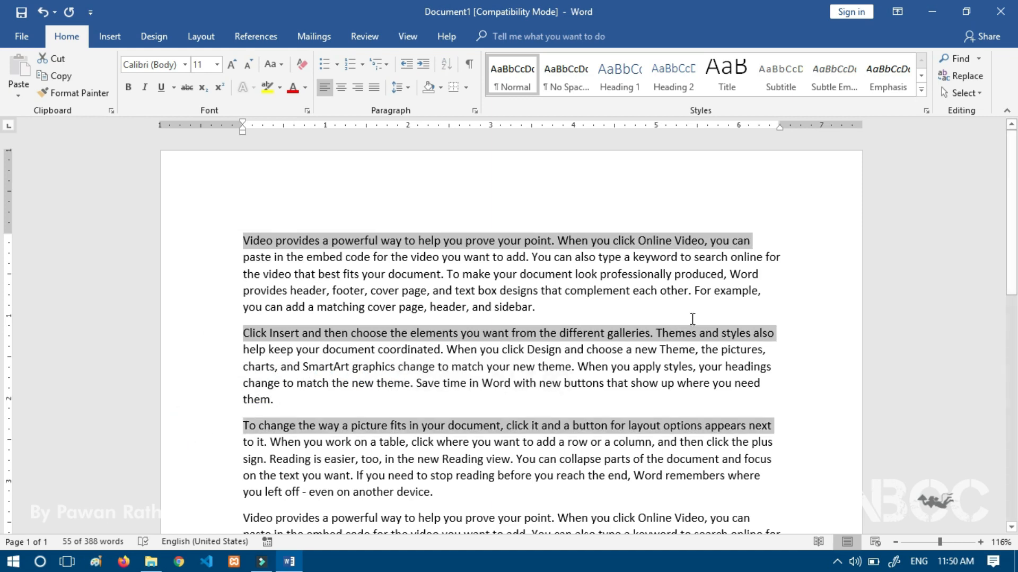
{"action": "scroll", "coordinate": [583, 329], "scroll_direction": "down", "scroll_amount": 2}
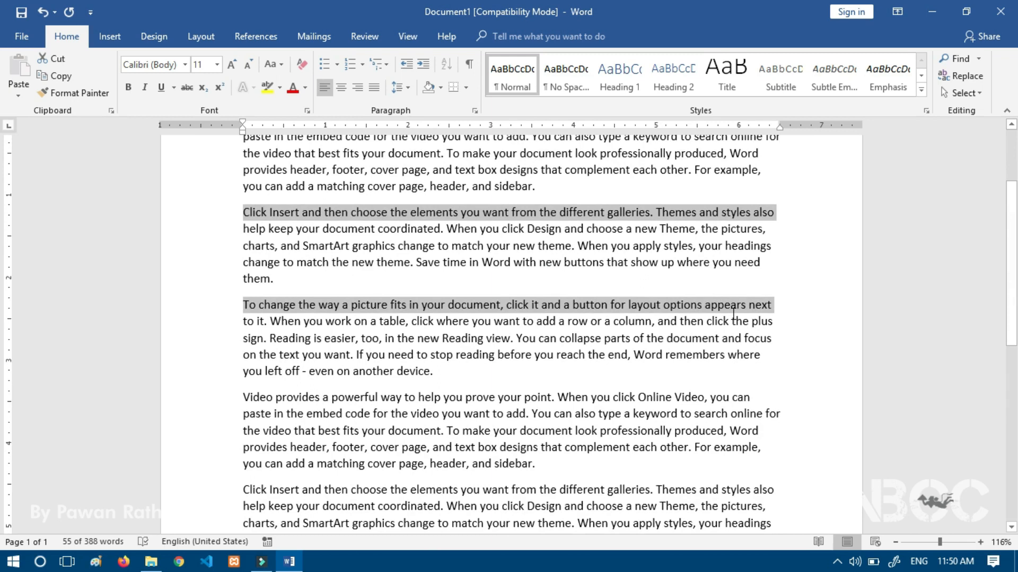
{"action": "key", "text": "ctrl+c"}
{"action": "right_click", "coordinate": [511, 215]}
{"action": "left_click", "coordinate": [546, 236]}
Paste the copied lines twice on the empty line after the last paragraph, using Keep Source Formatting for the second paste.
{"action": "scroll", "coordinate": [465, 401], "scroll_direction": "down", "scroll_amount": 3}
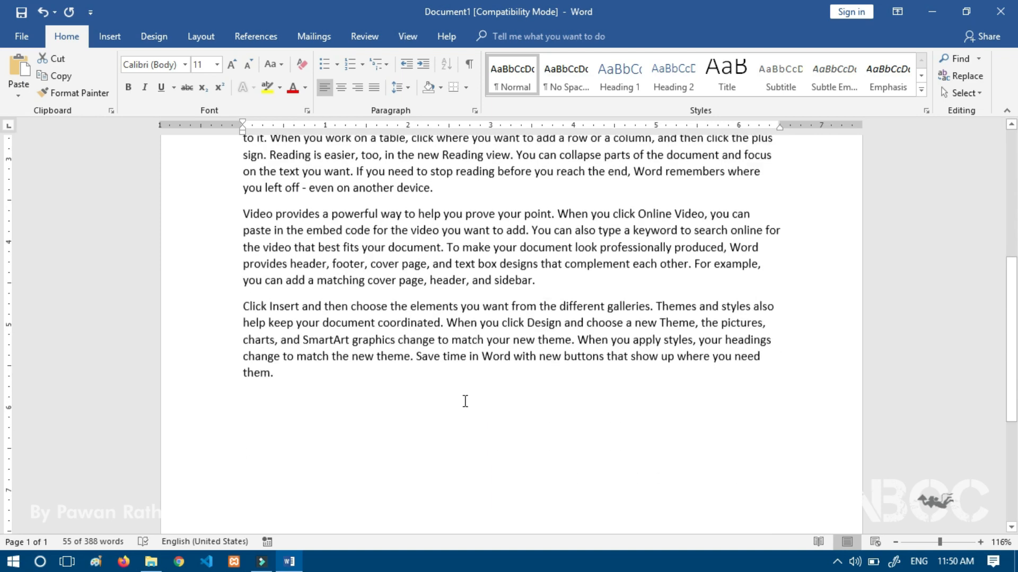
{"action": "scroll", "coordinate": [465, 400], "scroll_direction": "down", "scroll_amount": 2}
{"action": "left_click", "coordinate": [311, 311]}
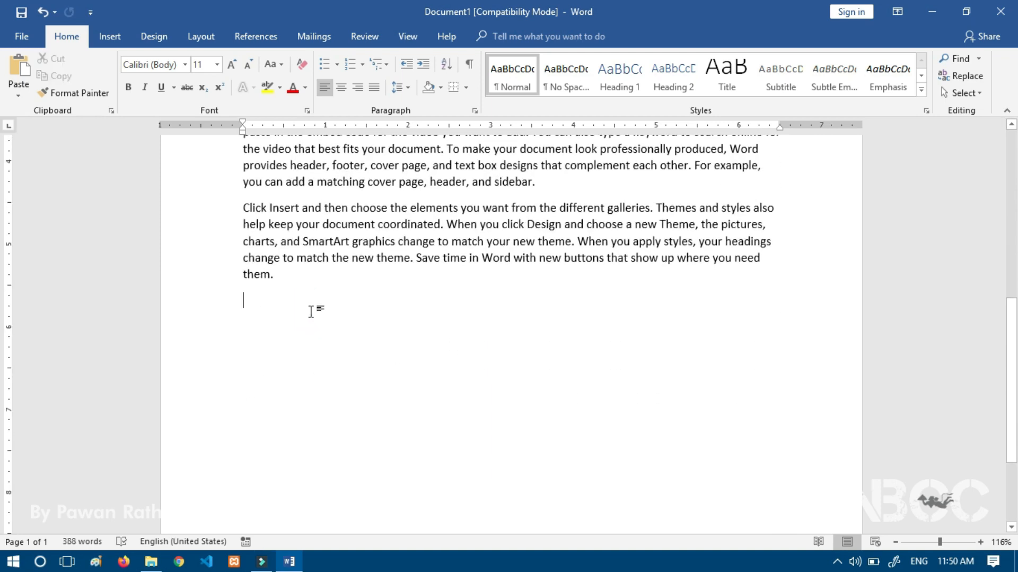
{"action": "key", "text": "ctrl+v"}
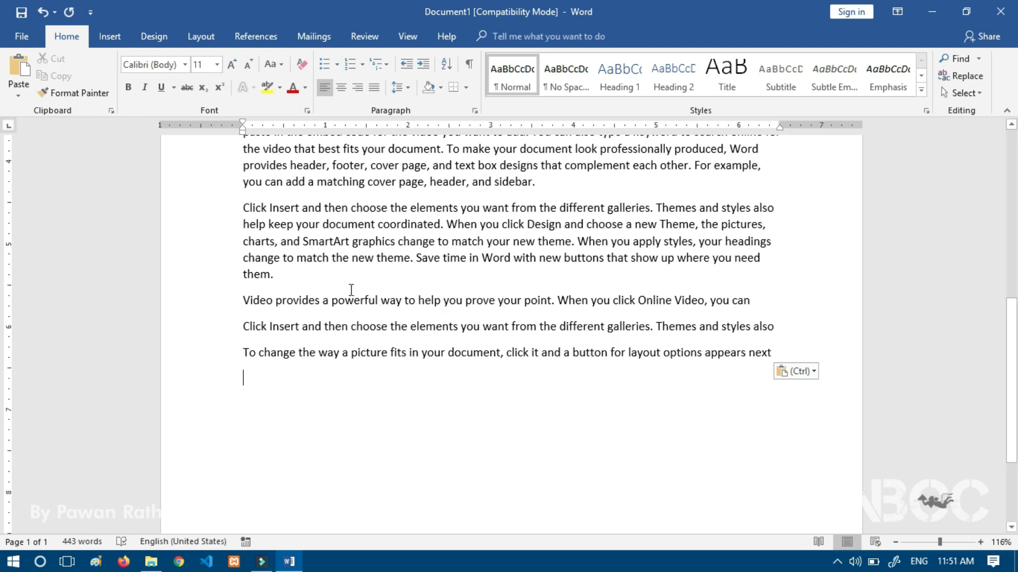
{"action": "right_click", "coordinate": [255, 398]}
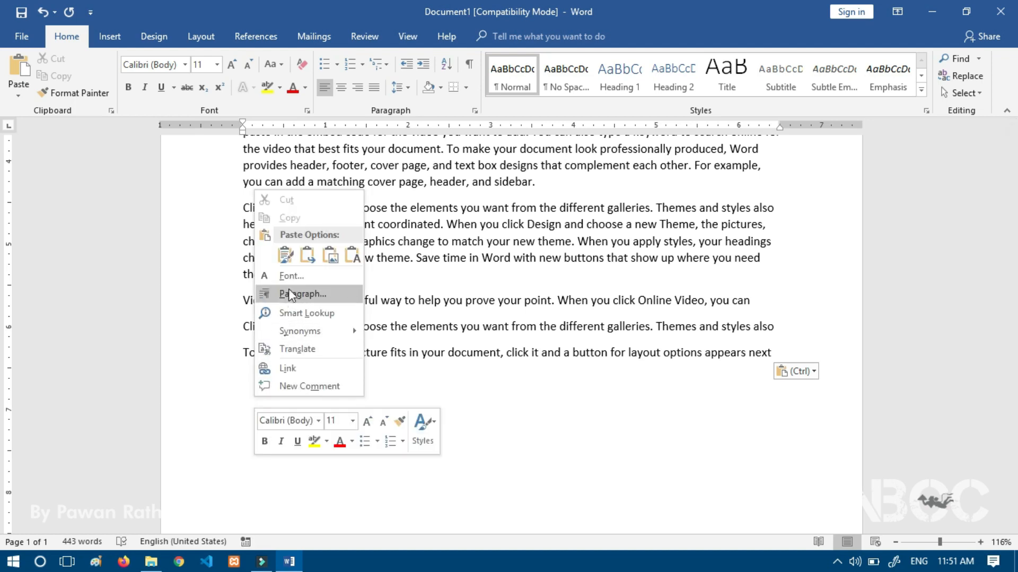
{"action": "left_click", "coordinate": [285, 256]}
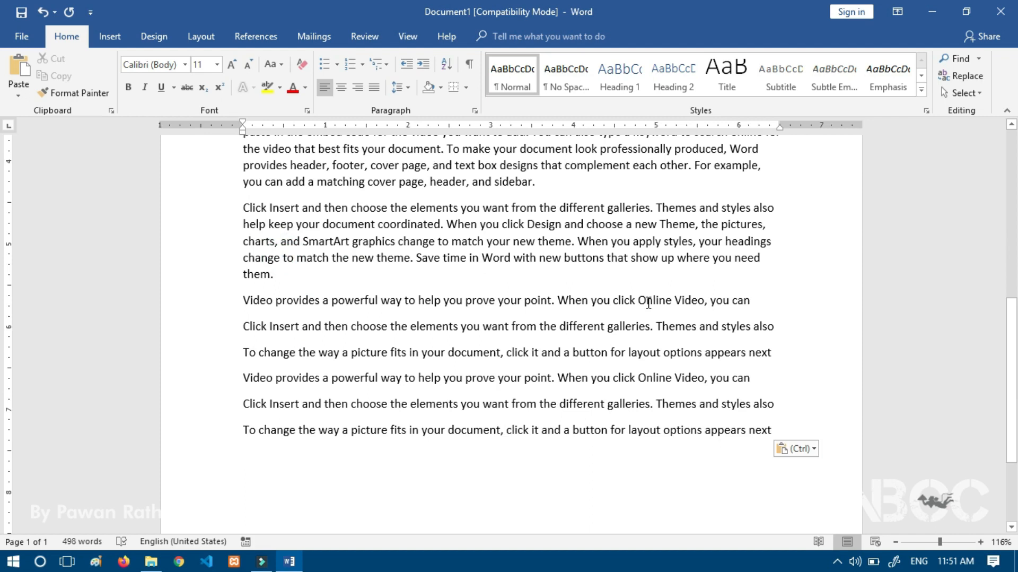
Undo both pastes and the text generation, and redo the generated =rand(5,5) paragraphs.
{"action": "key", "text": "ctrl+z"}
{"action": "key", "text": "ctrl+z"}
{"action": "key", "text": "ctrl+z"}
{"action": "key", "text": "ctrl+z"}
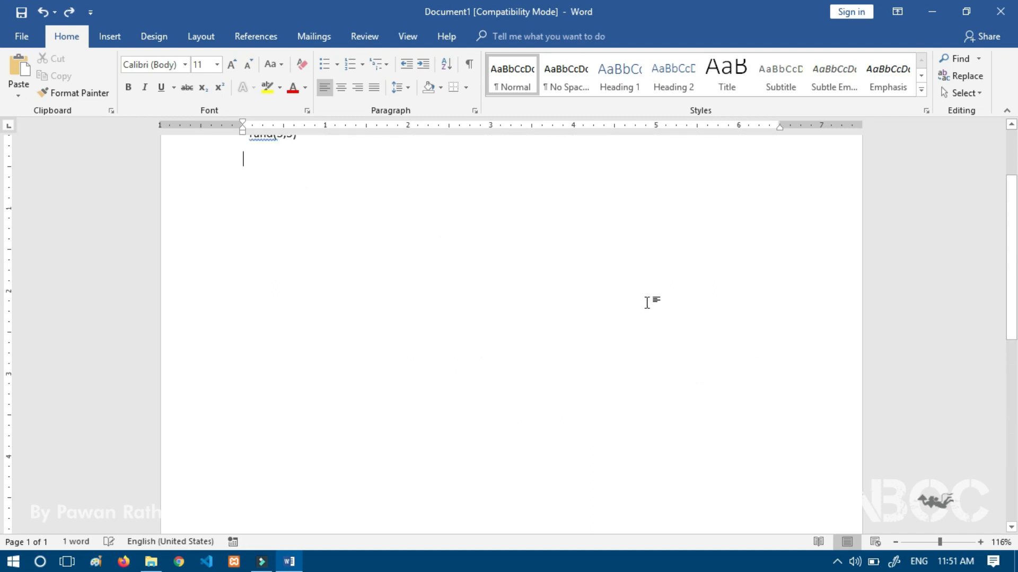
{"action": "scroll", "coordinate": [644, 318], "scroll_direction": "up", "scroll_amount": 3}
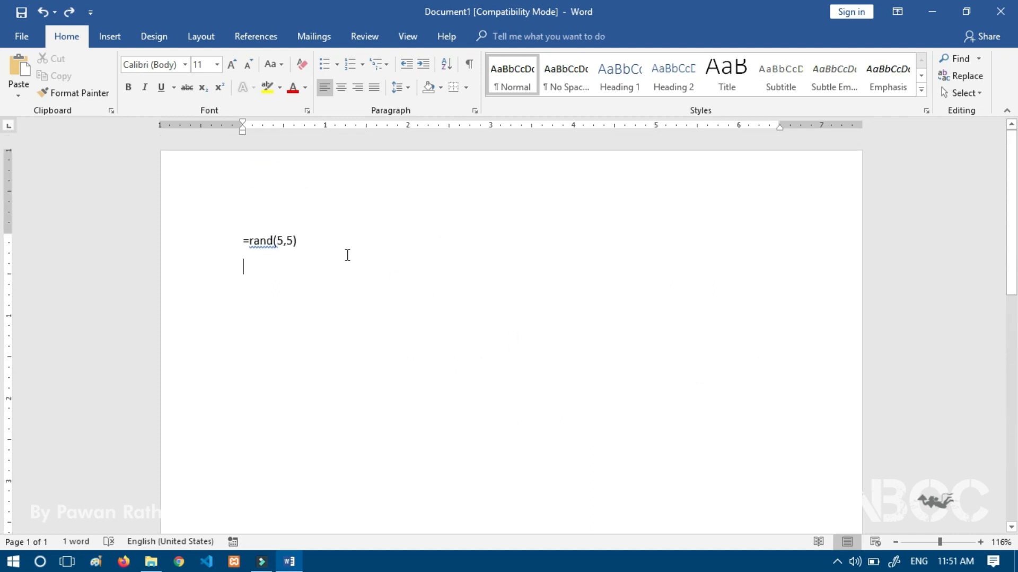
{"action": "key", "text": "ctrl+y"}
{"action": "scroll", "coordinate": [459, 289], "scroll_direction": "up", "scroll_amount": 4}
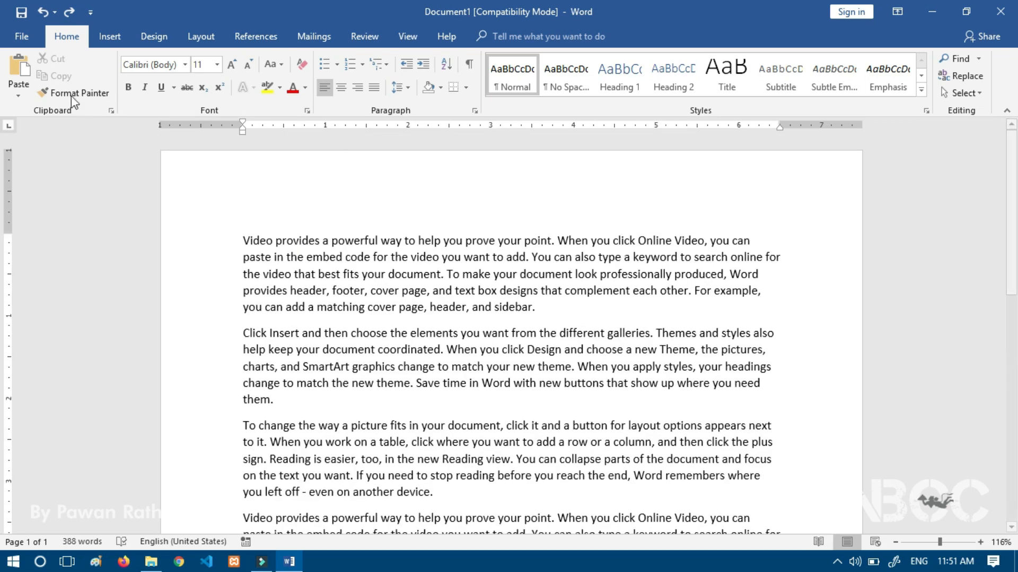
{"action": "left_click", "coordinate": [98, 98]}
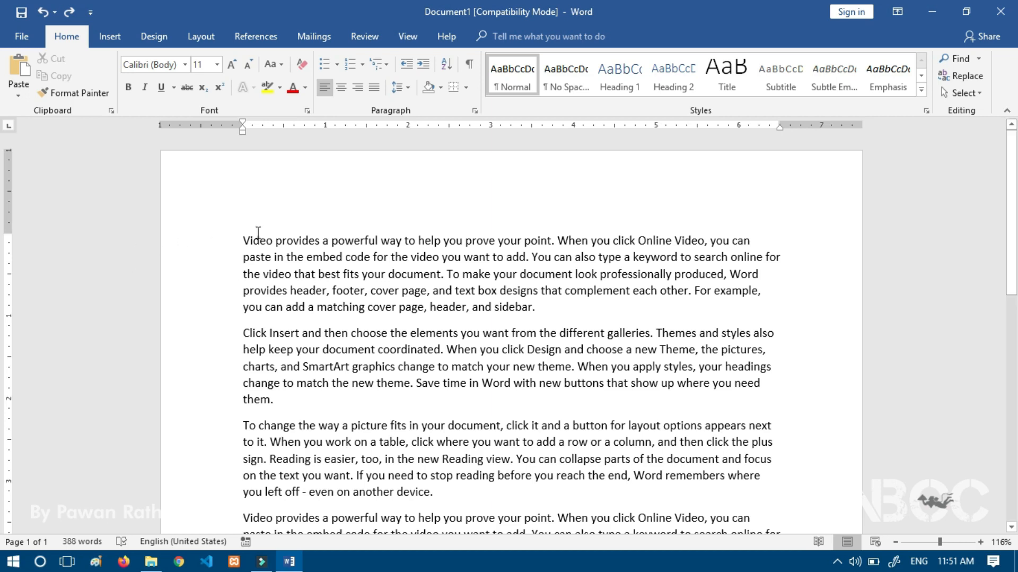
{"action": "left_click_drag", "start_coordinate": [221, 245], "coordinate": [224, 313]}
{"action": "scroll", "coordinate": [385, 294], "scroll_direction": "down", "scroll_amount": 5}
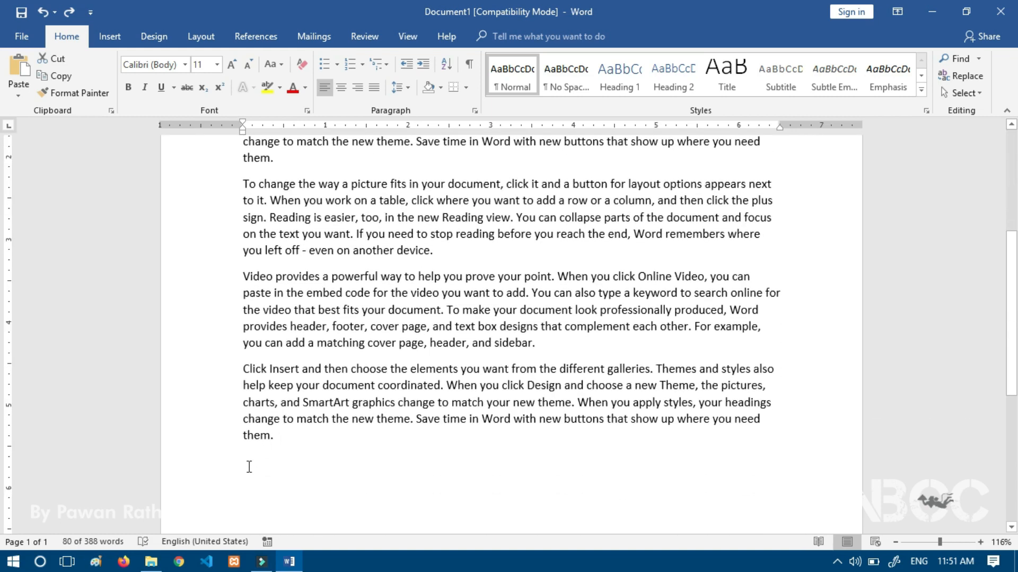
{"action": "scroll", "coordinate": [353, 423], "scroll_direction": "up", "scroll_amount": 5}
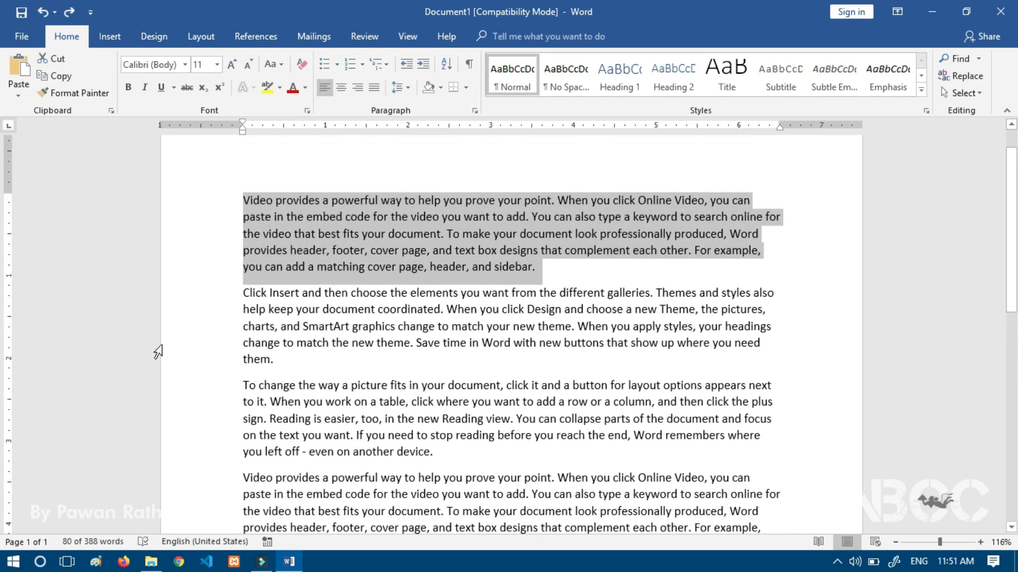
{"action": "left_click", "coordinate": [159, 293]}
{"action": "left_click", "coordinate": [106, 246]}
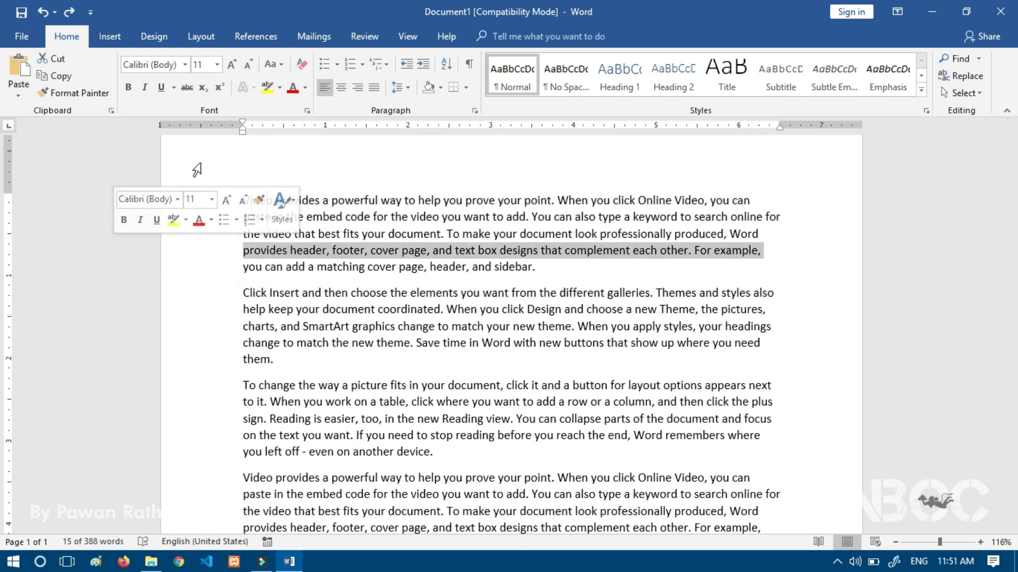
{"action": "left_click", "coordinate": [215, 204]}
{"action": "left_click", "coordinate": [288, 204]}
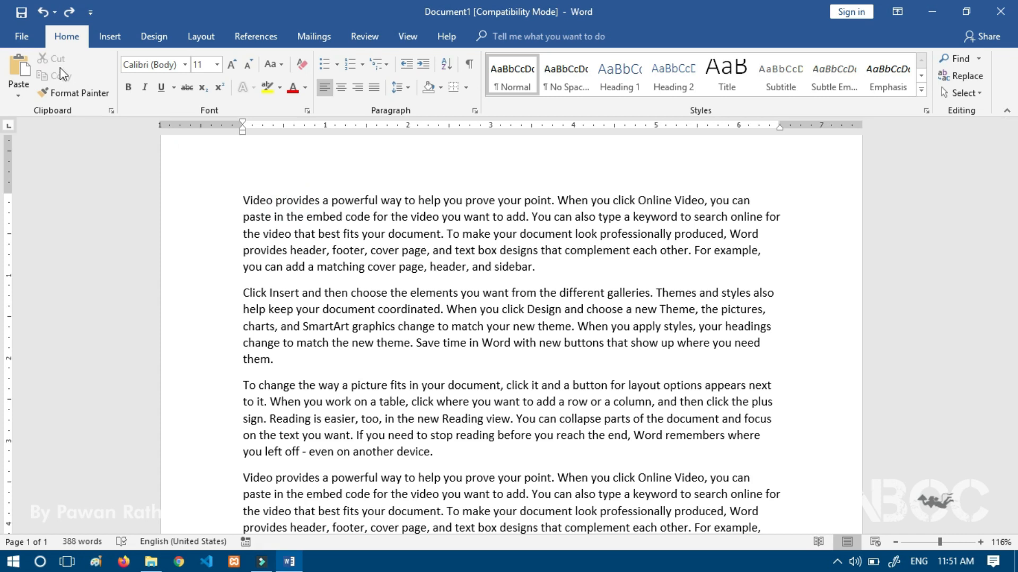
Cut the first paragraph and paste it on the empty line after the last paragraph.
{"action": "left_click_drag", "start_coordinate": [244, 199], "coordinate": [539, 266]}
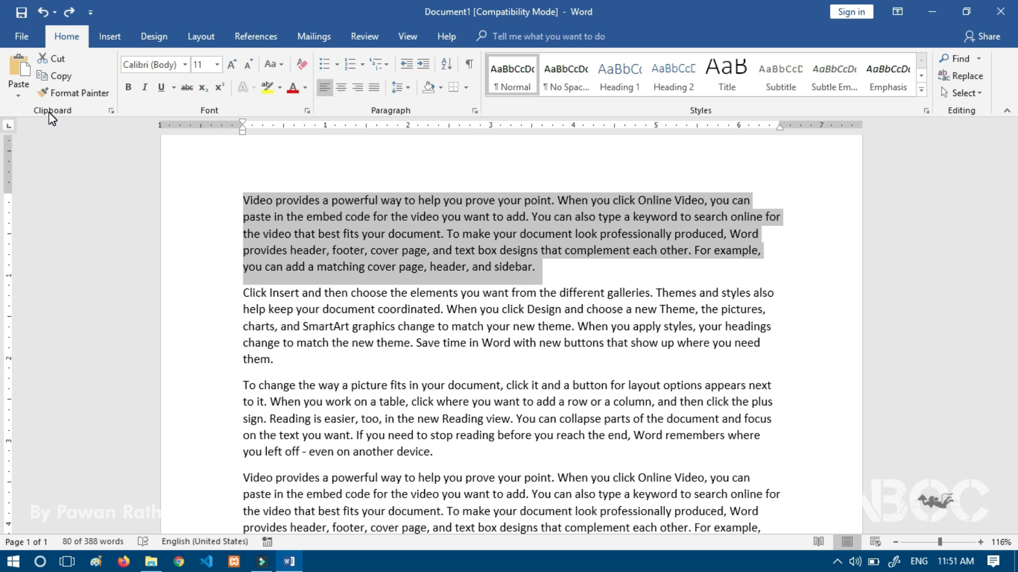
{"action": "left_click", "coordinate": [59, 60]}
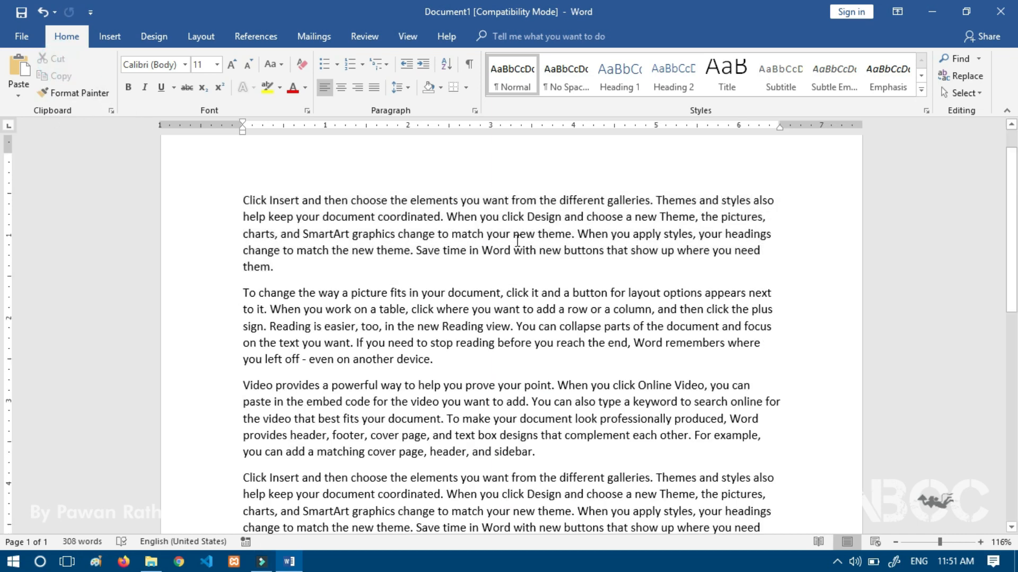
{"action": "scroll", "coordinate": [472, 288], "scroll_direction": "down", "scroll_amount": 5}
{"action": "left_click", "coordinate": [289, 325]}
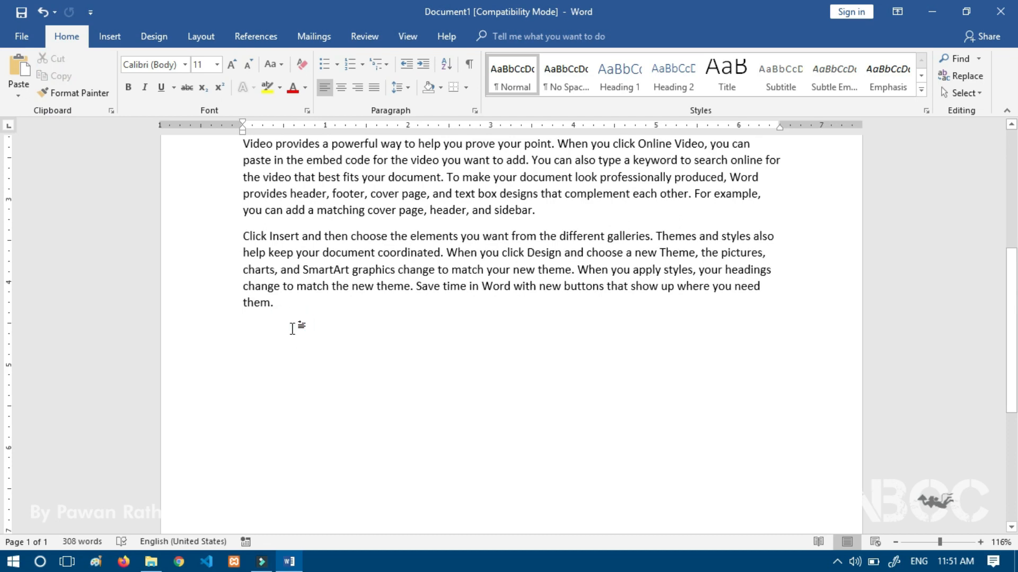
{"action": "left_click", "coordinate": [22, 69]}
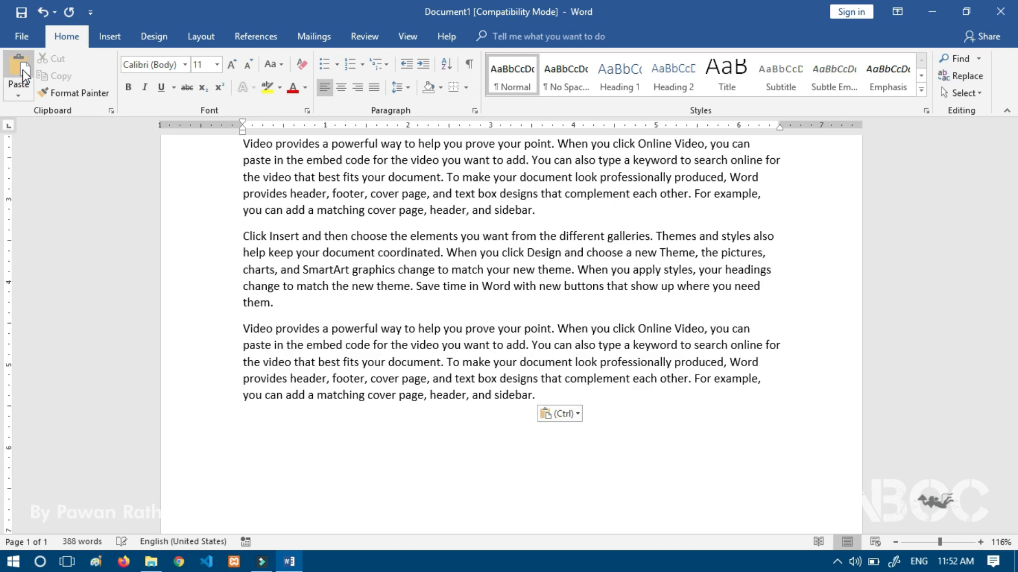
{"action": "scroll", "coordinate": [371, 340], "scroll_direction": "up", "scroll_amount": 10}
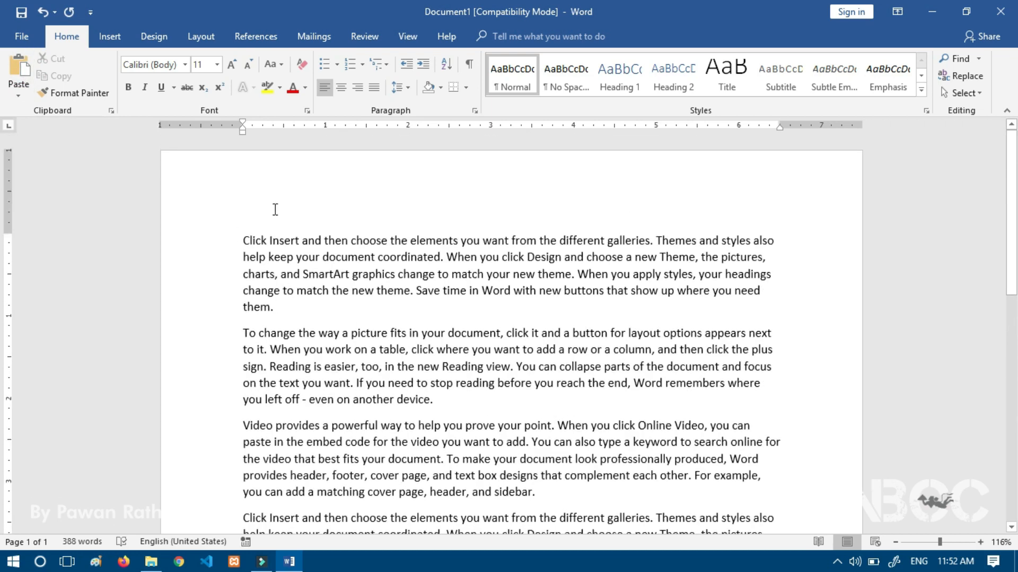
{"action": "scroll", "coordinate": [319, 276], "scroll_direction": "down", "scroll_amount": 6}
{"action": "scroll", "coordinate": [373, 434], "scroll_direction": "up", "scroll_amount": 4}
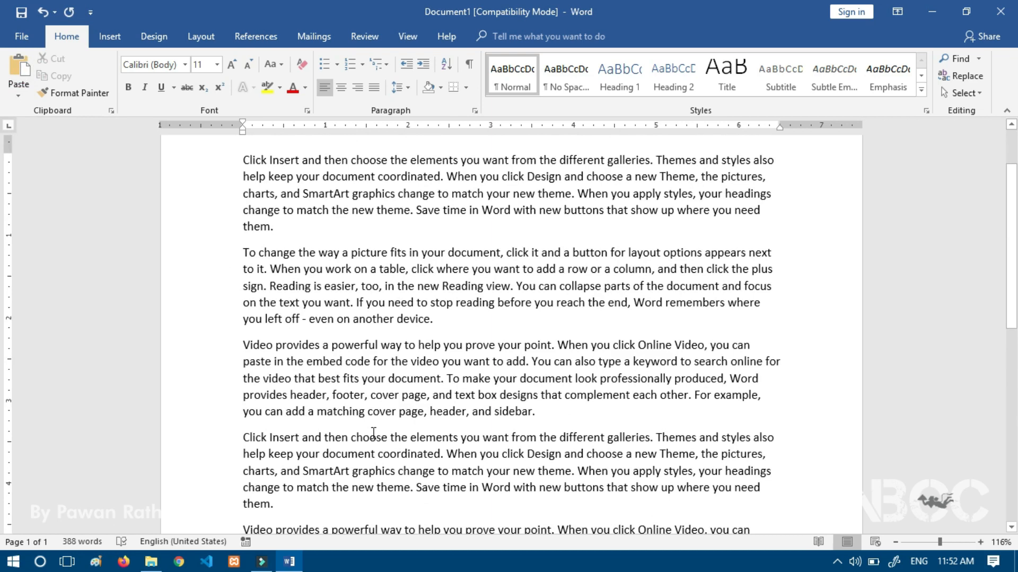
{"action": "scroll", "coordinate": [395, 406], "scroll_direction": "up", "scroll_amount": 2}
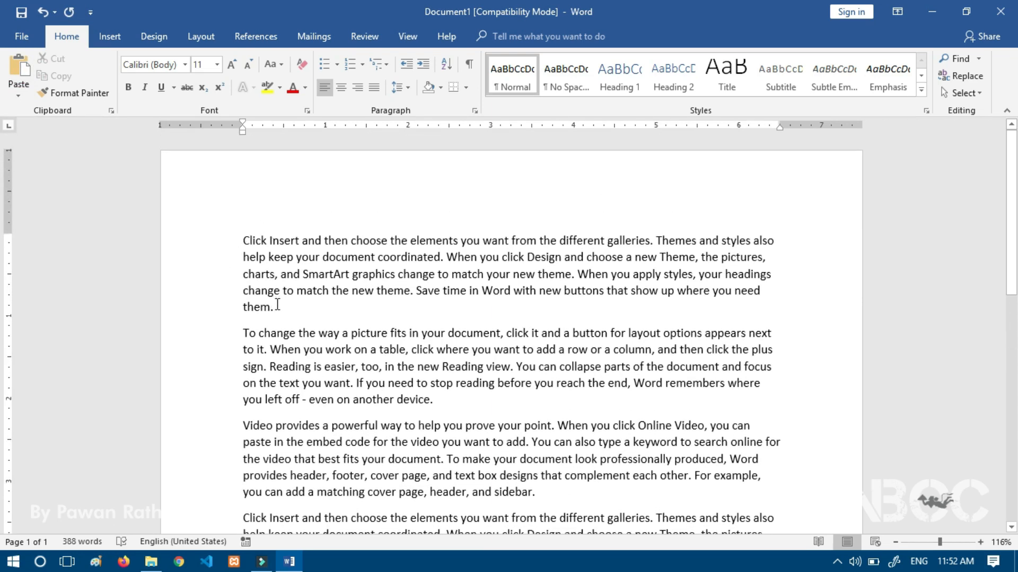
{"action": "scroll", "coordinate": [277, 304], "scroll_direction": "down", "scroll_amount": 7}
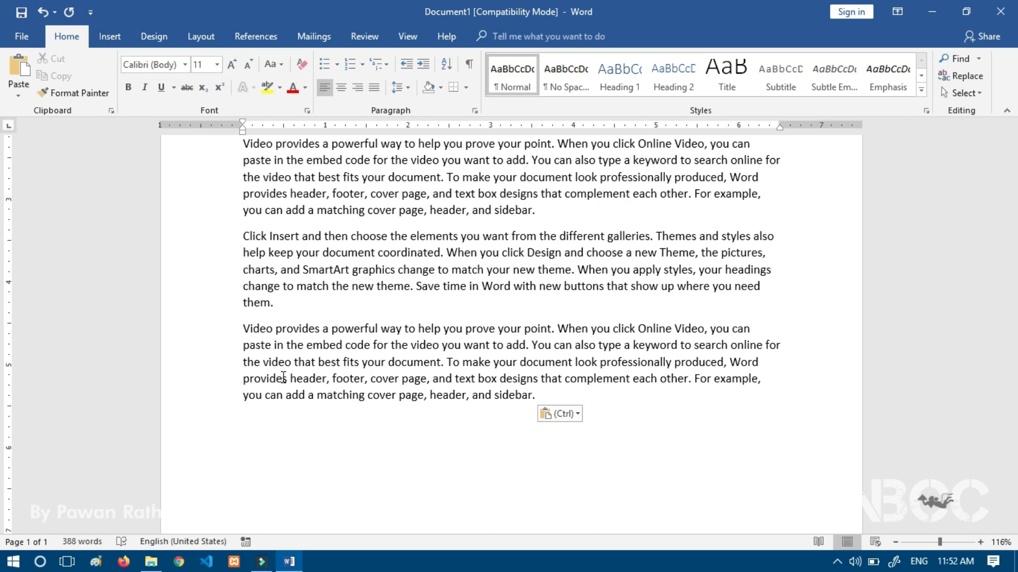
Copy the paragraph at the start of the document and paste it after the last paragraph with Keep Source Formatting.
{"action": "scroll", "coordinate": [284, 378], "scroll_direction": "up", "scroll_amount": 10}
{"action": "left_click_drag", "start_coordinate": [245, 239], "coordinate": [280, 310]}
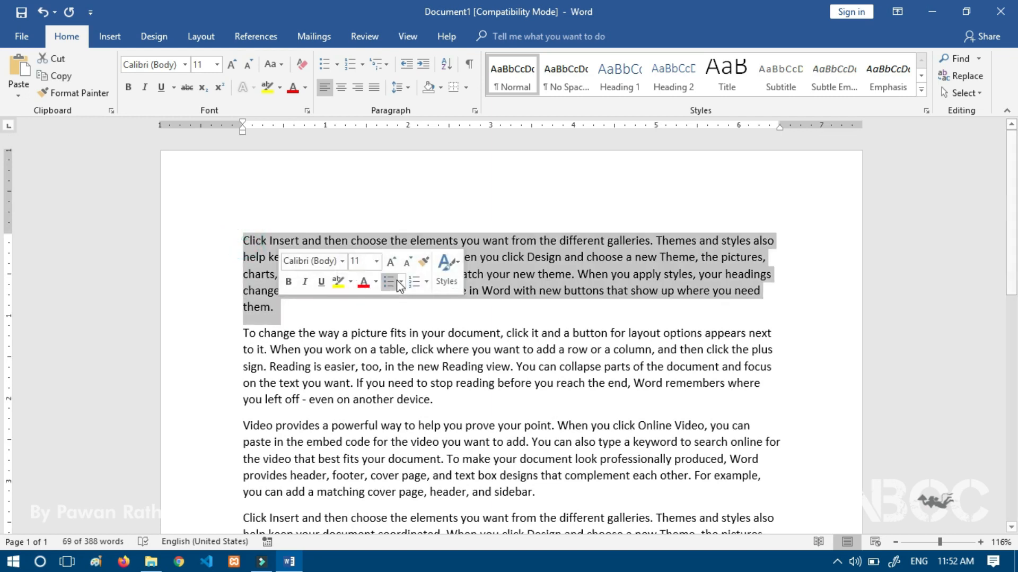
{"action": "scroll", "coordinate": [340, 371], "scroll_direction": "down", "scroll_amount": 5}
{"action": "left_click", "coordinate": [276, 437]}
{"action": "key", "text": "ctrl+v"}
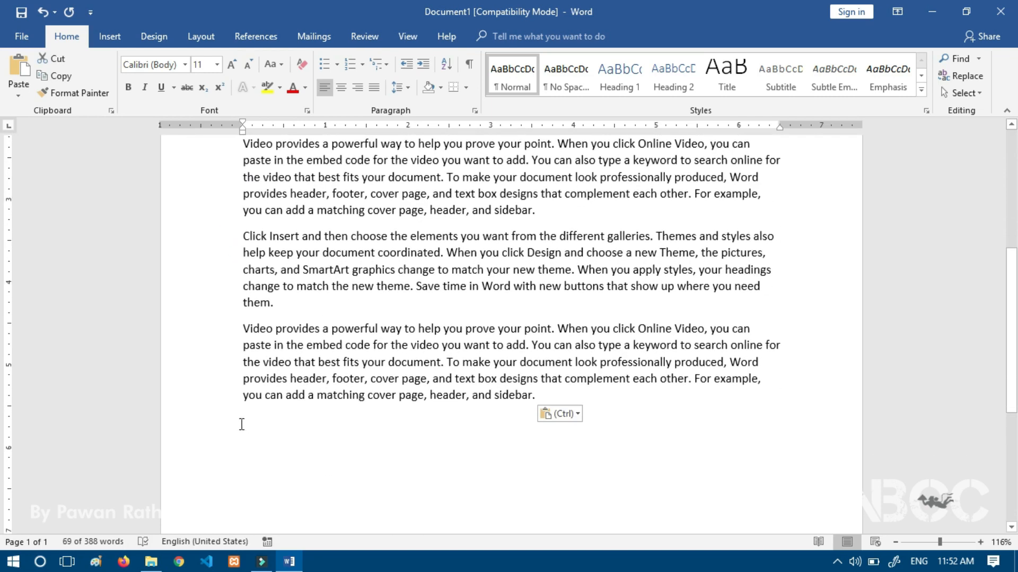
{"action": "scroll", "coordinate": [252, 302], "scroll_direction": "up", "scroll_amount": 10}
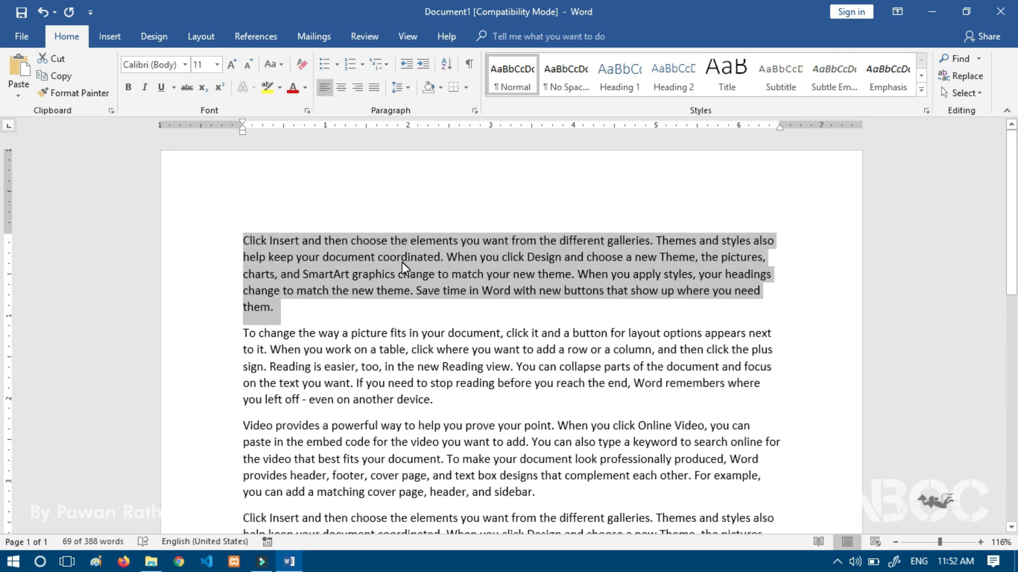
{"action": "scroll", "coordinate": [317, 252], "scroll_direction": "down", "scroll_amount": 1}
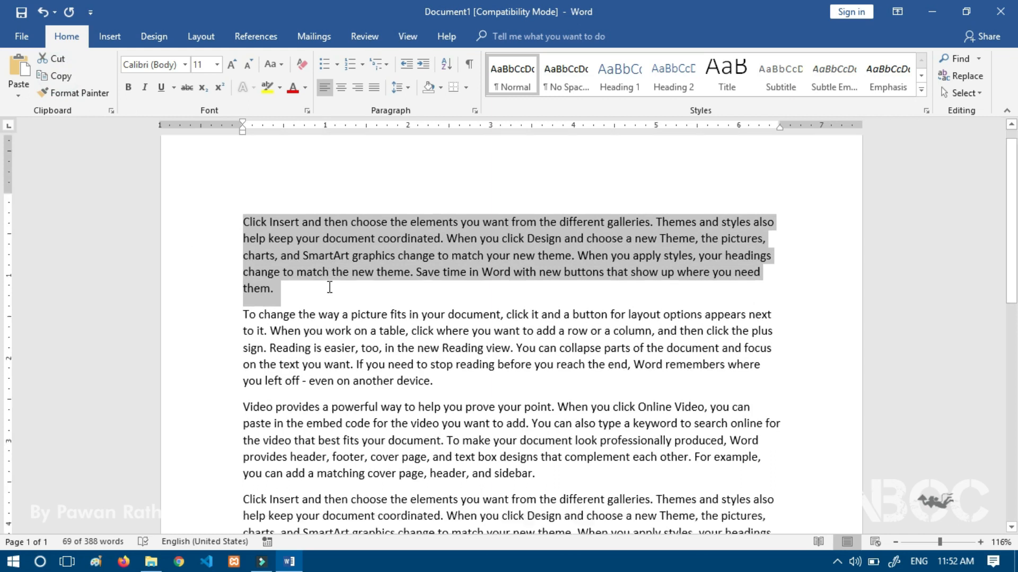
{"action": "scroll", "coordinate": [329, 287], "scroll_direction": "down", "scroll_amount": 6}
{"action": "left_click", "coordinate": [243, 385]}
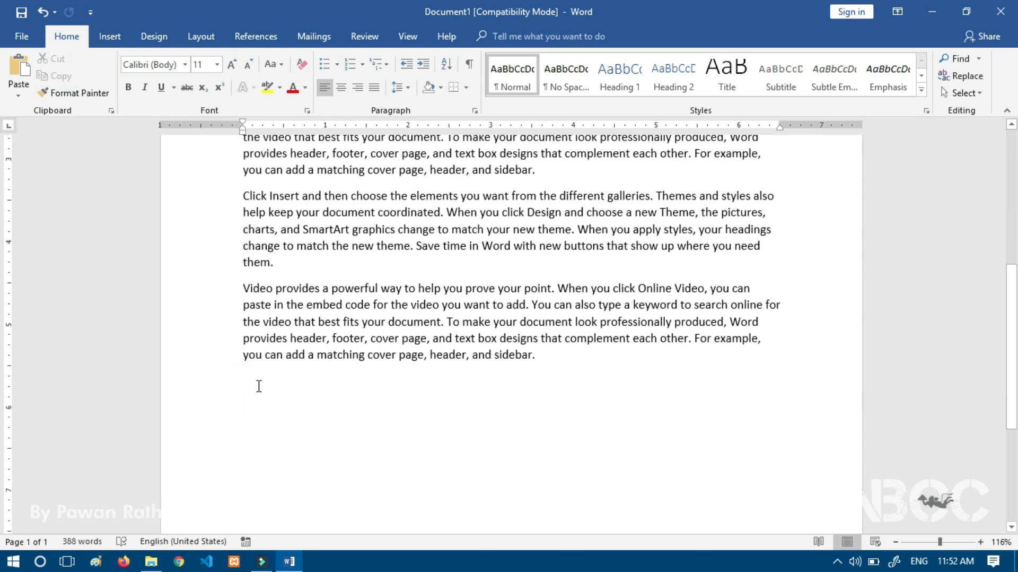
{"action": "right_click", "coordinate": [255, 379]}
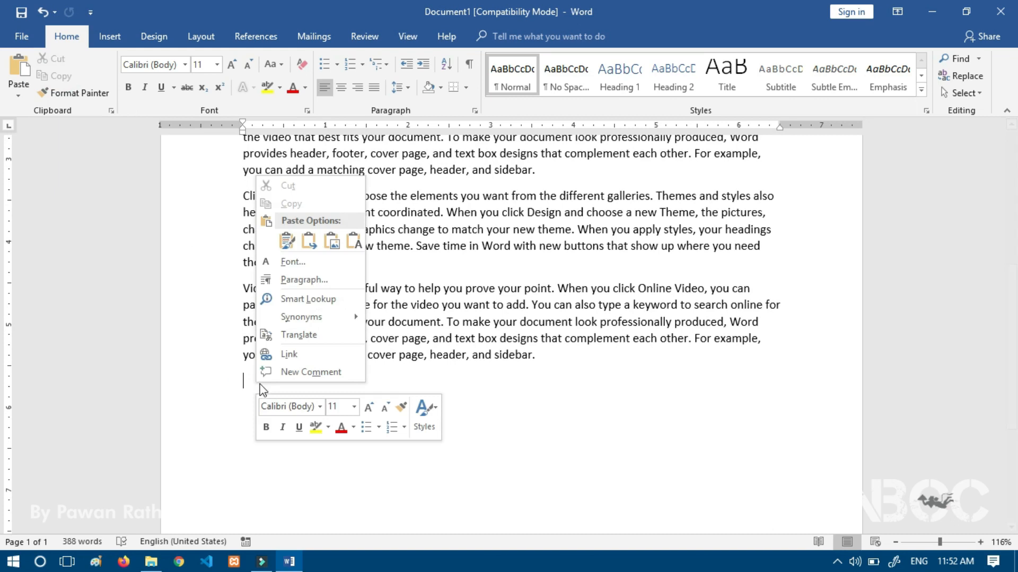
{"action": "left_click", "coordinate": [286, 242]}
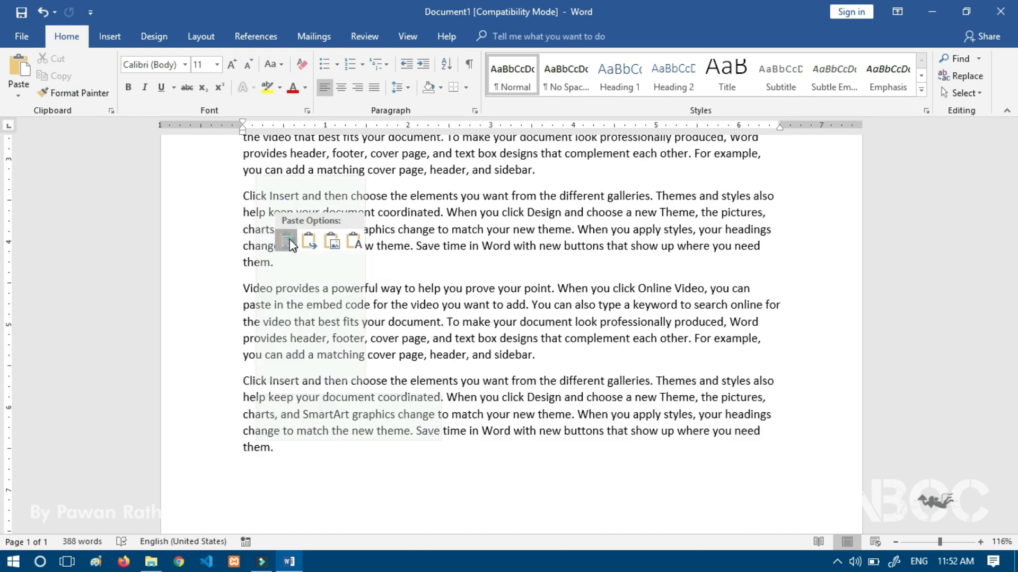
Select the first paragraph and its pasted copy at the end of the document in turn to compare them.
{"action": "scroll", "coordinate": [560, 426], "scroll_direction": "up", "scroll_amount": 10}
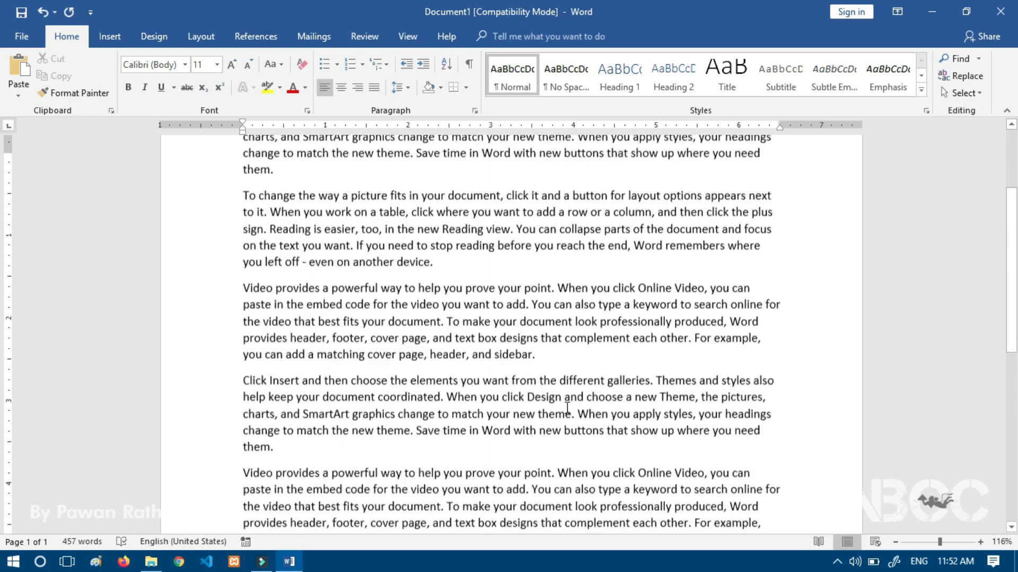
{"action": "left_click_drag", "start_coordinate": [243, 200], "coordinate": [273, 266]}
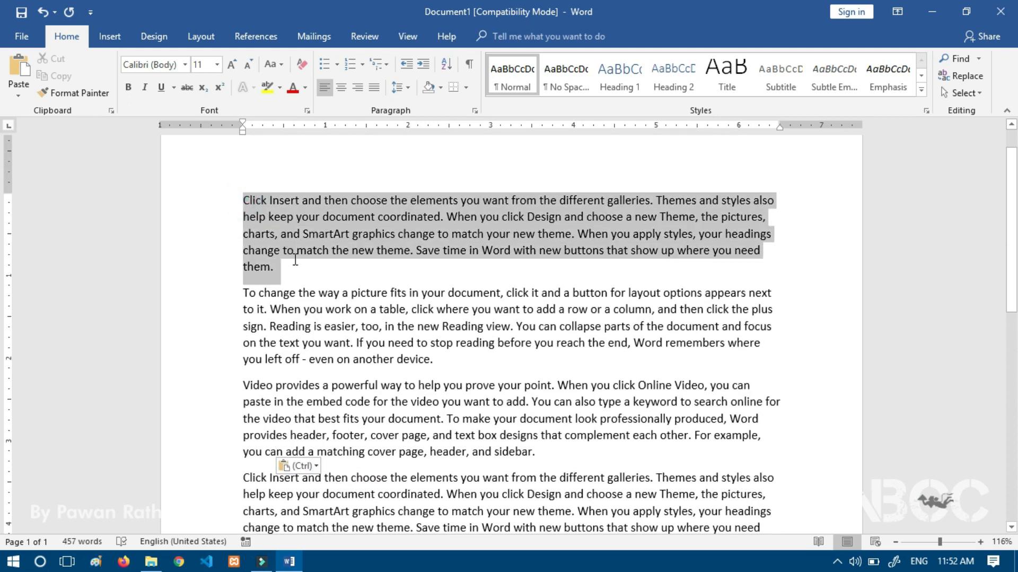
{"action": "scroll", "coordinate": [259, 447], "scroll_direction": "down", "scroll_amount": 5}
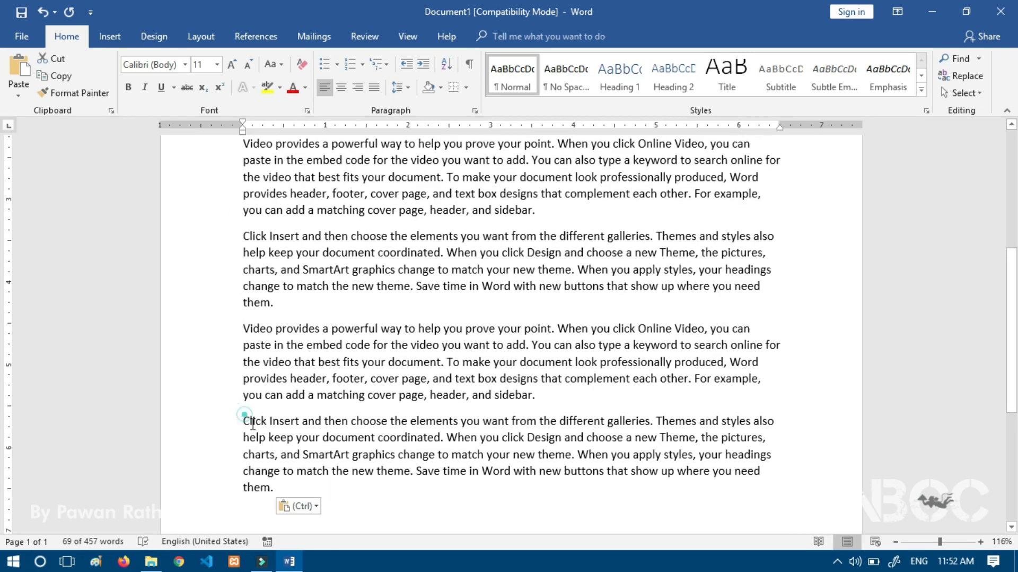
{"action": "left_click_drag", "start_coordinate": [246, 414], "coordinate": [278, 488]}
{"action": "key", "text": "ctrl+c"}
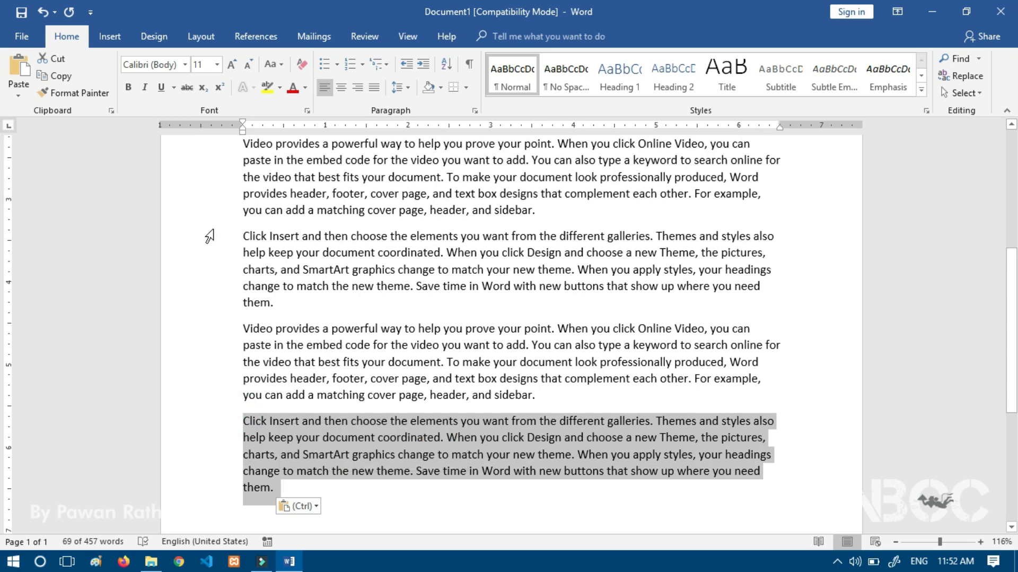
{"action": "scroll", "coordinate": [328, 255], "scroll_direction": "down", "scroll_amount": 2}
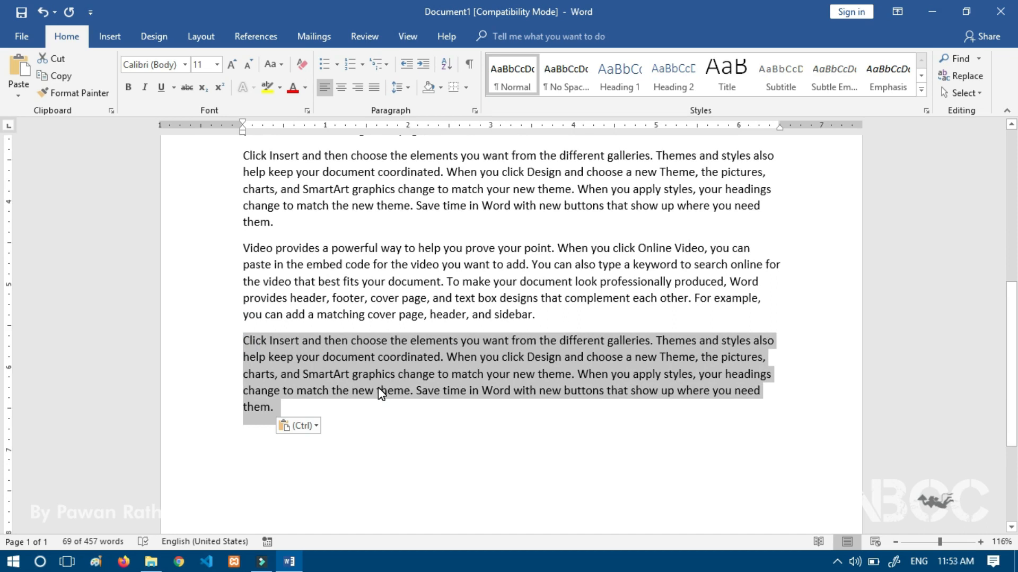
{"action": "left_click", "coordinate": [445, 403]}
{"action": "scroll", "coordinate": [403, 329], "scroll_direction": "up", "scroll_amount": 3}
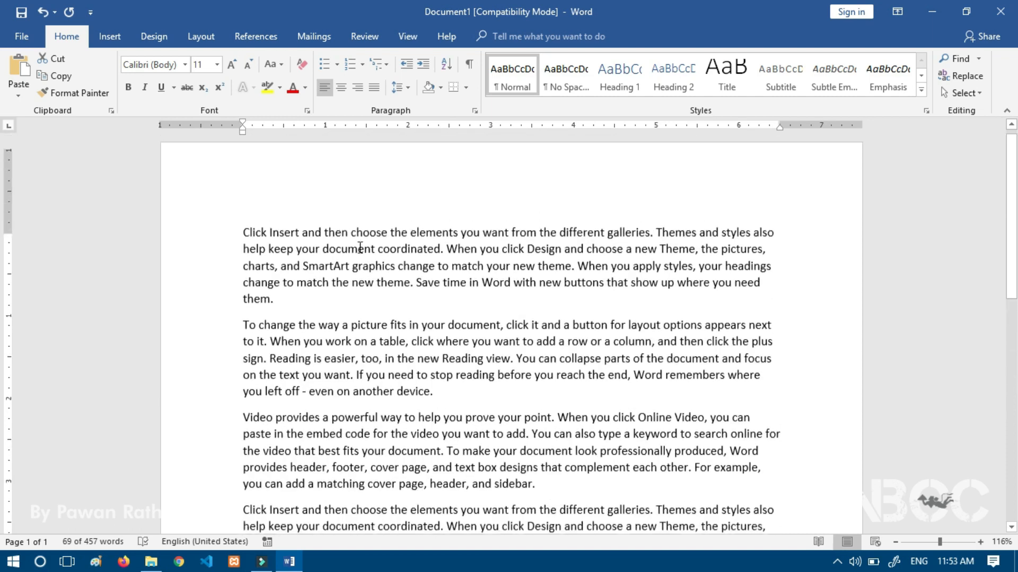
{"action": "key", "text": "ctrl+v"}
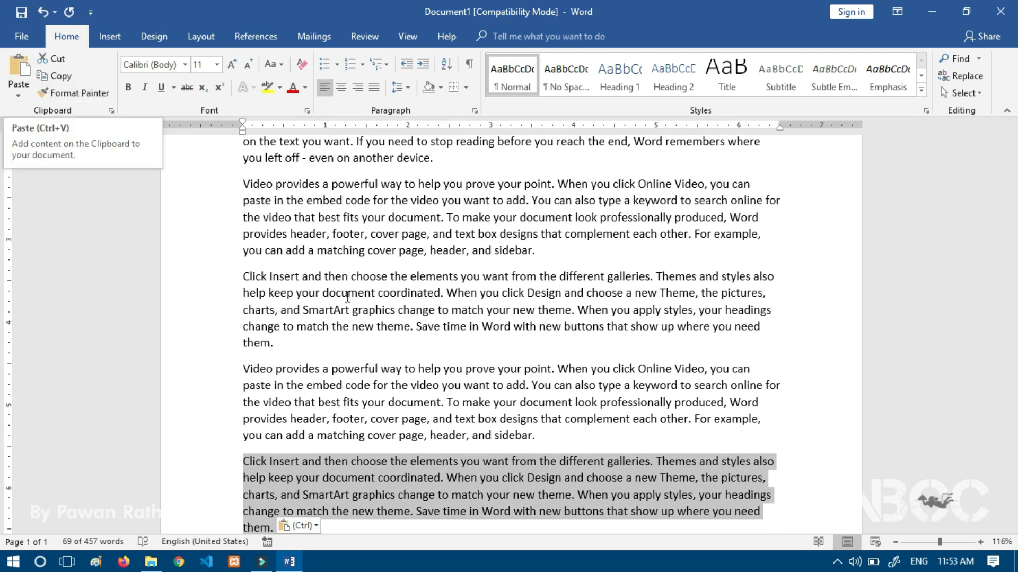
Copy the first three paragraphs together and paste them on the empty line after the last paragraph.
{"action": "scroll", "coordinate": [272, 286], "scroll_direction": "up", "scroll_amount": 4}
{"action": "left_click_drag", "start_coordinate": [246, 201], "coordinate": [551, 451]}
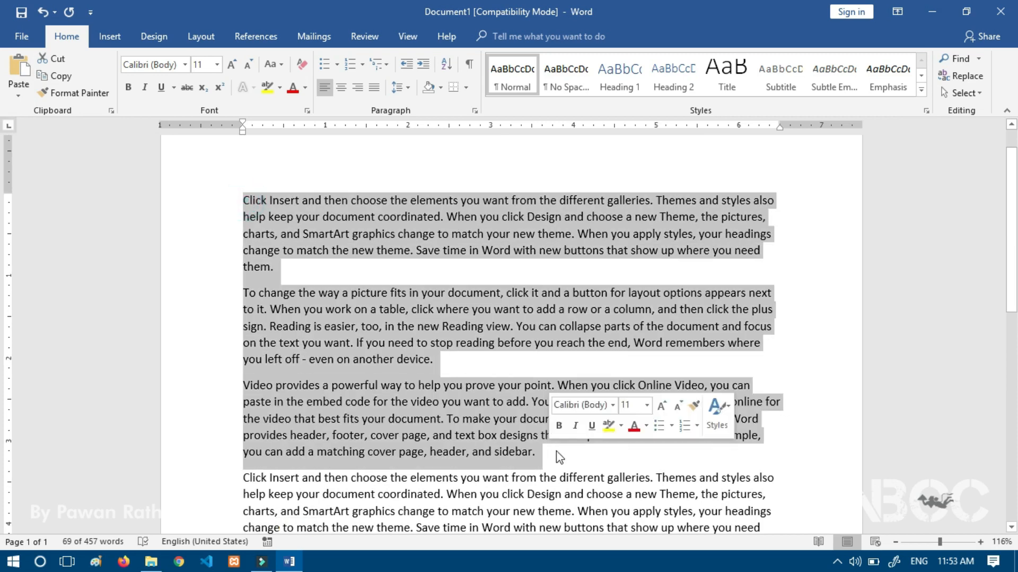
{"action": "left_click", "coordinate": [60, 75]}
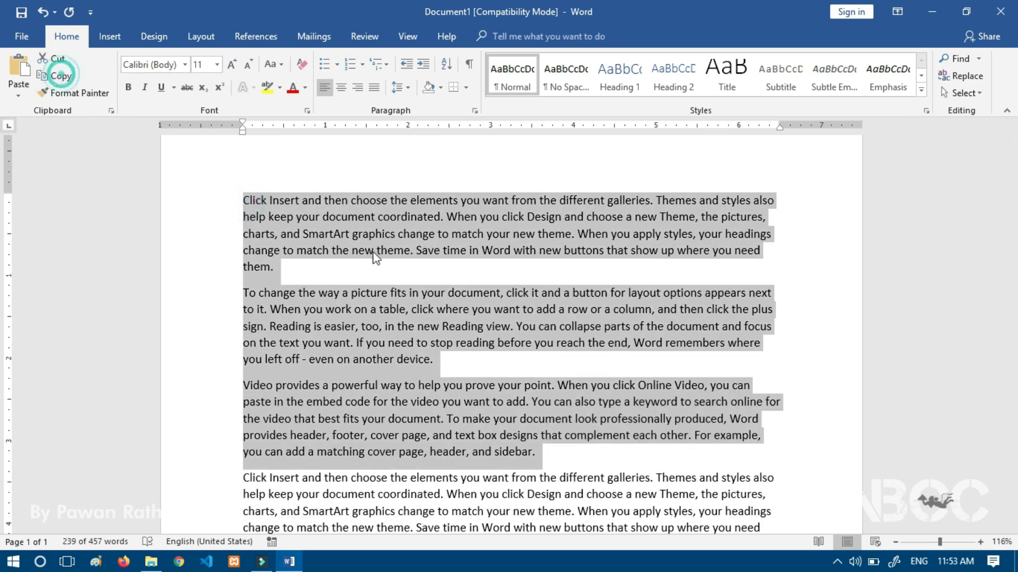
{"action": "scroll", "coordinate": [377, 258], "scroll_direction": "down", "scroll_amount": 8}
{"action": "left_click", "coordinate": [273, 382]}
{"action": "left_click", "coordinate": [236, 382]}
{"action": "left_click", "coordinate": [243, 382]}
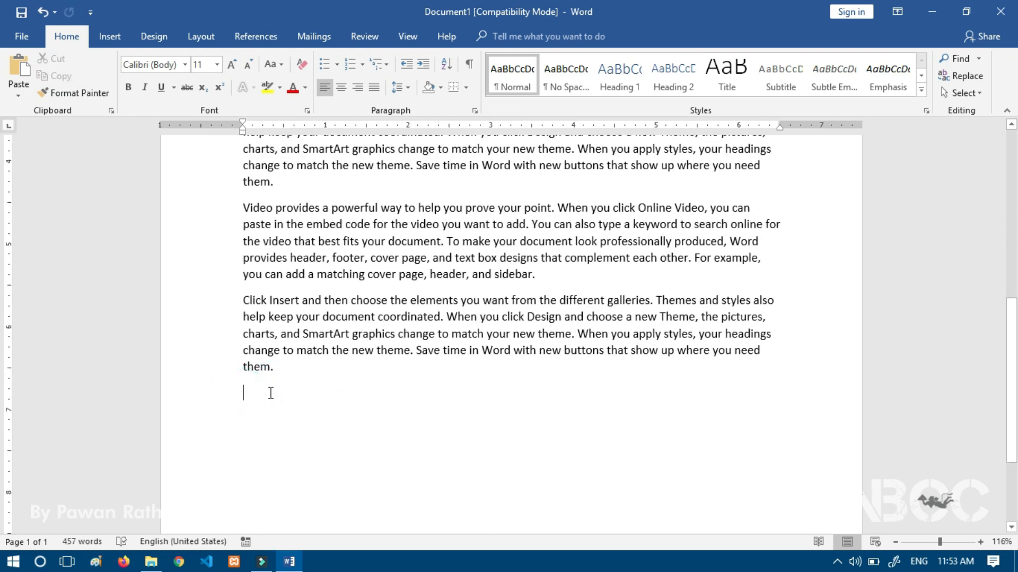
{"action": "right_click", "coordinate": [271, 395]}
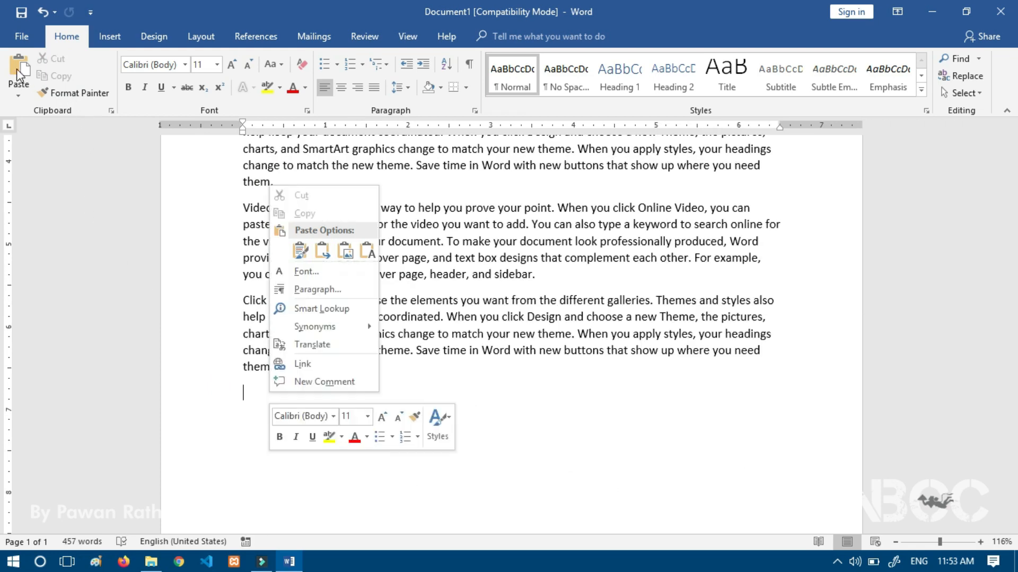
{"action": "left_click", "coordinate": [19, 70]}
Insert an empty line above the first paragraph and place the cursor on it.
{"action": "scroll", "coordinate": [481, 329], "scroll_direction": "up", "scroll_amount": 5}
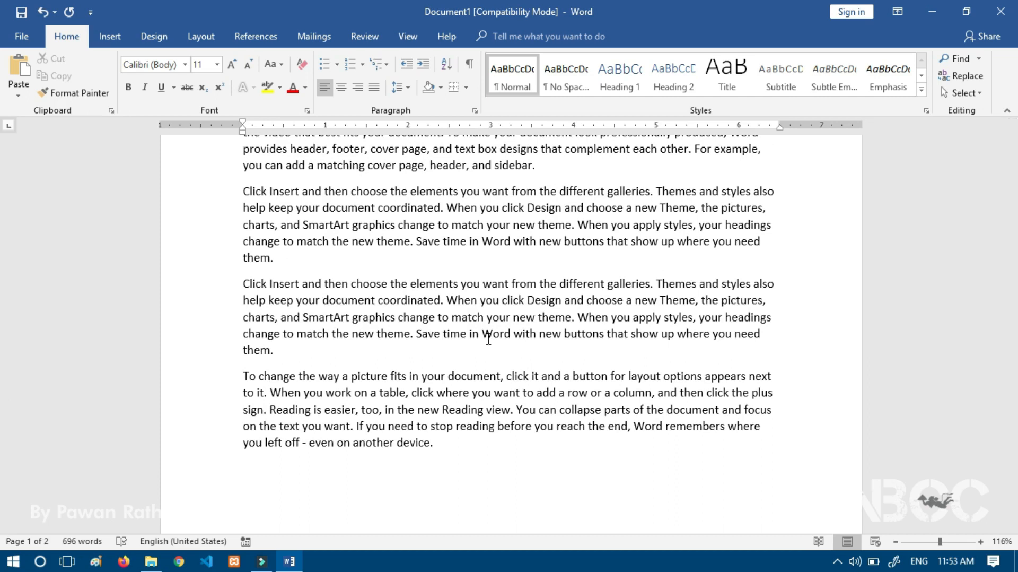
{"action": "scroll", "coordinate": [489, 339], "scroll_direction": "up", "scroll_amount": 10}
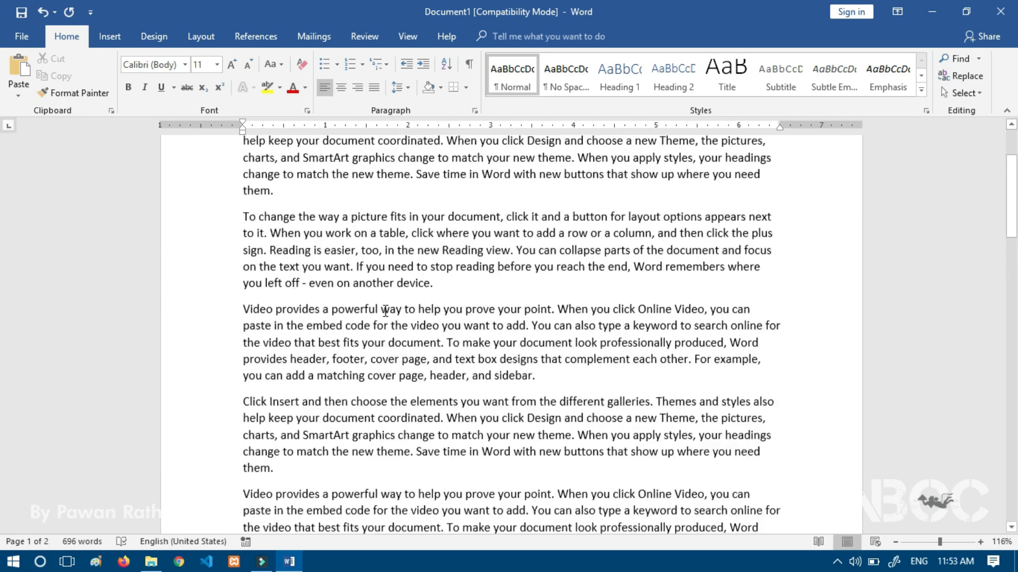
{"action": "left_click", "coordinate": [242, 240]}
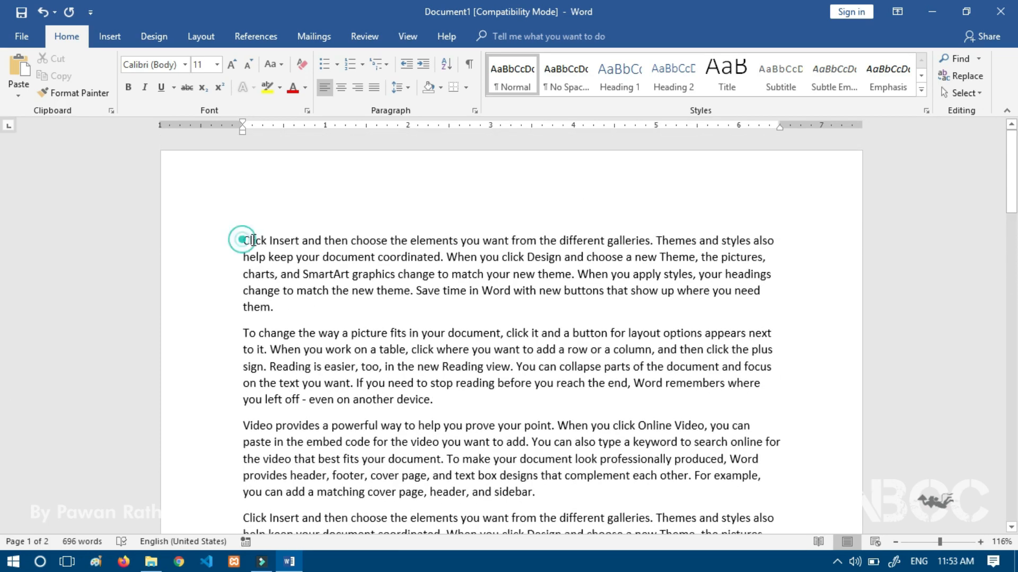
{"action": "key", "text": "Return"}
{"action": "left_click", "coordinate": [244, 240]}
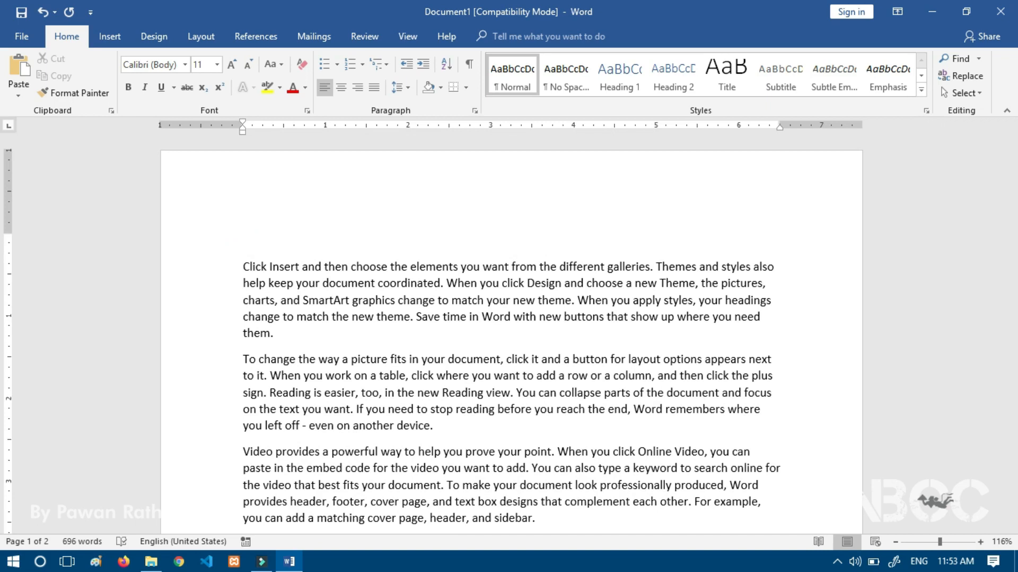
Enter the title "MS WORD HOME TAB" on the empty line above the first paragraph and format it bold at size 22.
{"action": "type", "text": "MS WORD HOME "}
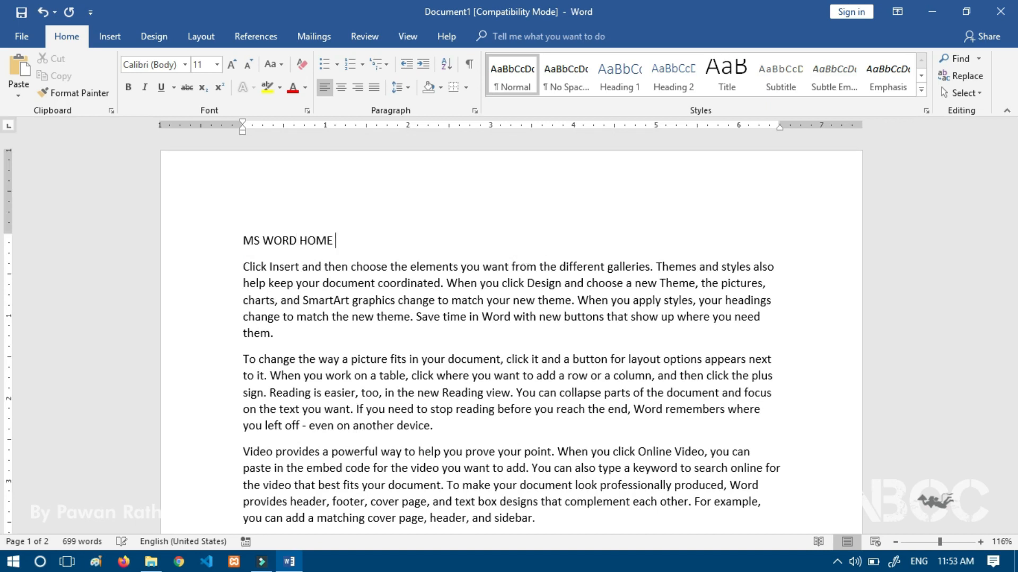
{"action": "type", "text": "TAB"}
{"action": "left_click", "coordinate": [216, 250]}
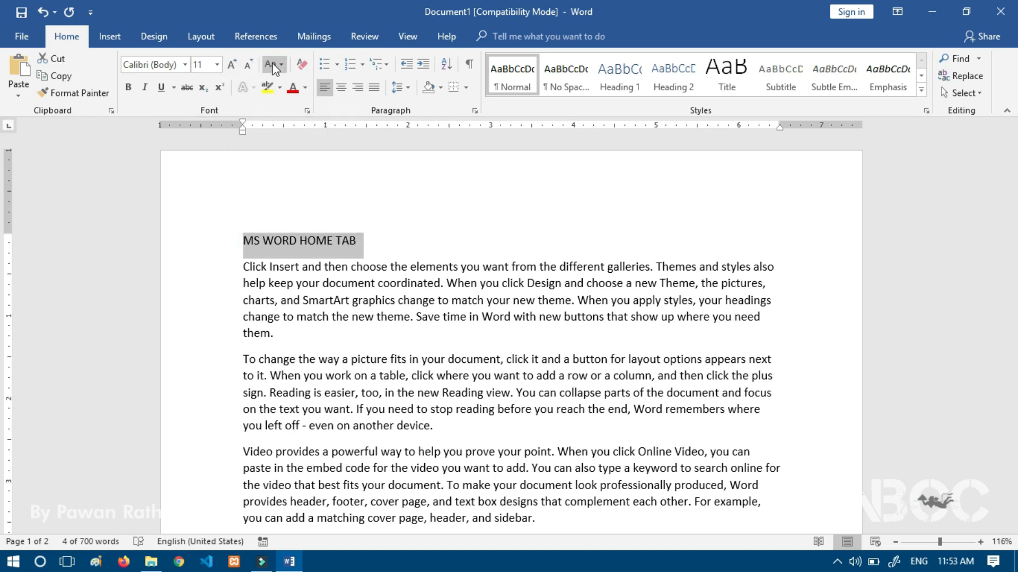
{"action": "left_click", "coordinate": [217, 64]}
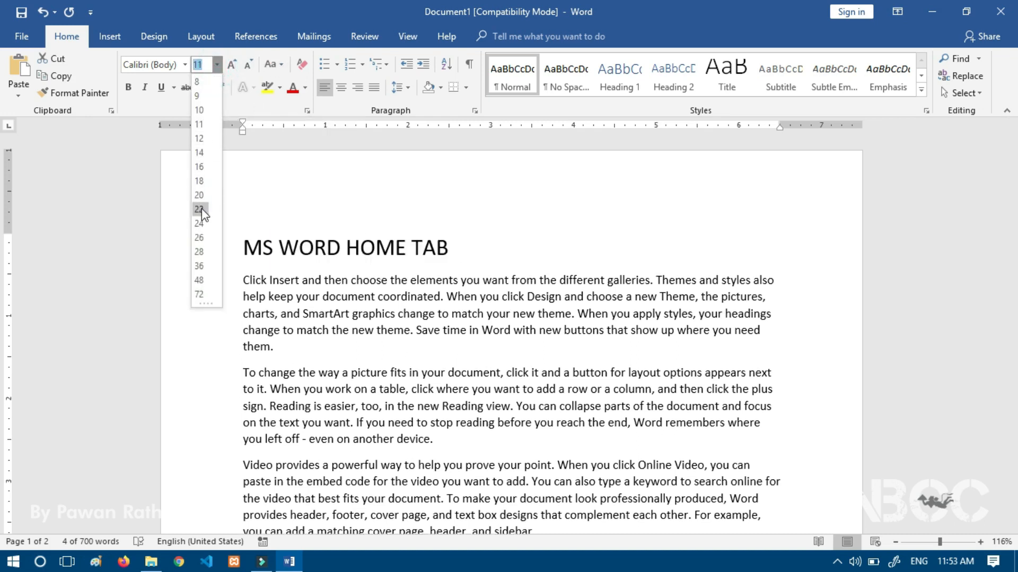
{"action": "left_click", "coordinate": [201, 209]}
{"action": "left_click", "coordinate": [187, 64]}
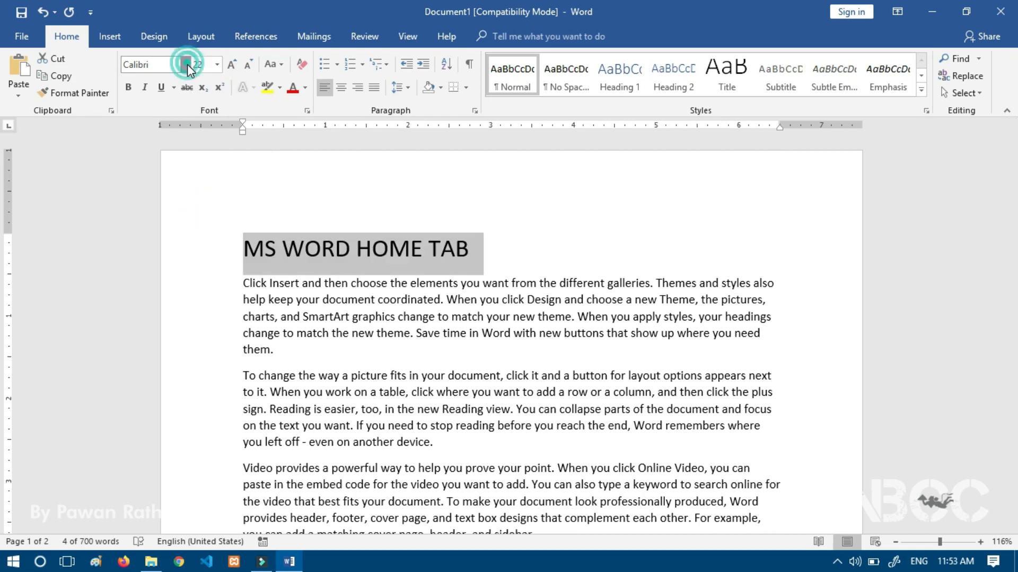
{"action": "left_click", "coordinate": [187, 64]}
{"action": "left_click", "coordinate": [87, 154]}
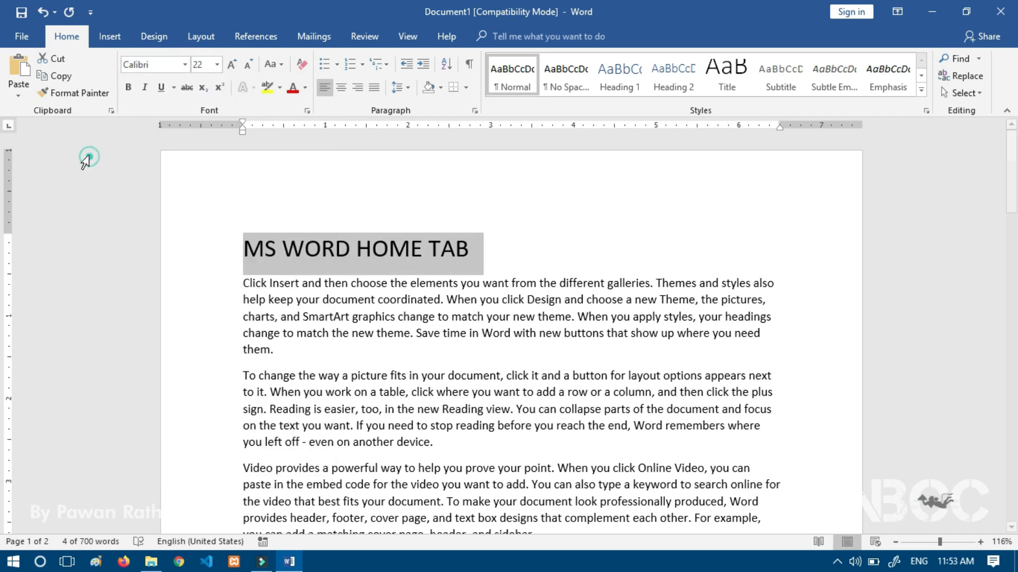
{"action": "left_click", "coordinate": [130, 88]}
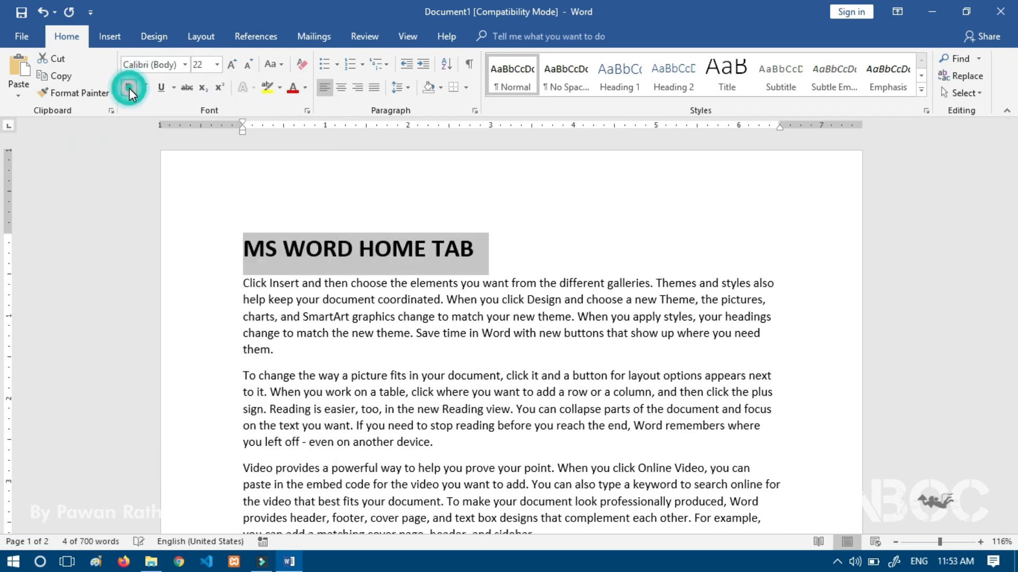
{"action": "left_click", "coordinate": [583, 242]}
Add a new line reading "Section 1" after the second body paragraph.
{"action": "scroll", "coordinate": [465, 300], "scroll_direction": "down", "scroll_amount": 1}
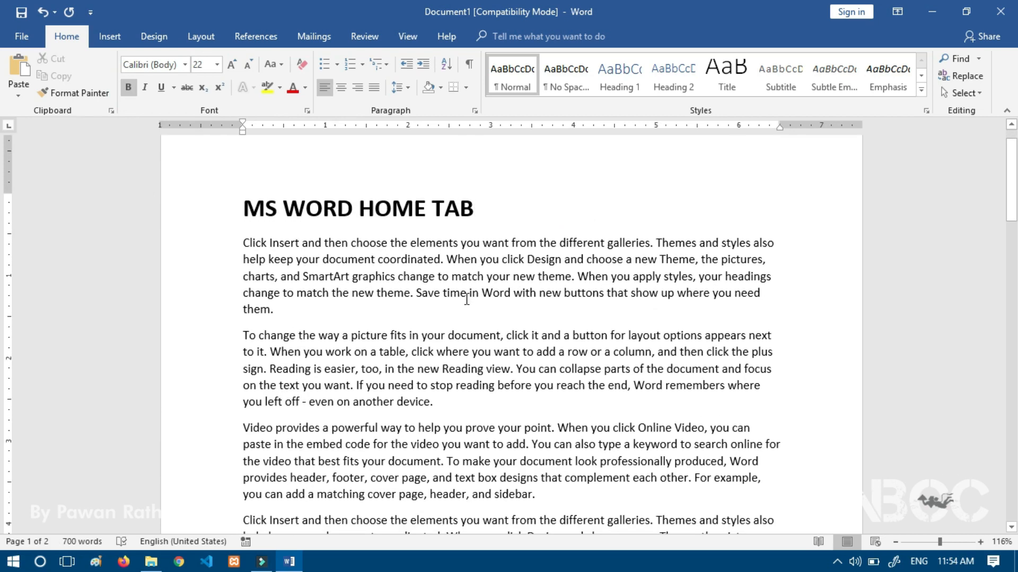
{"action": "scroll", "coordinate": [467, 301], "scroll_direction": "down", "scroll_amount": 2}
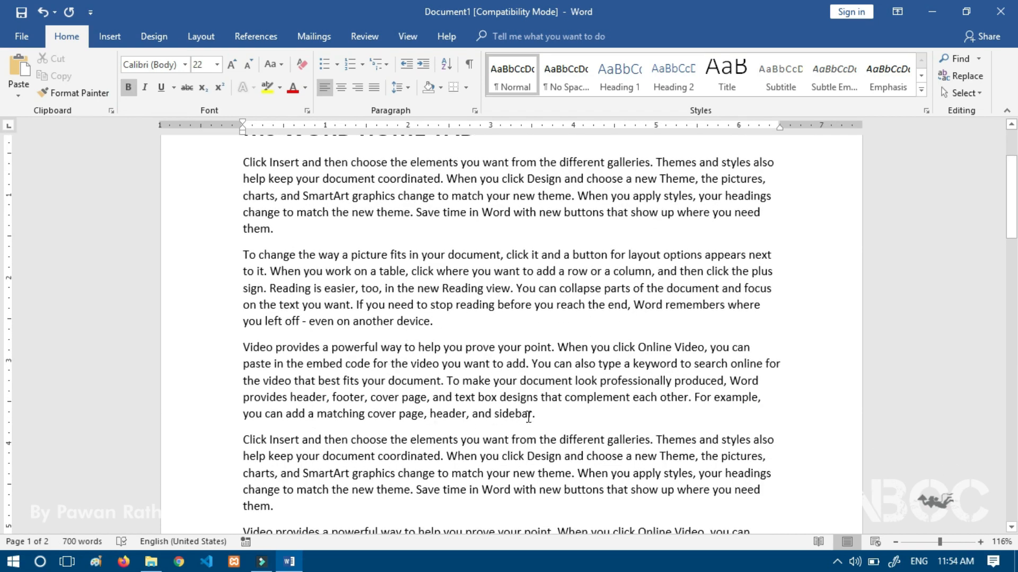
{"action": "left_click", "coordinate": [446, 322]}
{"action": "key", "text": "Return"}
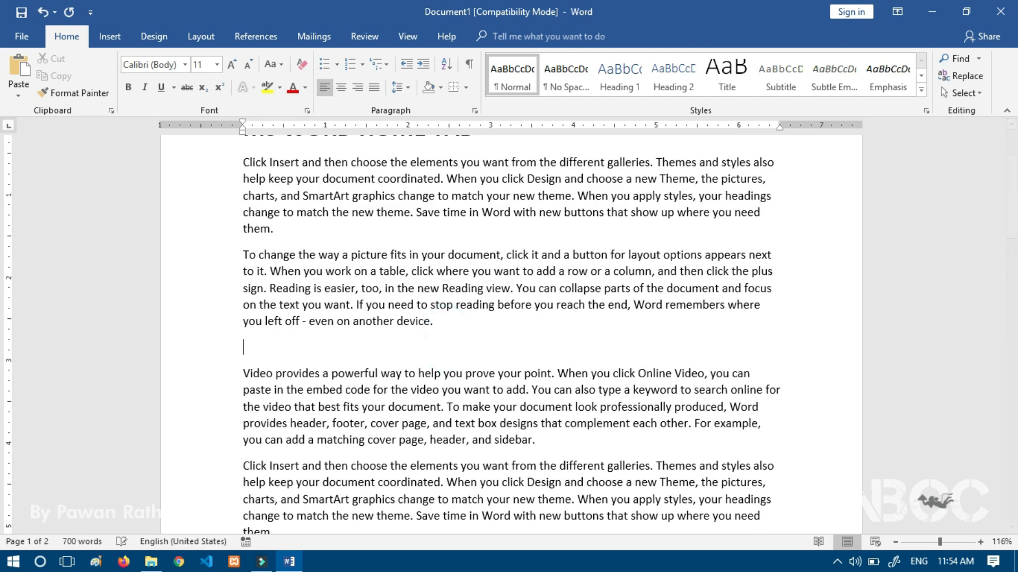
{"action": "type", "text": "Section 1"}
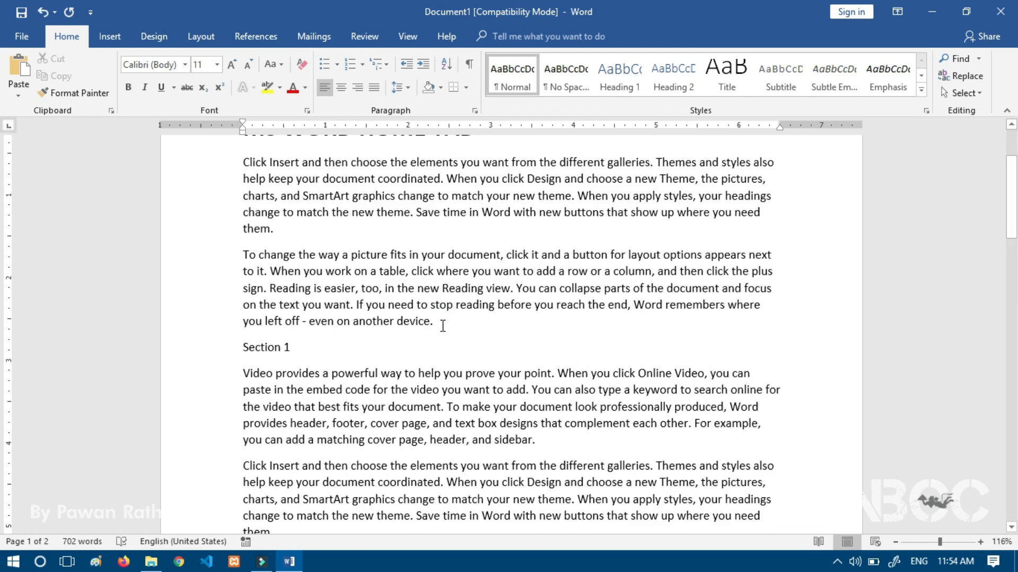
Add a new line reading "Section 2" after the second paragraph under Section 1.
{"action": "scroll", "coordinate": [304, 456], "scroll_direction": "down", "scroll_amount": 2}
{"action": "left_click", "coordinate": [304, 456]}
{"action": "key", "text": "Return"}
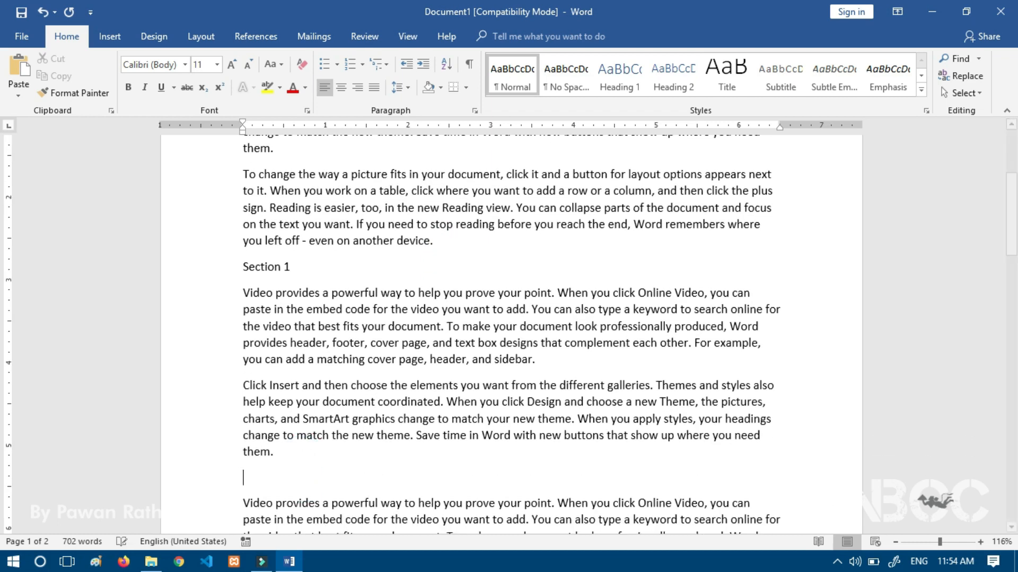
{"action": "type", "text": "Section 2"}
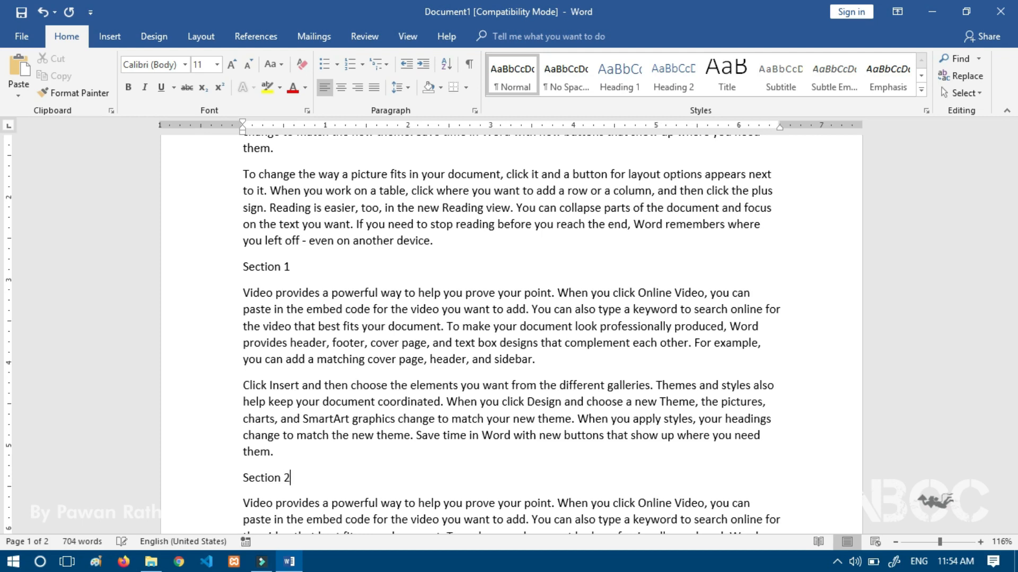
Select the title, the Section 1 line and the Section 2 line in turn to compare their formatting.
{"action": "scroll", "coordinate": [191, 207], "scroll_direction": "up", "scroll_amount": 3}
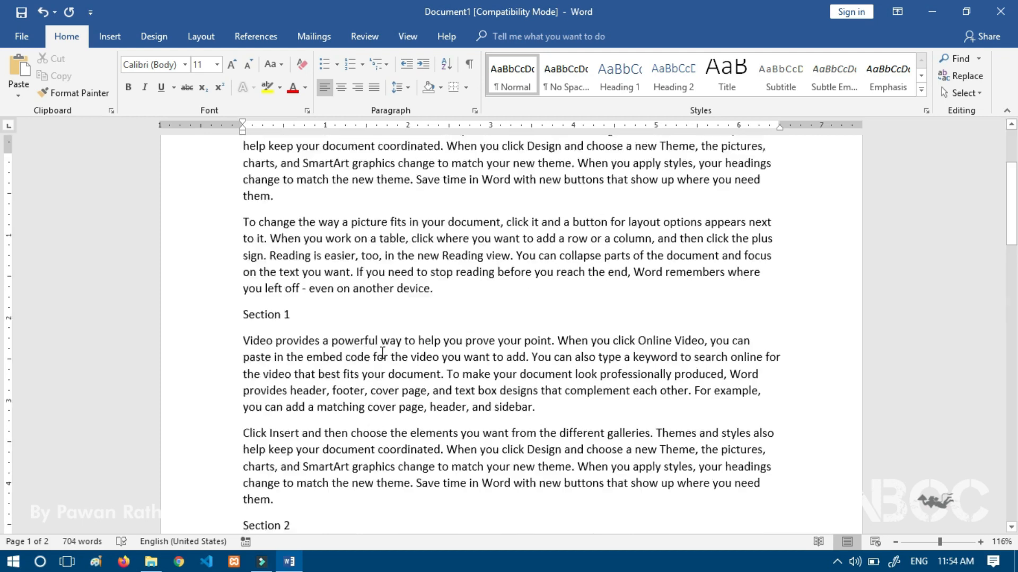
{"action": "left_click", "coordinate": [200, 187]}
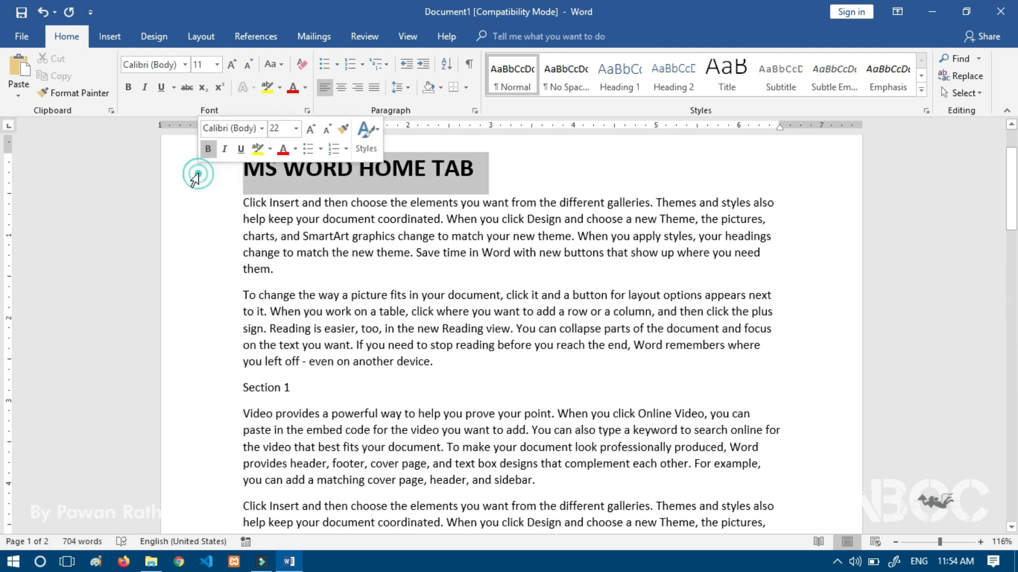
{"action": "left_click", "coordinate": [336, 165]}
{"action": "left_click_drag", "start_coordinate": [242, 168], "coordinate": [430, 196]}
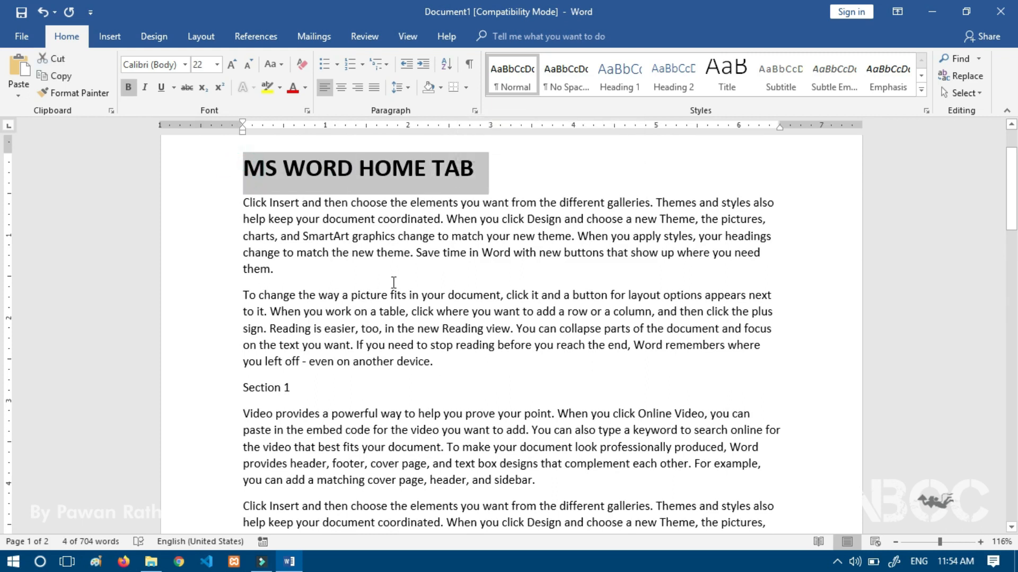
{"action": "left_click", "coordinate": [225, 387]}
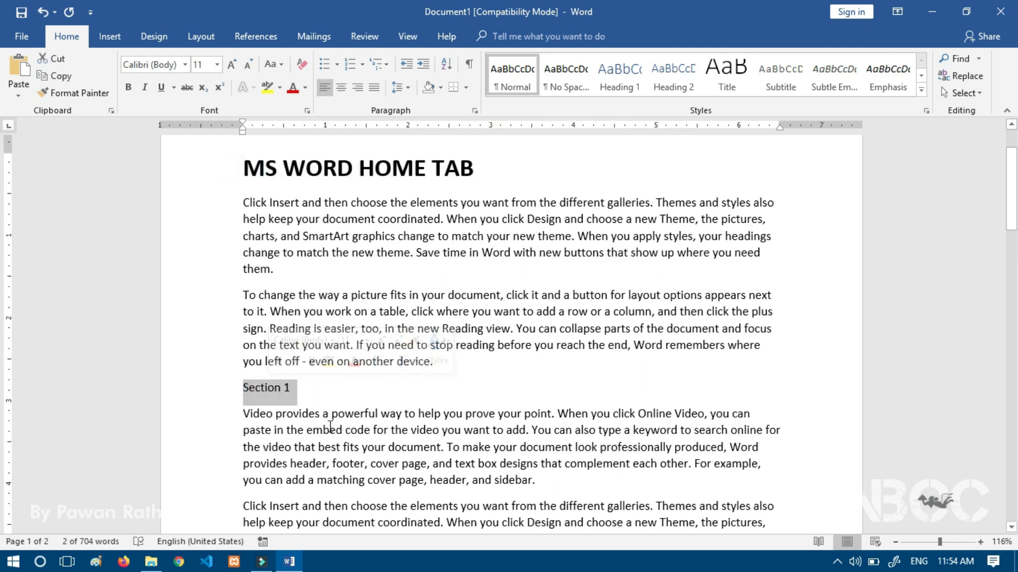
{"action": "scroll", "coordinate": [250, 435], "scroll_direction": "down", "scroll_amount": 3}
{"action": "left_click", "coordinate": [214, 517]}
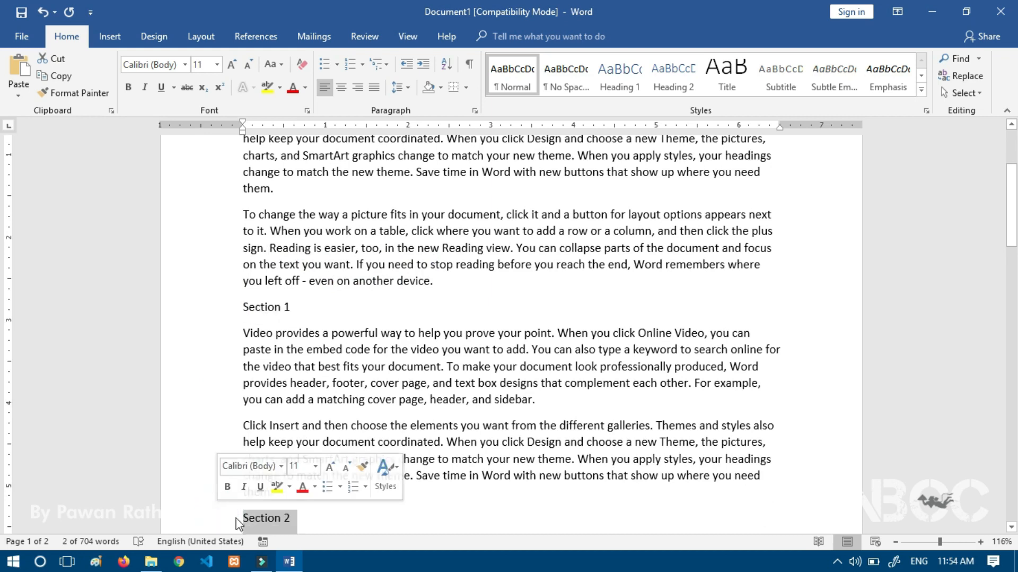
{"action": "scroll", "coordinate": [408, 262], "scroll_direction": "up", "scroll_amount": 3}
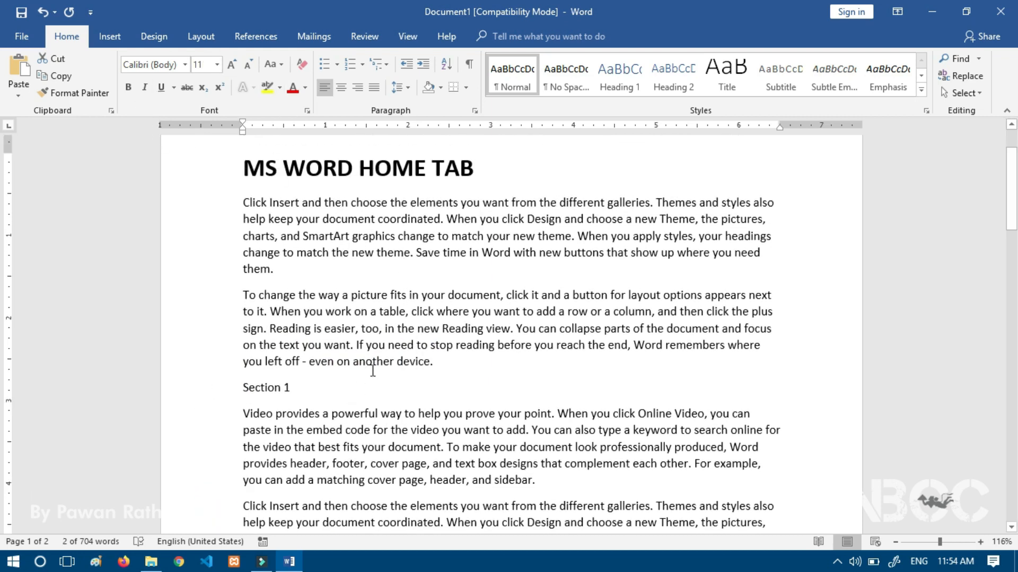
Copy the title's formatting onto the Section 1 line with Format Painter.
{"action": "left_click", "coordinate": [212, 169]}
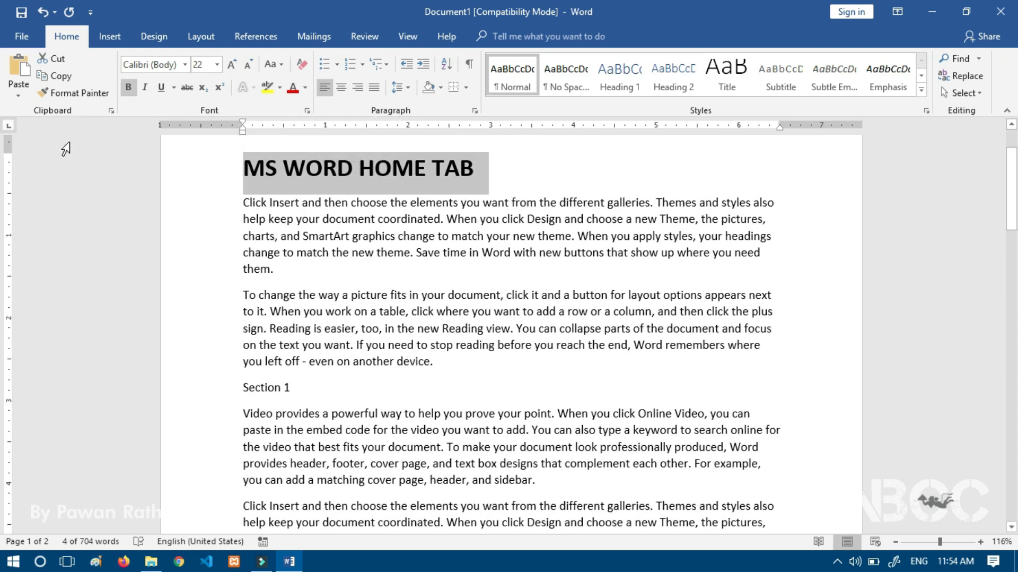
{"action": "left_click", "coordinate": [73, 92]}
{"action": "scroll", "coordinate": [206, 391], "scroll_direction": "down", "scroll_amount": 2}
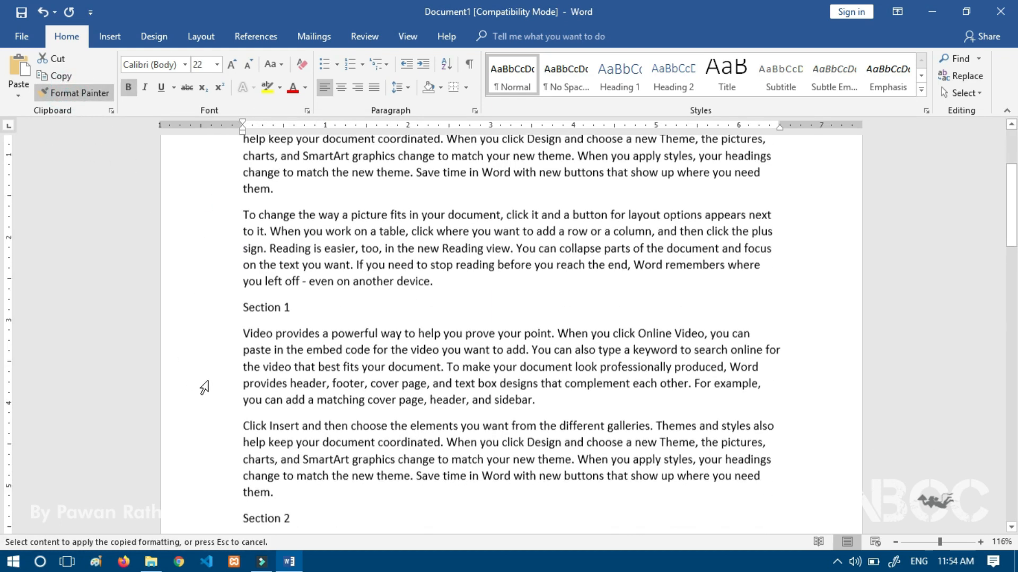
{"action": "left_click", "coordinate": [202, 314]}
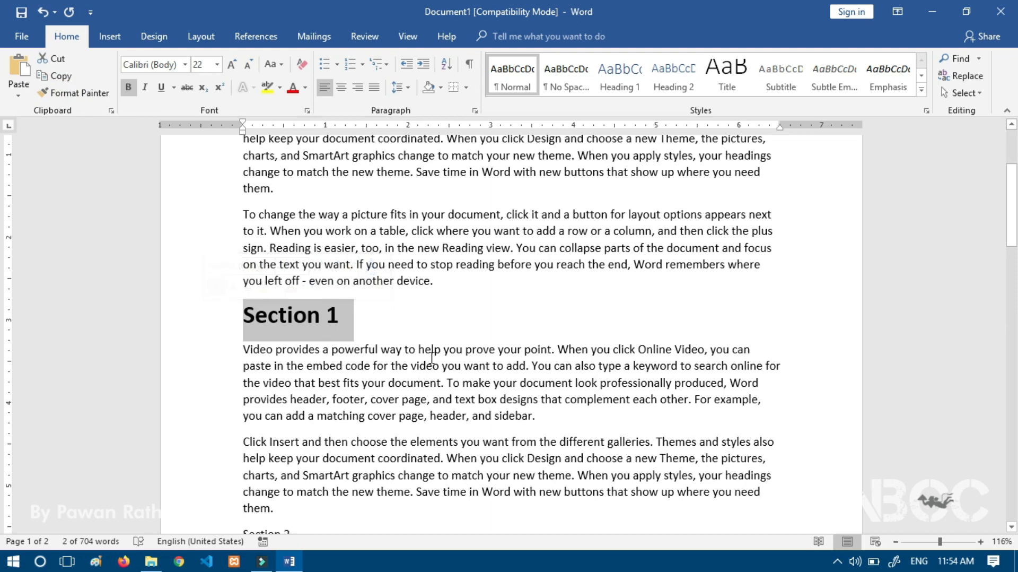
Apply the formatting of the MS WORD HOME TAB title to the Section 2 line.
{"action": "scroll", "coordinate": [433, 359], "scroll_direction": "up", "scroll_amount": 3}
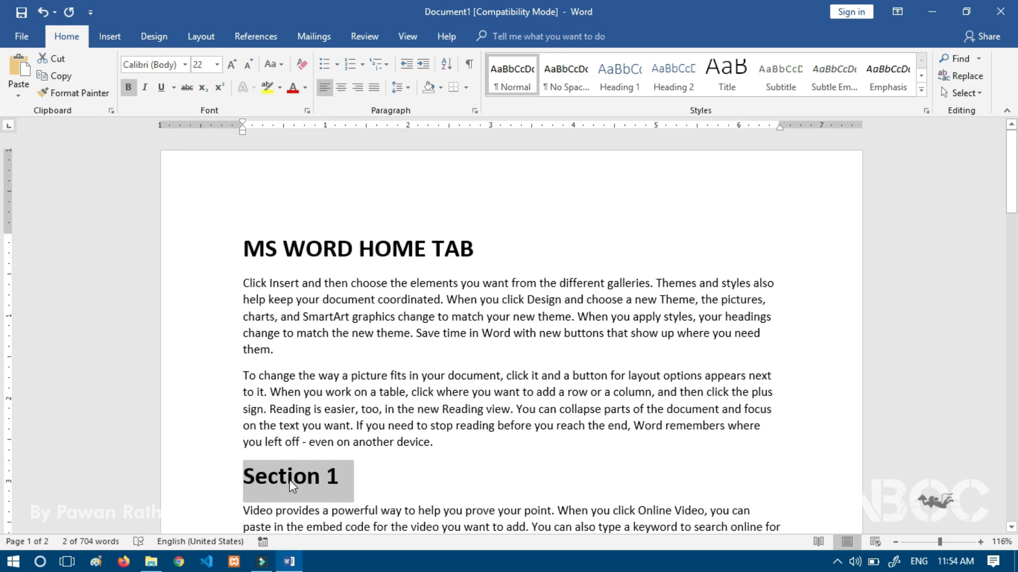
{"action": "scroll", "coordinate": [254, 378], "scroll_direction": "down", "scroll_amount": 1}
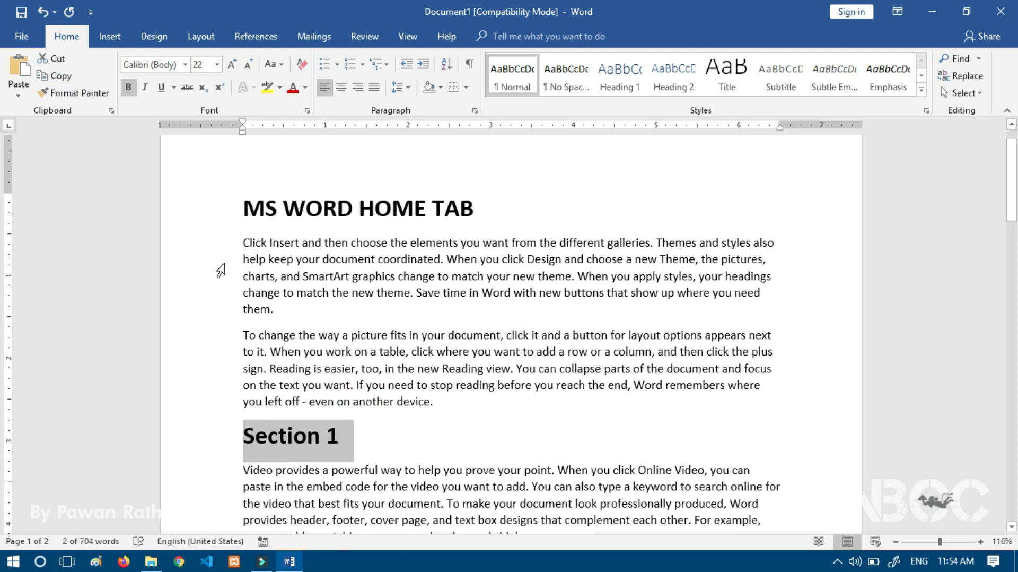
{"action": "left_click", "coordinate": [212, 203]}
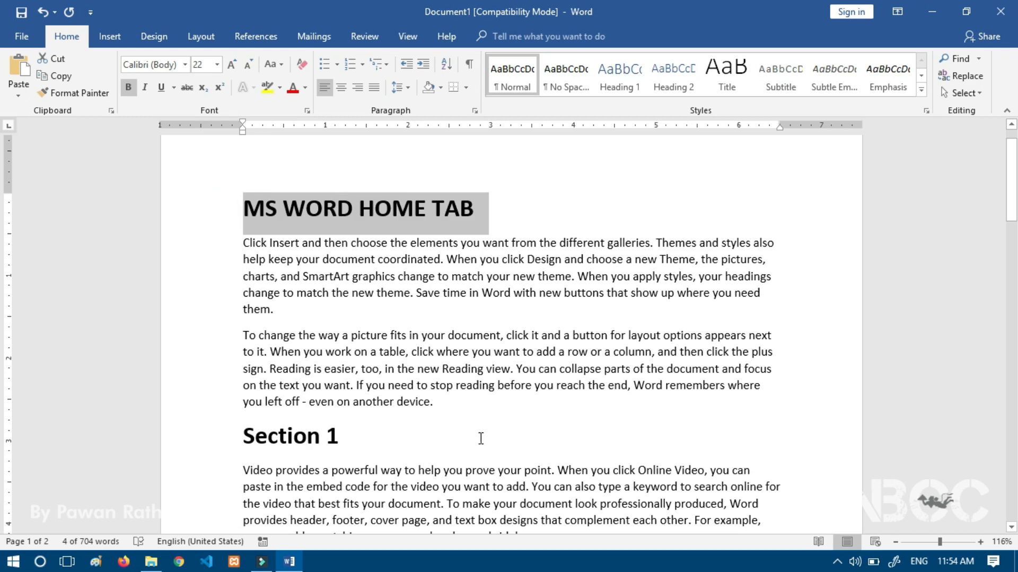
{"action": "scroll", "coordinate": [477, 429], "scroll_direction": "down", "scroll_amount": 5}
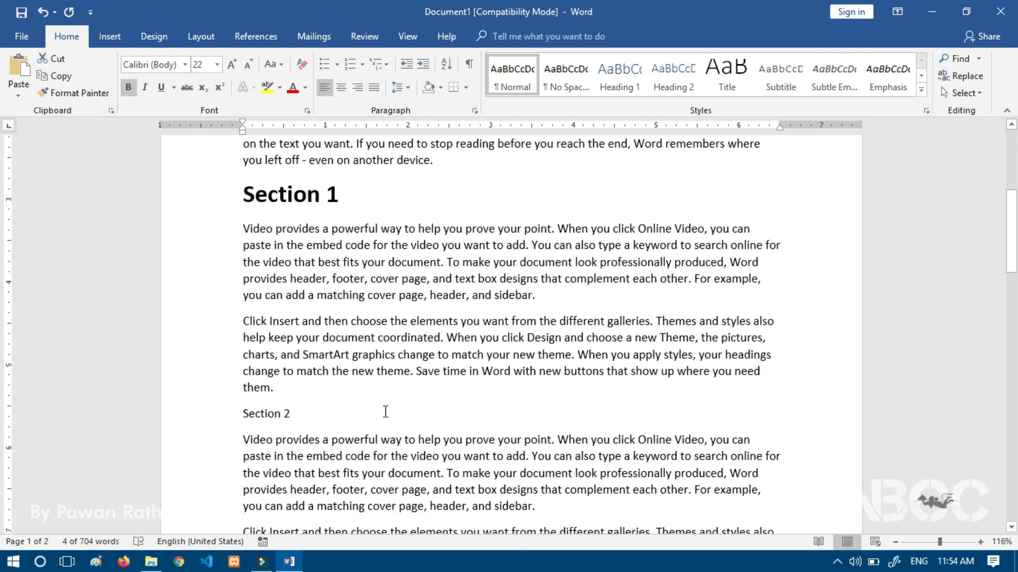
{"action": "left_click", "coordinate": [196, 416]}
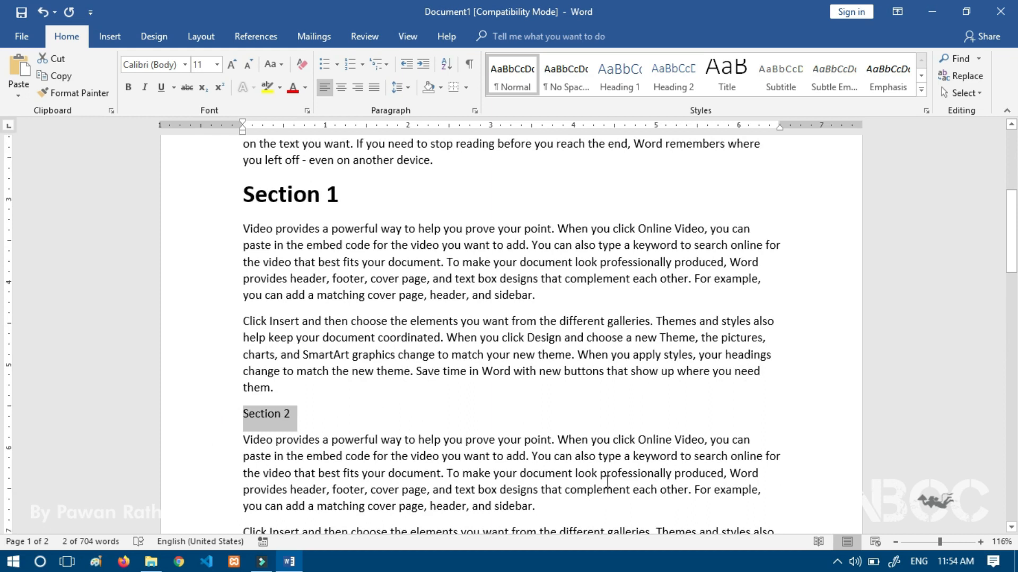
{"action": "key", "text": "F4"}
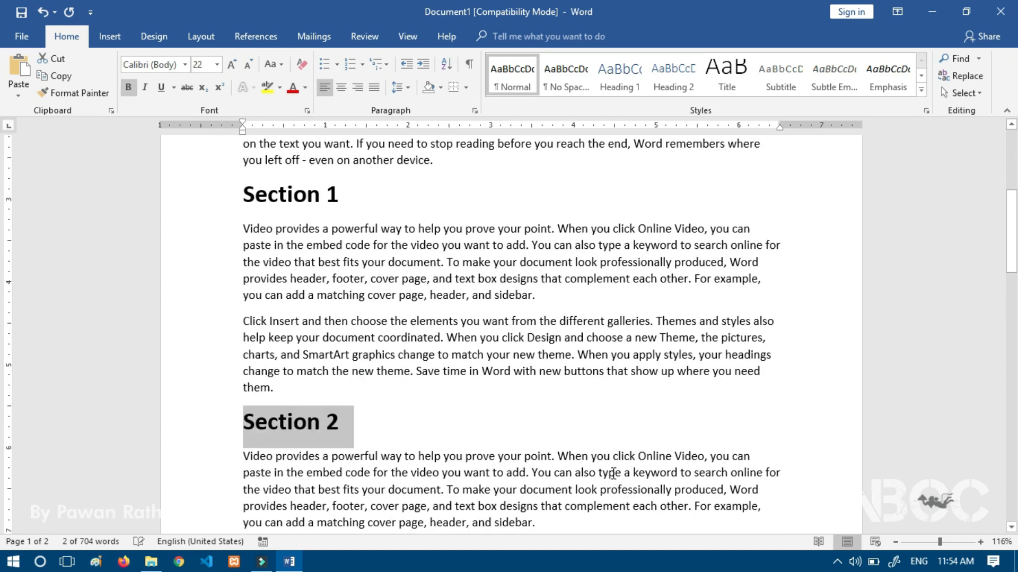
Add a new line reading "Section 3" after the second paragraph under Section 2.
{"action": "scroll", "coordinate": [504, 419], "scroll_direction": "down", "scroll_amount": 3}
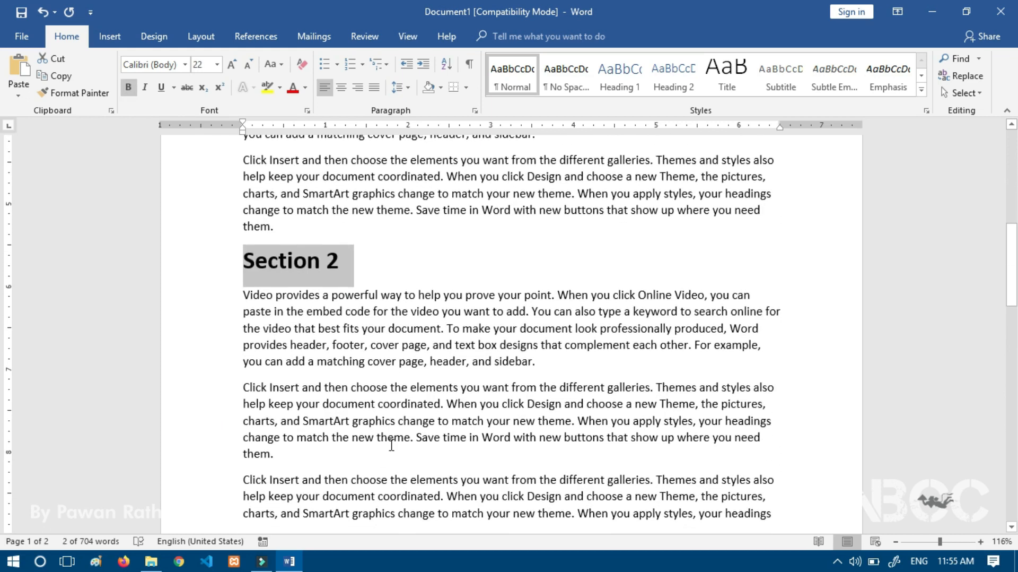
{"action": "left_click", "coordinate": [284, 458]}
{"action": "key", "text": "Return"}
{"action": "type", "text": "Section 3"}
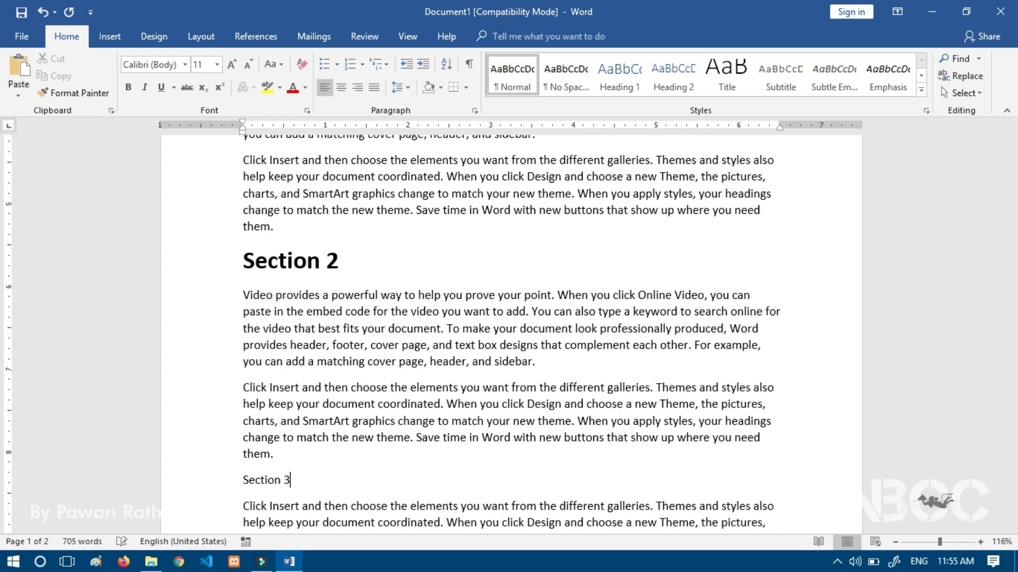
Apply the title's copied formatting to the Section 3 line.
{"action": "left_click", "coordinate": [205, 479]}
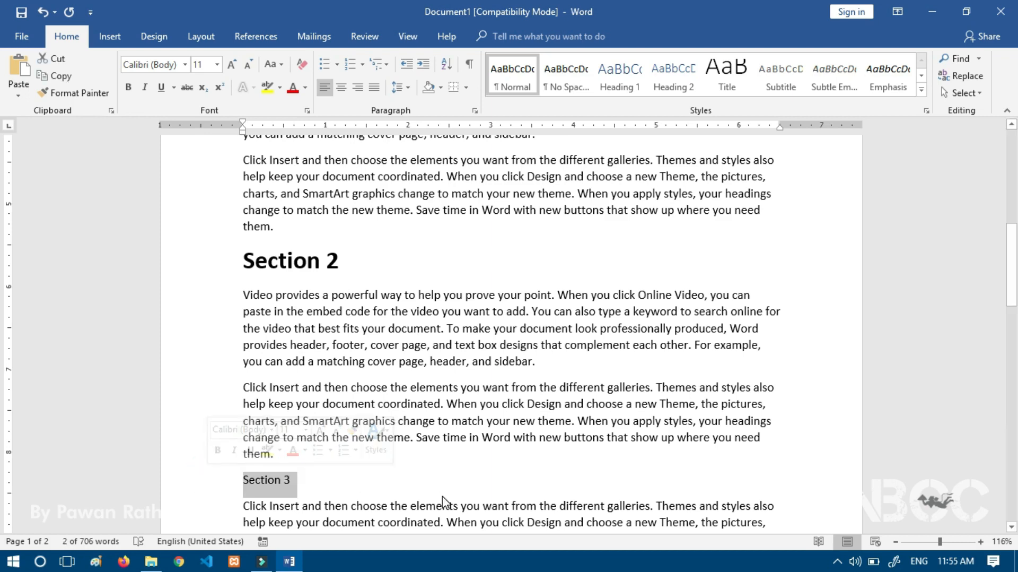
{"action": "key", "text": "ctrl+shift+v"}
{"action": "scroll", "coordinate": [478, 425], "scroll_direction": "down", "scroll_amount": 2}
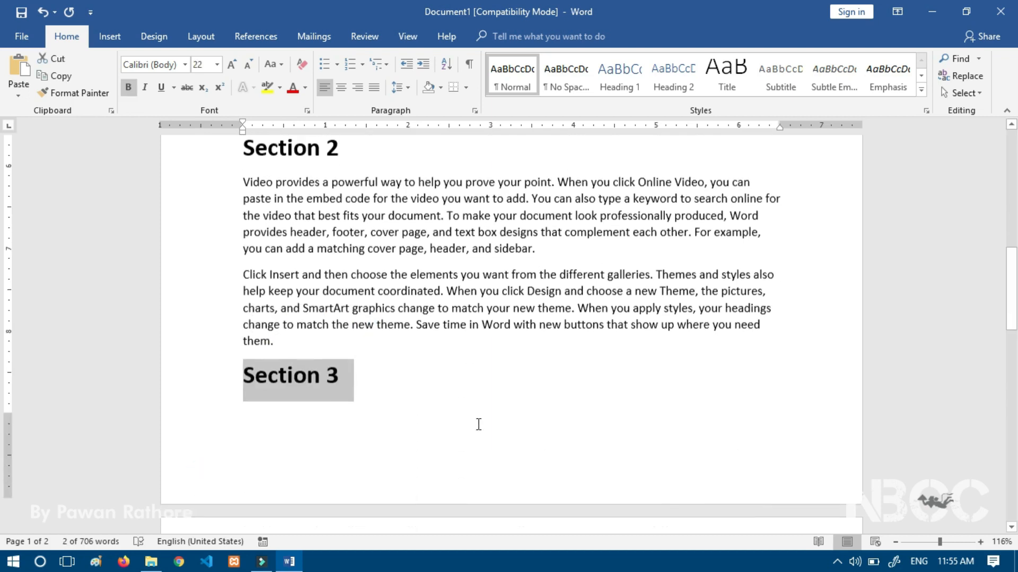
{"action": "scroll", "coordinate": [478, 420], "scroll_direction": "down", "scroll_amount": 2}
{"action": "scroll", "coordinate": [475, 420], "scroll_direction": "up", "scroll_amount": 3}
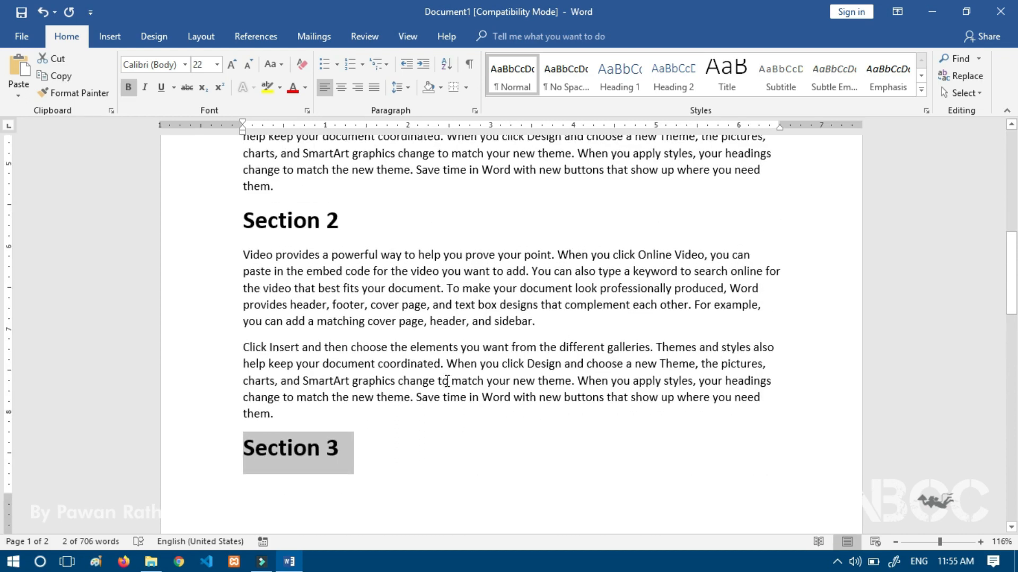
Open the Clipboard pane and examine the copied item stored in it.
{"action": "scroll", "coordinate": [427, 448], "scroll_direction": "up", "scroll_amount": 7}
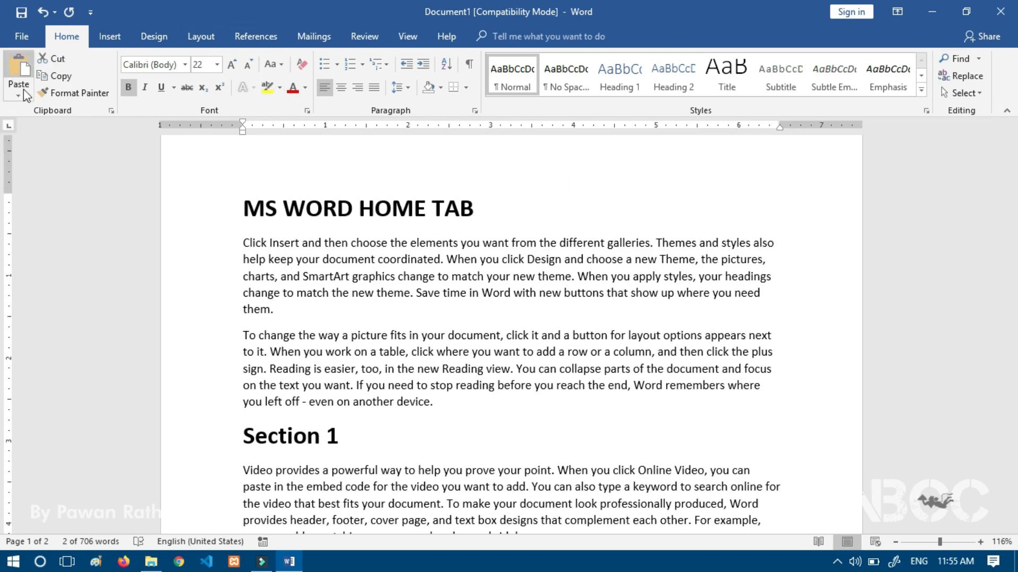
{"action": "left_click", "coordinate": [111, 111]}
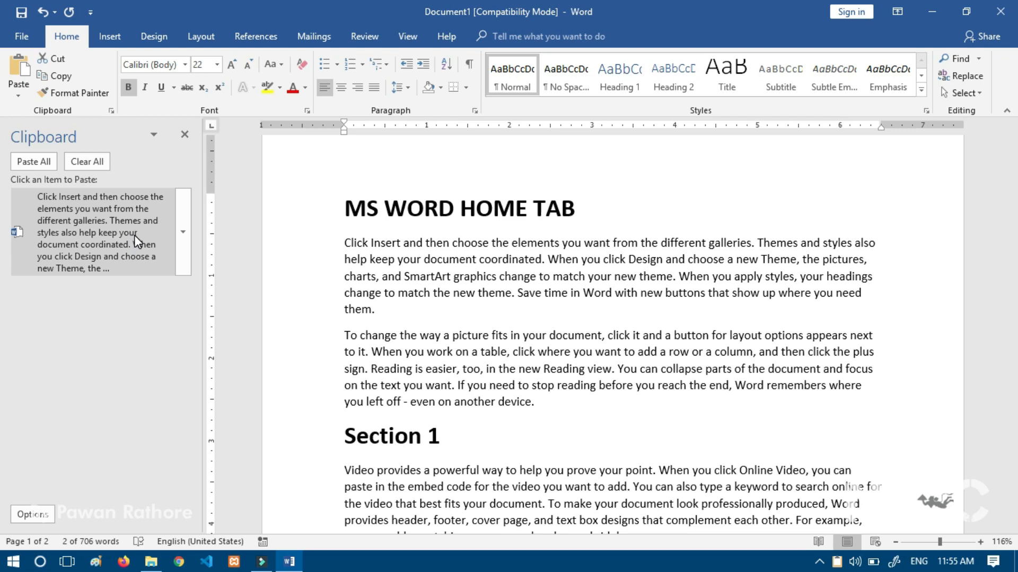
{"action": "left_click", "coordinate": [41, 237]}
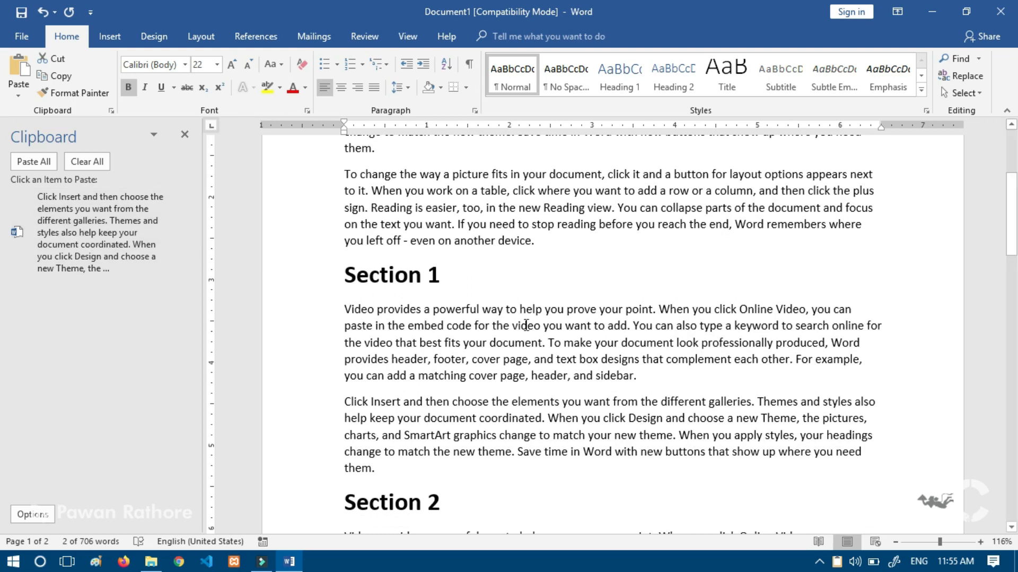
Copy the first paragraph under Section 1 and the second paragraph under Section 2 to the clipboard as separate items.
{"action": "left_click_drag", "start_coordinate": [345, 308], "coordinate": [641, 371]}
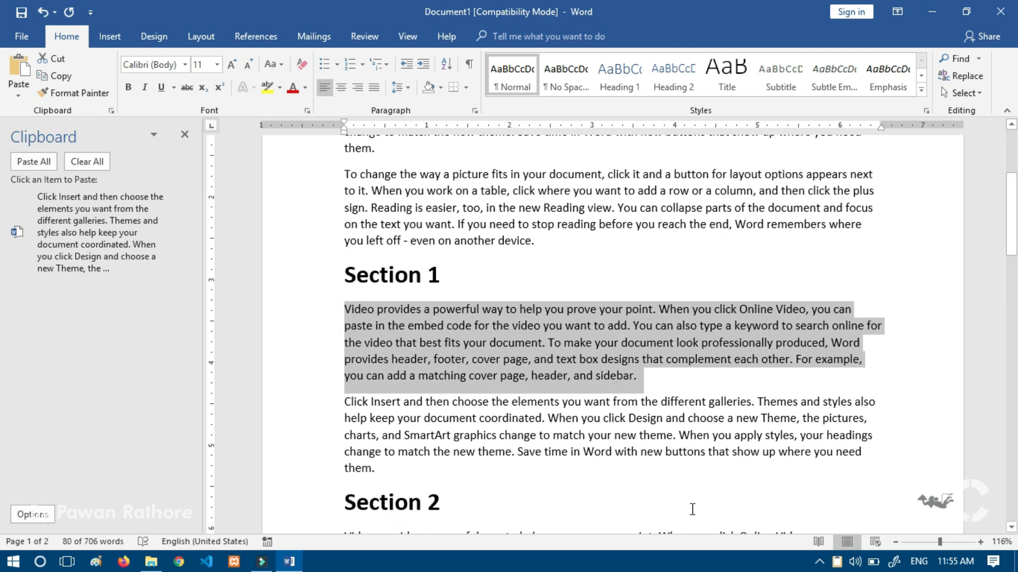
{"action": "key", "text": "ctrl+c"}
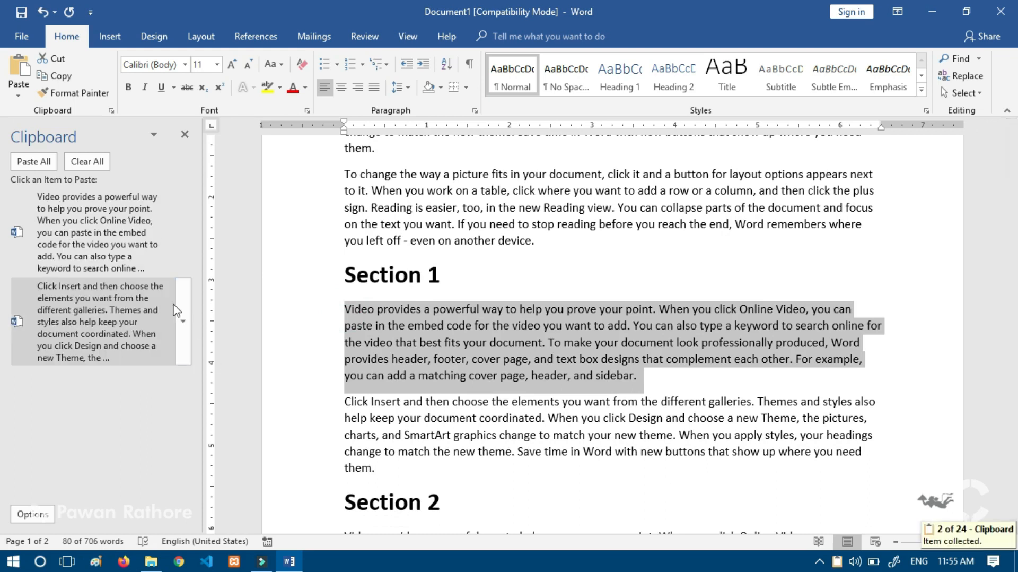
{"action": "scroll", "coordinate": [289, 380], "scroll_direction": "down", "scroll_amount": 4}
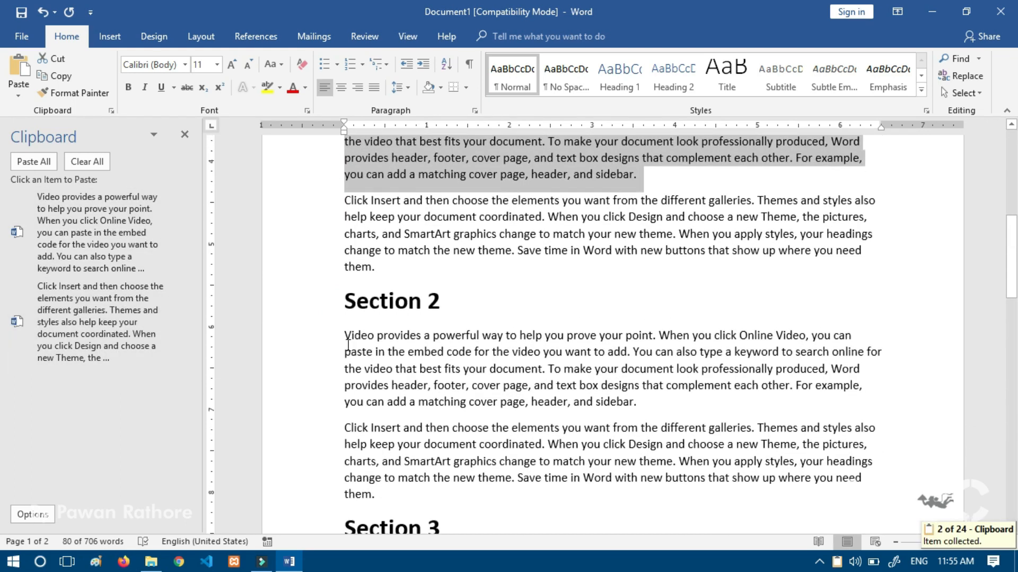
{"action": "left_click_drag", "start_coordinate": [344, 336], "coordinate": [571, 388]}
{"action": "left_click_drag", "start_coordinate": [345, 427], "coordinate": [645, 514]}
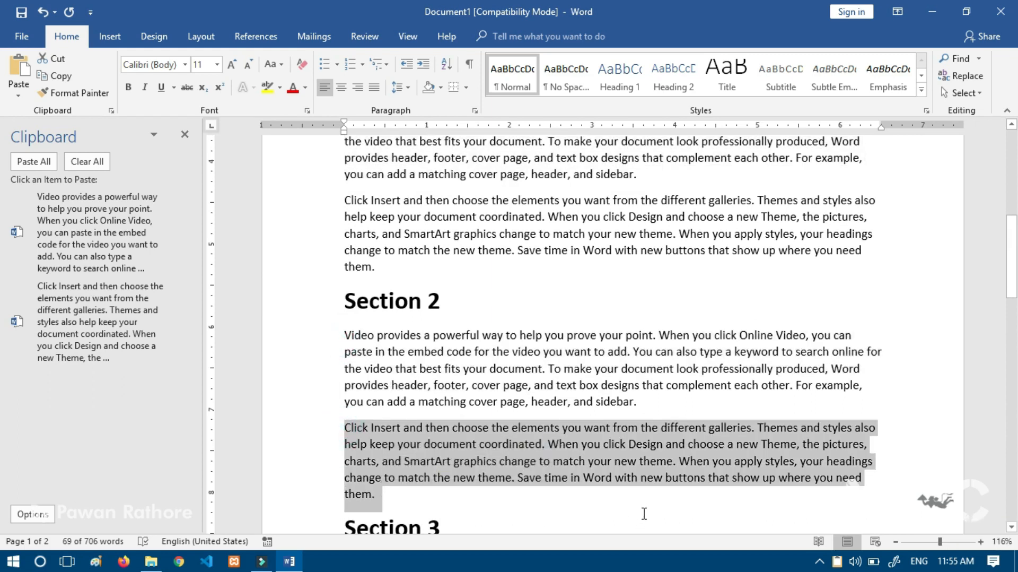
{"action": "key", "text": "ctrl+c"}
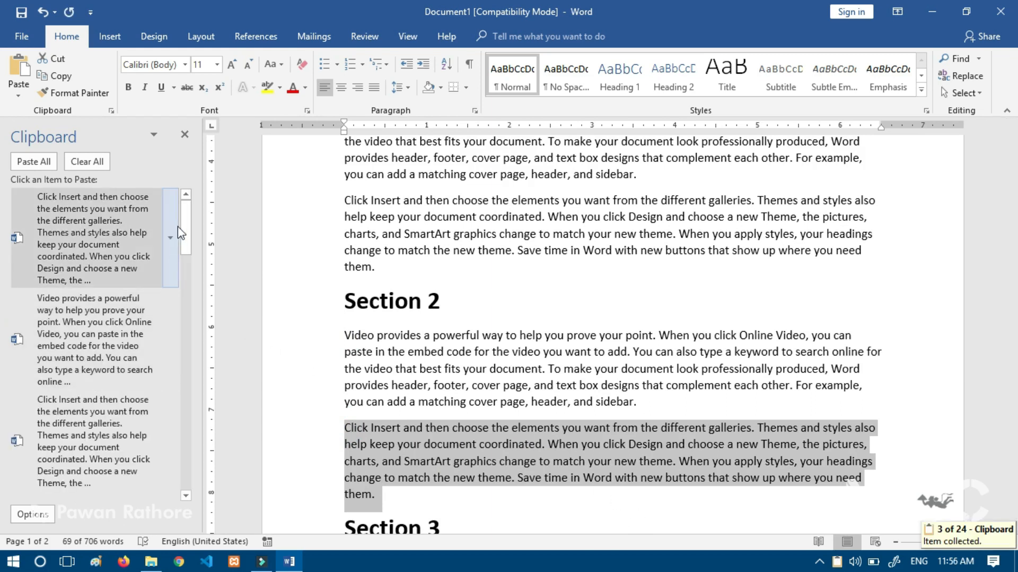
{"action": "left_click", "coordinate": [183, 217]}
{"action": "mouse_move", "coordinate": [183, 215]}
{"action": "left_mouse_down"}
{"action": "mouse_move", "coordinate": [186, 256]}
{"action": "mouse_move", "coordinate": [183, 207]}
{"action": "left_mouse_up"}
Paste the most recently collected clipboard item below the last paragraph of the document.
{"action": "scroll", "coordinate": [432, 409], "scroll_direction": "down", "scroll_amount": 8}
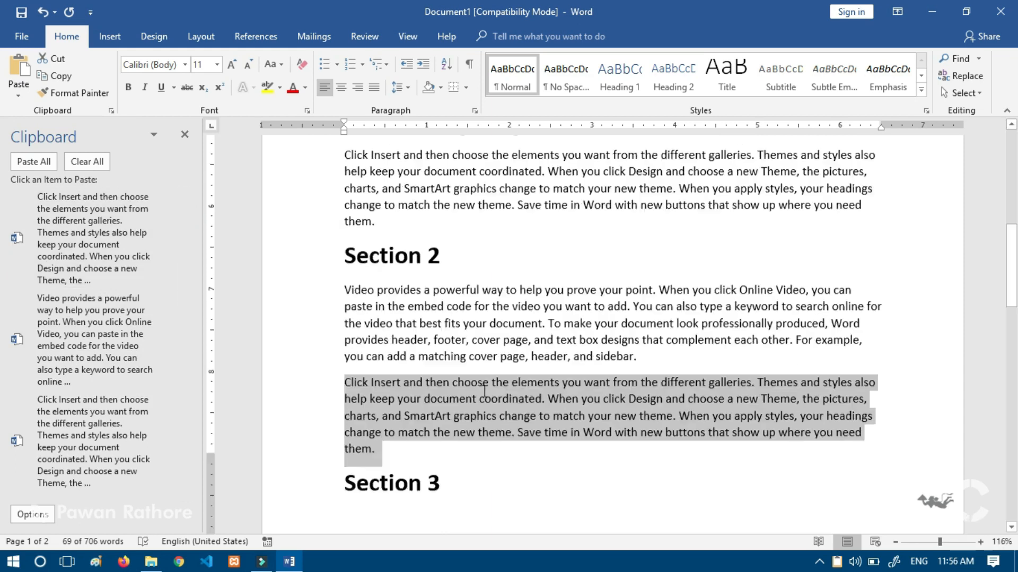
{"action": "scroll", "coordinate": [433, 410], "scroll_direction": "down", "scroll_amount": 4}
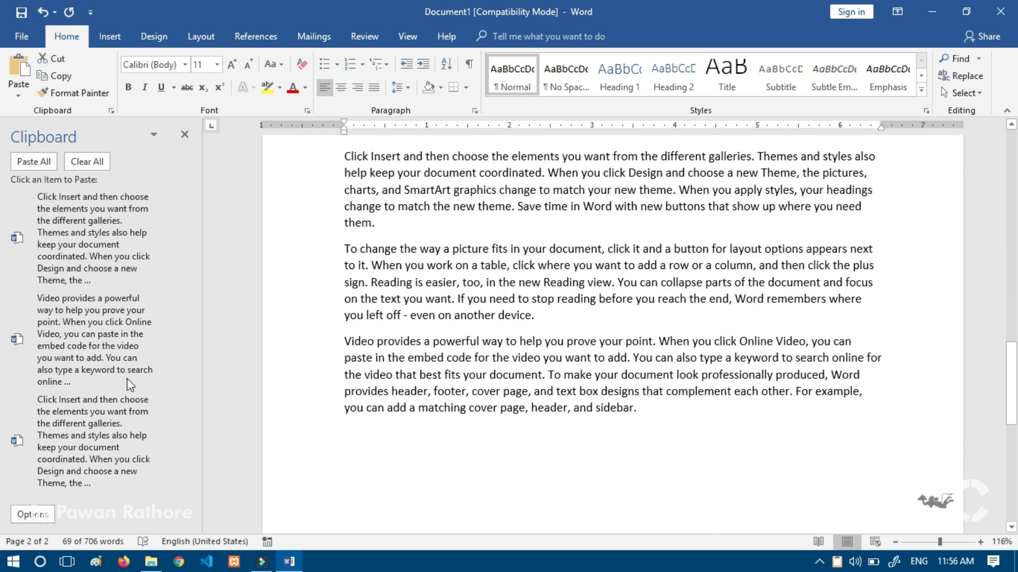
{"action": "left_click", "coordinate": [345, 450]}
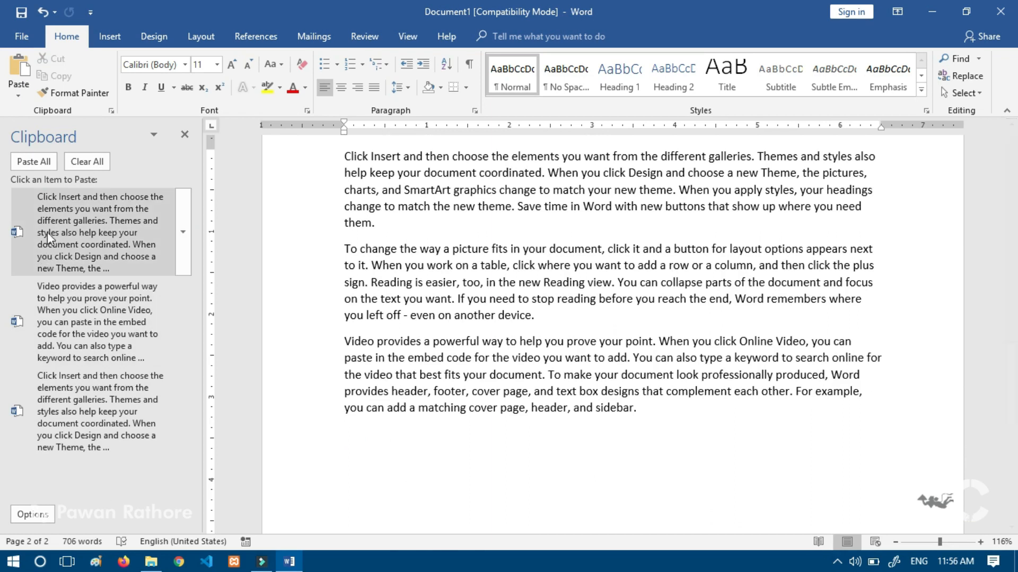
{"action": "left_click", "coordinate": [182, 233]}
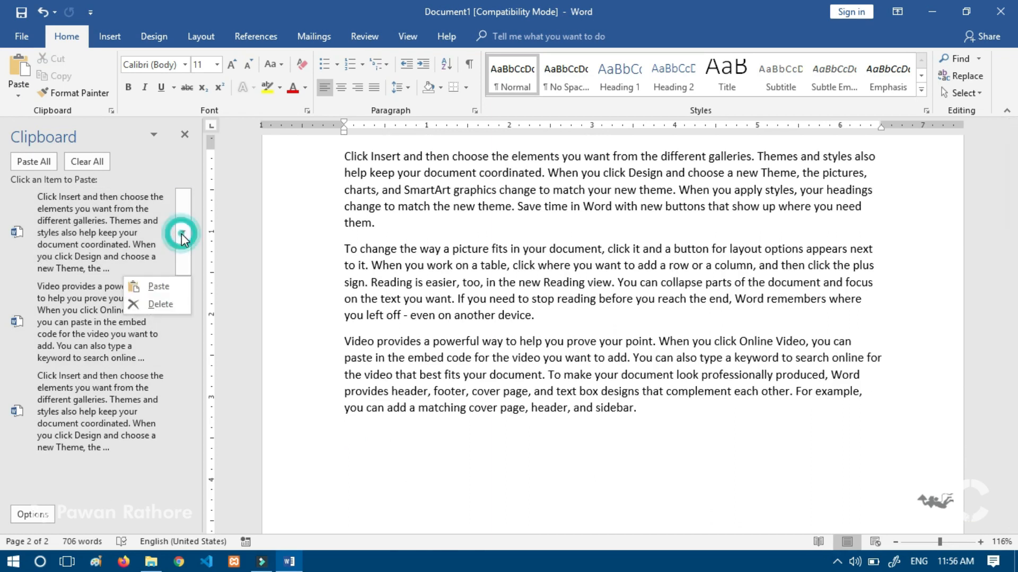
{"action": "left_click", "coordinate": [158, 286]}
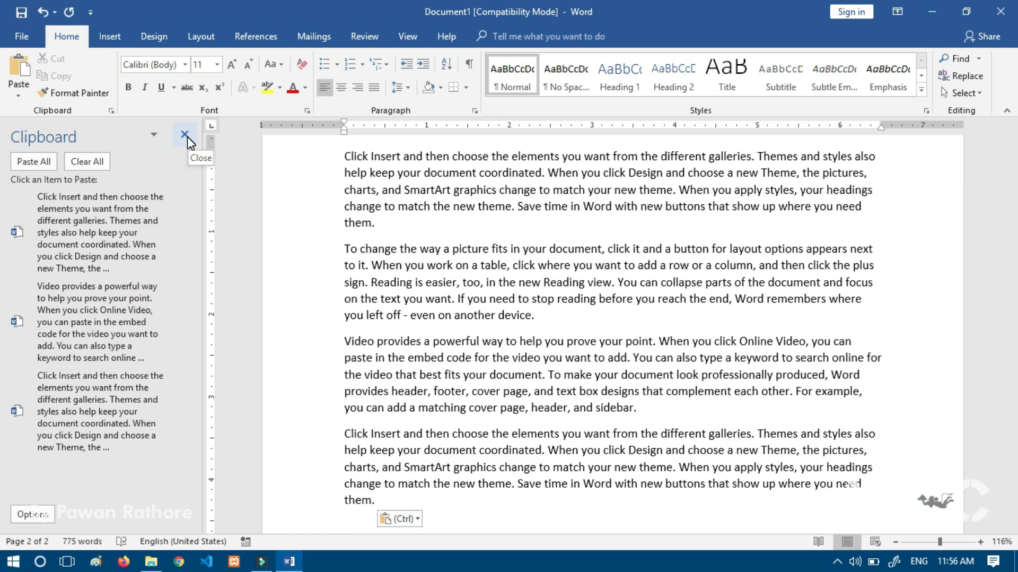
Clear all items from the clipboard and close the Clipboard pane.
{"action": "left_click", "coordinate": [96, 164]}
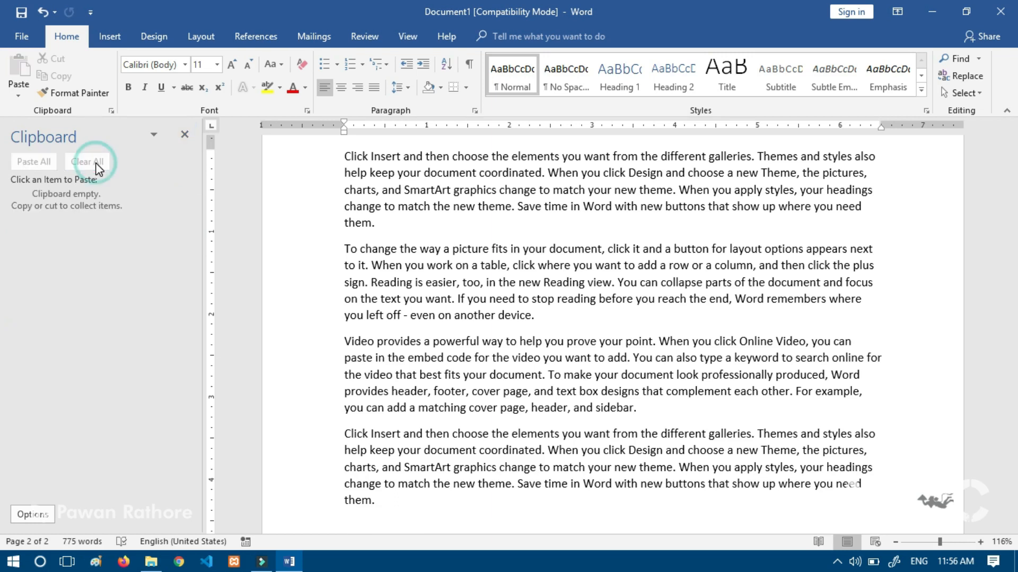
{"action": "left_click", "coordinate": [185, 136]}
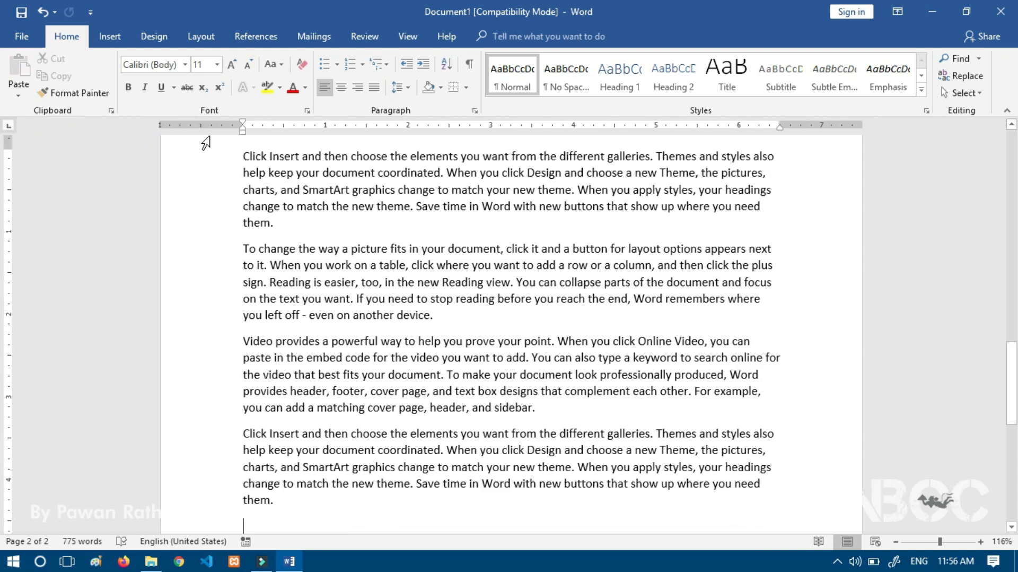
Try to open the Text Effects and Typography options near the start of the document.
{"action": "scroll", "coordinate": [373, 286], "scroll_direction": "up", "scroll_amount": 12}
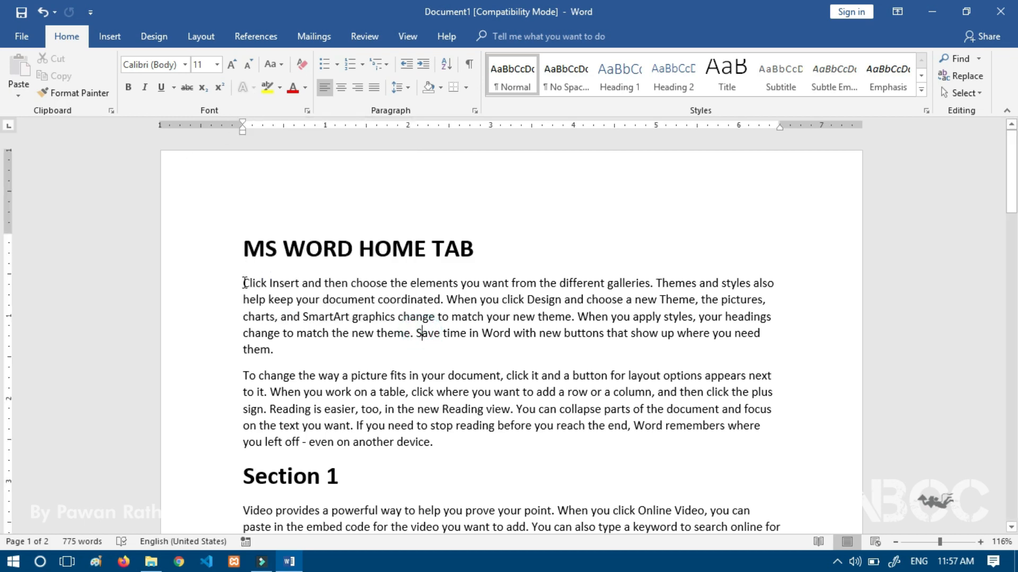
{"action": "left_click_drag", "start_coordinate": [245, 282], "coordinate": [281, 333]}
{"action": "left_click", "coordinate": [254, 88]}
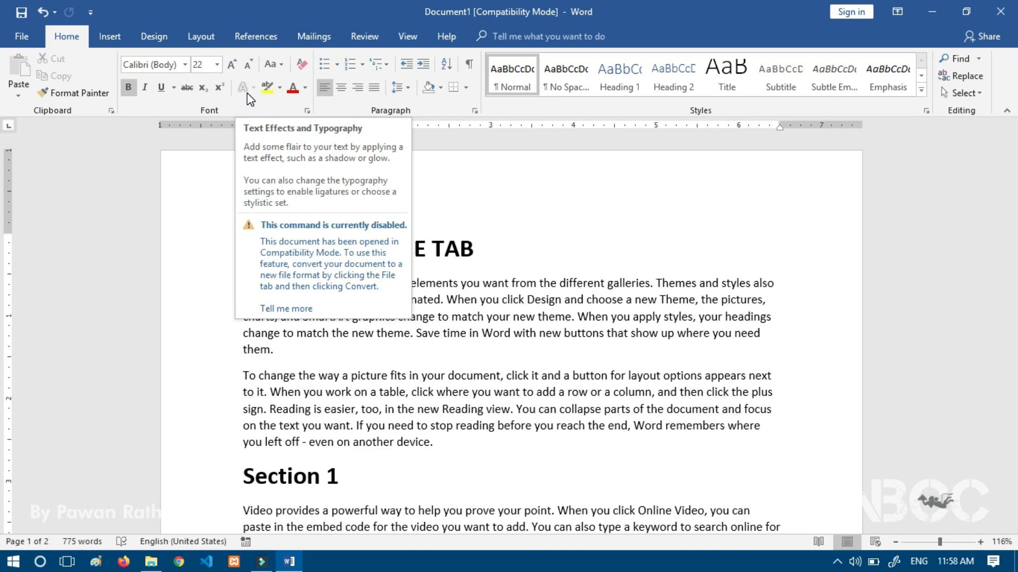
{"action": "left_click", "coordinate": [493, 166]}
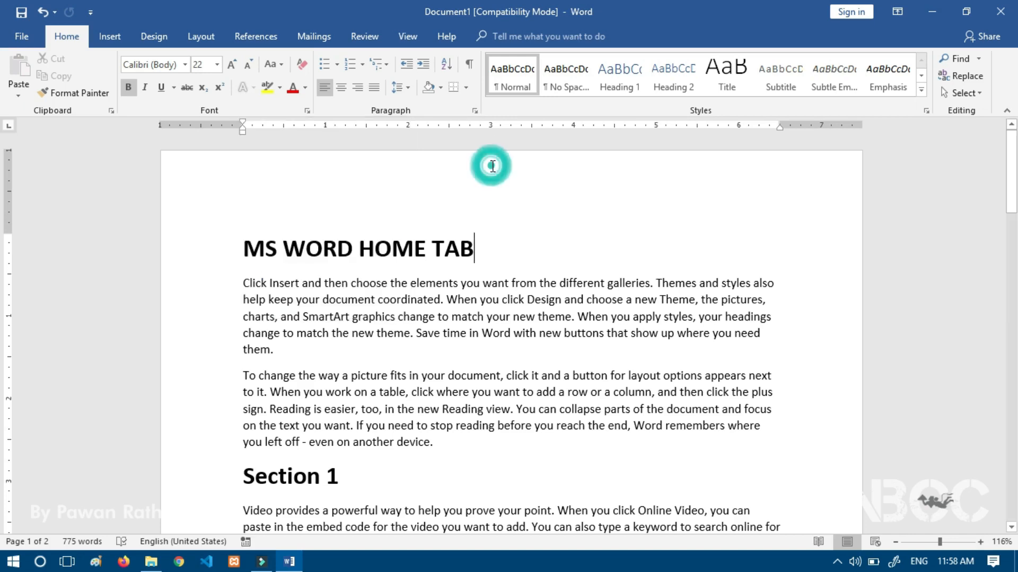
Save the document to the Desktop as a Word Document named MS WORD HOME TAB, without maintaining compatibility with previous versions.
{"action": "key", "text": "ctrl+s"}
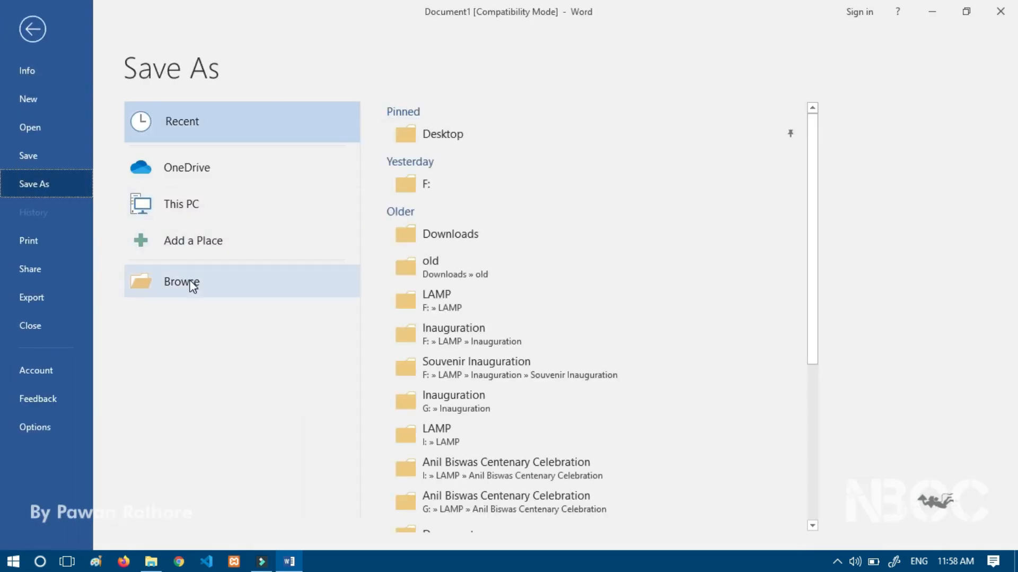
{"action": "left_click", "coordinate": [463, 133]}
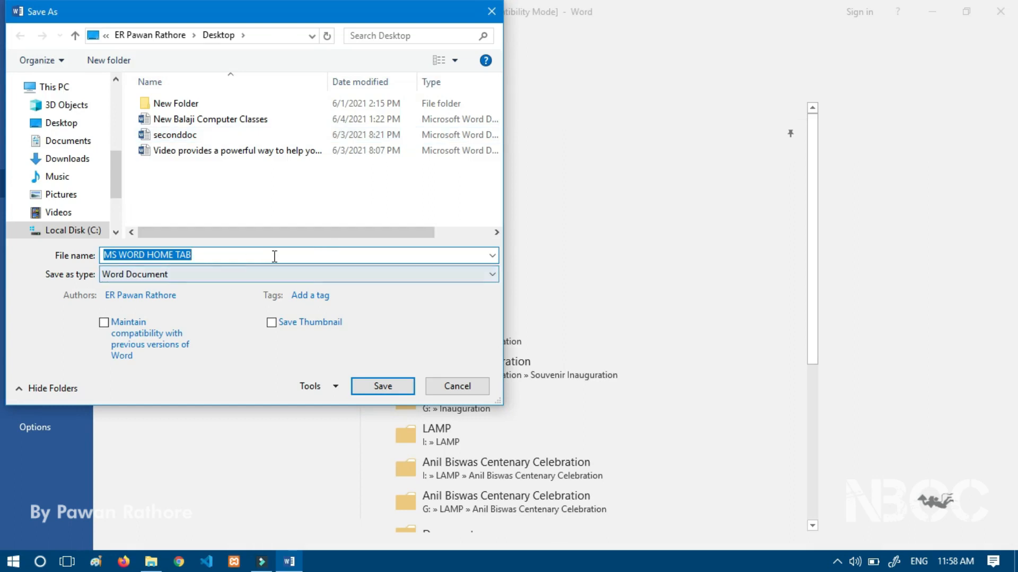
{"action": "left_click", "coordinate": [383, 386]}
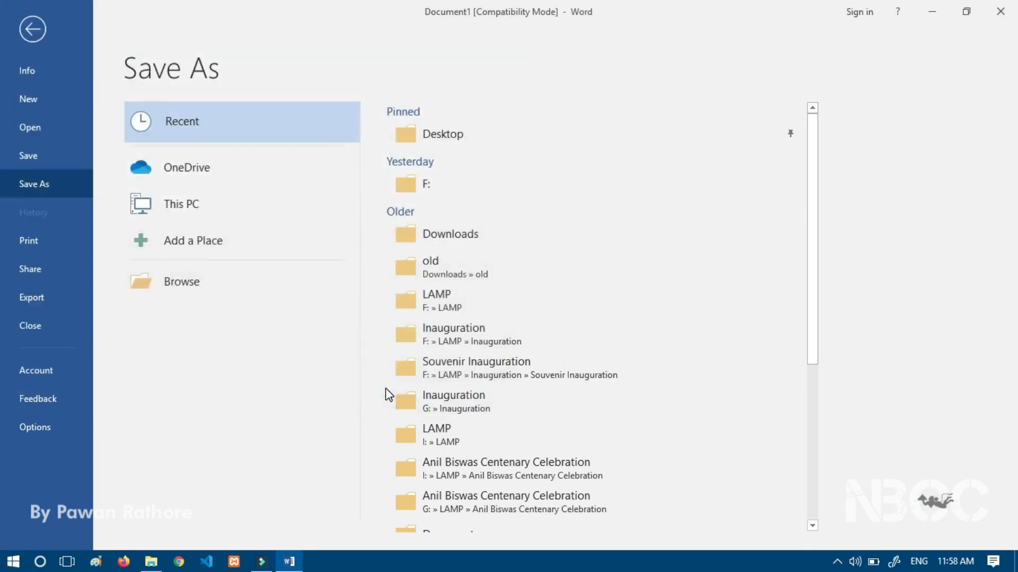
Open the Text Effects and Typography gallery and examine its presets and its outline, shadow, reflection and glow options.
{"action": "left_click", "coordinate": [254, 92]}
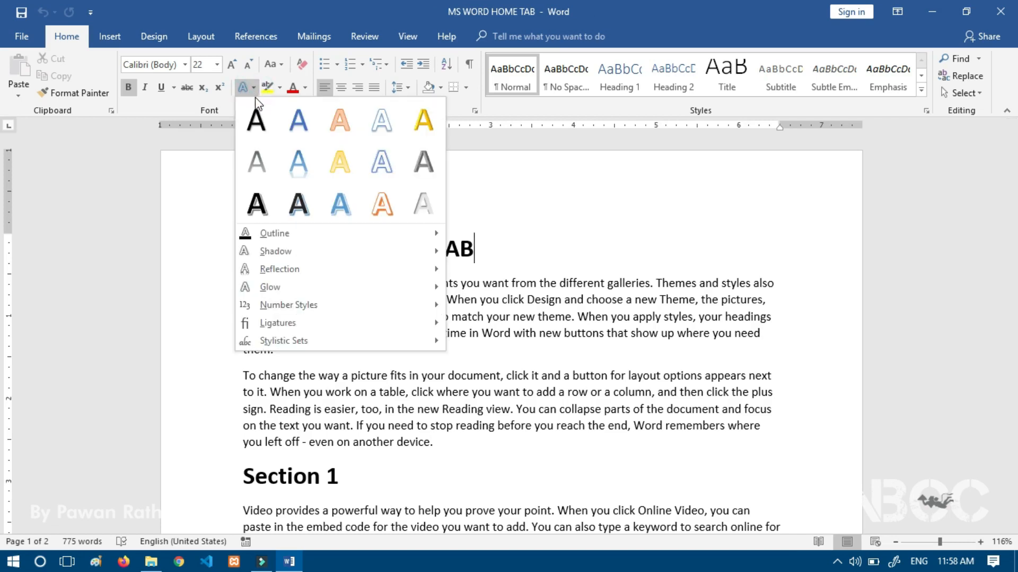
{"action": "left_click", "coordinate": [139, 150]}
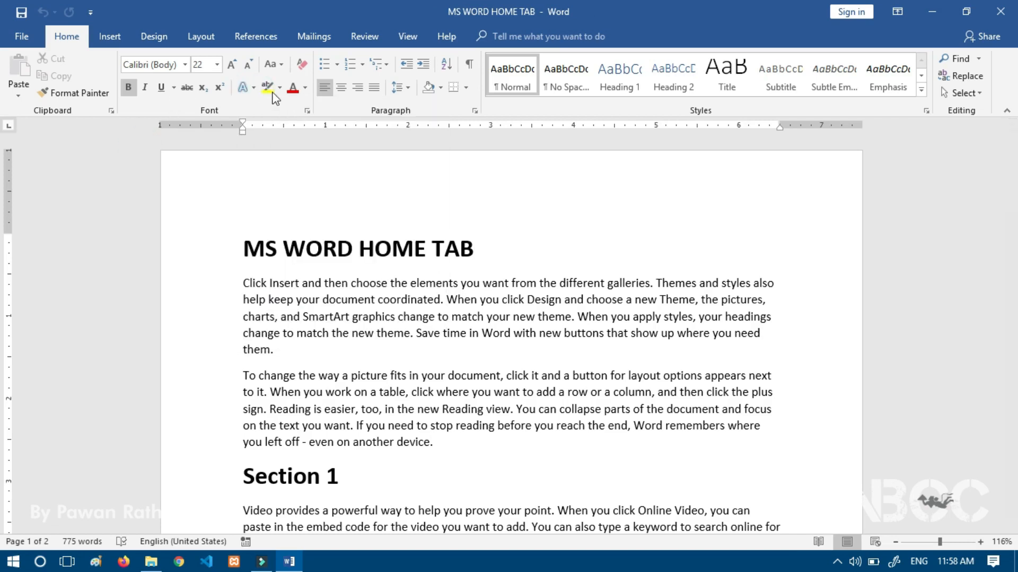
{"action": "left_click", "coordinate": [255, 88]}
{"action": "left_click", "coordinate": [152, 167]}
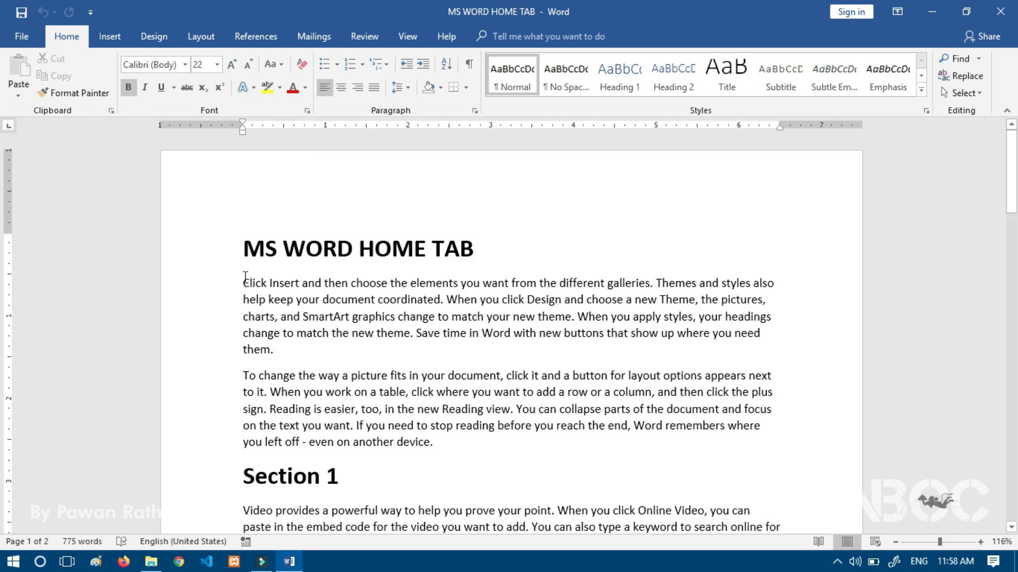
Change the font of the first paragraph below the MS WORD HOME TAB title to ADAM.CG PRO.
{"action": "left_click_drag", "start_coordinate": [245, 277], "coordinate": [281, 352]}
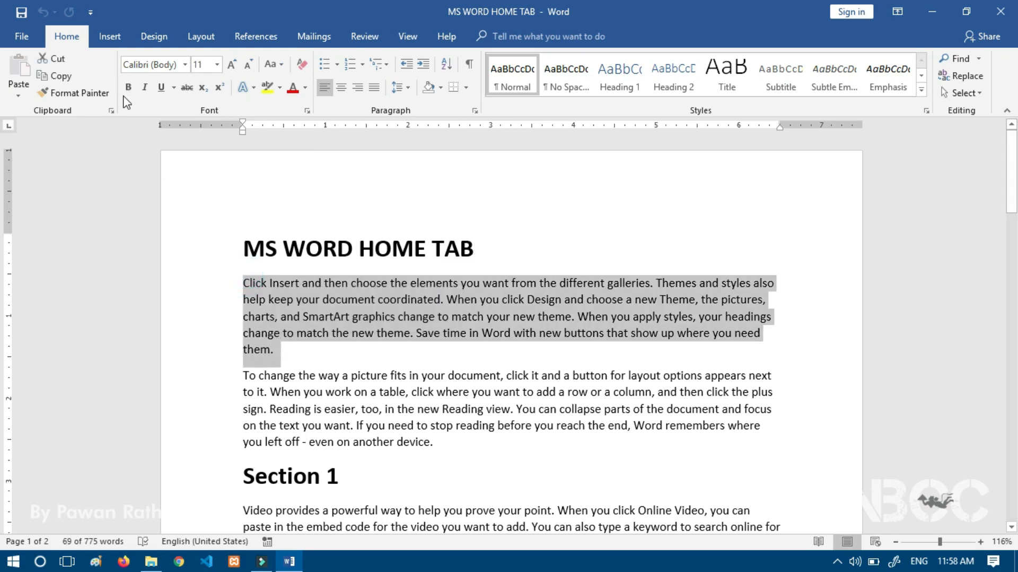
{"action": "left_click", "coordinate": [184, 65]}
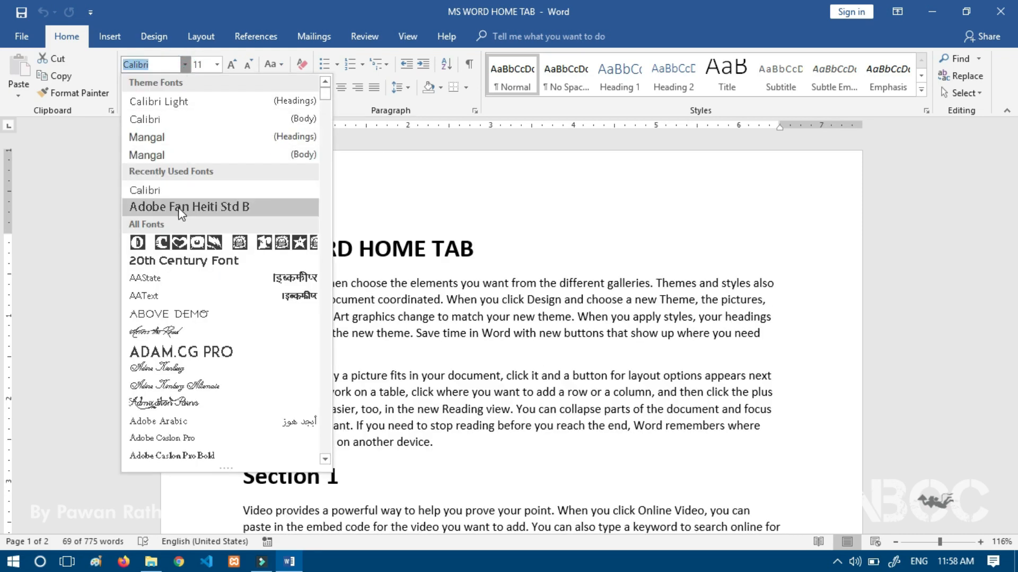
{"action": "left_click", "coordinate": [177, 352]}
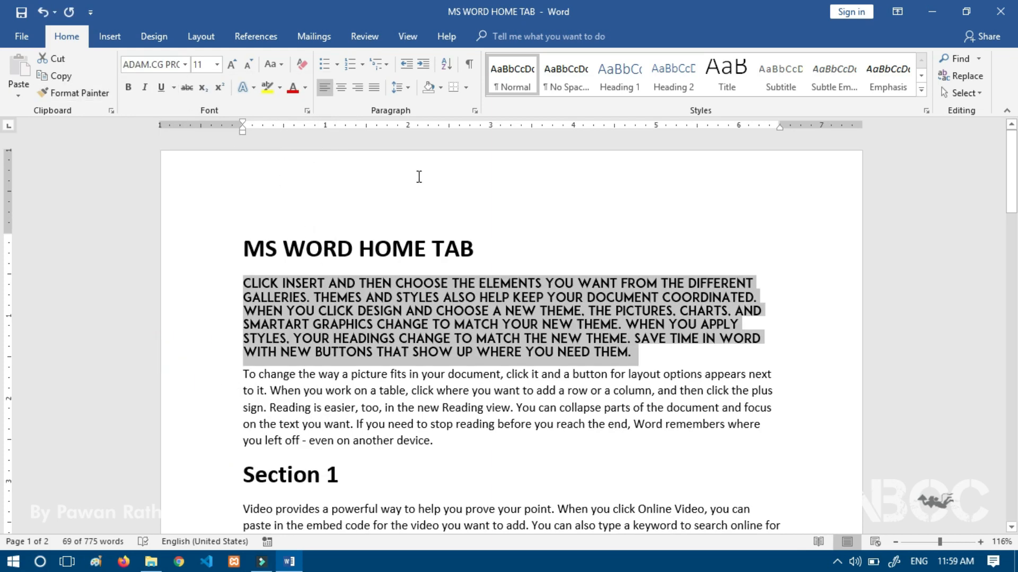
Try font size 16 on the first paragraph below the title and undo the size change.
{"action": "left_click", "coordinate": [217, 64]}
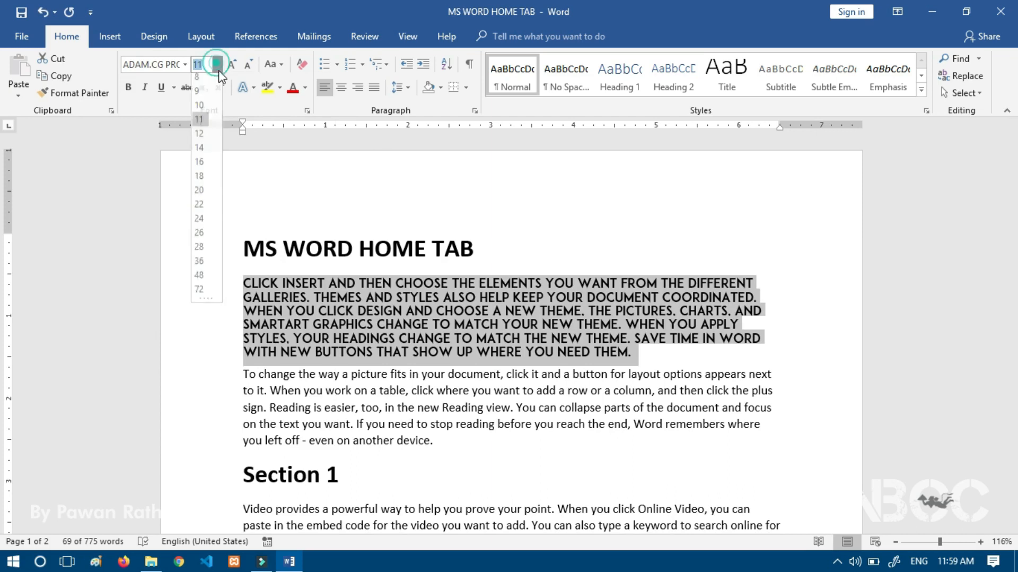
{"action": "left_click", "coordinate": [205, 167]}
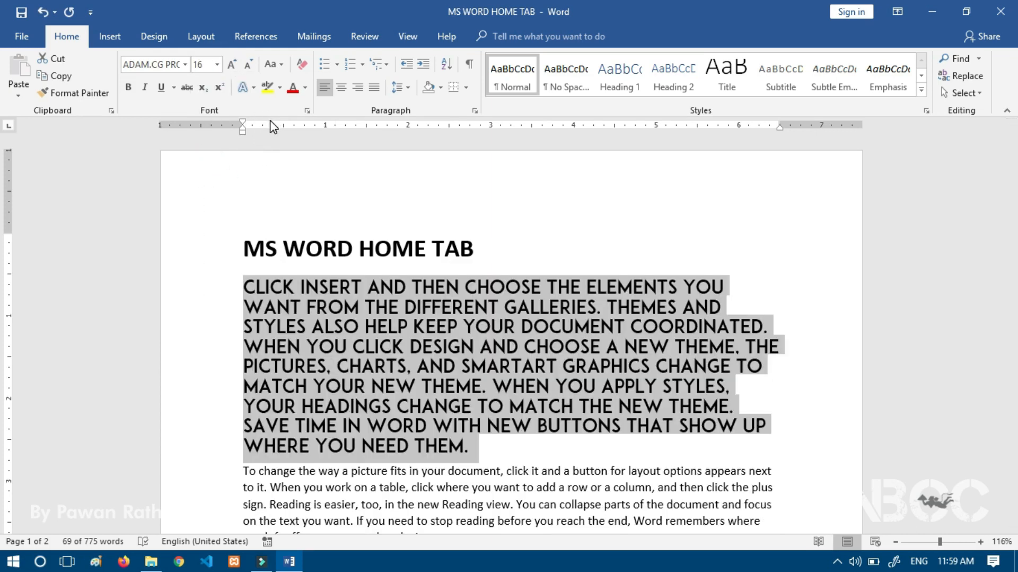
{"action": "key", "text": "ctrl+z"}
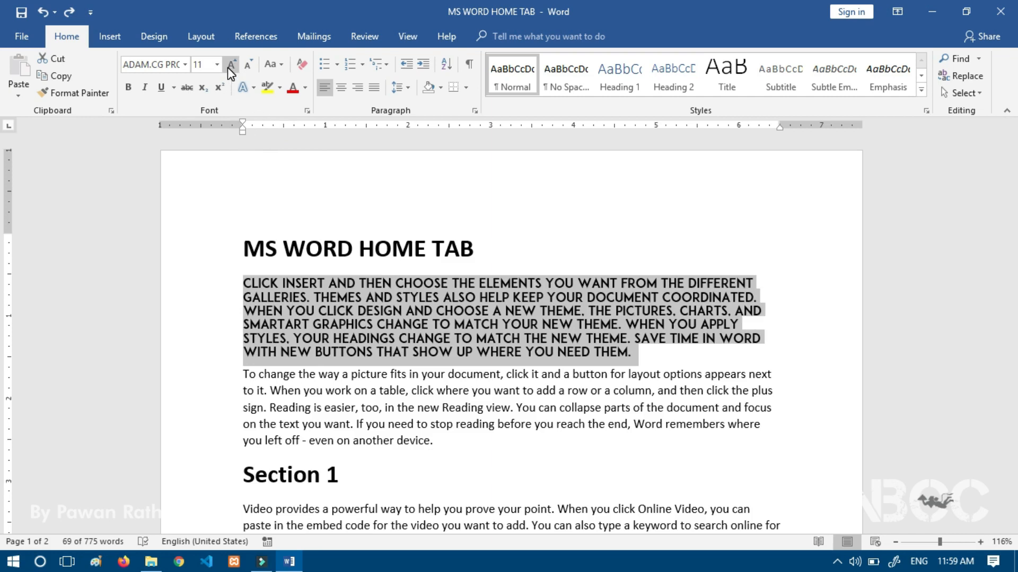
Increase the first paragraph's font size stepwise to 16 and decrease it stepwise back to 11.
{"action": "left_click", "coordinate": [232, 64]}
{"action": "left_click", "coordinate": [232, 65]}
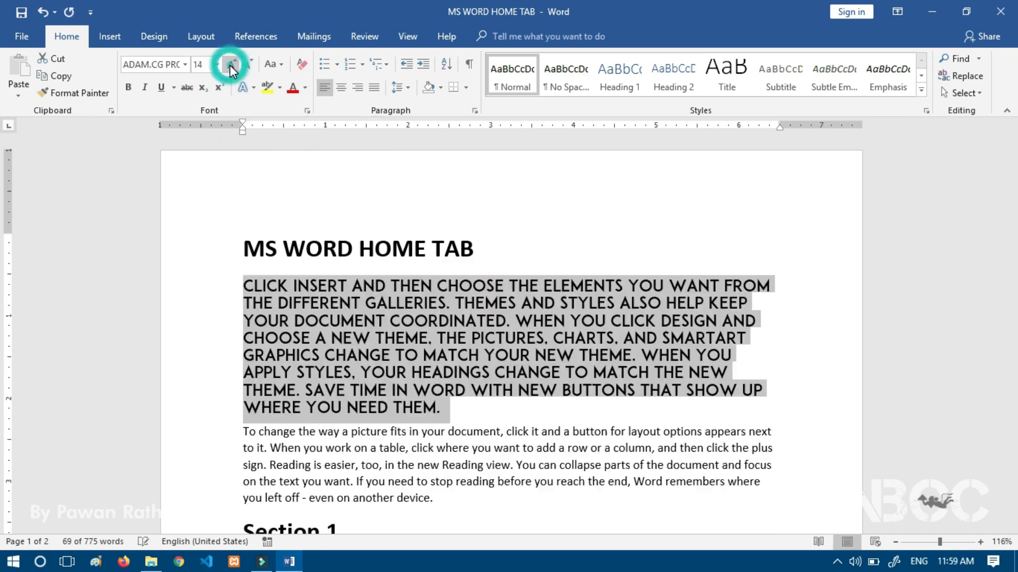
{"action": "left_click", "coordinate": [232, 64]}
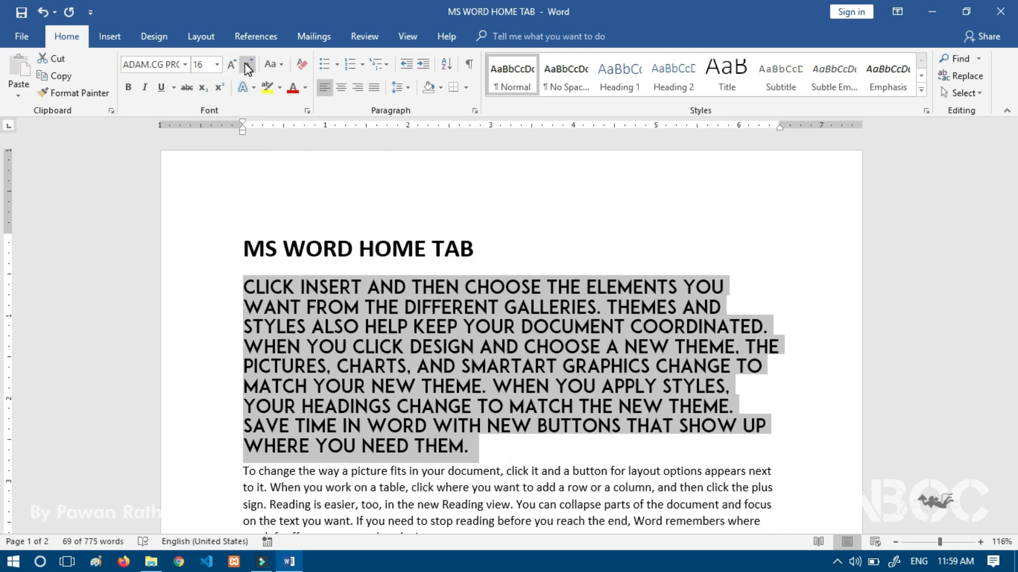
{"action": "left_click", "coordinate": [249, 65]}
{"action": "left_click", "coordinate": [248, 65]}
{"action": "left_click", "coordinate": [248, 65]}
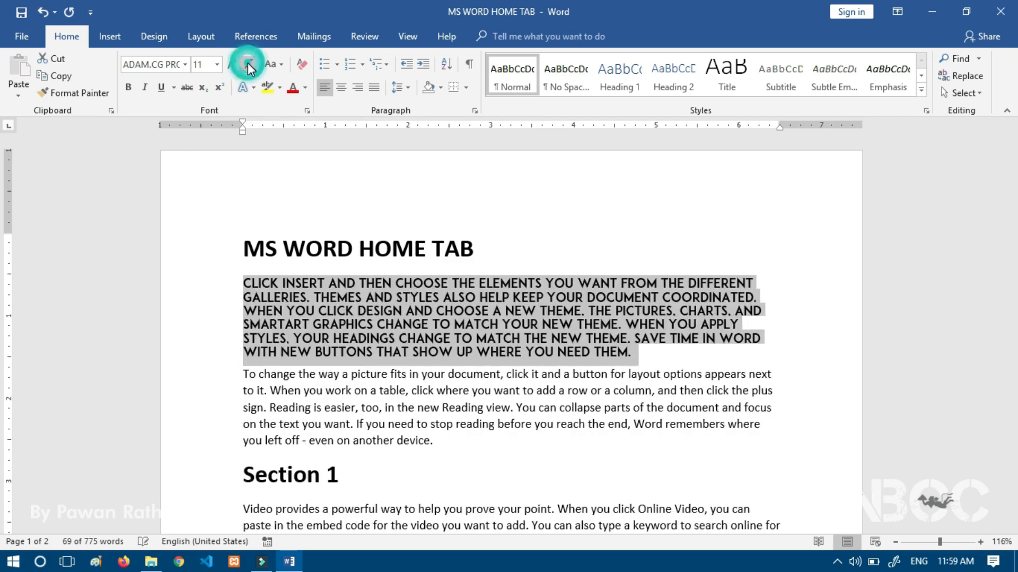
Convert the first paragraph below the title to lowercase and set its font to Calibri (Body).
{"action": "left_click", "coordinate": [273, 64]}
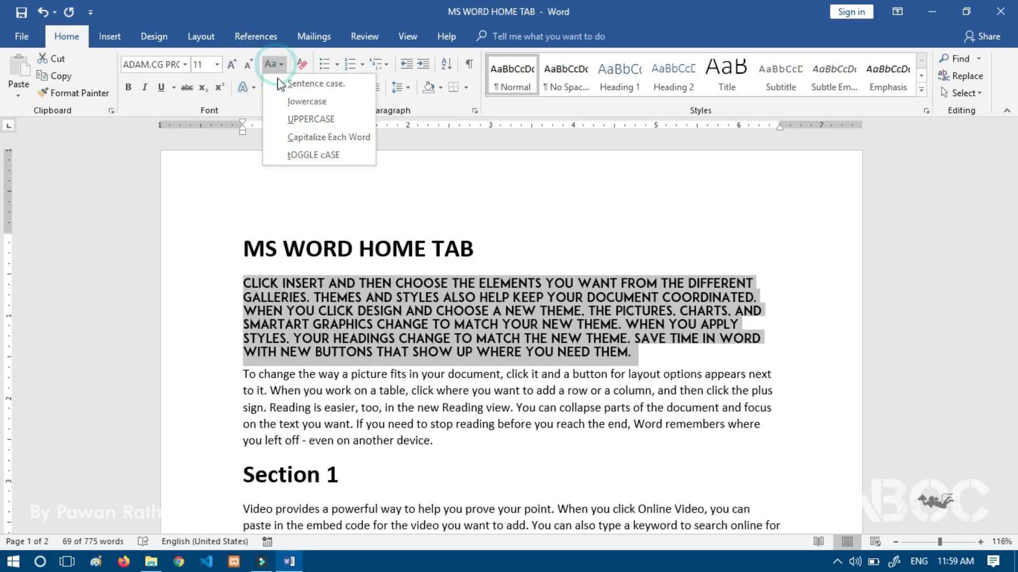
{"action": "left_click", "coordinate": [285, 101]}
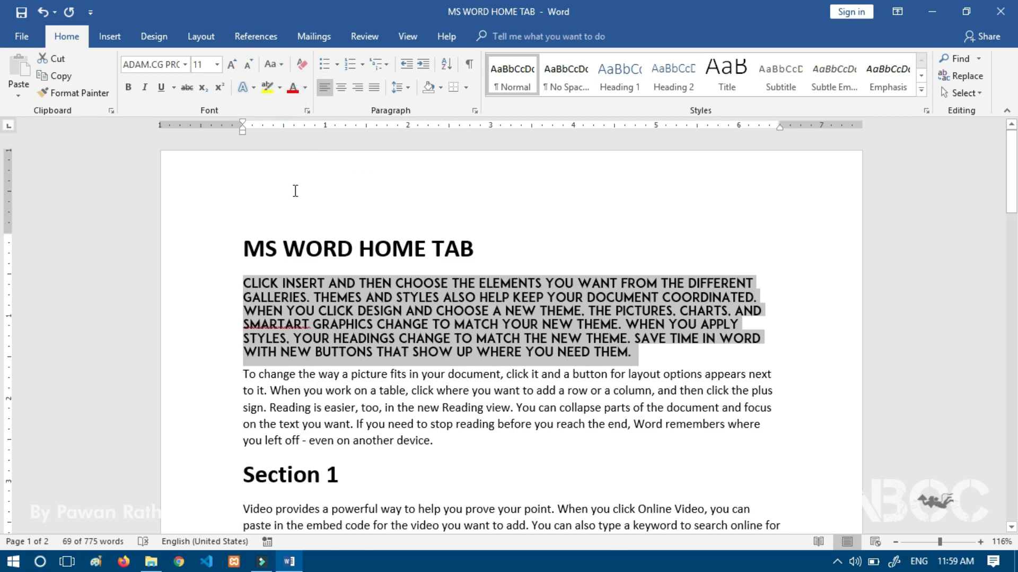
{"action": "left_click", "coordinate": [185, 64]}
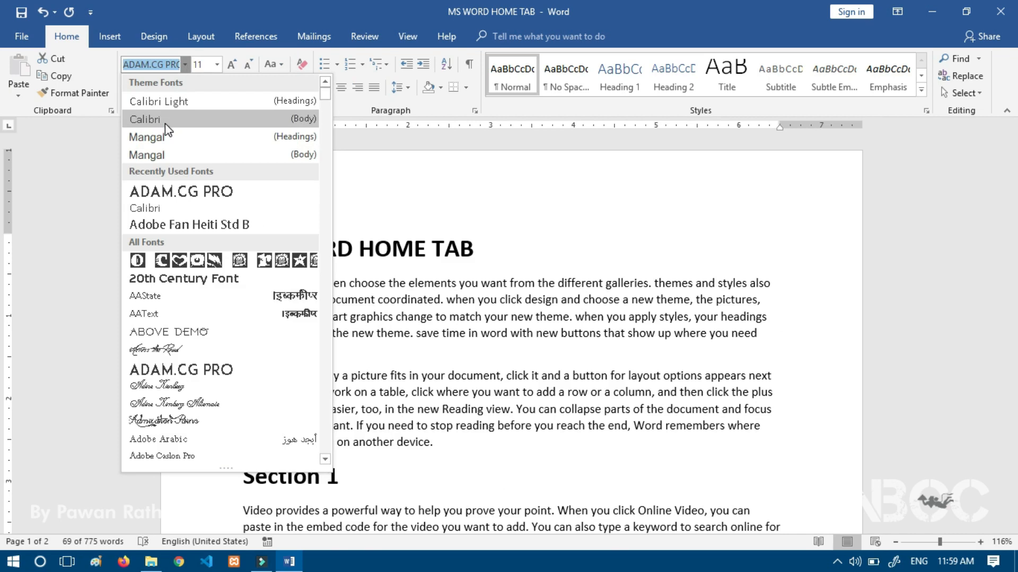
{"action": "left_click", "coordinate": [165, 119]}
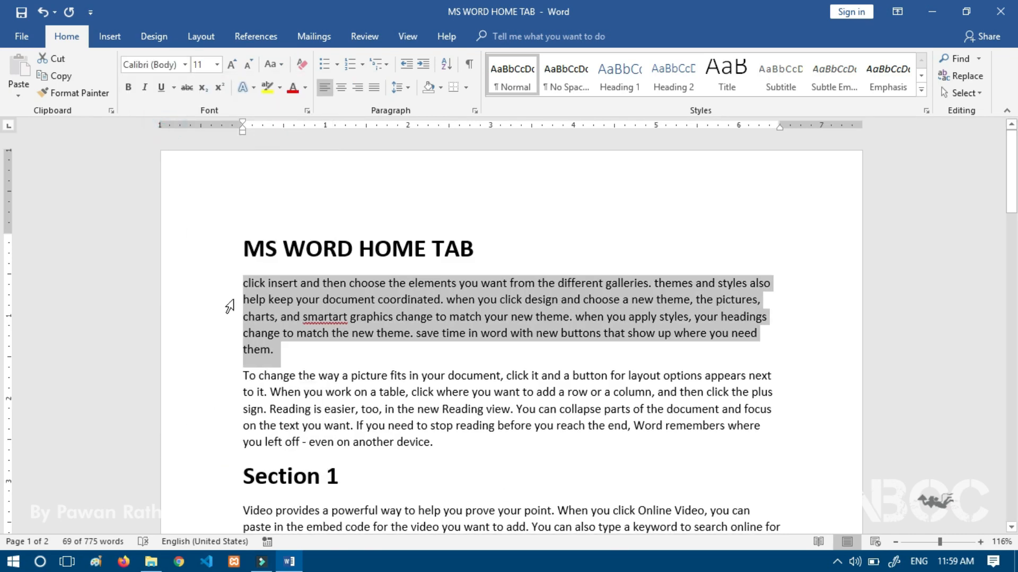
Change the case of the first paragraph below the title to UPPERCASE and back to lowercase.
{"action": "left_click", "coordinate": [282, 69]}
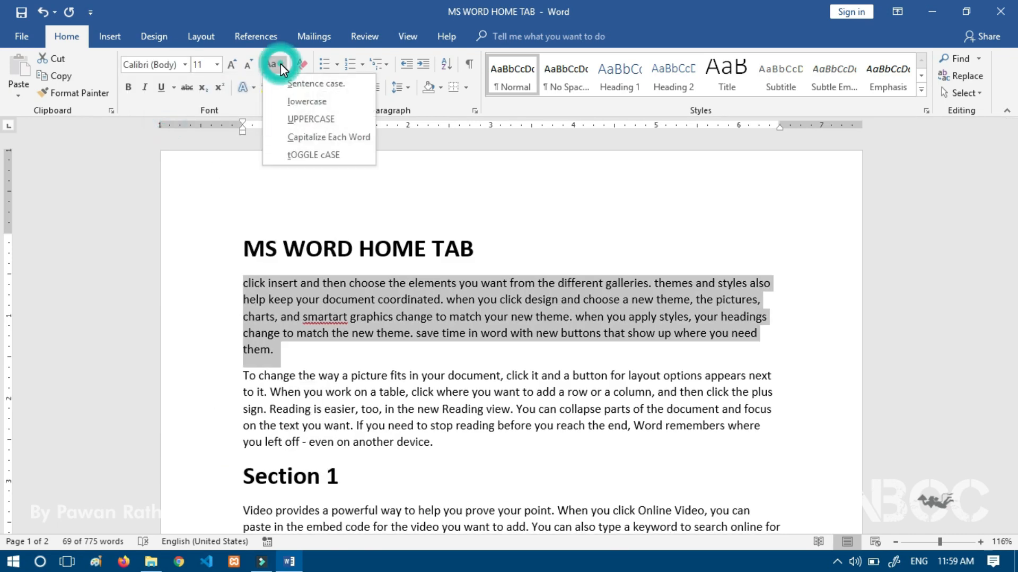
{"action": "left_click", "coordinate": [302, 123]}
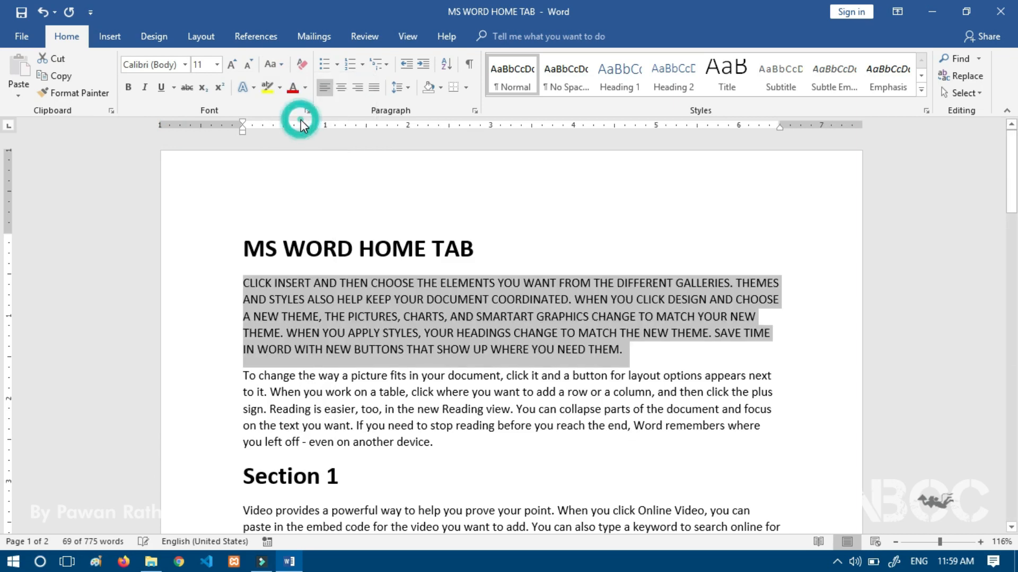
{"action": "left_click", "coordinate": [279, 73]}
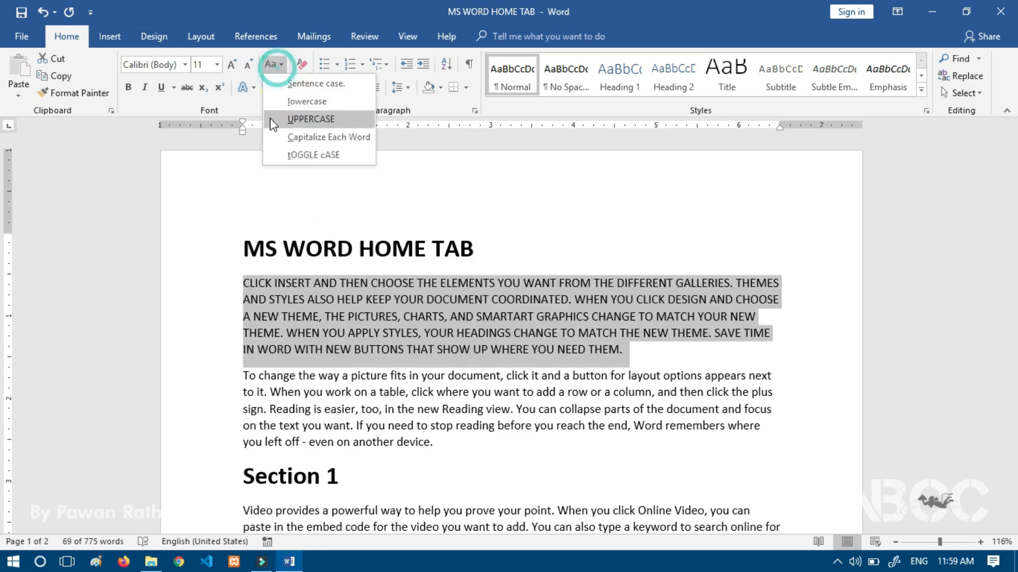
{"action": "left_click", "coordinate": [288, 101]}
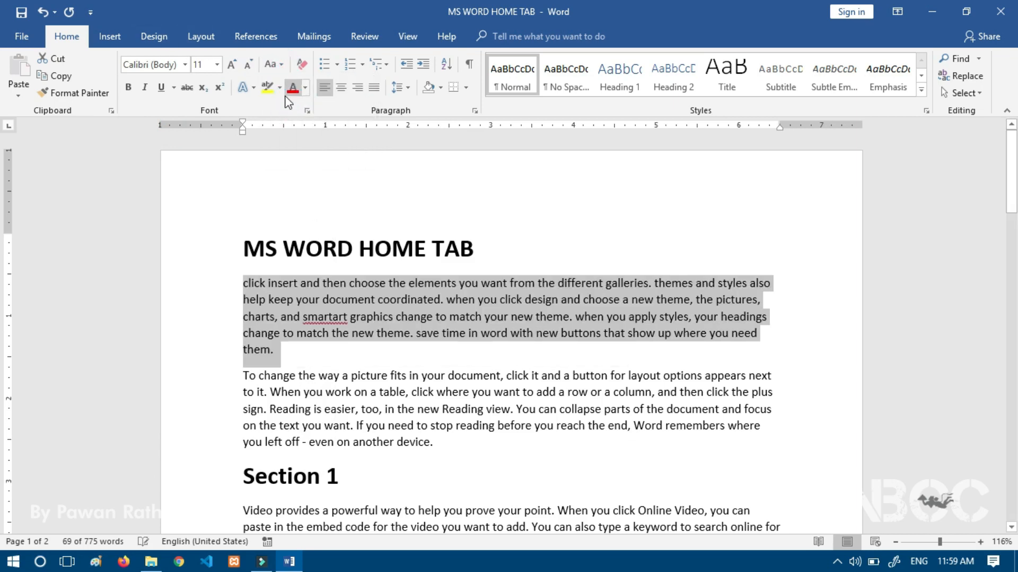
Try Sentence case on the first paragraph and switch it to Capitalize Each Word.
{"action": "left_click", "coordinate": [274, 65]}
{"action": "left_click", "coordinate": [293, 89]}
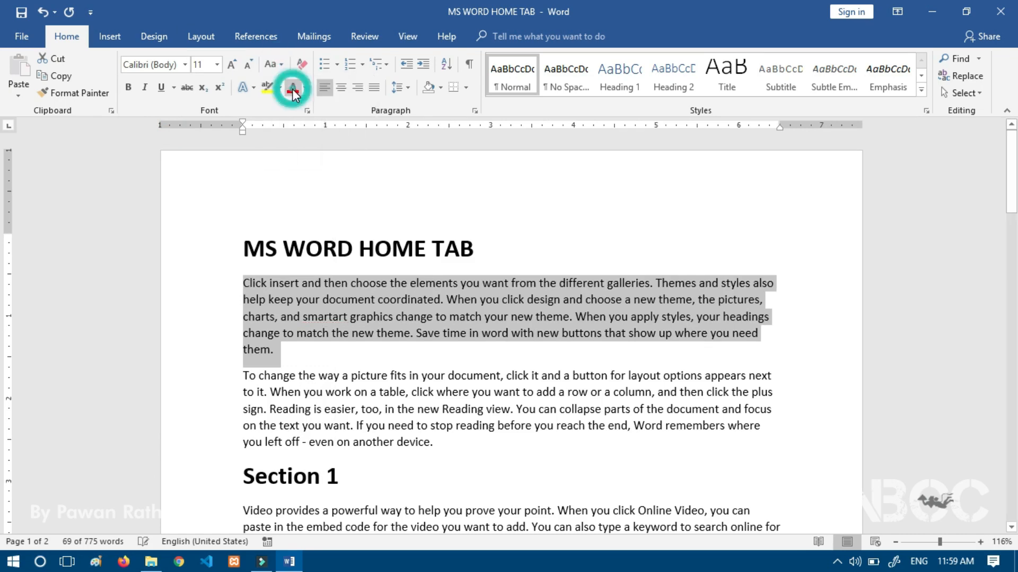
{"action": "left_click", "coordinate": [274, 65]}
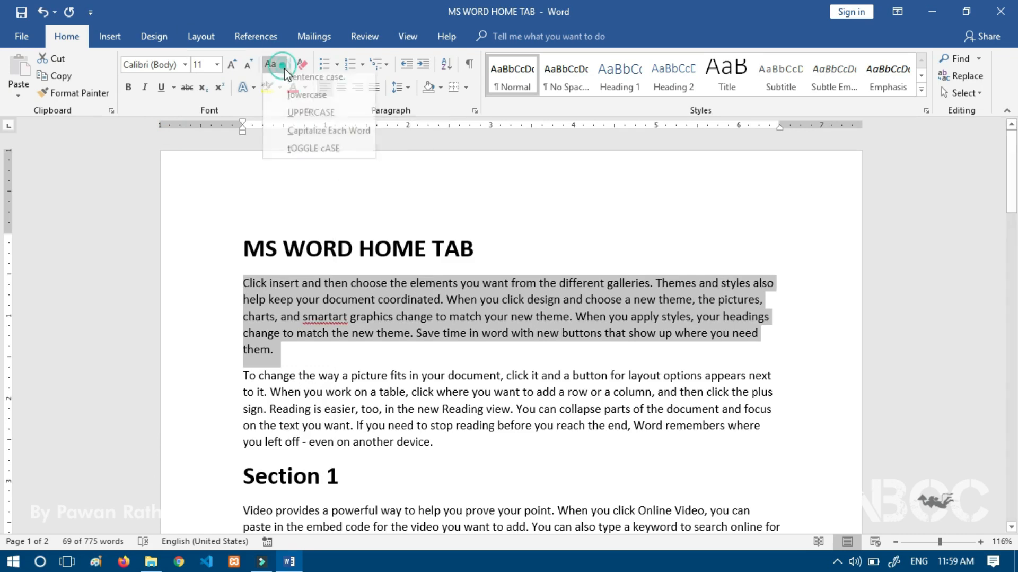
{"action": "left_click", "coordinate": [303, 138]}
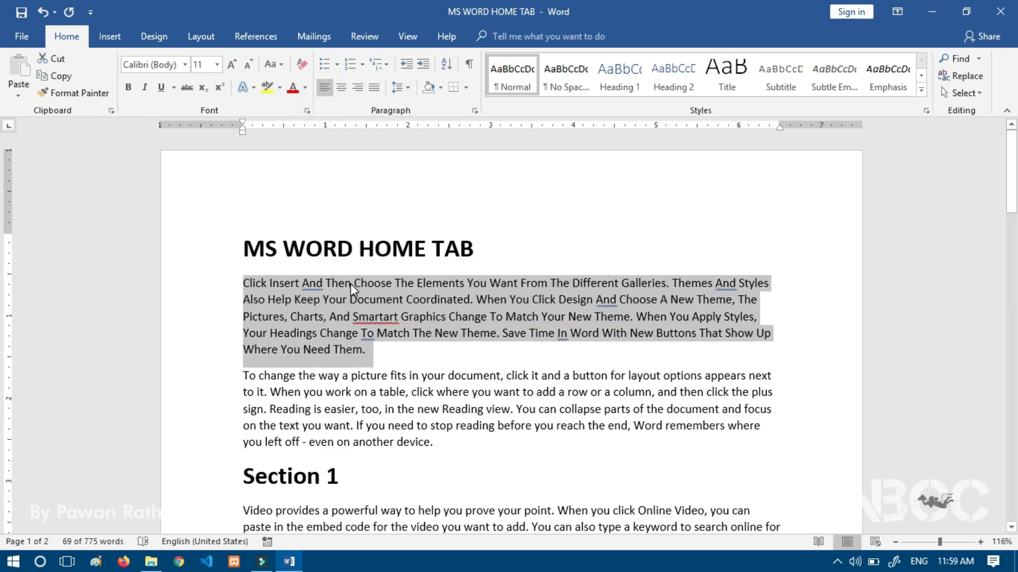
Try tOGGLE cASE on the first paragraph, set it to Sentence case and deselect it.
{"action": "left_click", "coordinate": [274, 64]}
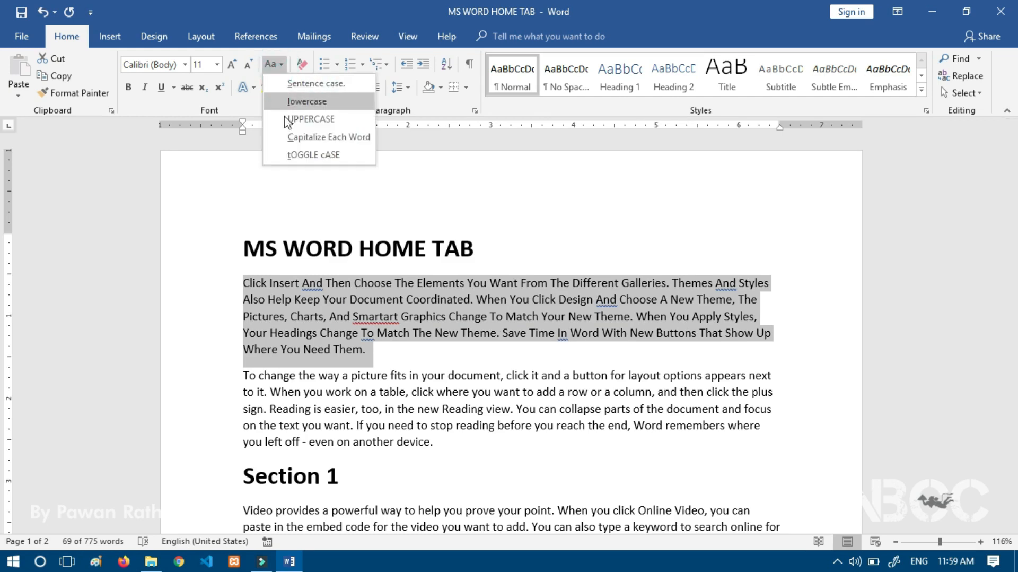
{"action": "left_click", "coordinate": [299, 156]}
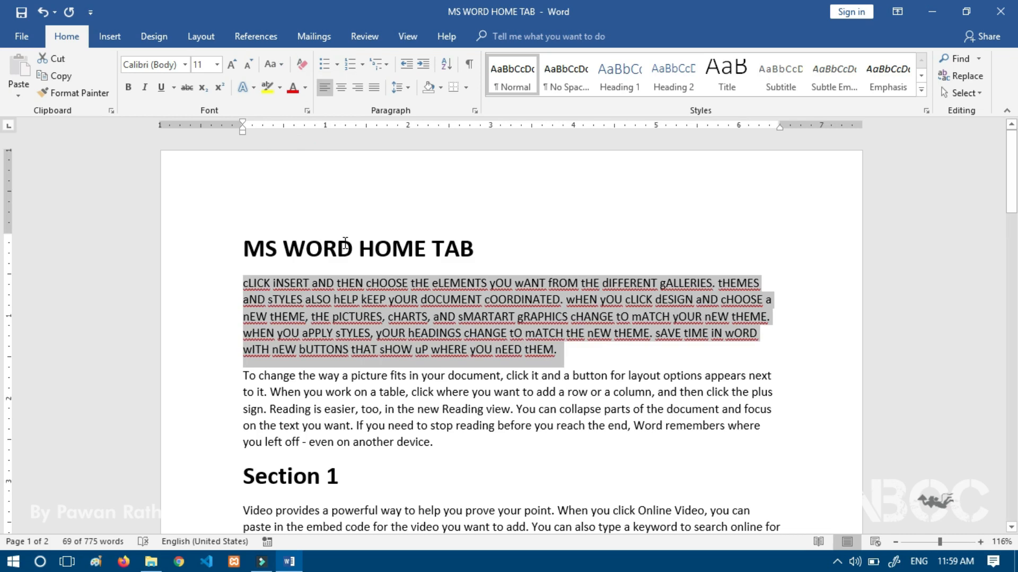
{"action": "left_click", "coordinate": [303, 66]}
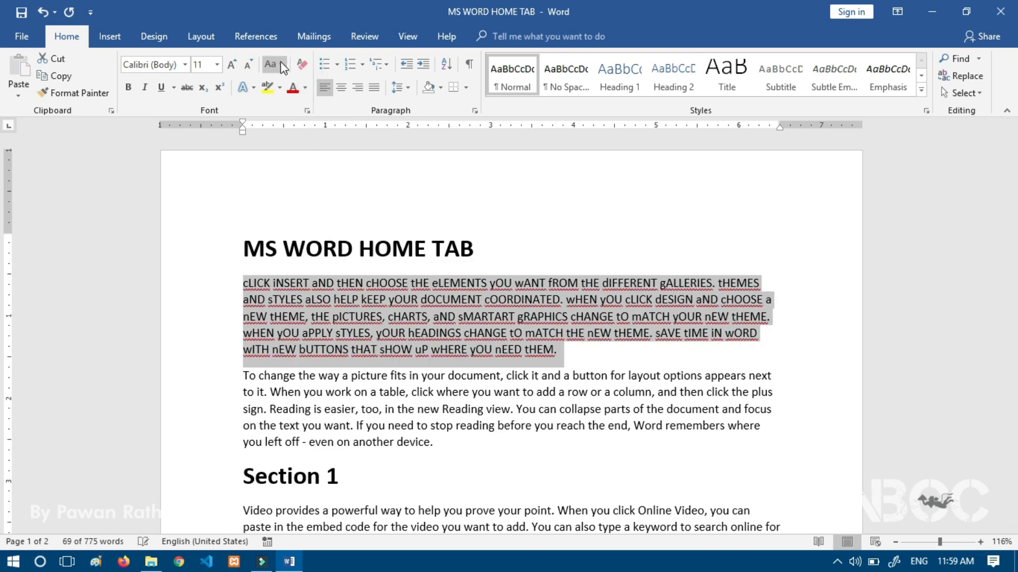
{"action": "left_click", "coordinate": [273, 64]}
{"action": "left_click", "coordinate": [313, 83]}
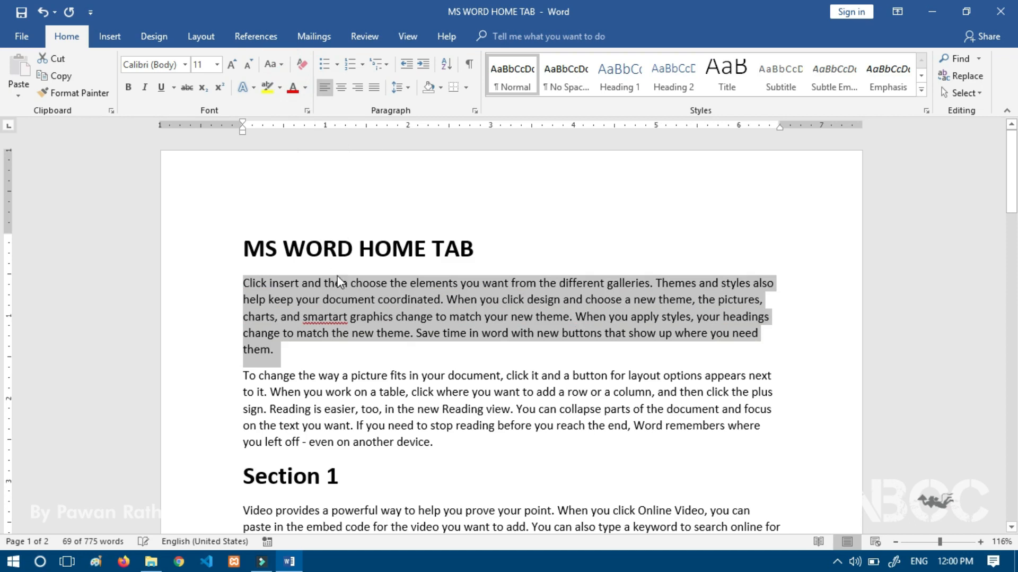
{"action": "left_click", "coordinate": [348, 298]}
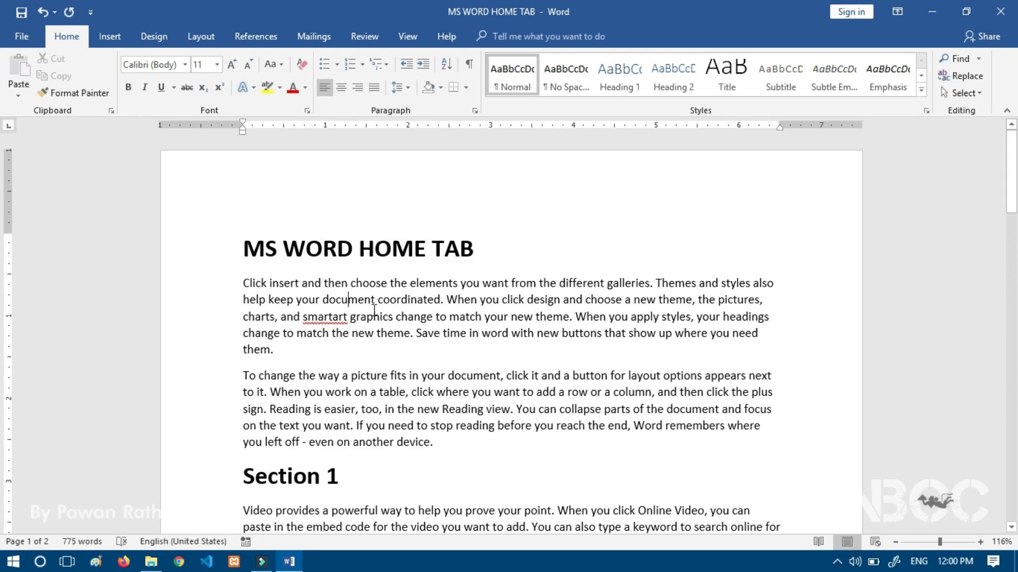
Make the word "galleries" in the first paragraph and the word "picture" in the second paragraph bold.
{"action": "scroll", "coordinate": [374, 310], "scroll_direction": "up", "scroll_amount": 5}
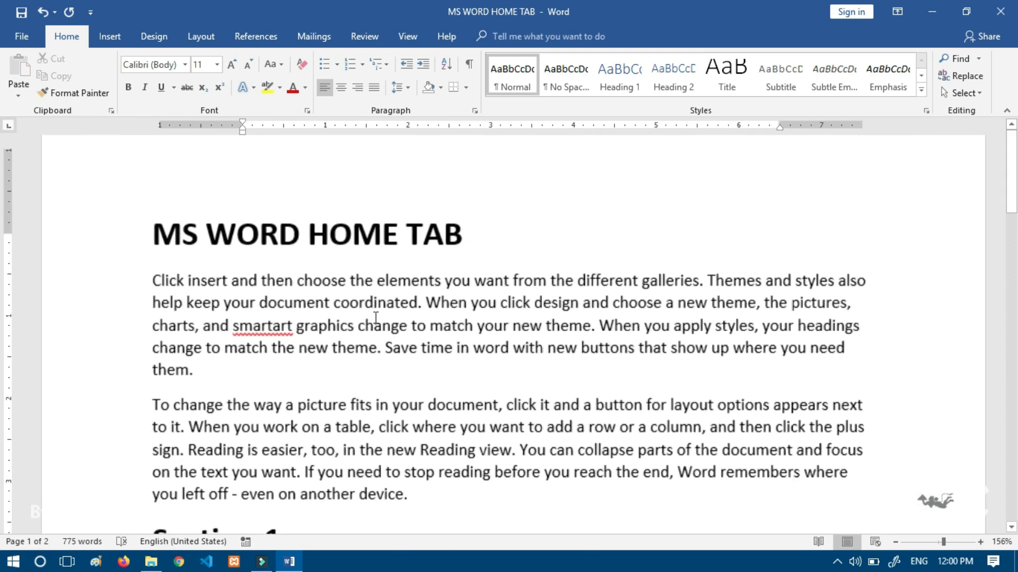
{"action": "scroll", "coordinate": [416, 318], "scroll_direction": "down", "scroll_amount": 1}
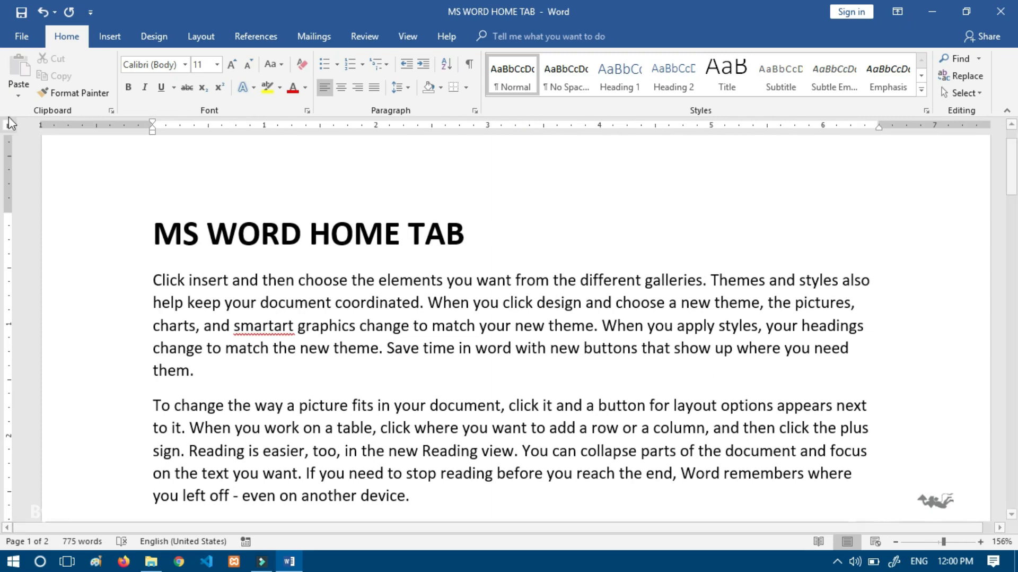
{"action": "left_click_drag", "start_coordinate": [646, 280], "coordinate": [701, 281]}
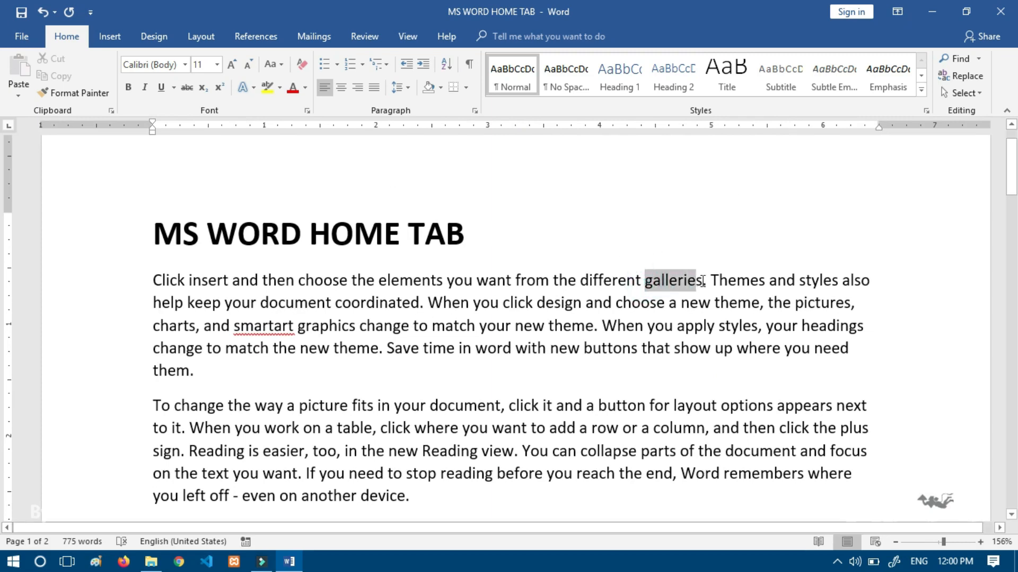
{"action": "left_click", "coordinate": [128, 88]}
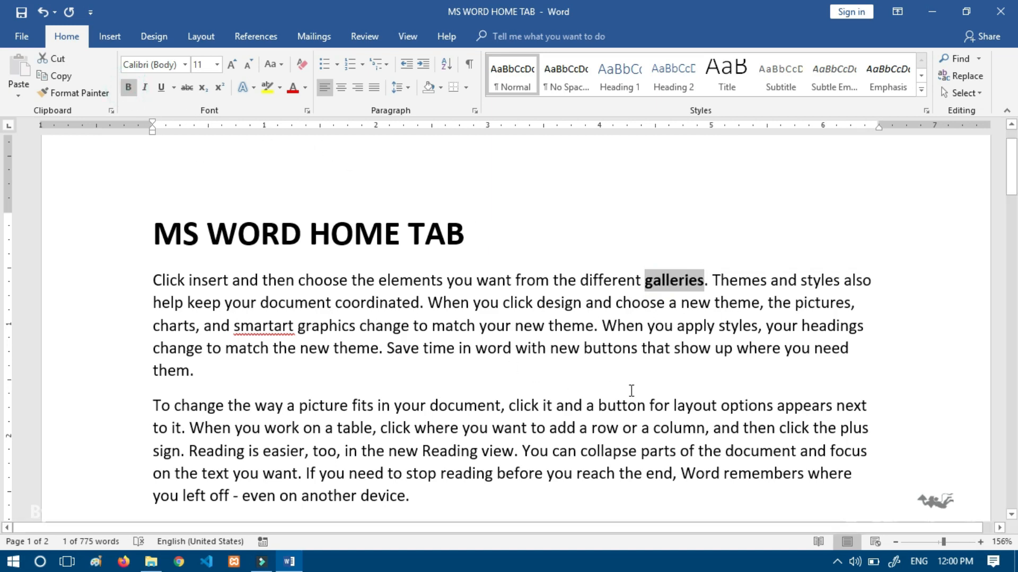
{"action": "left_click", "coordinate": [579, 386]}
{"action": "scroll", "coordinate": [644, 344], "scroll_direction": "down", "scroll_amount": 2}
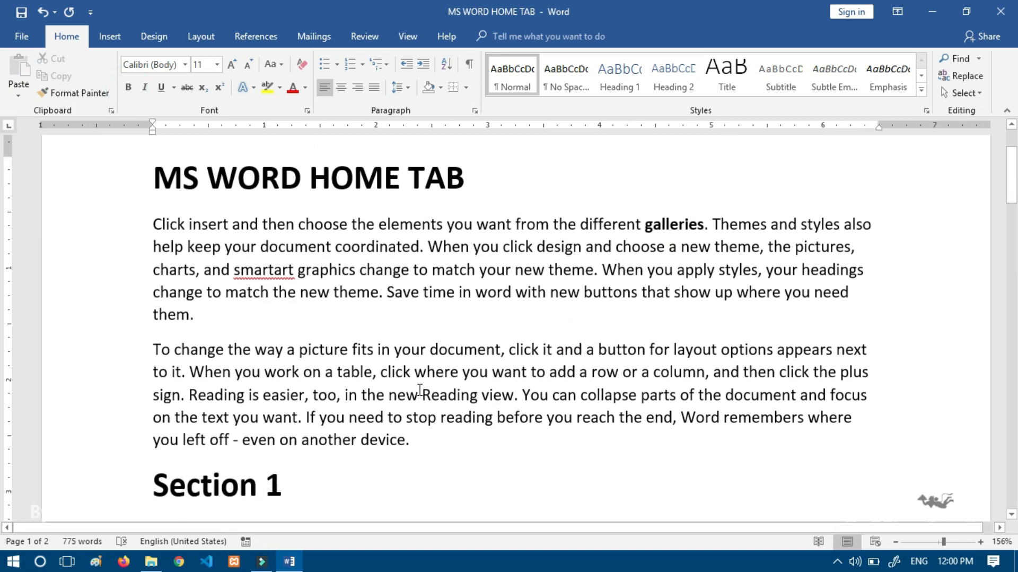
{"action": "left_click_drag", "start_coordinate": [300, 350], "coordinate": [349, 351]}
{"action": "left_click", "coordinate": [128, 87]}
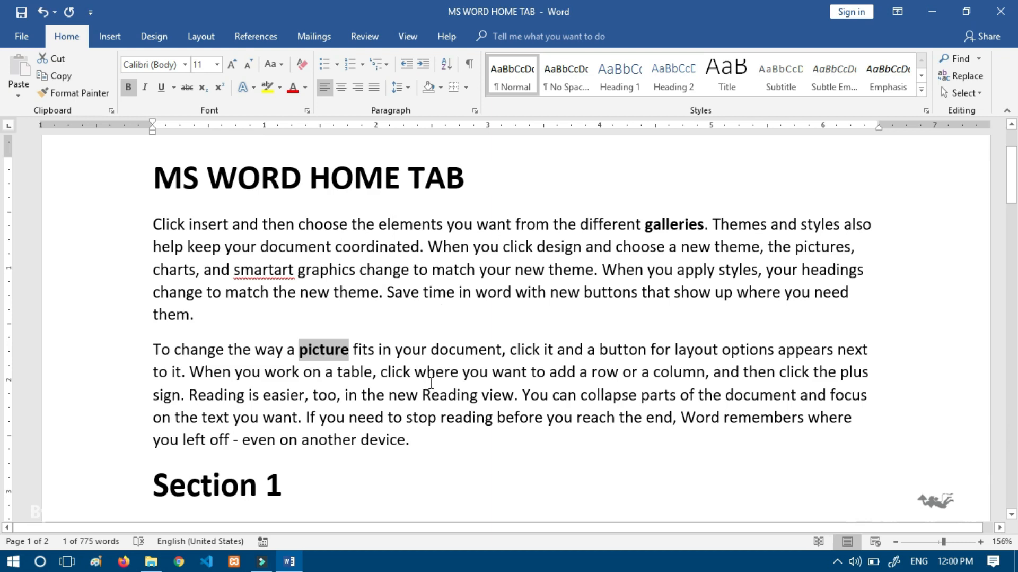
In the second paragraph, italicize "document" and underline the text from "Reading is easier" through "the text you want.".
{"action": "left_click_drag", "start_coordinate": [432, 350], "coordinate": [501, 350]}
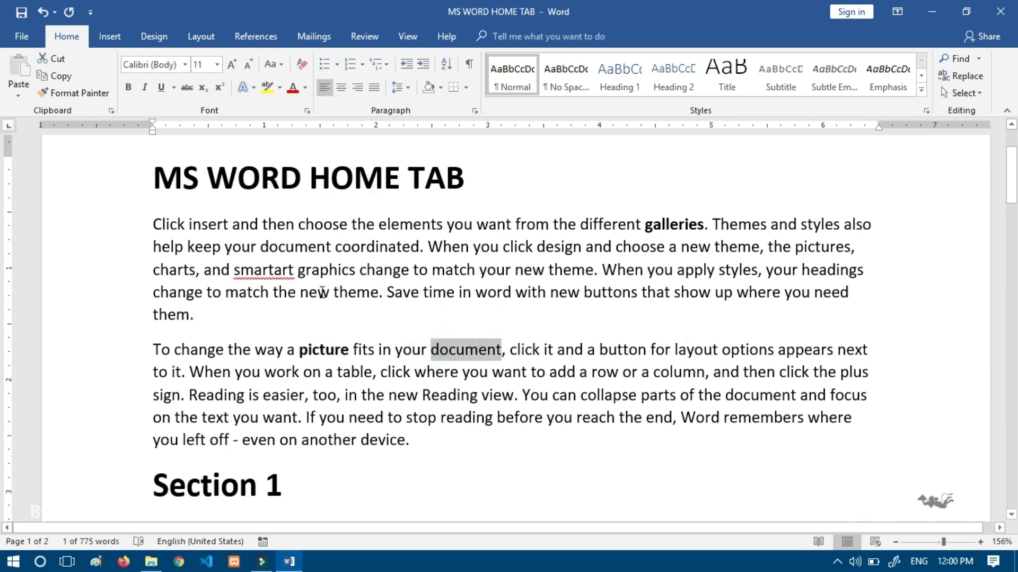
{"action": "left_click", "coordinate": [144, 87]}
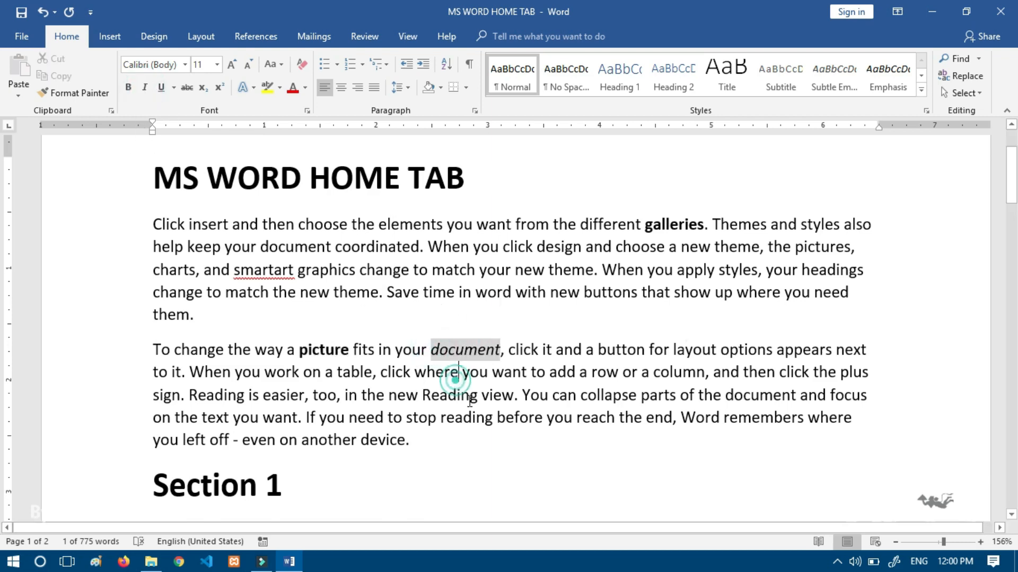
{"action": "left_click", "coordinate": [455, 381]}
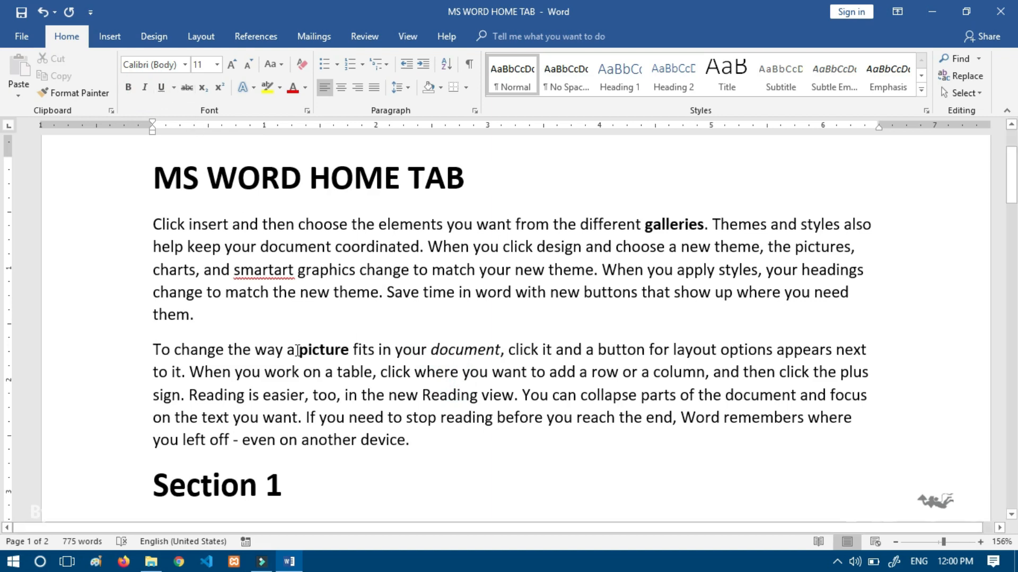
{"action": "left_click_drag", "start_coordinate": [189, 394], "coordinate": [294, 418]}
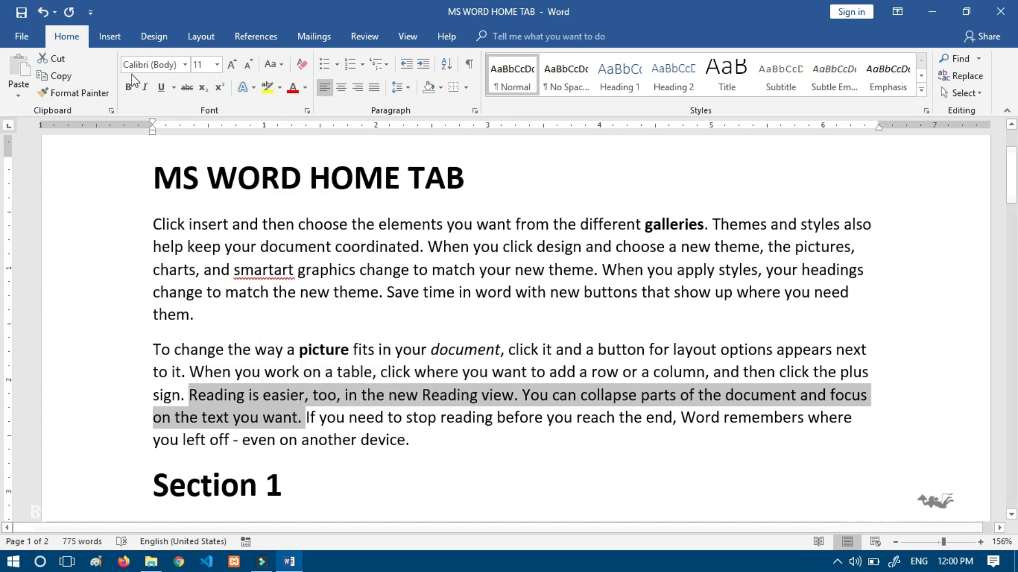
{"action": "left_click", "coordinate": [161, 87]}
{"action": "left_click", "coordinate": [452, 460]}
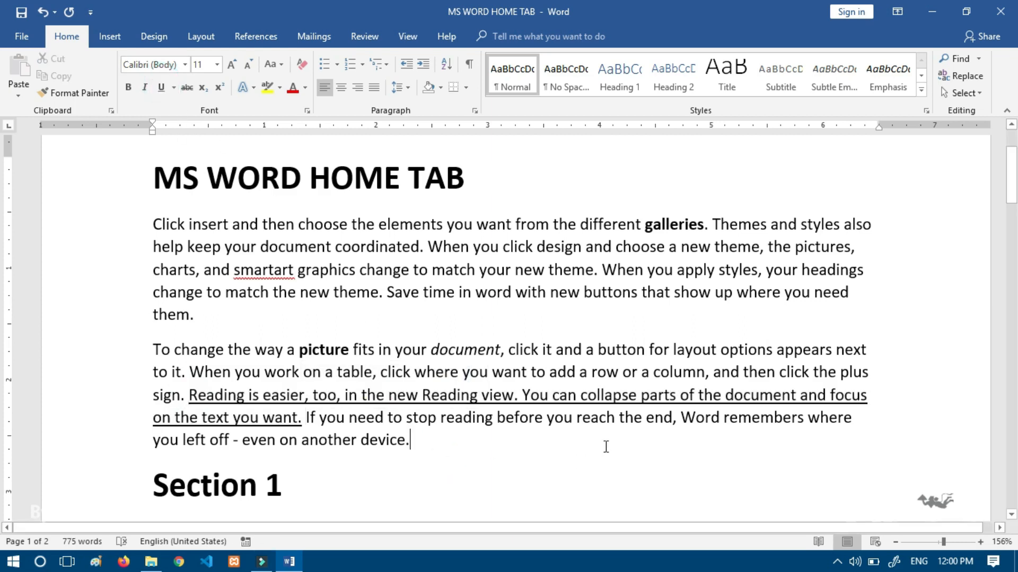
Strike through the word "where" in the second paragraph's phrase "click where you want".
{"action": "scroll", "coordinate": [604, 446], "scroll_direction": "down", "scroll_amount": 3}
{"action": "scroll", "coordinate": [538, 298], "scroll_direction": "up", "scroll_amount": 2}
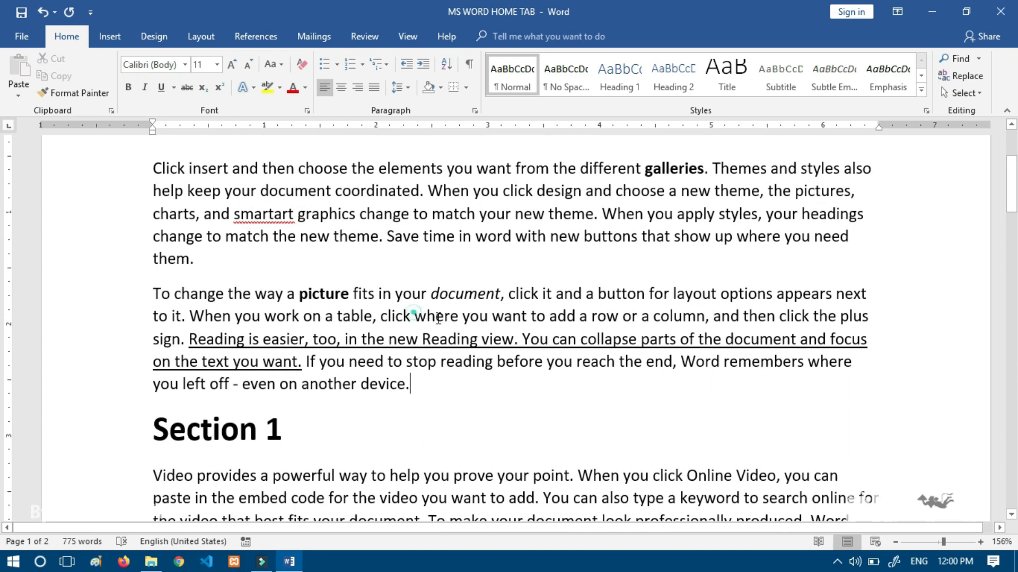
{"action": "left_click_drag", "start_coordinate": [413, 313], "coordinate": [464, 322]}
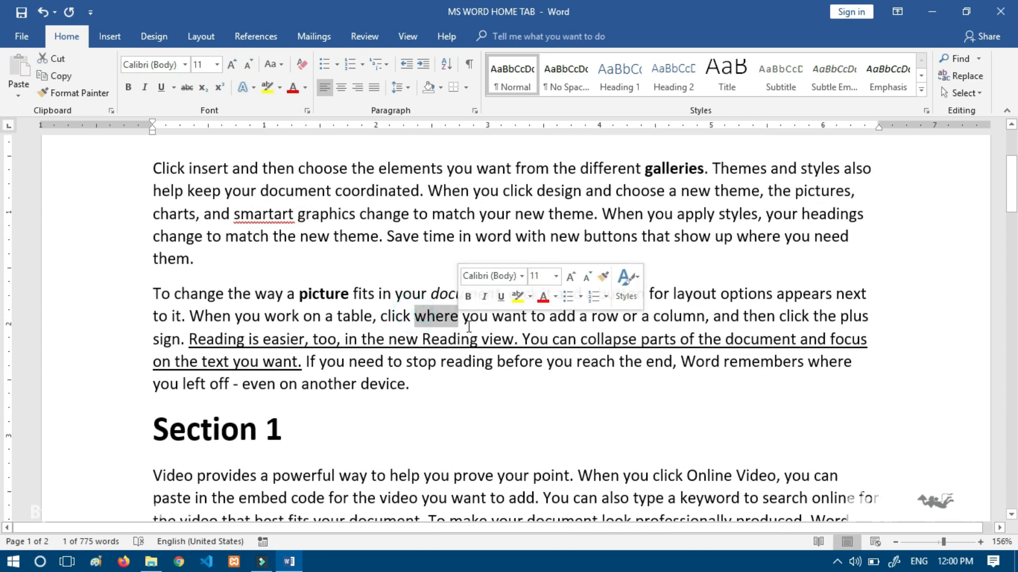
{"action": "left_click", "coordinate": [185, 87]}
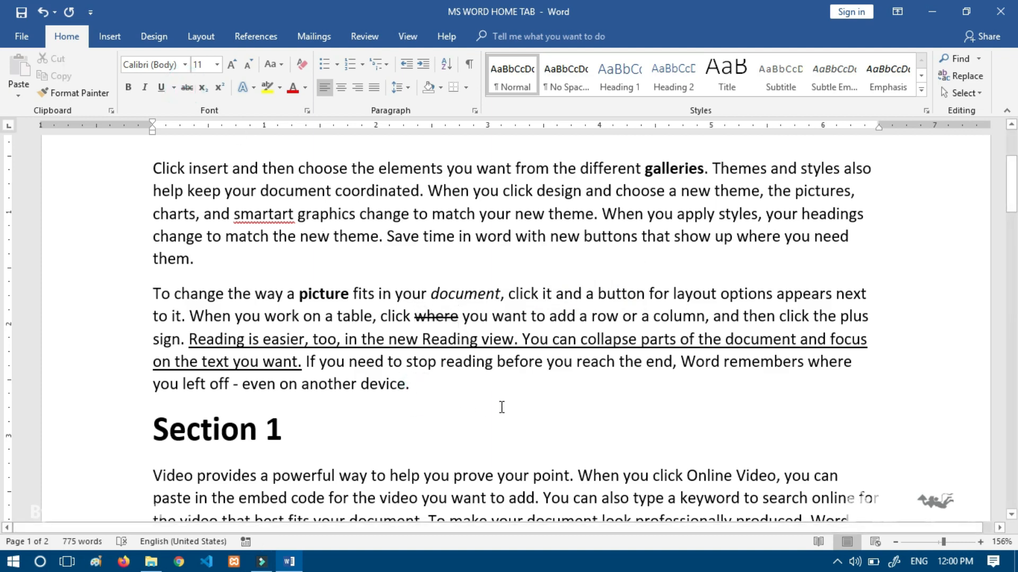
Add a new line reading H2O above the Section 1 heading and format its 2 as subscript.
{"action": "scroll", "coordinate": [451, 379], "scroll_direction": "down", "scroll_amount": 1}
{"action": "left_click", "coordinate": [430, 317]}
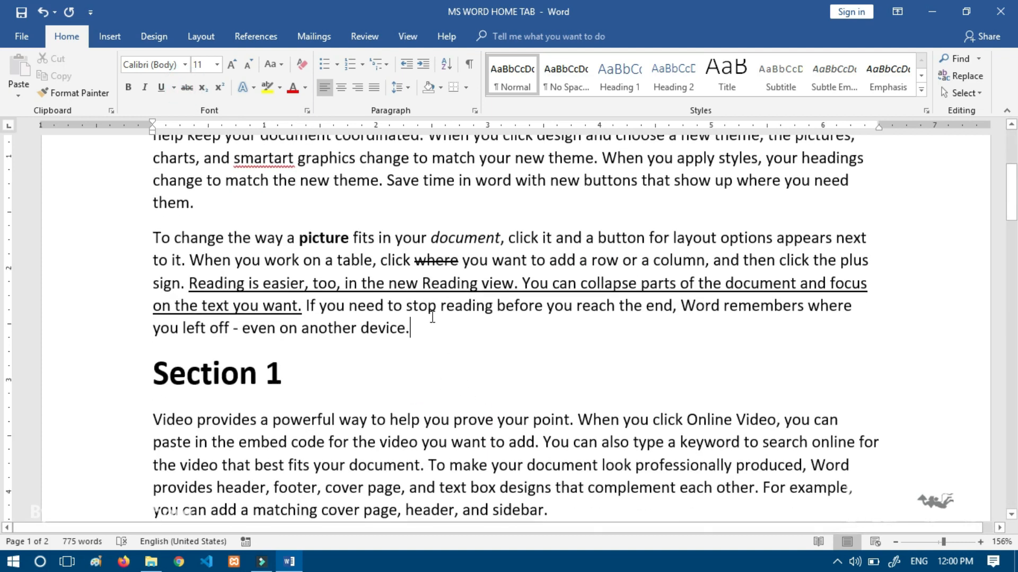
{"action": "key", "text": "Return"}
{"action": "type", "text": "H2o"}
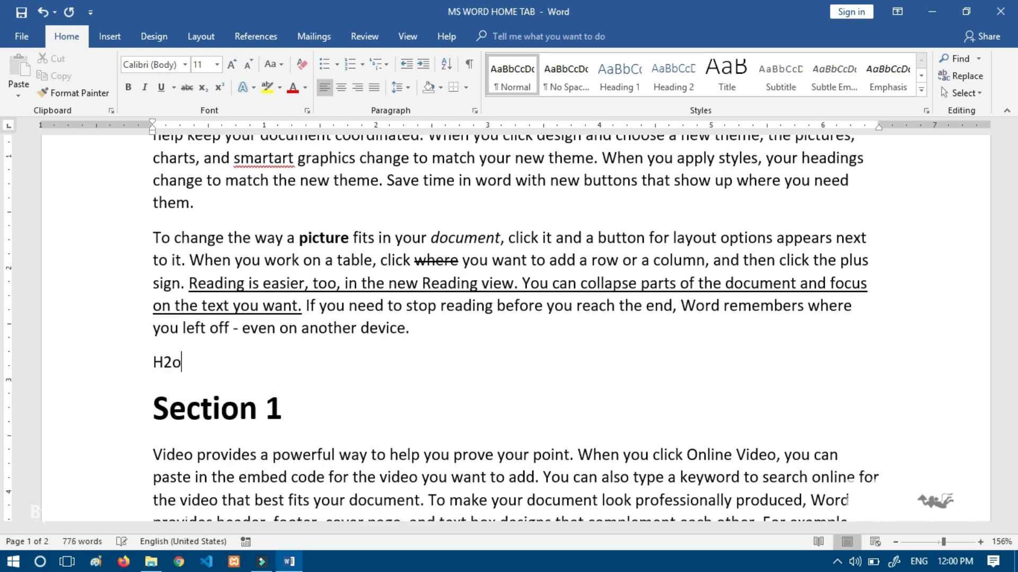
{"action": "key", "text": "BackSpace"}
{"action": "type", "text": "O"}
{"action": "left_click_drag", "start_coordinate": [163, 362], "coordinate": [172, 362]}
{"action": "left_click", "coordinate": [205, 93]}
Add 9th after the H2O text and format its "th" as superscript.
{"action": "left_click", "coordinate": [210, 355]}
{"action": "type", "text": "9th"}
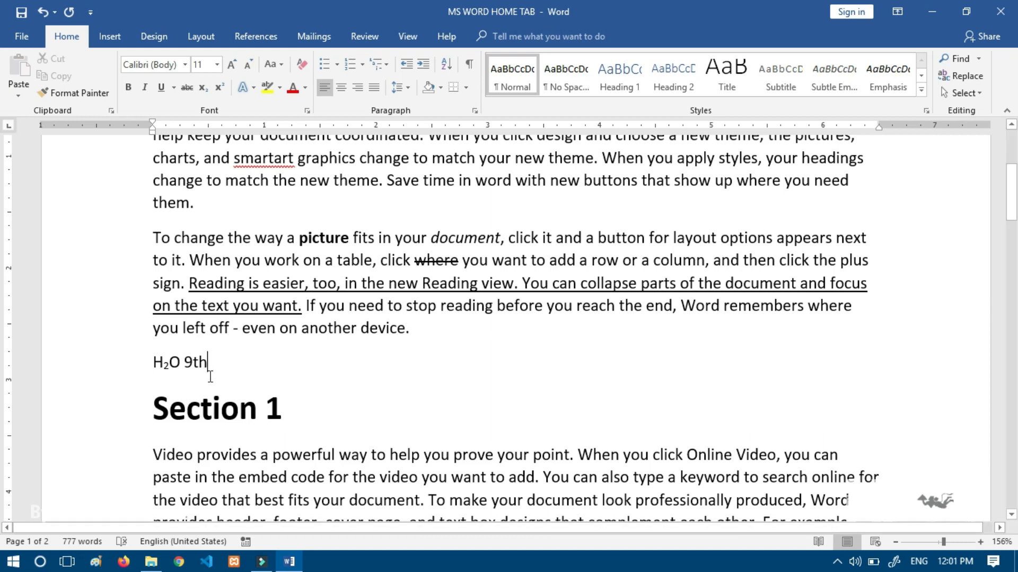
{"action": "left_click_drag", "start_coordinate": [193, 365], "coordinate": [208, 365]}
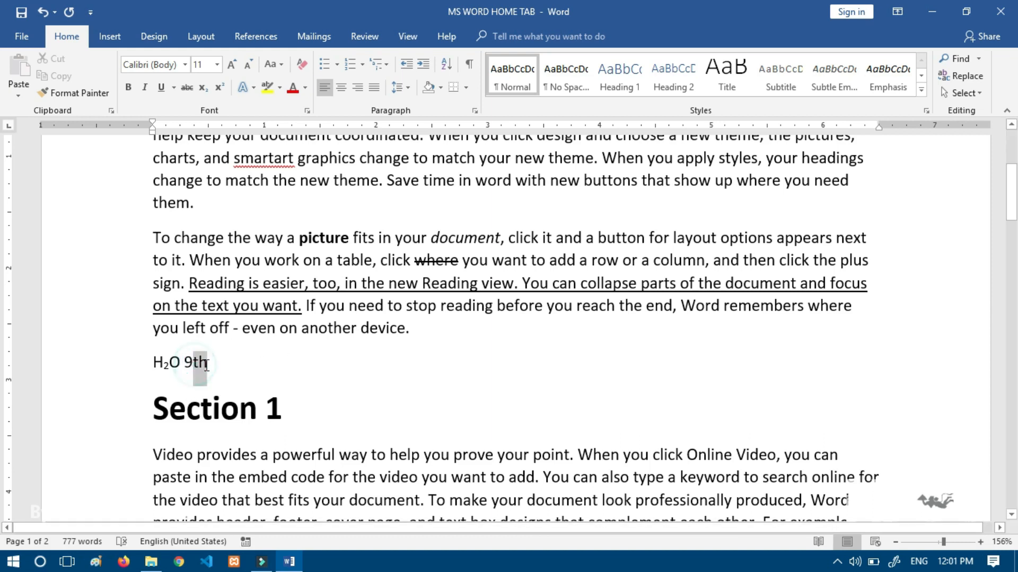
{"action": "left_click", "coordinate": [219, 87]}
{"action": "left_click", "coordinate": [303, 359]}
Preview the text effects on the Section 1 heading and view the text highlight color options without applying any.
{"action": "scroll", "coordinate": [212, 319], "scroll_direction": "down", "scroll_amount": 3}
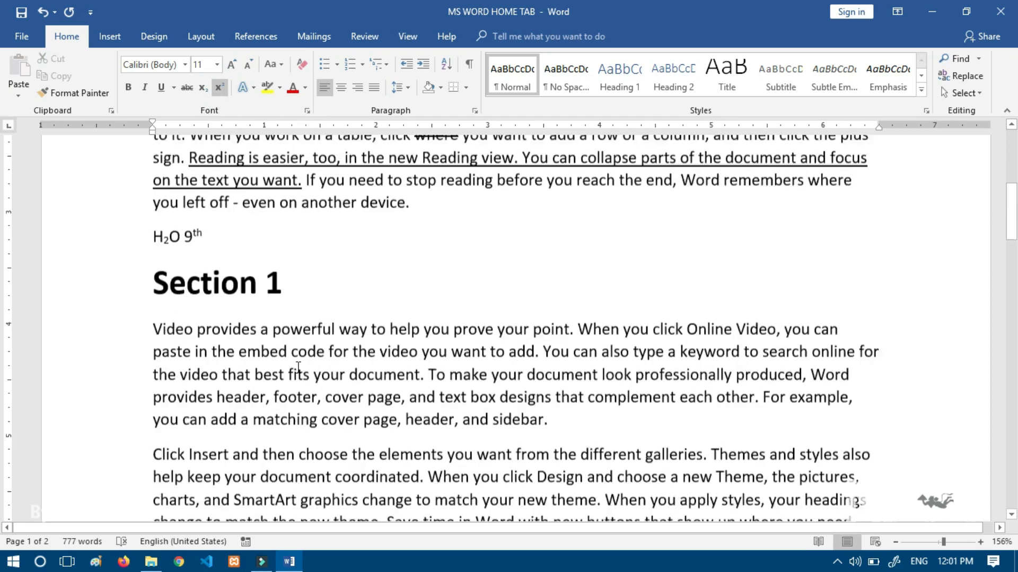
{"action": "left_click", "coordinate": [118, 247]}
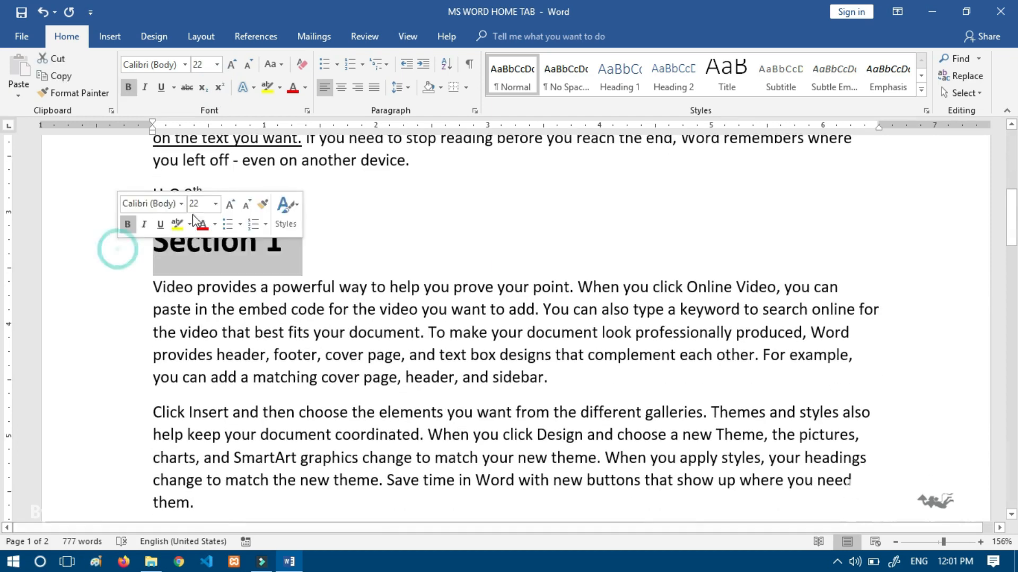
{"action": "left_click", "coordinate": [252, 88]}
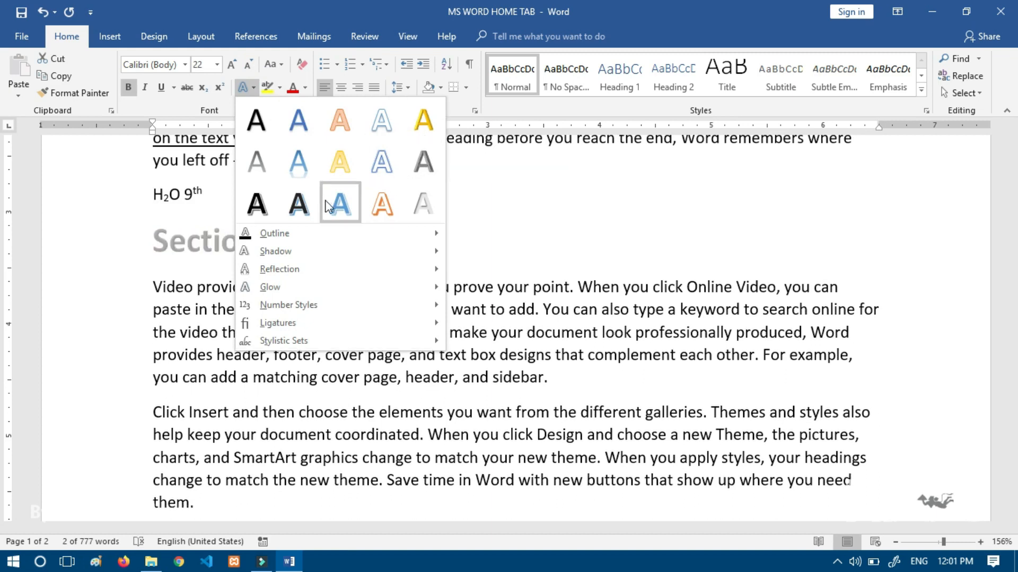
{"action": "left_click", "coordinate": [484, 207]}
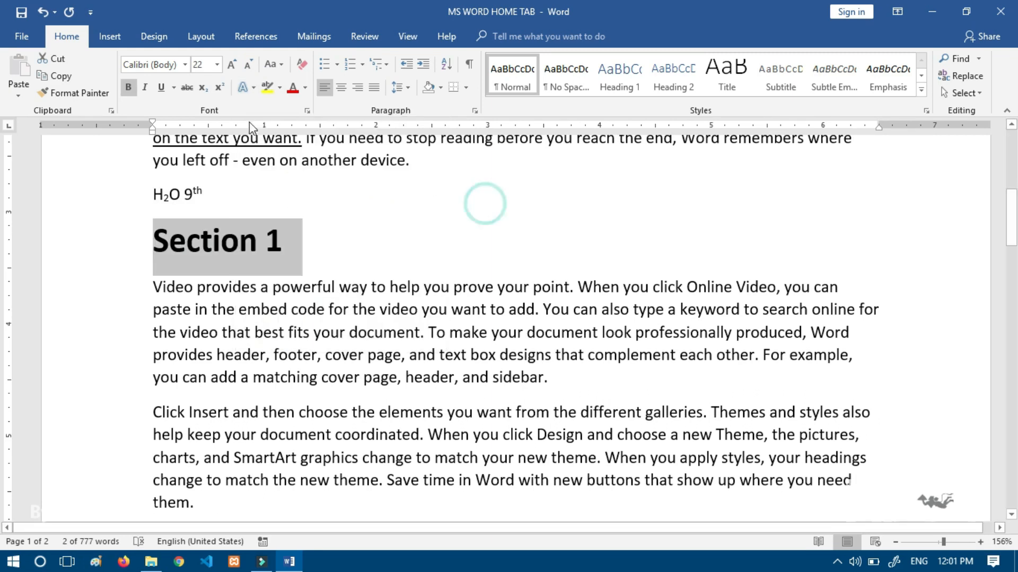
{"action": "left_click", "coordinate": [280, 92]}
{"action": "left_click", "coordinate": [290, 328]}
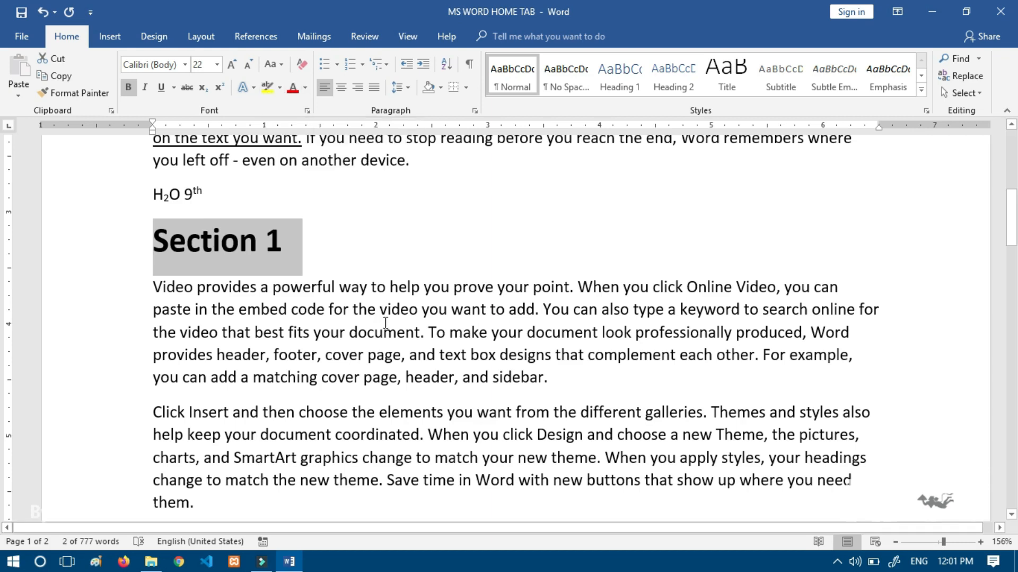
Highlight in yellow the sentence beginning "To make your document look professionally produced" in Section 1's first paragraph.
{"action": "left_click_drag", "start_coordinate": [429, 332], "coordinate": [498, 348]}
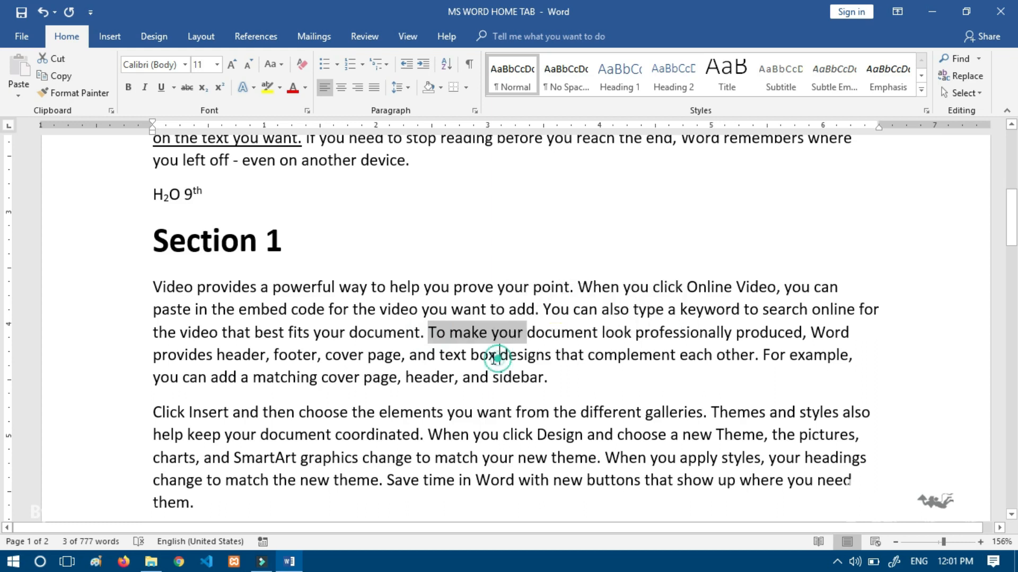
{"action": "left_click", "coordinate": [438, 329]}
{"action": "left_click_drag", "start_coordinate": [432, 331], "coordinate": [762, 359]}
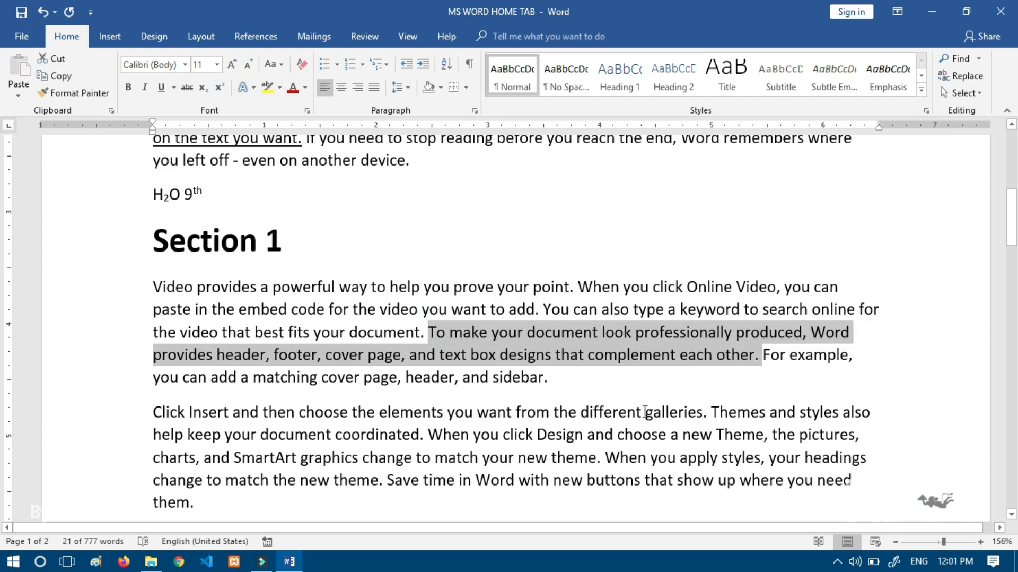
{"action": "left_click", "coordinate": [266, 87]}
{"action": "left_click", "coordinate": [641, 420]}
Change the font color of Section 1's second paragraph, beginning "Click Insert and then choose", to gray.
{"action": "scroll", "coordinate": [478, 463], "scroll_direction": "down", "scroll_amount": 3}
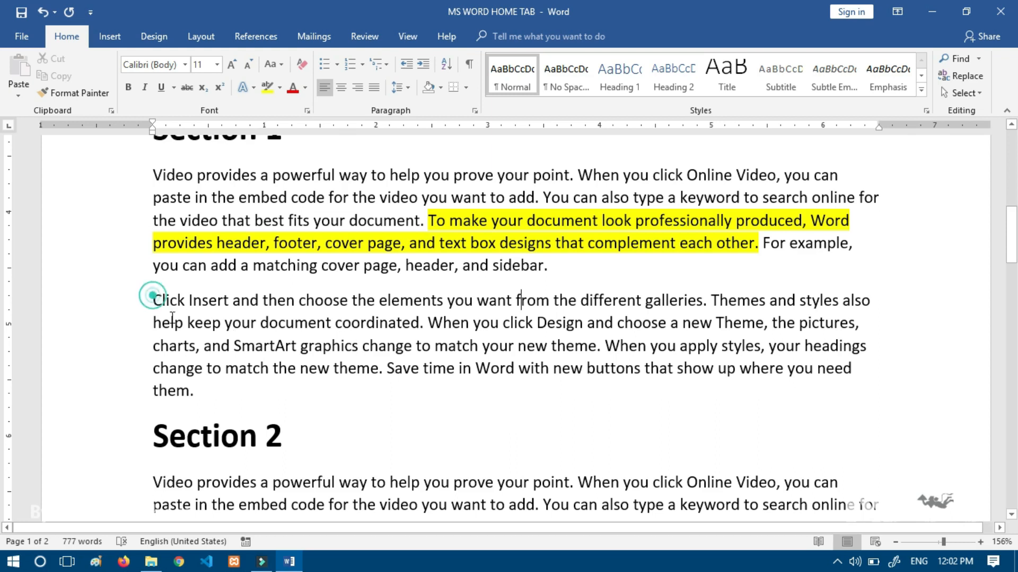
{"action": "left_click_drag", "start_coordinate": [154, 297], "coordinate": [198, 386]}
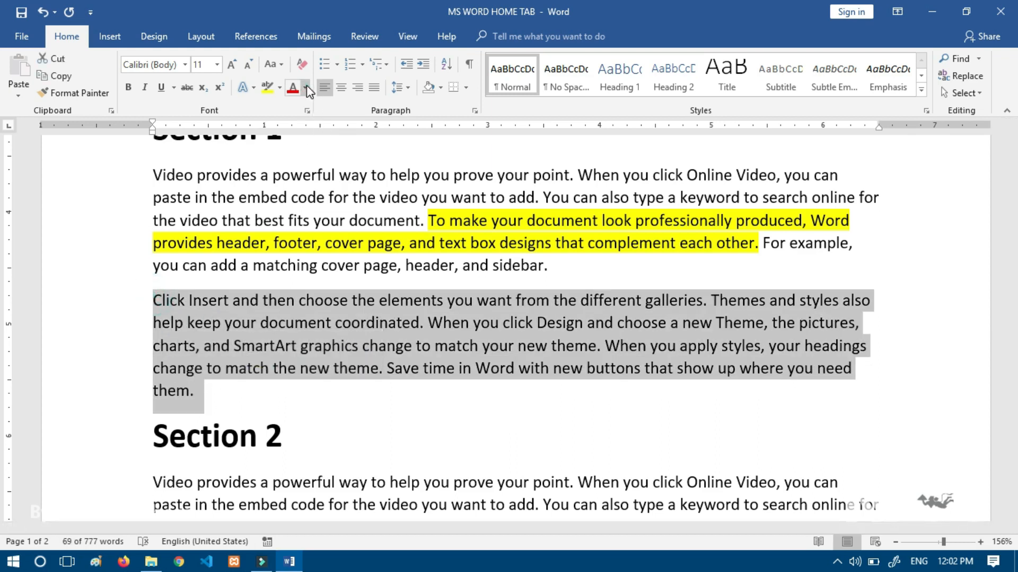
{"action": "left_click", "coordinate": [305, 87]}
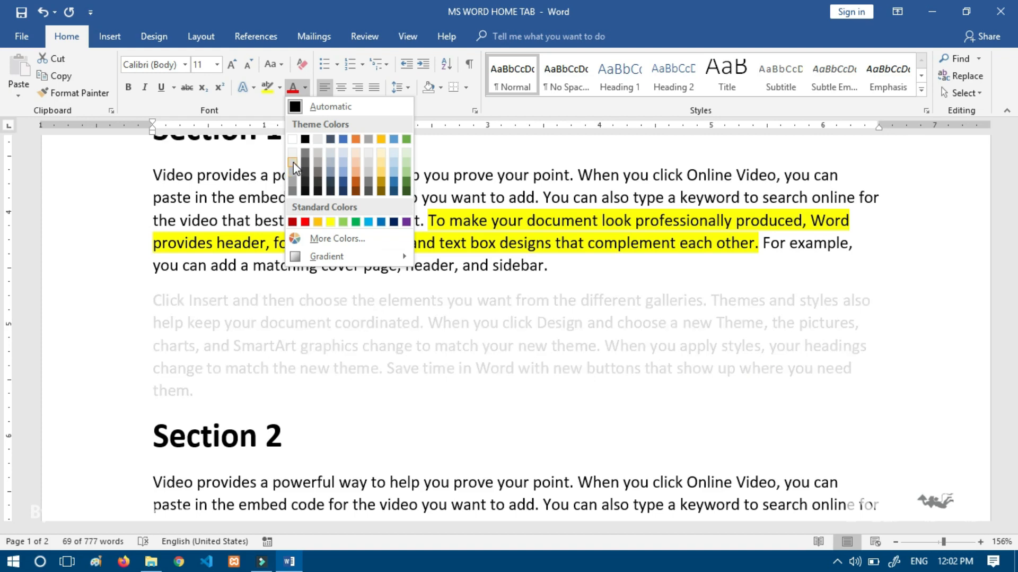
{"action": "left_click", "coordinate": [293, 193]}
{"action": "left_click", "coordinate": [105, 375]}
{"action": "left_click", "coordinate": [471, 403]}
{"action": "scroll", "coordinate": [742, 429], "scroll_direction": "up", "scroll_amount": 2}
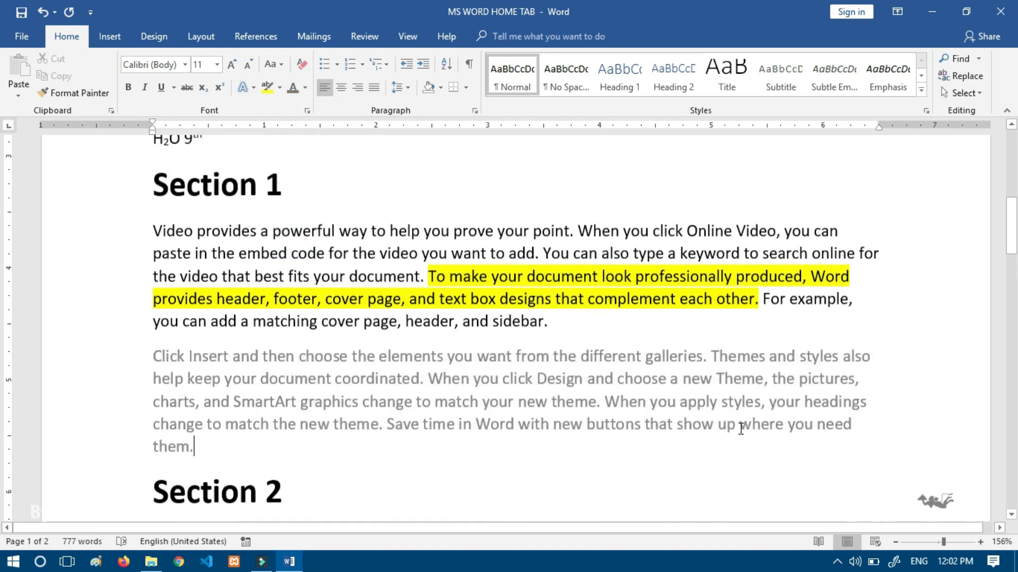
Select the whole document and clear all of its text formatting.
{"action": "scroll", "coordinate": [471, 350], "scroll_direction": "down", "scroll_amount": 5}
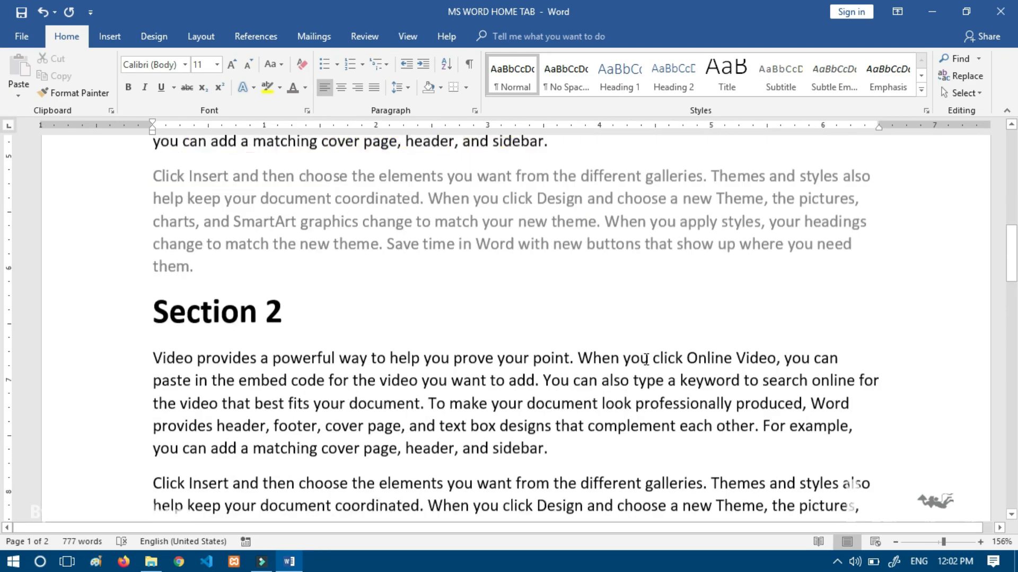
{"action": "scroll", "coordinate": [471, 340], "scroll_direction": "up", "scroll_amount": 1}
{"action": "scroll", "coordinate": [470, 339], "scroll_direction": "up", "scroll_amount": 3}
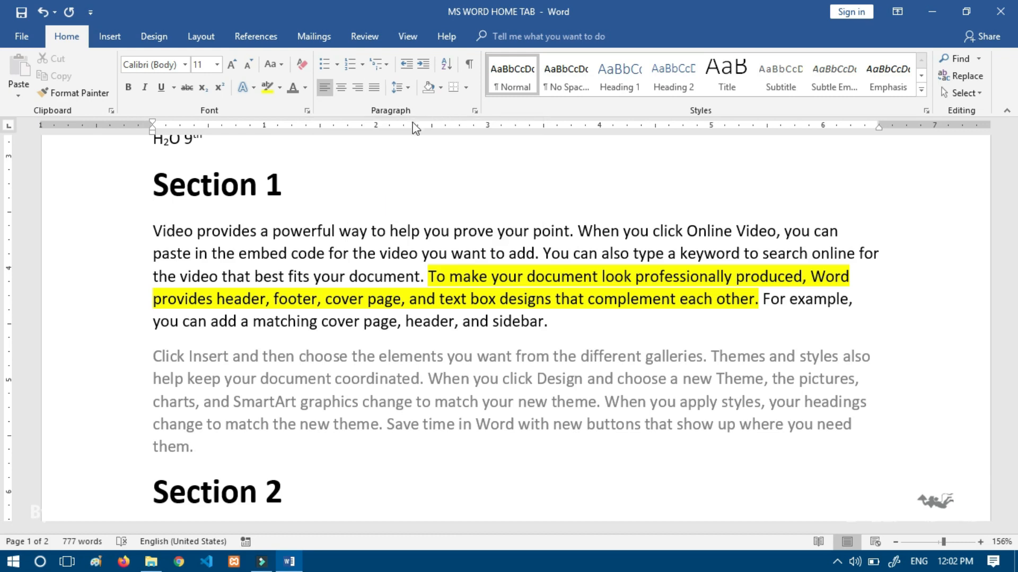
{"action": "scroll", "coordinate": [371, 355], "scroll_direction": "up", "scroll_amount": 7}
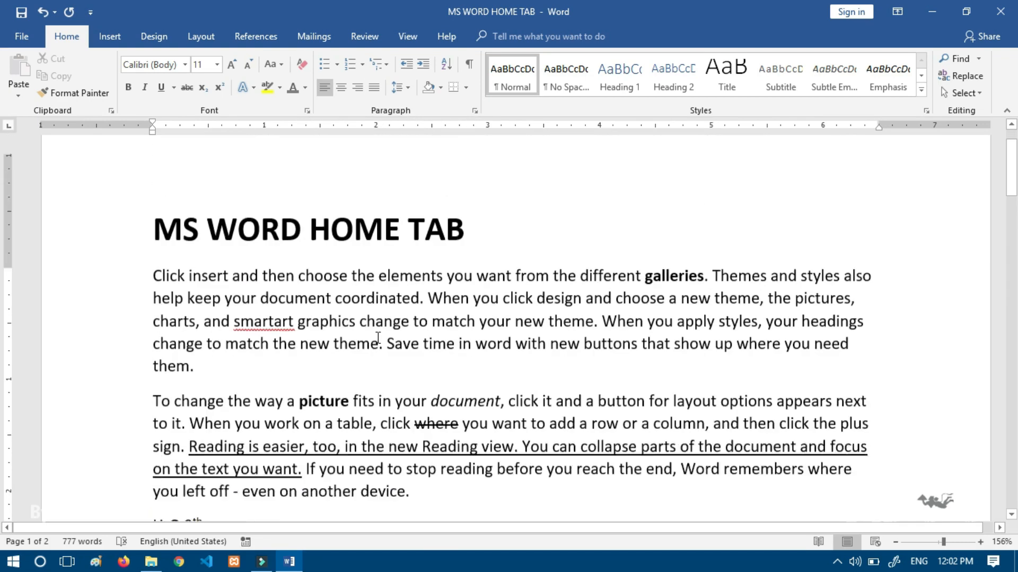
{"action": "key", "text": "ctrl+a"}
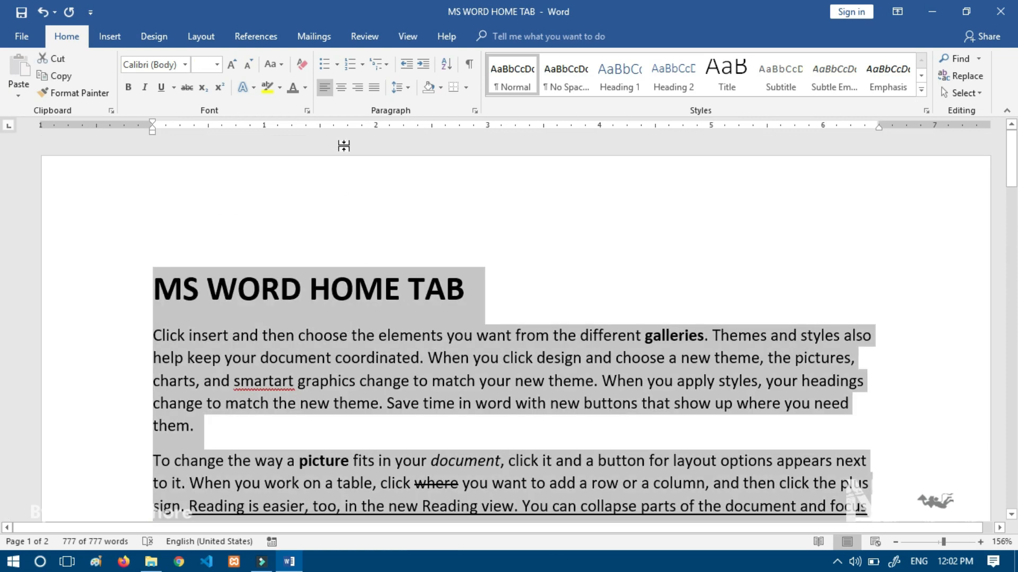
{"action": "left_click", "coordinate": [304, 65]}
{"action": "left_click", "coordinate": [428, 311]}
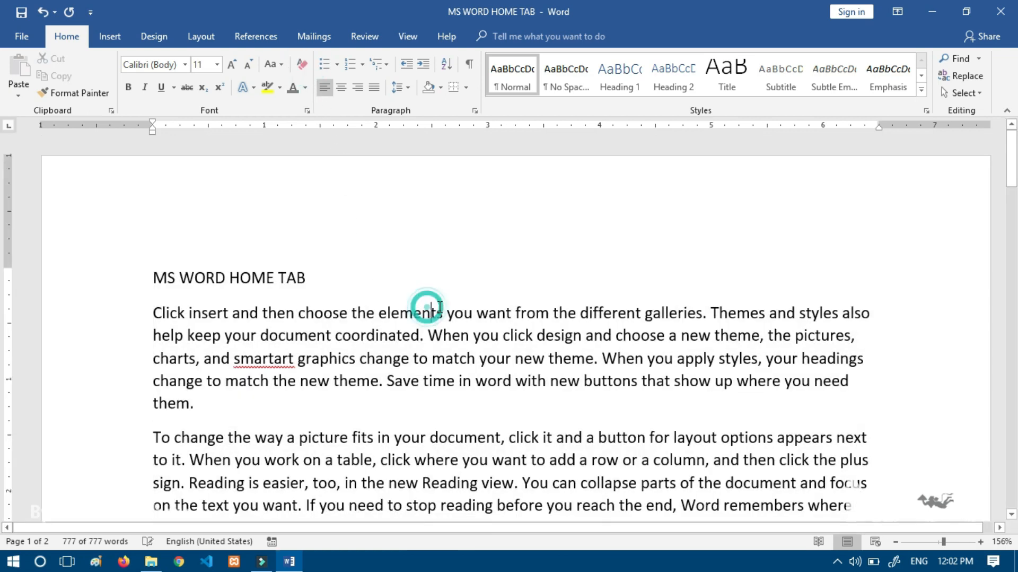
{"action": "scroll", "coordinate": [472, 321], "scroll_direction": "down", "scroll_amount": 4}
{"action": "scroll", "coordinate": [472, 322], "scroll_direction": "up", "scroll_amount": 5}
Remove the yellow highlight from the "To make your document look professionally produced" sentence under Section 1.
{"action": "scroll", "coordinate": [489, 303], "scroll_direction": "down", "scroll_amount": 6}
{"action": "left_click_drag", "start_coordinate": [432, 341], "coordinate": [762, 366]}
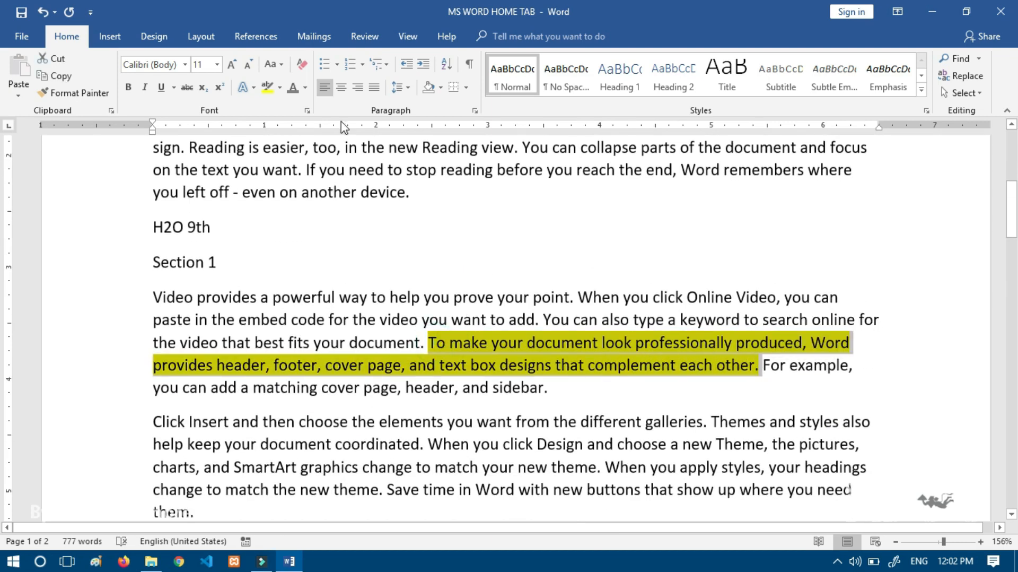
{"action": "left_click", "coordinate": [279, 88]}
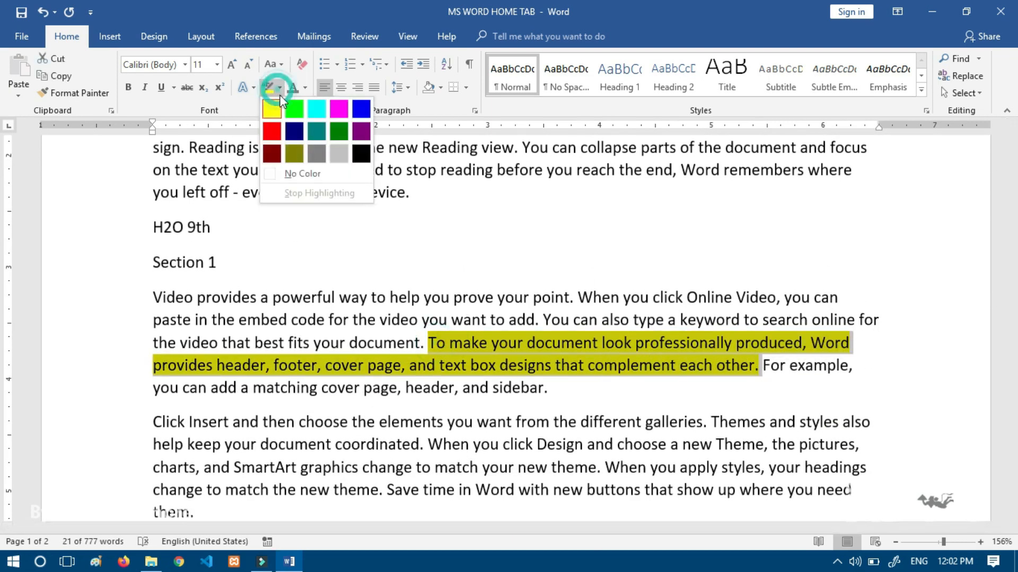
{"action": "left_click", "coordinate": [273, 173]}
{"action": "left_click", "coordinate": [418, 365]}
{"action": "scroll", "coordinate": [543, 395], "scroll_direction": "down", "scroll_amount": 3}
View the bullet library's available bullet styles without applying any.
{"action": "scroll", "coordinate": [534, 443], "scroll_direction": "up", "scroll_amount": 6}
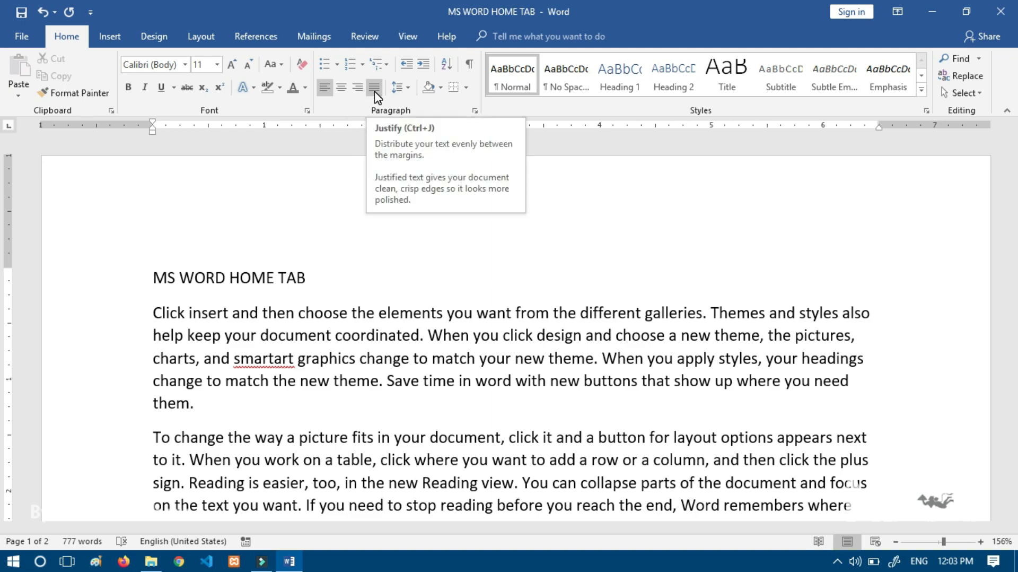
{"action": "left_click", "coordinate": [337, 65]}
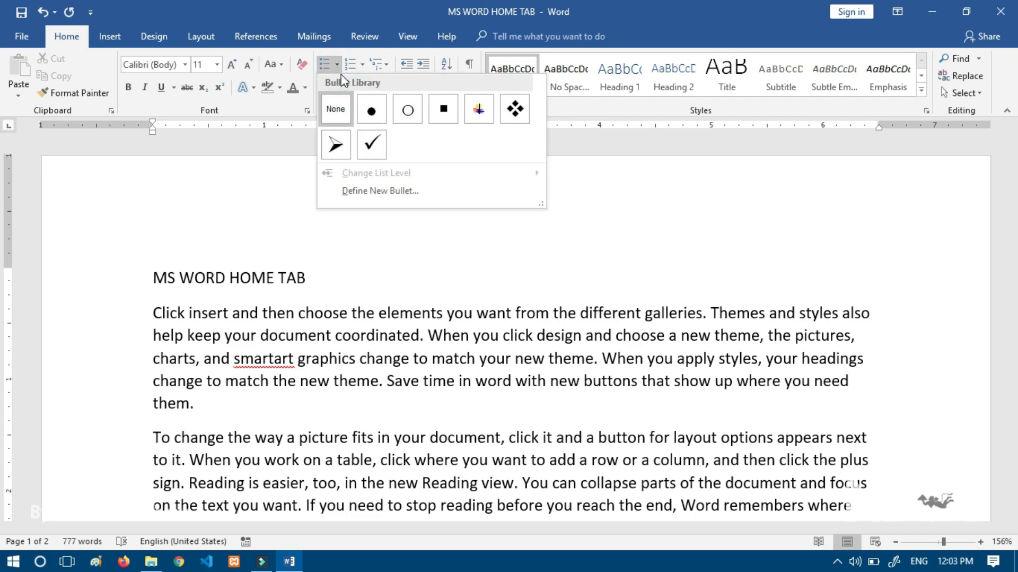
{"action": "left_click", "coordinate": [260, 175]}
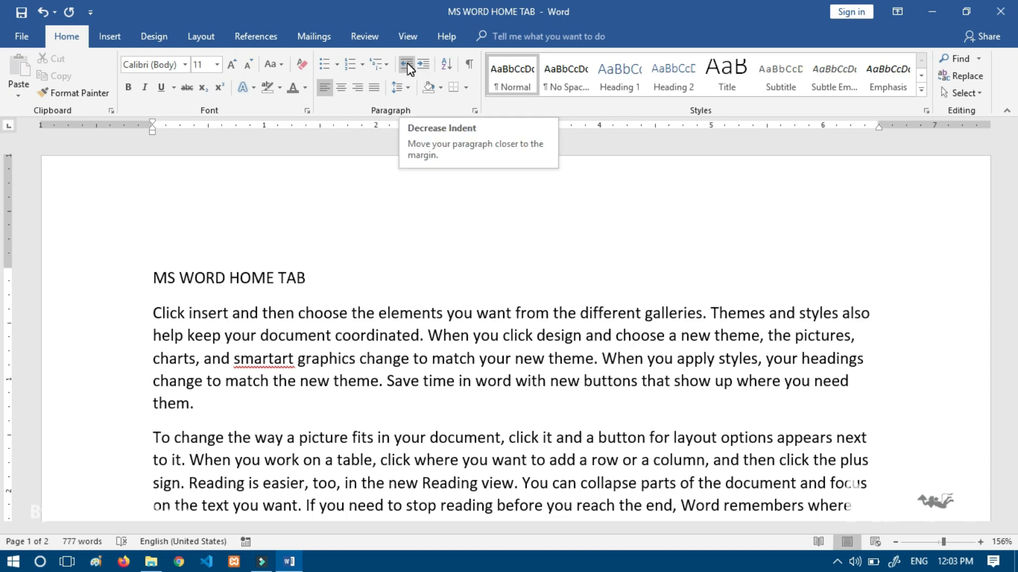
Show the paragraph marks and other hidden formatting symbols, look through the document, and hide them again.
{"action": "left_click", "coordinate": [470, 64]}
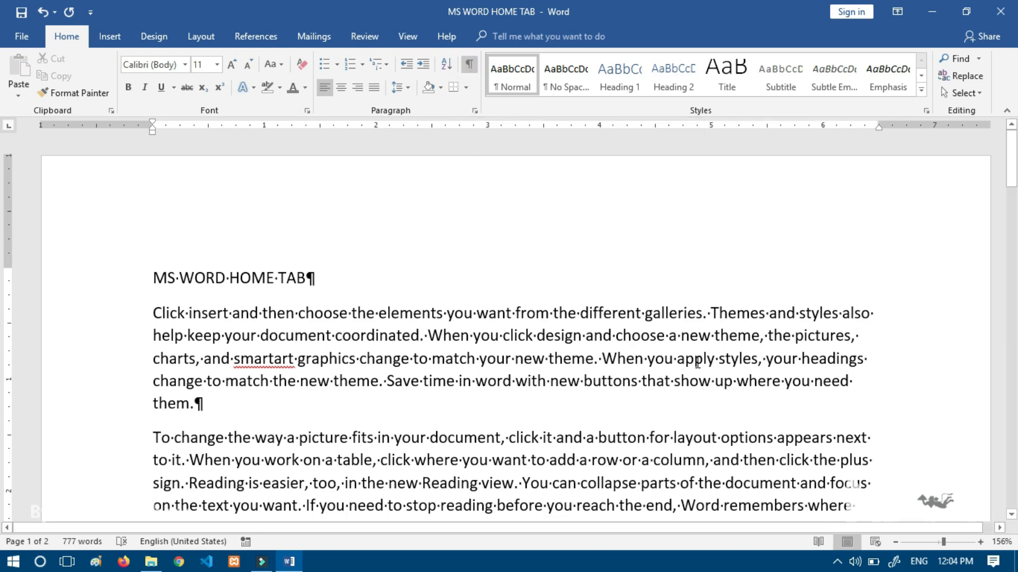
{"action": "scroll", "coordinate": [697, 362], "scroll_direction": "down", "scroll_amount": 5}
{"action": "scroll", "coordinate": [179, 319], "scroll_direction": "down", "scroll_amount": 4}
{"action": "scroll", "coordinate": [386, 345], "scroll_direction": "down", "scroll_amount": 4}
{"action": "scroll", "coordinate": [391, 319], "scroll_direction": "up", "scroll_amount": 7}
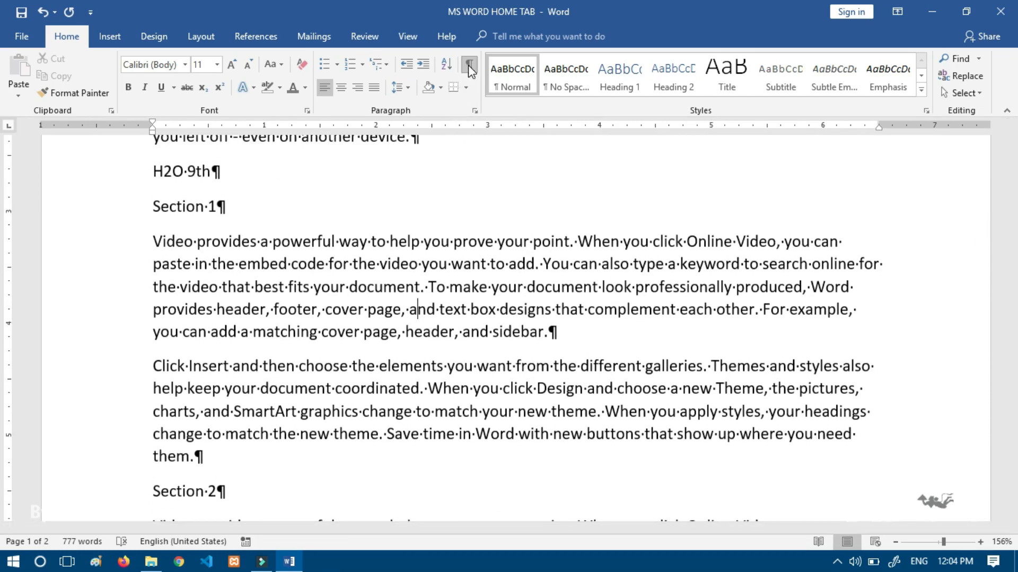
{"action": "left_click", "coordinate": [469, 64]}
View the line and paragraph spacing options without applying any.
{"action": "scroll", "coordinate": [381, 262], "scroll_direction": "up", "scroll_amount": 3}
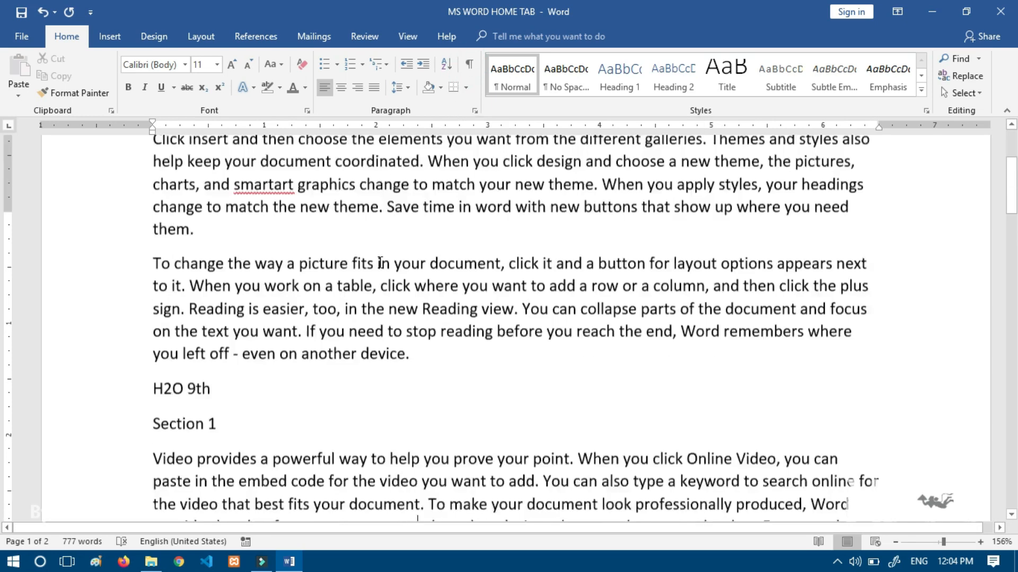
{"action": "scroll", "coordinate": [380, 263], "scroll_direction": "up", "scroll_amount": 2}
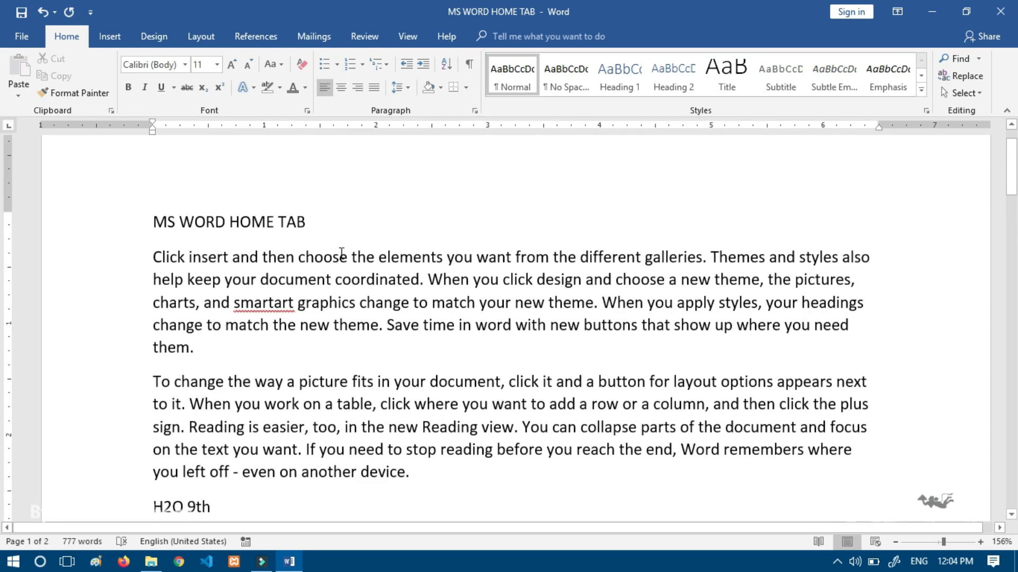
{"action": "left_click", "coordinate": [406, 86]}
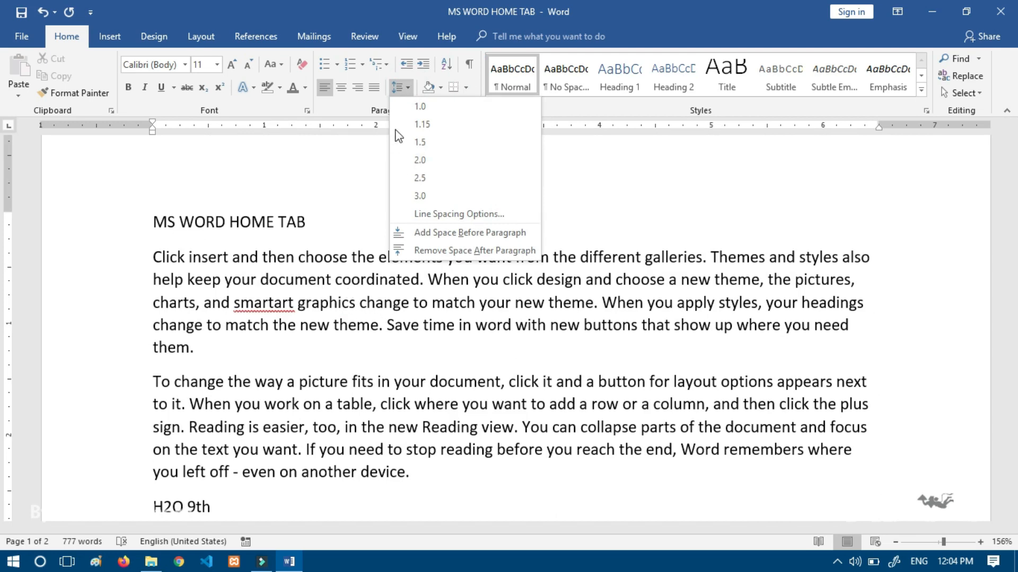
{"action": "left_click", "coordinate": [596, 134]}
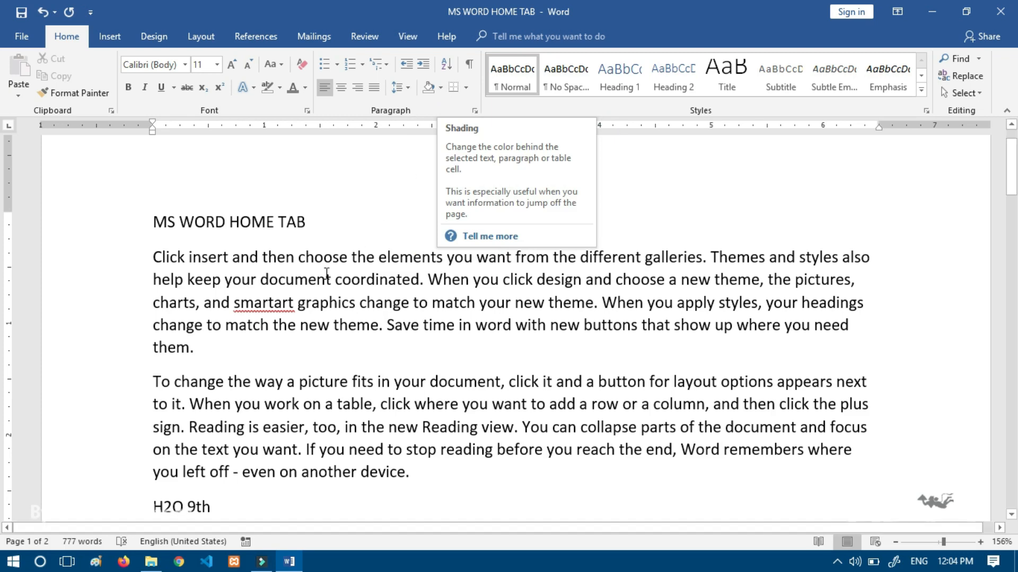
Select the first paragraph's text from "choose" to "theme" and view the border options without applying any.
{"action": "mouse_move", "coordinate": [298, 256]}
{"action": "left_mouse_down"}
{"action": "mouse_move", "coordinate": [332, 291]}
{"action": "mouse_move", "coordinate": [341, 319]}
{"action": "left_mouse_up"}
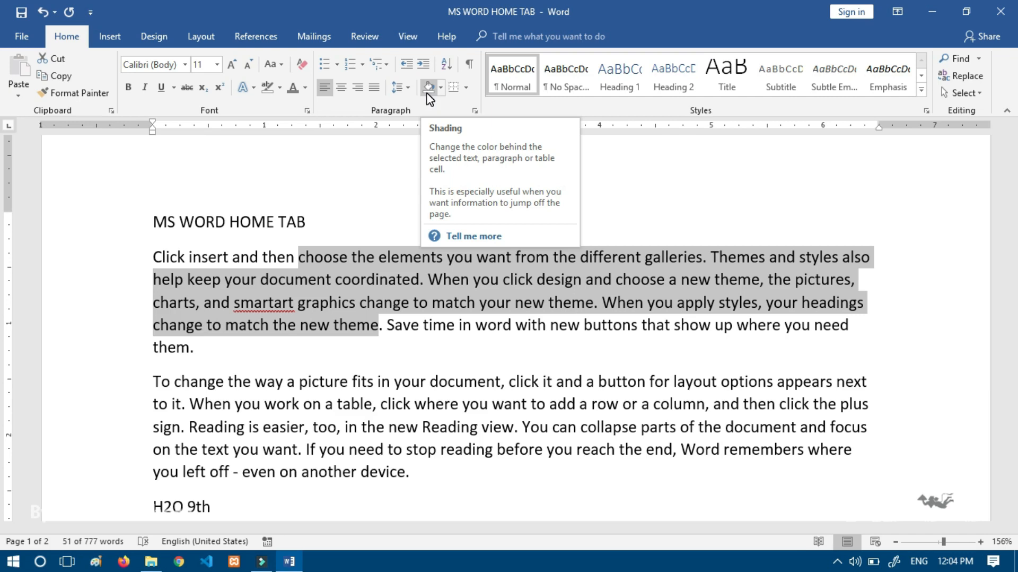
{"action": "left_click", "coordinate": [466, 87]}
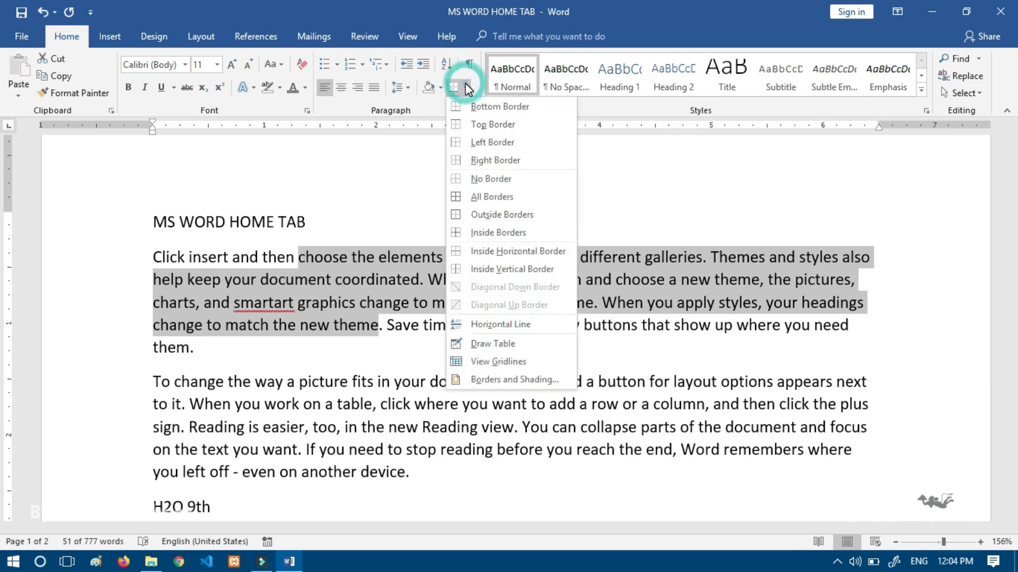
{"action": "left_click", "coordinate": [434, 105]}
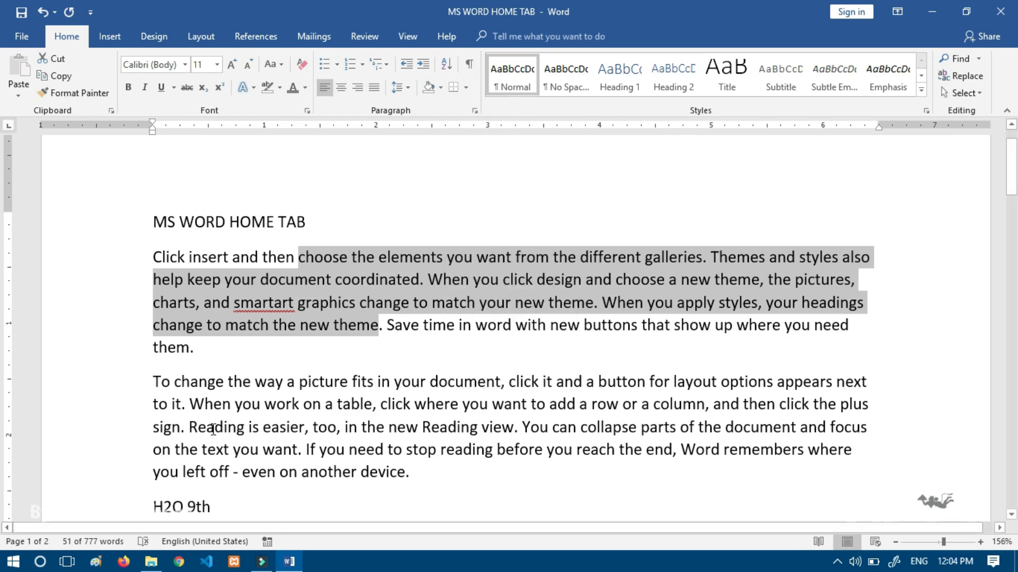
Split the second paragraph, beginning "To change the way a picture fits", into six separate paragraphs and remove the leading space before "When you work".
{"action": "scroll", "coordinate": [211, 432], "scroll_direction": "down", "scroll_amount": 3}
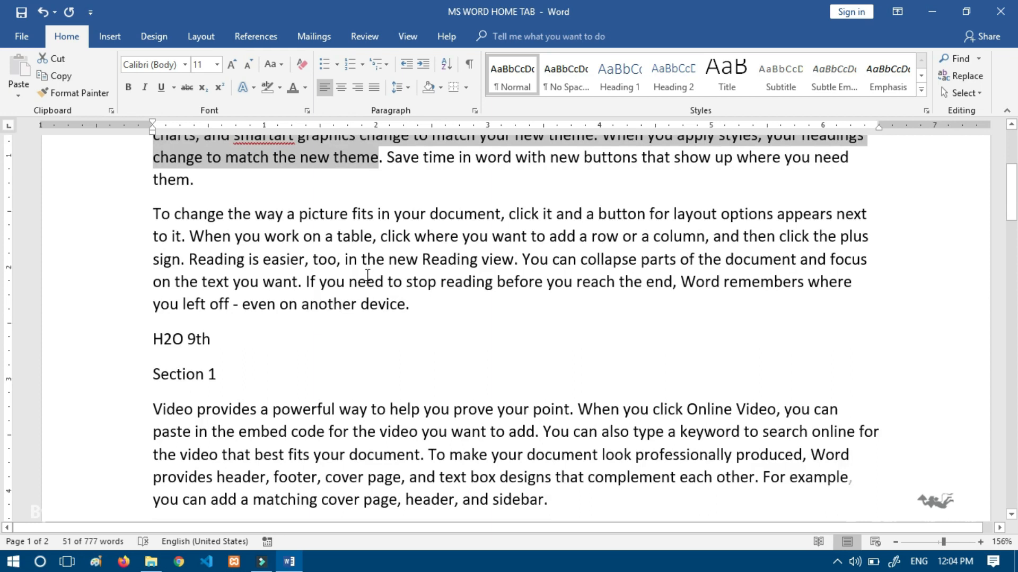
{"action": "left_click", "coordinate": [508, 214]}
{"action": "key", "text": "Return"}
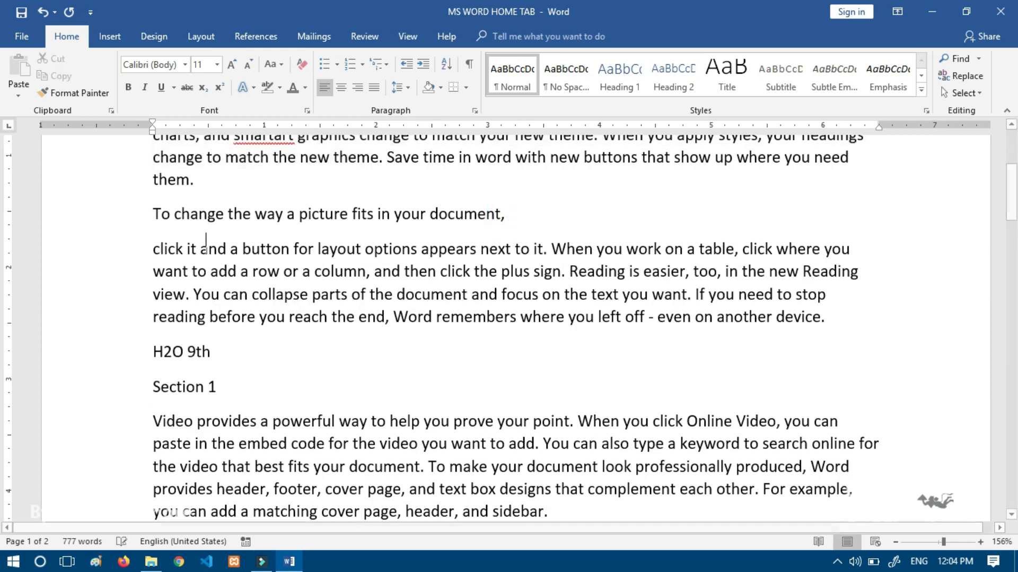
{"action": "left_click", "coordinate": [547, 250]}
{"action": "key", "text": "Return"}
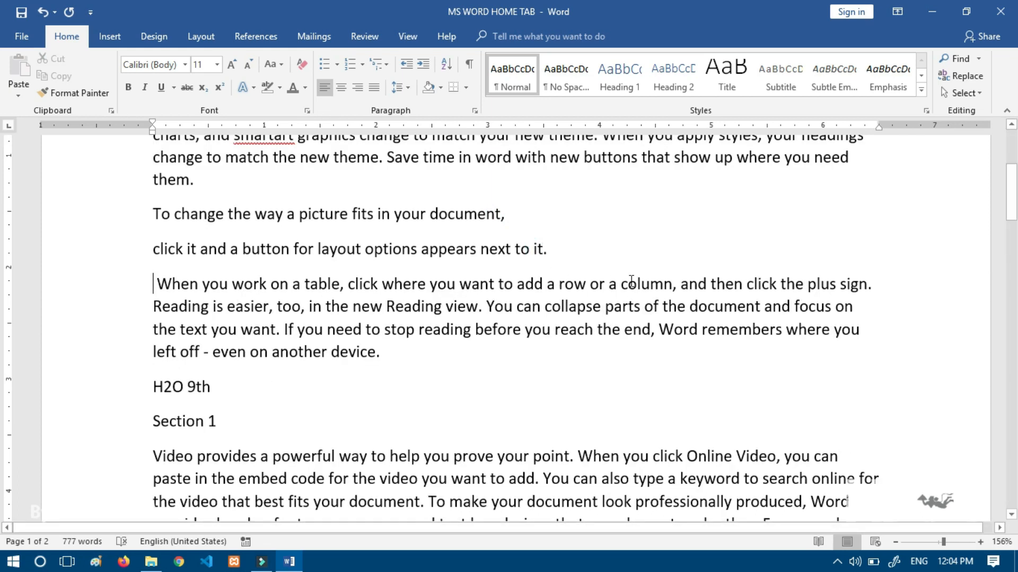
{"action": "left_click", "coordinate": [679, 282]}
{"action": "key", "text": "Return"}
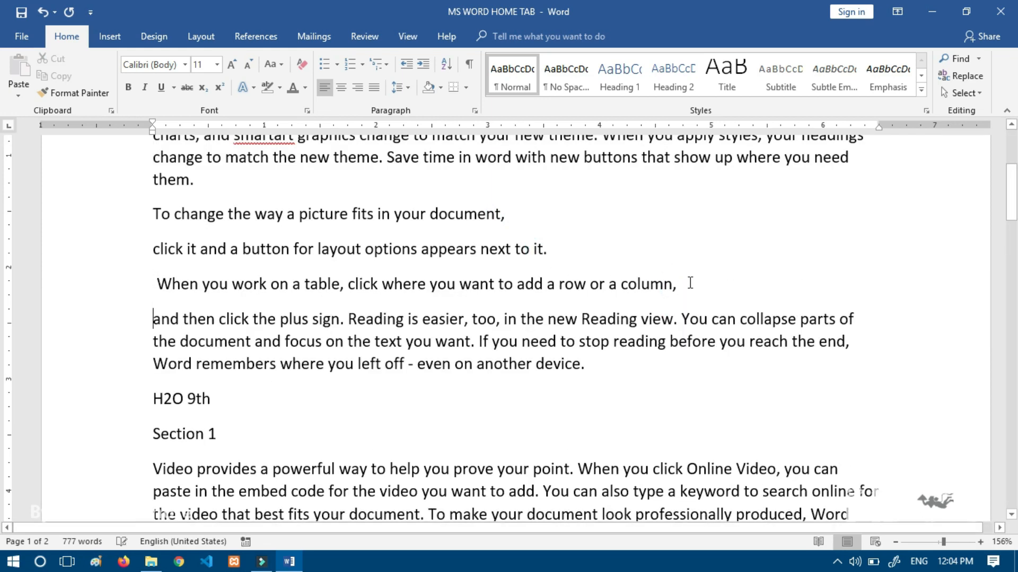
{"action": "left_click", "coordinate": [680, 319]}
{"action": "key", "text": "Return"}
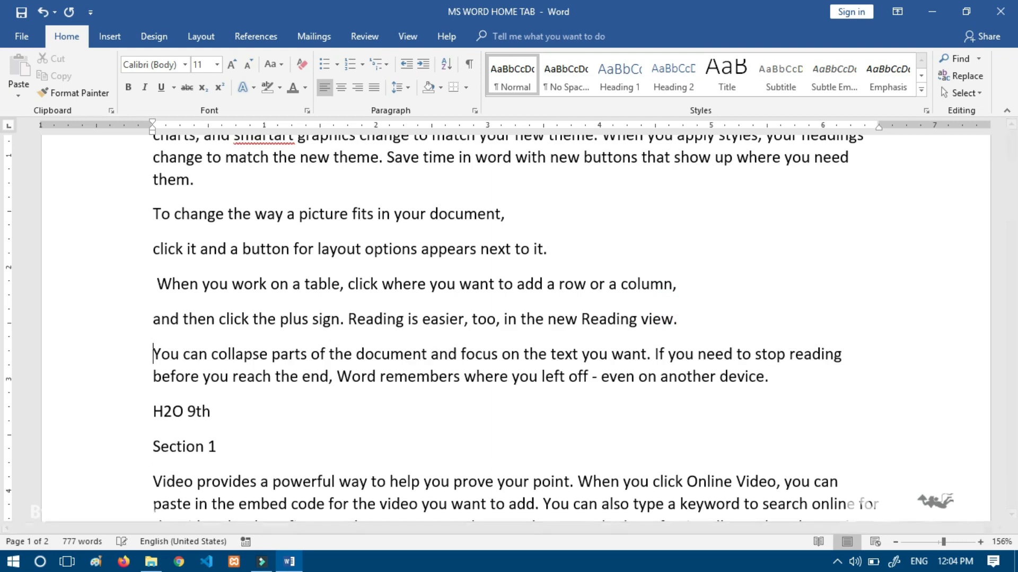
{"action": "left_click", "coordinate": [654, 354]}
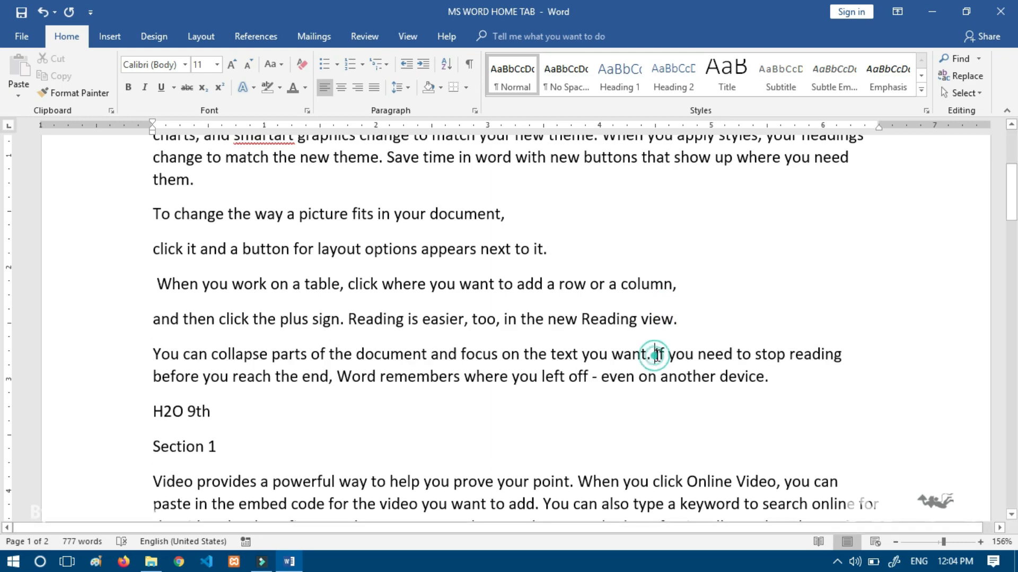
{"action": "key", "text": "Return"}
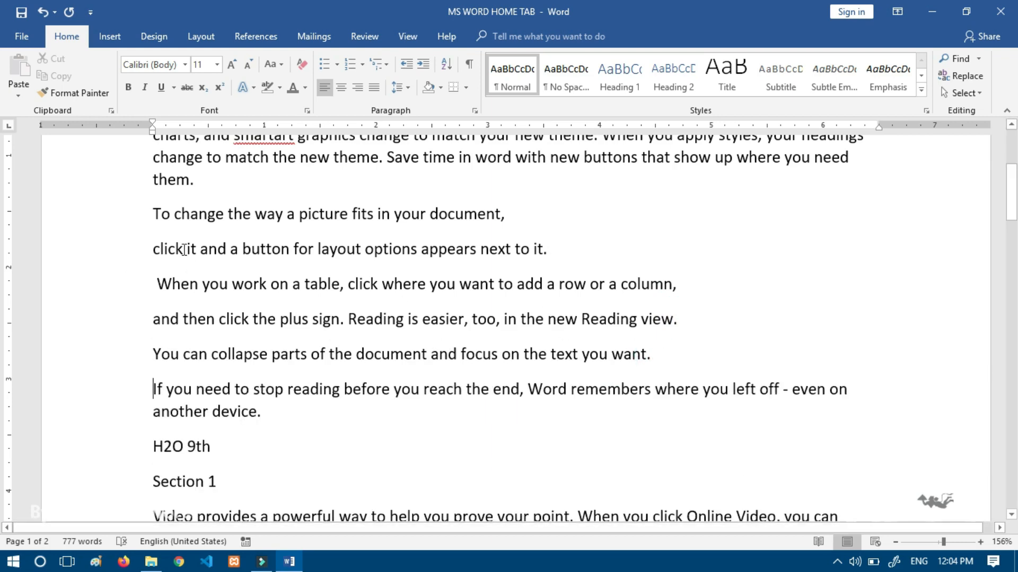
{"action": "left_click", "coordinate": [154, 289]}
{"action": "key", "text": "BackSpace"}
Format the six paragraphs from "To change the way" through "another device" as a round-bulleted list.
{"action": "left_click_drag", "start_coordinate": [157, 212], "coordinate": [290, 408]}
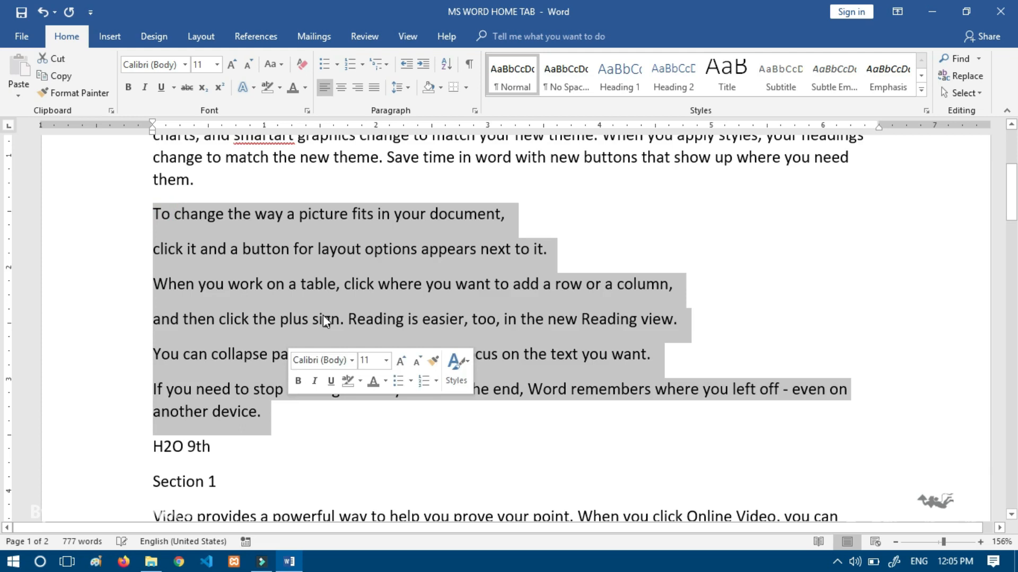
{"action": "left_click", "coordinate": [324, 64]}
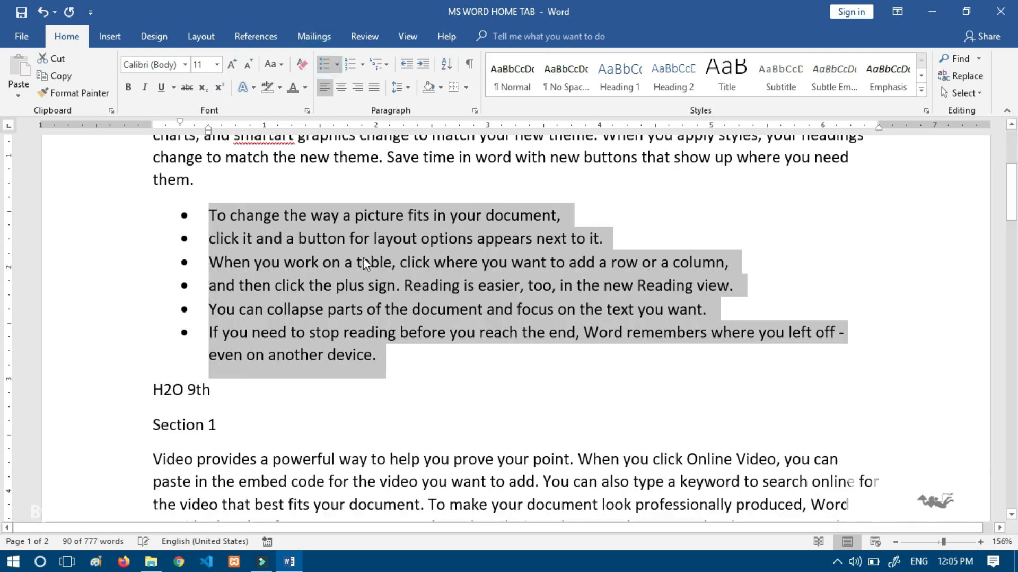
{"action": "left_click", "coordinate": [460, 334]}
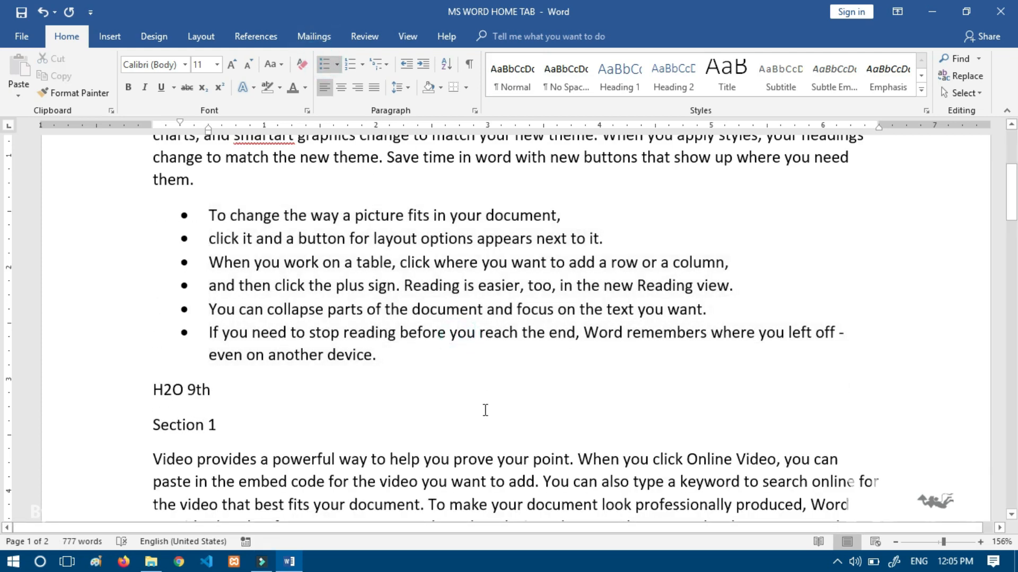
Change the case of all six bulleted items, from "To change the way" through "another device", to sentence case.
{"action": "left_click_drag", "start_coordinate": [210, 215], "coordinate": [486, 354]}
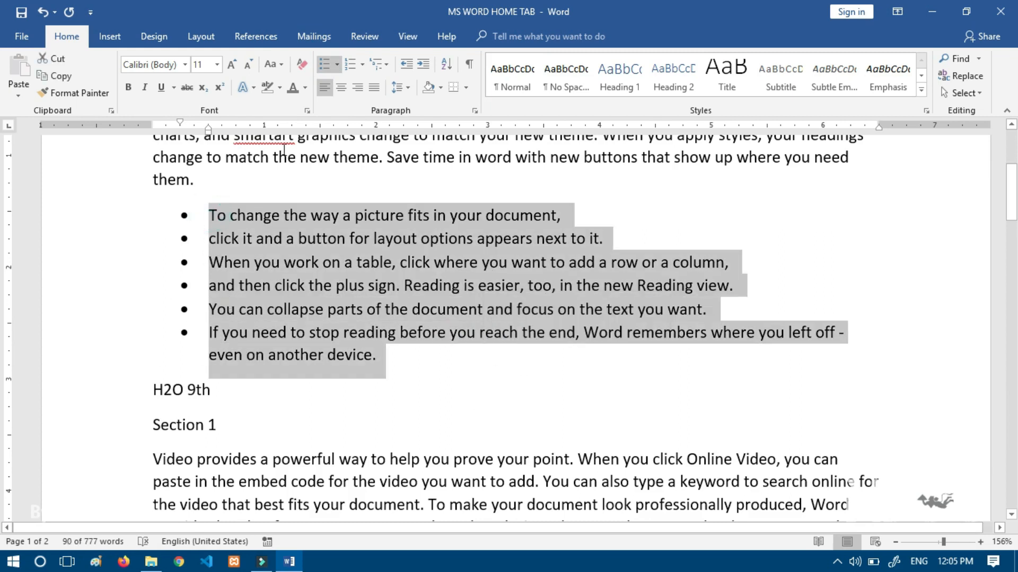
{"action": "left_click", "coordinate": [305, 262]}
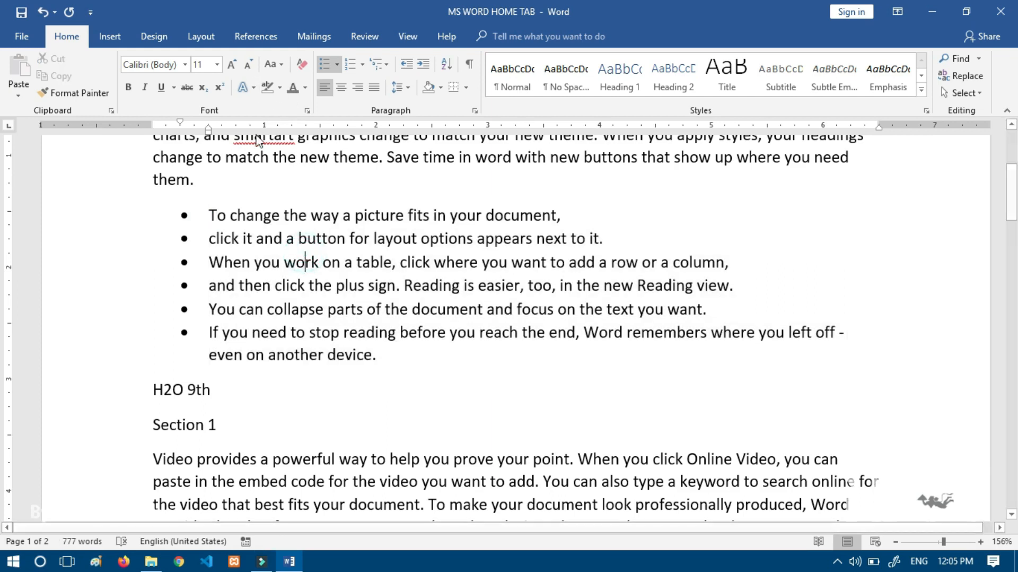
{"action": "left_click_drag", "start_coordinate": [209, 214], "coordinate": [390, 350]}
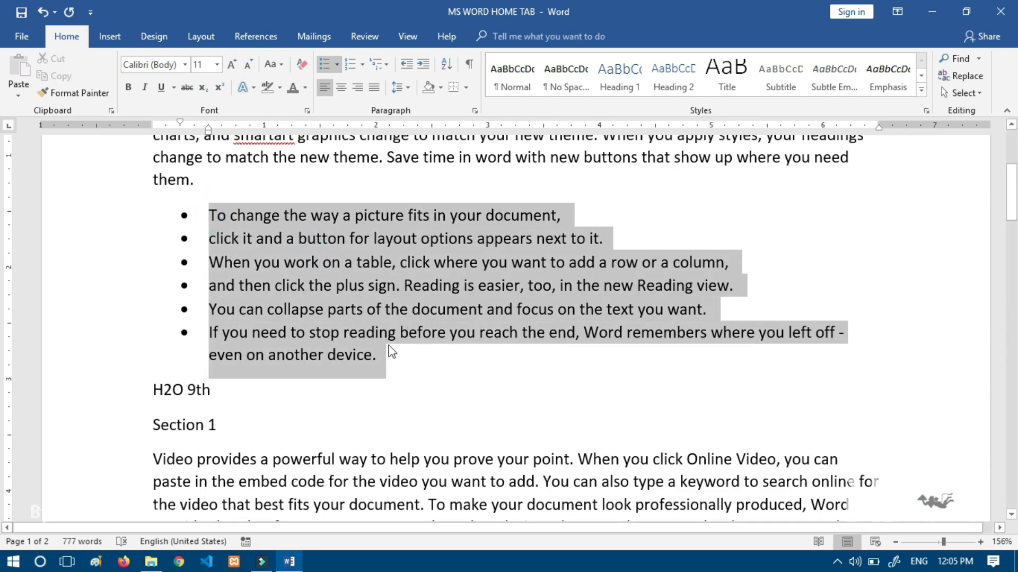
{"action": "left_click", "coordinate": [273, 64]}
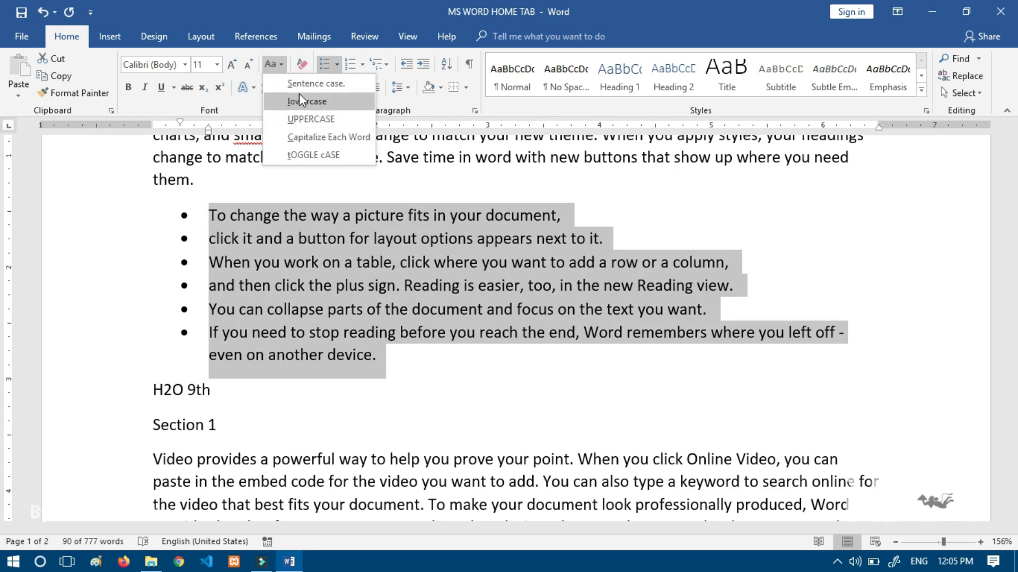
{"action": "left_click", "coordinate": [313, 84]}
{"action": "left_click", "coordinate": [276, 238]}
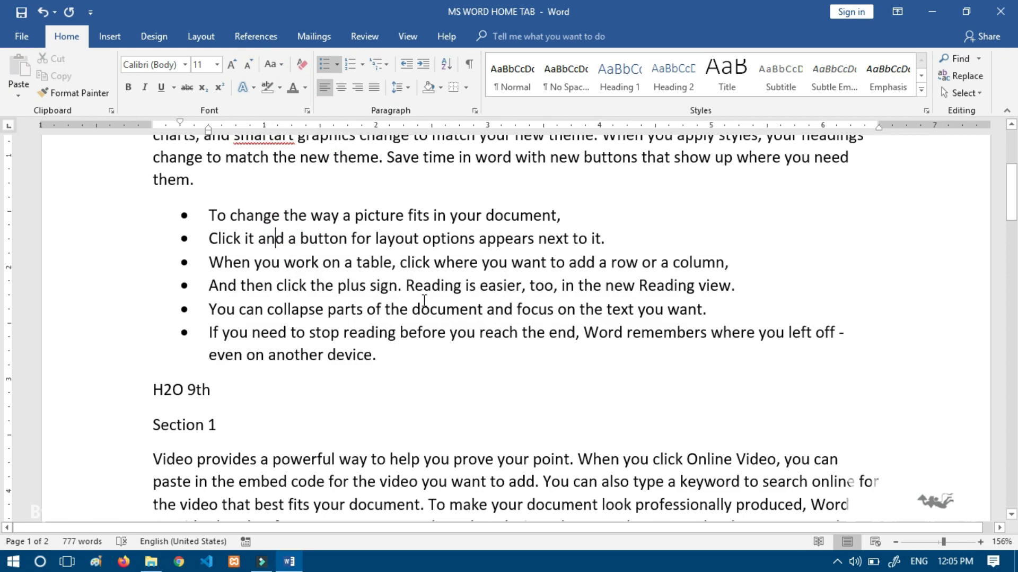
Change the list's bullets to hollow circles and replace those with check marks from the bullet library.
{"action": "scroll", "coordinate": [424, 300], "scroll_direction": "down", "scroll_amount": 1}
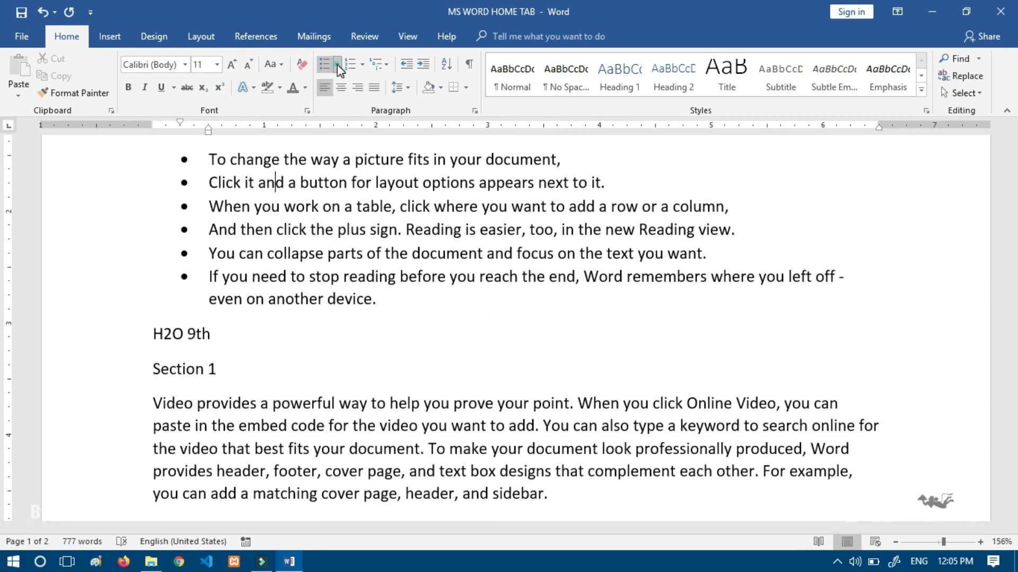
{"action": "left_click", "coordinate": [339, 64]}
{"action": "left_click", "coordinate": [407, 163]}
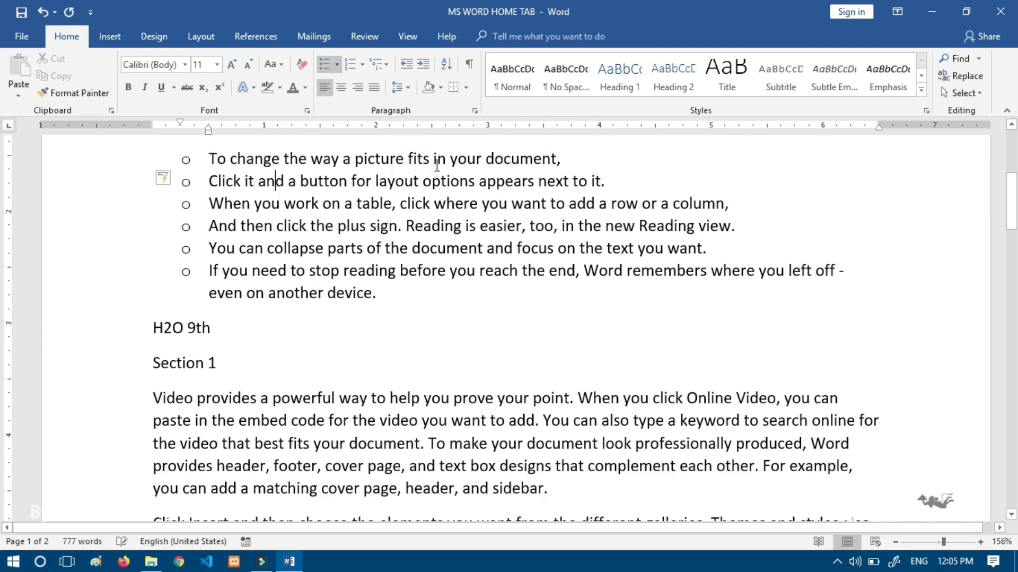
{"action": "left_click", "coordinate": [337, 65]}
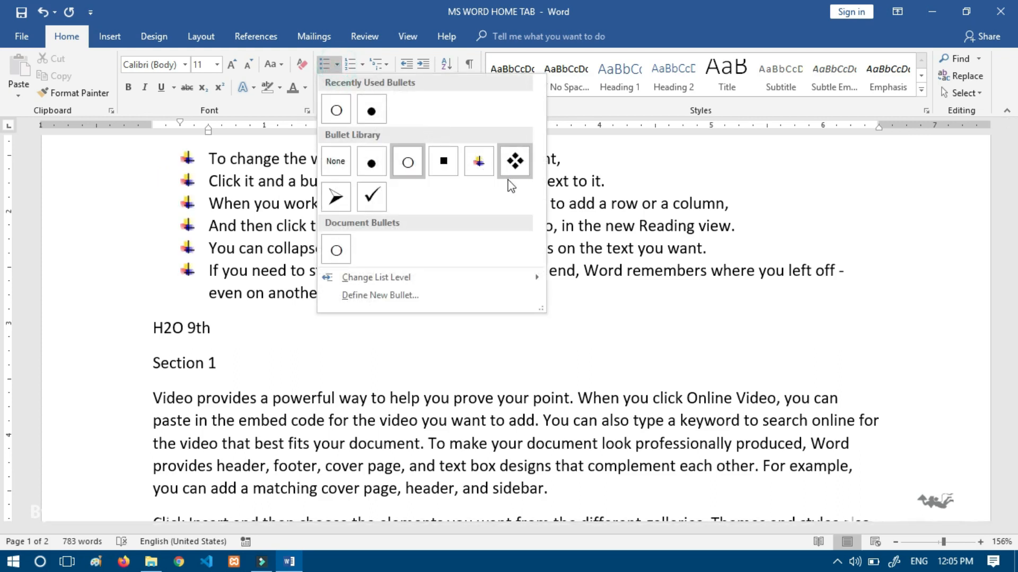
{"action": "left_click", "coordinate": [372, 196]}
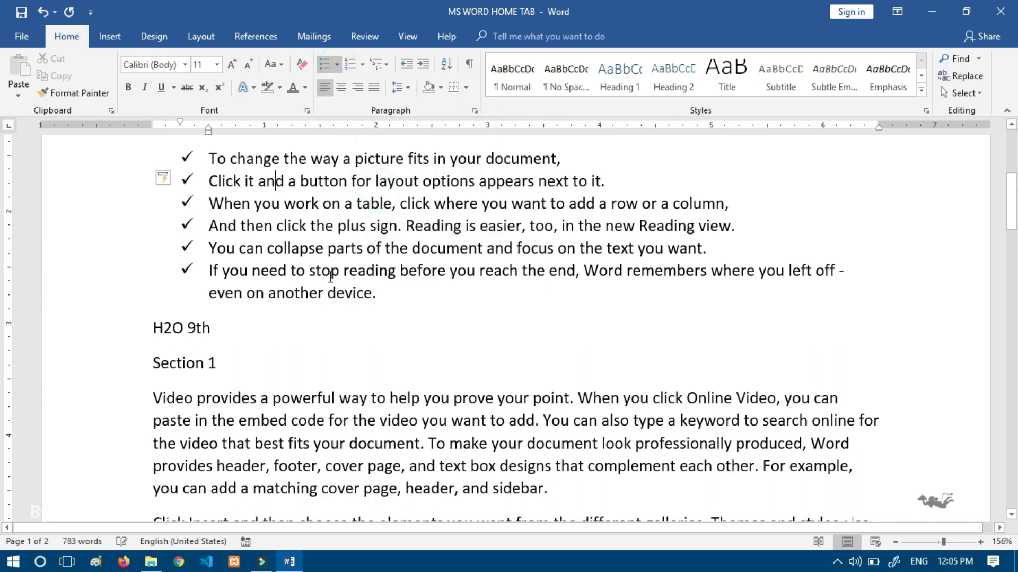
{"action": "left_click", "coordinate": [403, 327]}
{"action": "scroll", "coordinate": [425, 302], "scroll_direction": "down", "scroll_amount": 1}
{"action": "scroll", "coordinate": [425, 302], "scroll_direction": "up", "scroll_amount": 2}
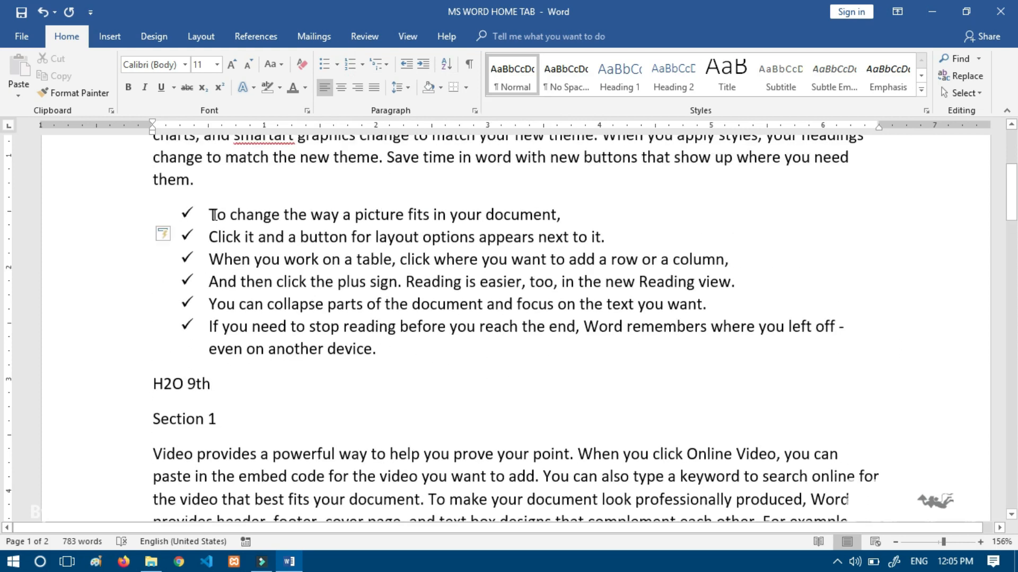
Convert the six check-marked items to a numbered list in the 1., 2., 3. format and view the multilevel list options.
{"action": "left_click_drag", "start_coordinate": [212, 212], "coordinate": [390, 366]}
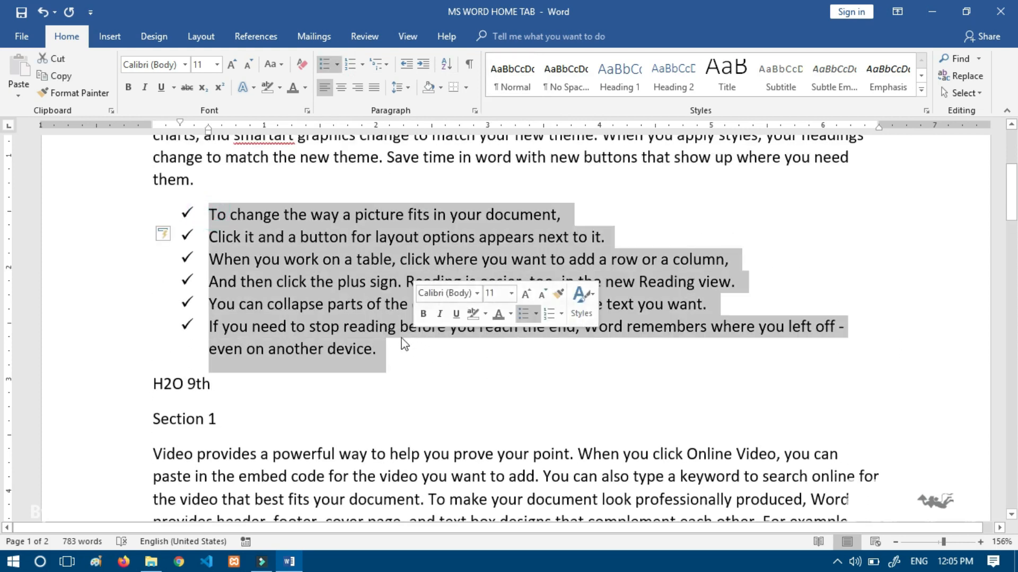
{"action": "left_click", "coordinate": [362, 64]}
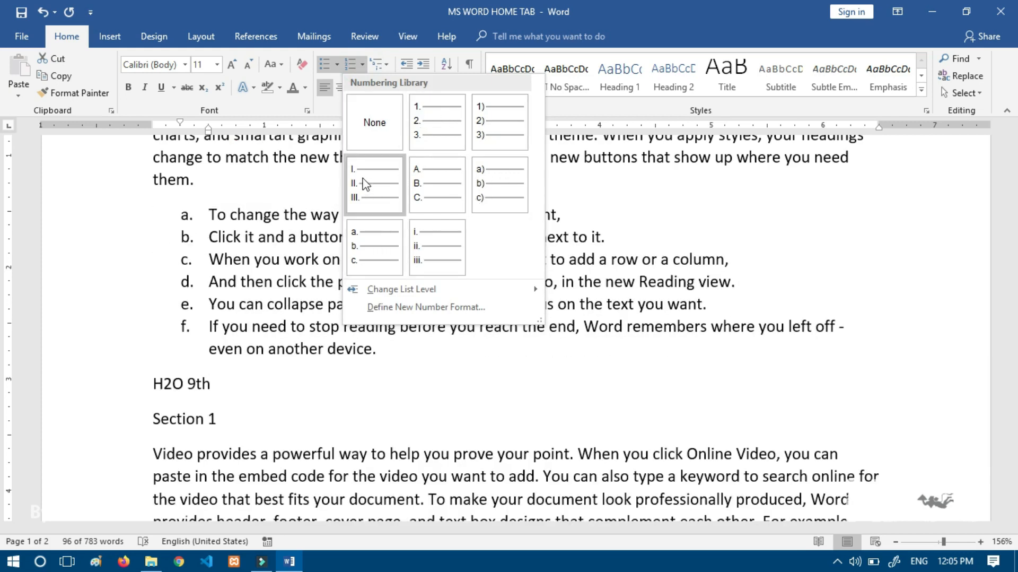
{"action": "left_click", "coordinate": [430, 135]}
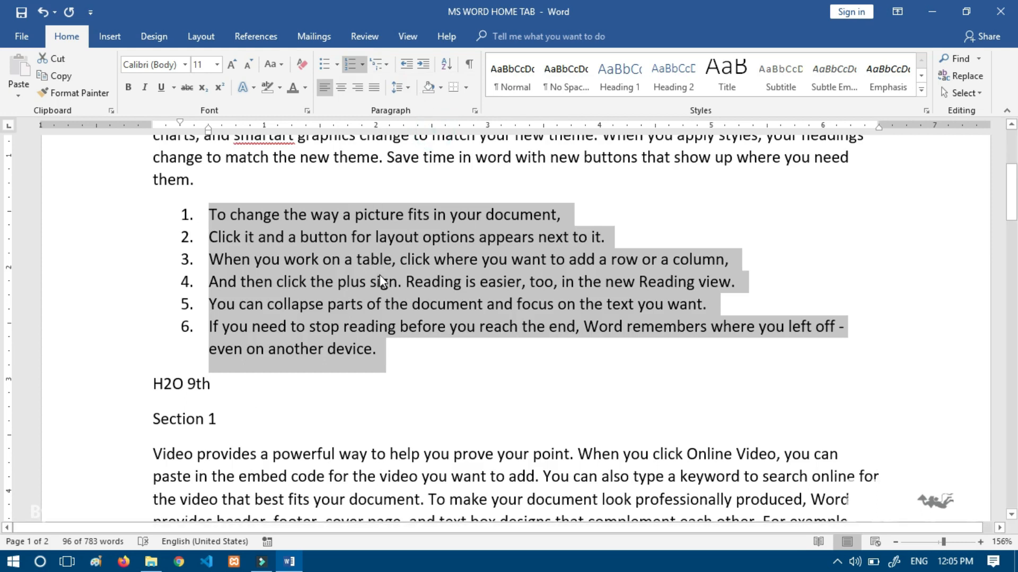
{"action": "left_click", "coordinate": [380, 279]}
{"action": "left_click", "coordinate": [389, 64]}
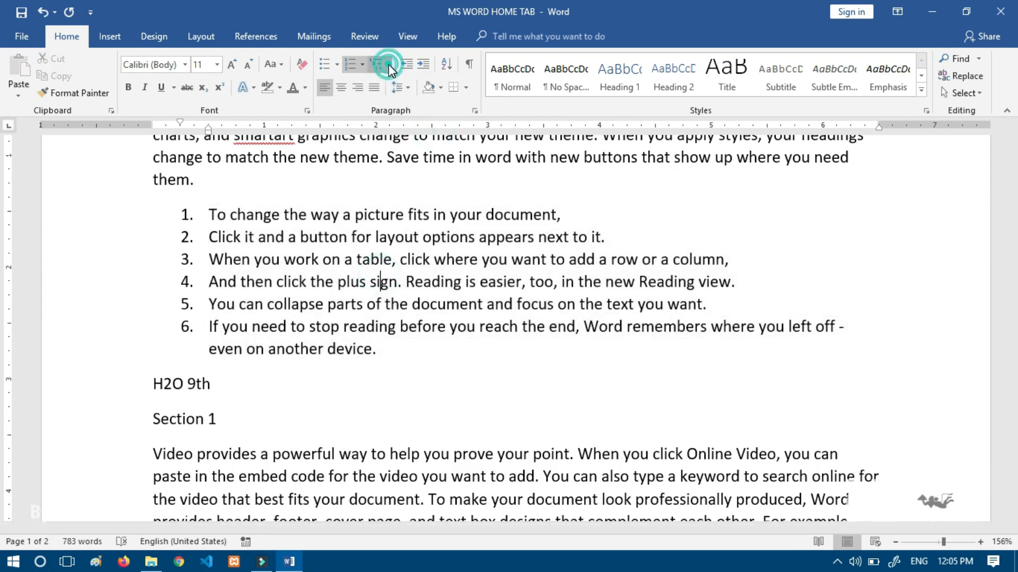
{"action": "left_click", "coordinate": [661, 227]}
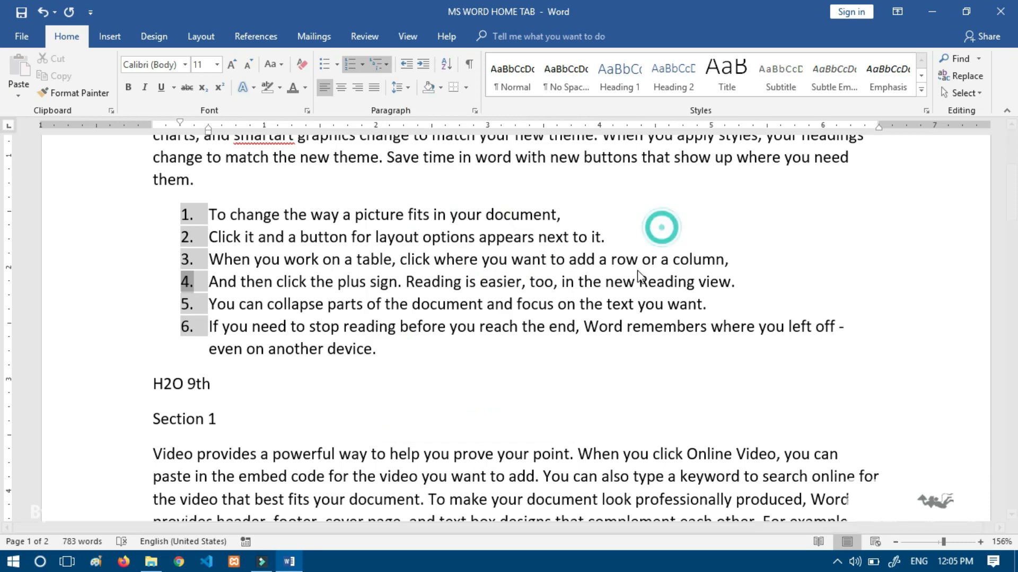
Move "H2O 9th" and "Section" from below the list into it as new items after the first item.
{"action": "left_click", "coordinate": [566, 213]}
{"action": "key", "text": "Return"}
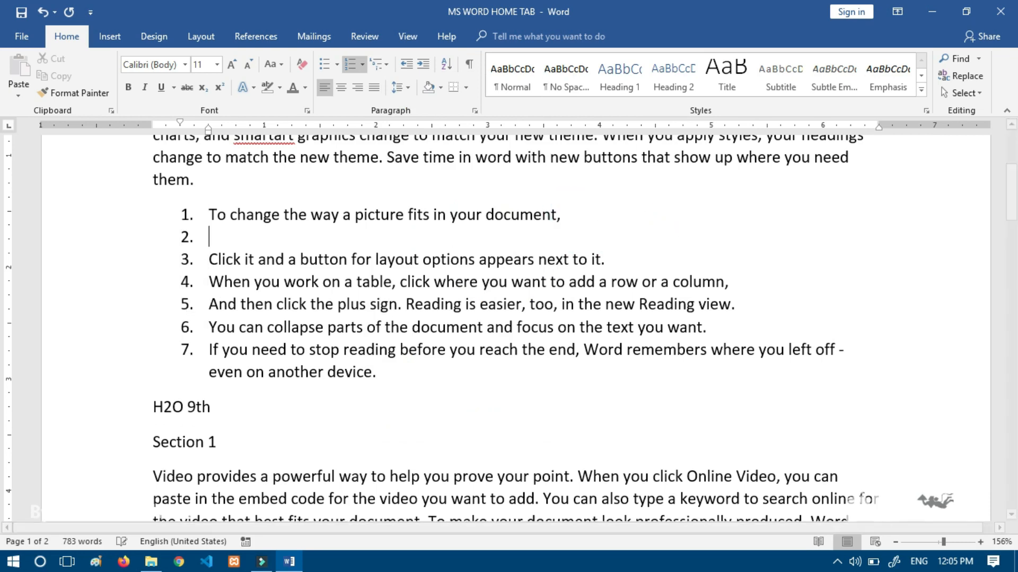
{"action": "left_click_drag", "start_coordinate": [154, 403], "coordinate": [209, 237]}
{"action": "key", "text": "shift+Tab"}
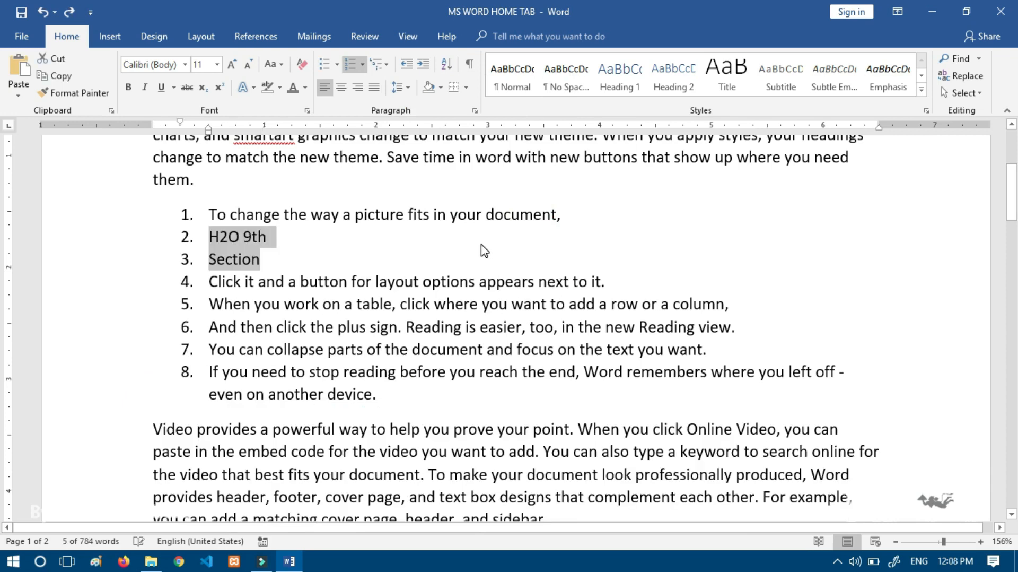
Demote the list items "H2O 9th" and "Section" one level beneath the first item.
{"action": "left_click", "coordinate": [416, 241]}
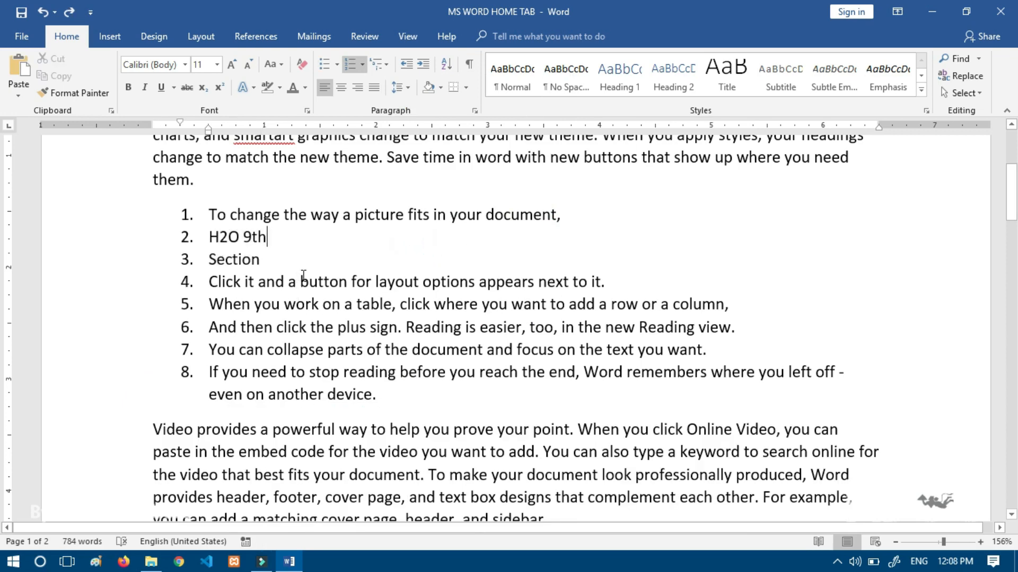
{"action": "left_click_drag", "start_coordinate": [213, 235], "coordinate": [267, 261]}
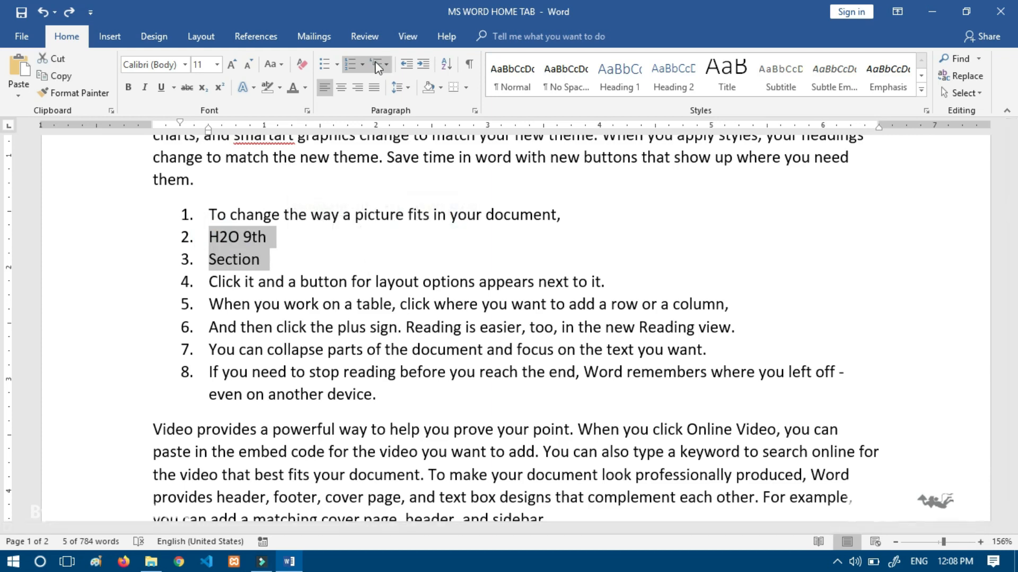
{"action": "left_click", "coordinate": [295, 234]}
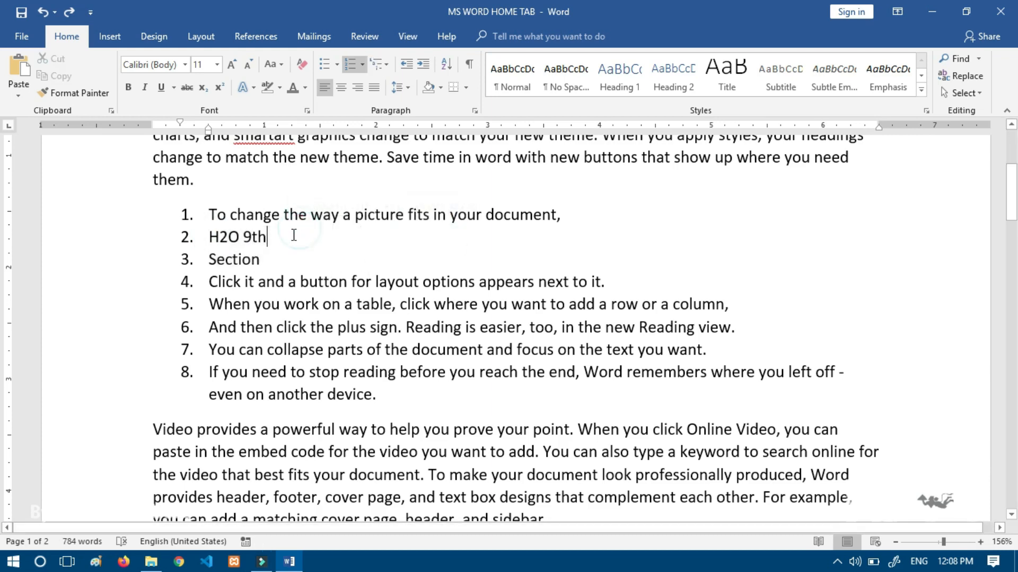
{"action": "left_click_drag", "start_coordinate": [132, 214], "coordinate": [155, 395]}
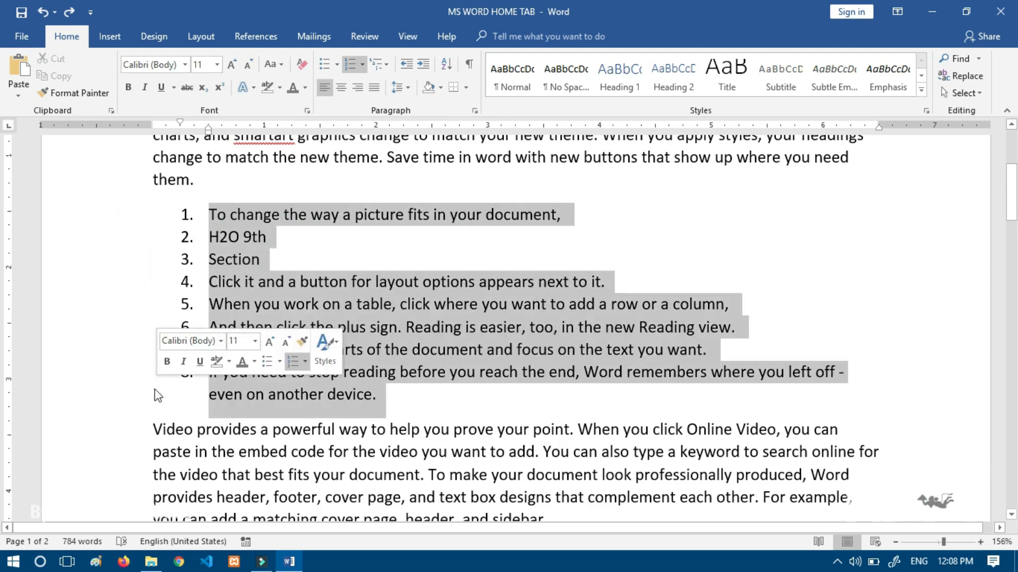
{"action": "left_click", "coordinate": [310, 258]}
{"action": "left_click_drag", "start_coordinate": [91, 235], "coordinate": [95, 264]}
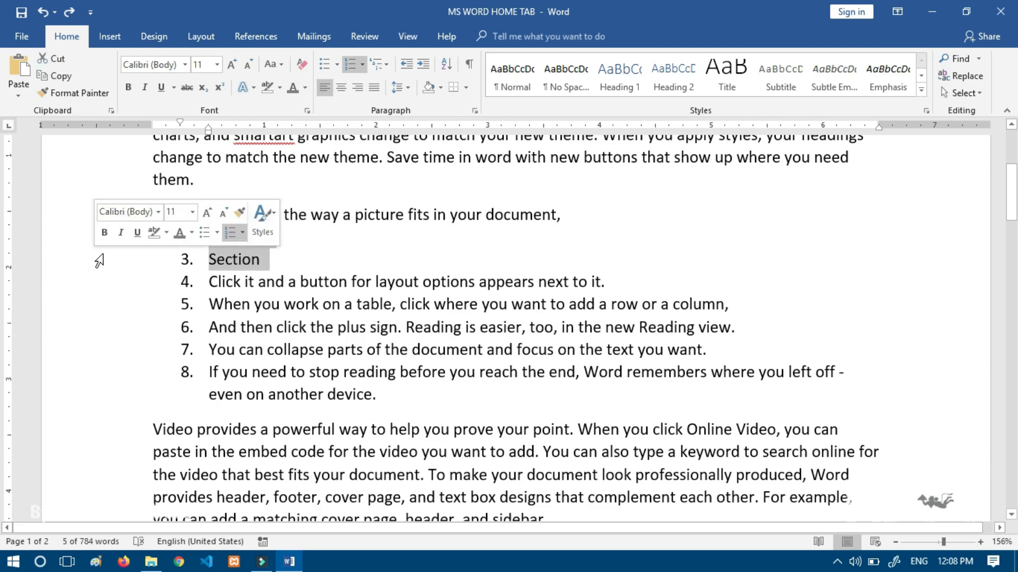
{"action": "key", "text": "Tab"}
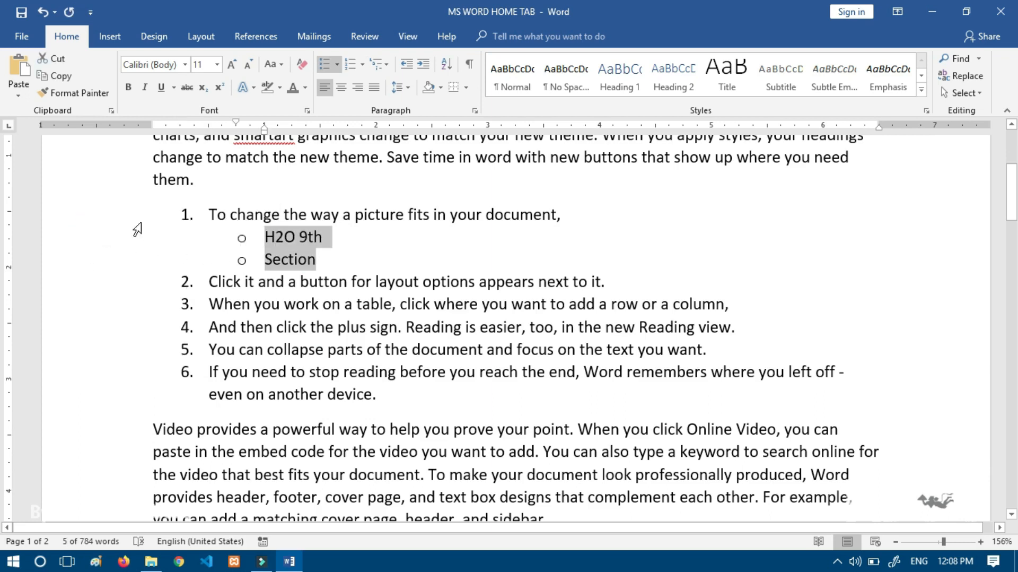
Apply the 1., 1.1., 1.1.1. multilevel numbering format to the whole list, including its sub-items.
{"action": "left_click", "coordinate": [139, 215], "text": "shift"}
{"action": "left_click_drag", "start_coordinate": [143, 326], "coordinate": [146, 397]}
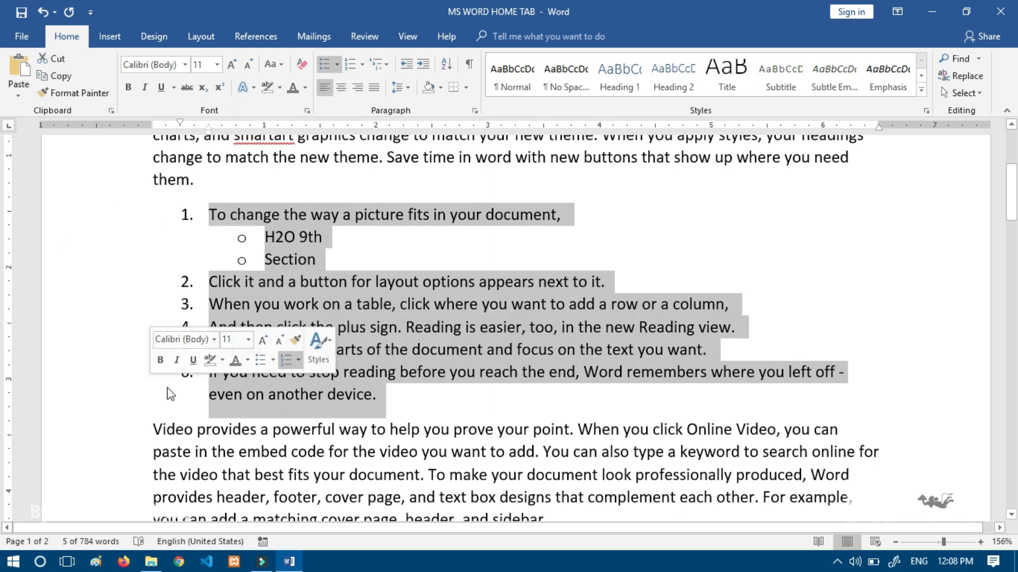
{"action": "left_click", "coordinate": [383, 65]}
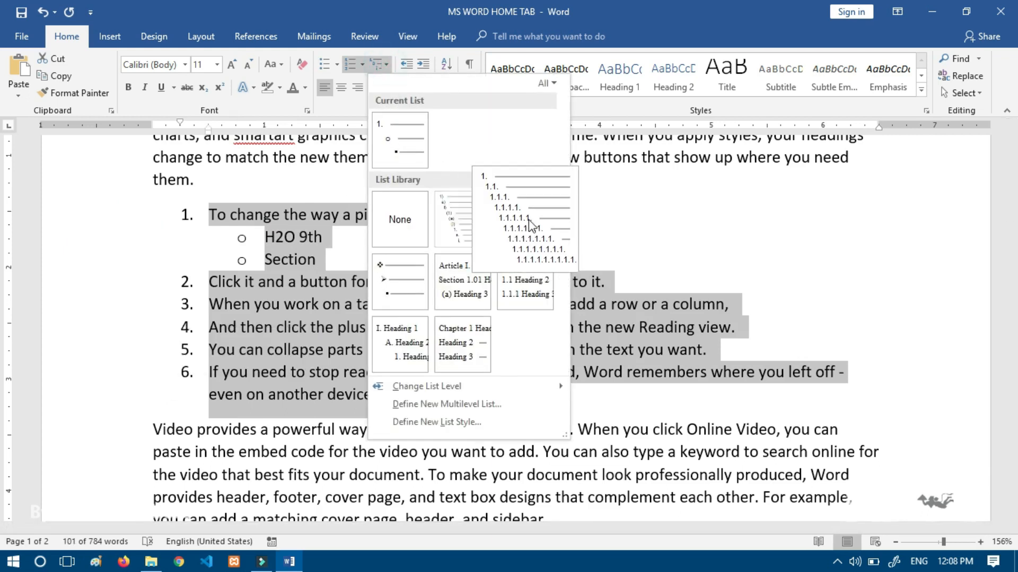
{"action": "left_click", "coordinate": [513, 212]}
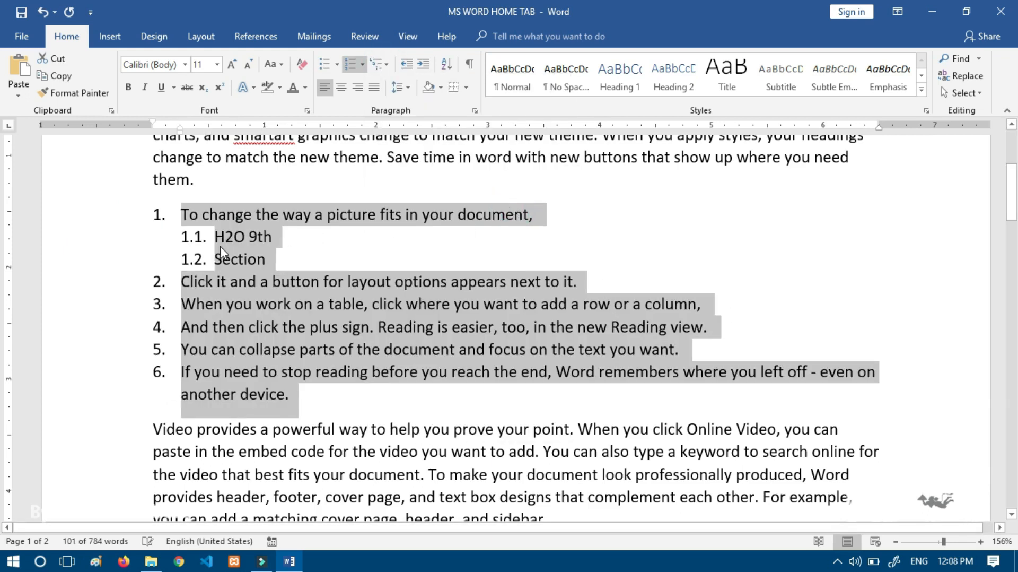
{"action": "left_click", "coordinate": [191, 220]}
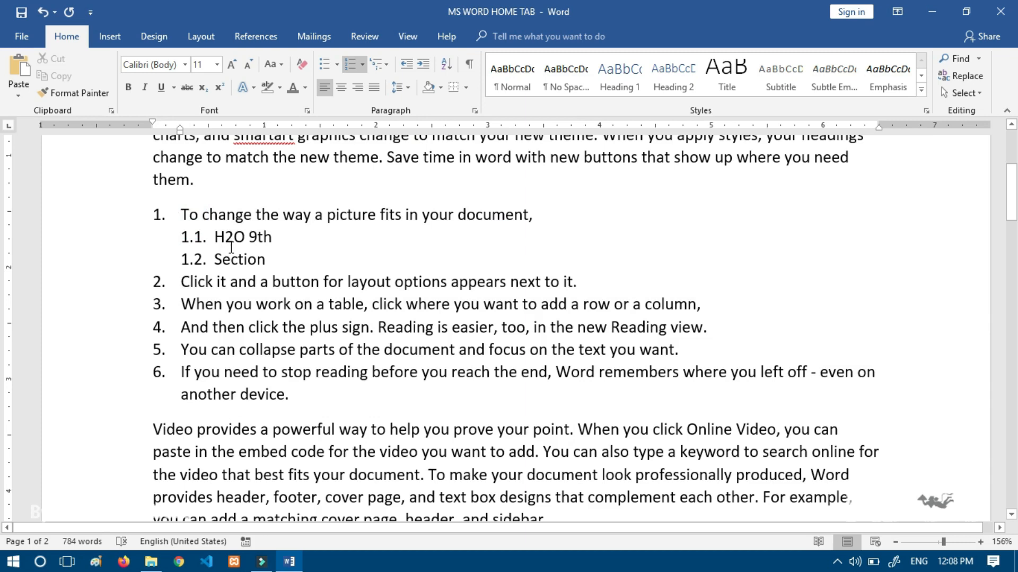
Increase the indent of the "Video provides a powerful way" paragraph below the list to 1 inch and return it to the left margin.
{"action": "scroll", "coordinate": [208, 257], "scroll_direction": "down", "scroll_amount": 3}
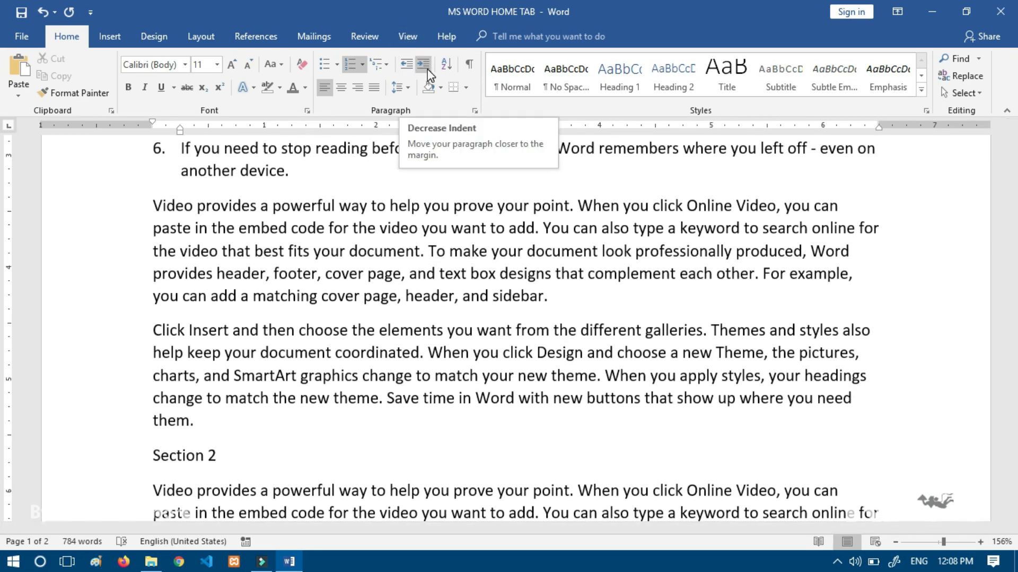
{"action": "left_click_drag", "start_coordinate": [95, 208], "coordinate": [96, 295]}
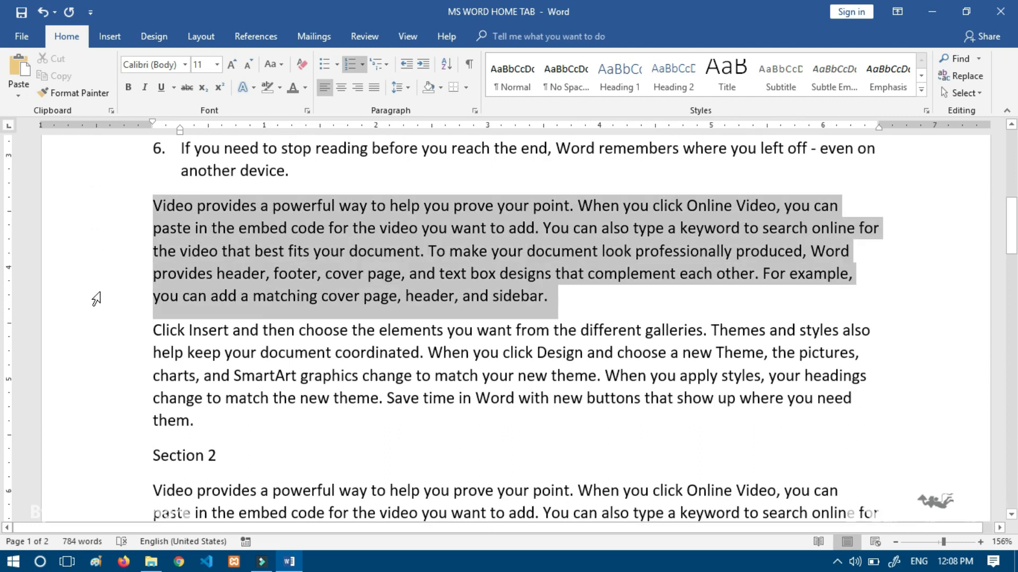
{"action": "left_click", "coordinate": [407, 66]}
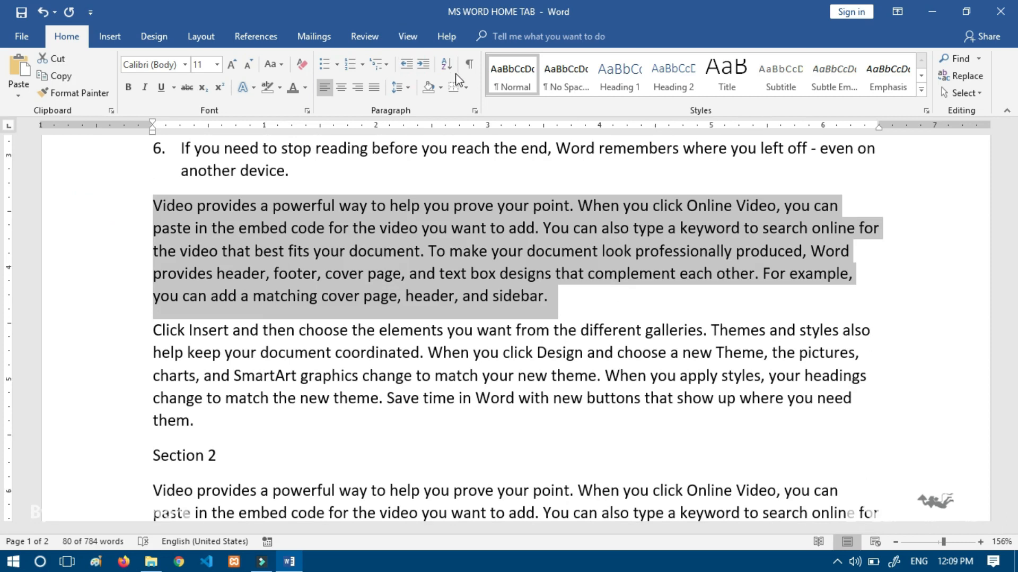
{"action": "left_click", "coordinate": [427, 67]}
{"action": "left_click", "coordinate": [427, 67]}
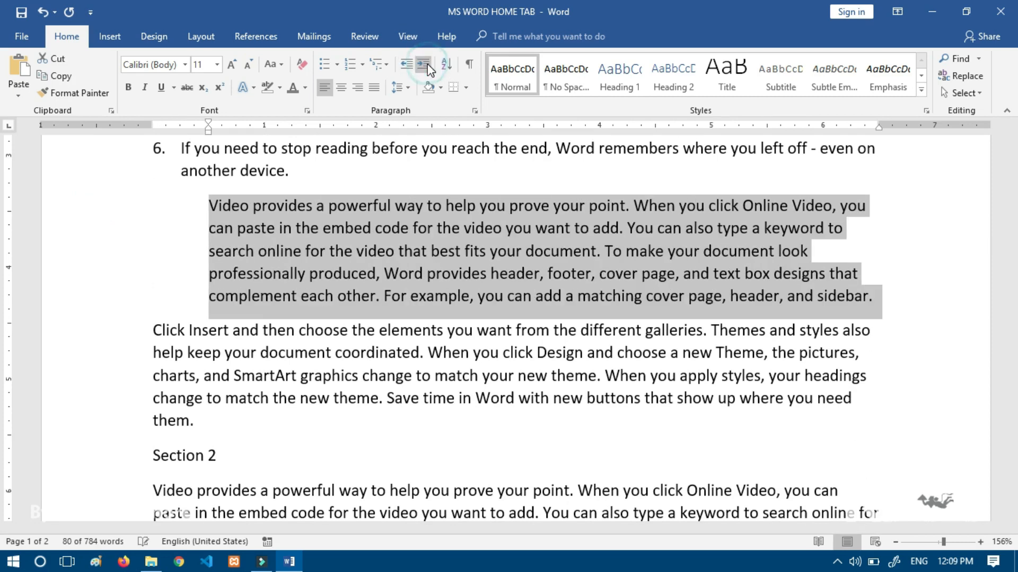
{"action": "left_click", "coordinate": [427, 67]}
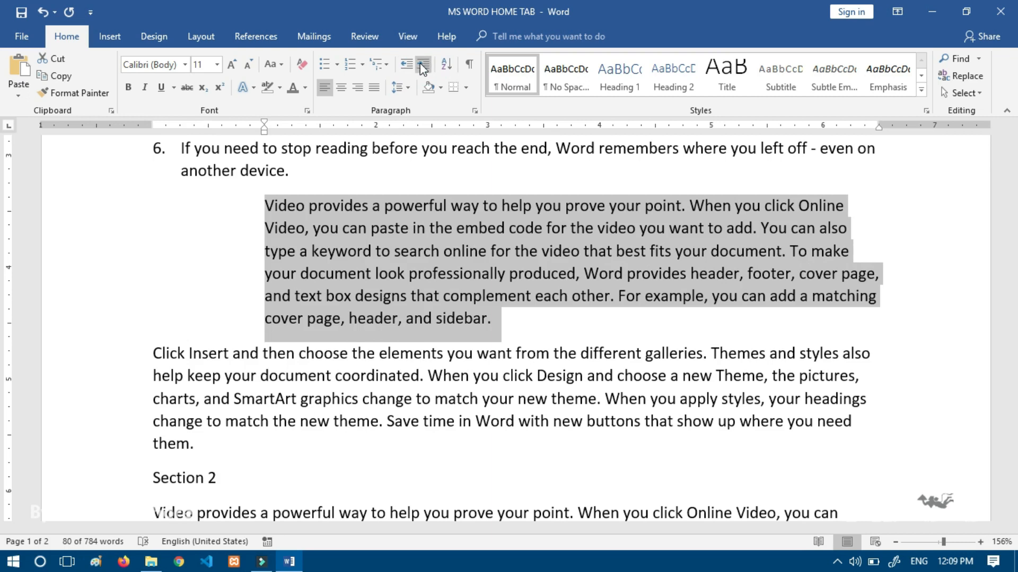
{"action": "left_click", "coordinate": [409, 66]}
{"action": "left_click", "coordinate": [409, 67]}
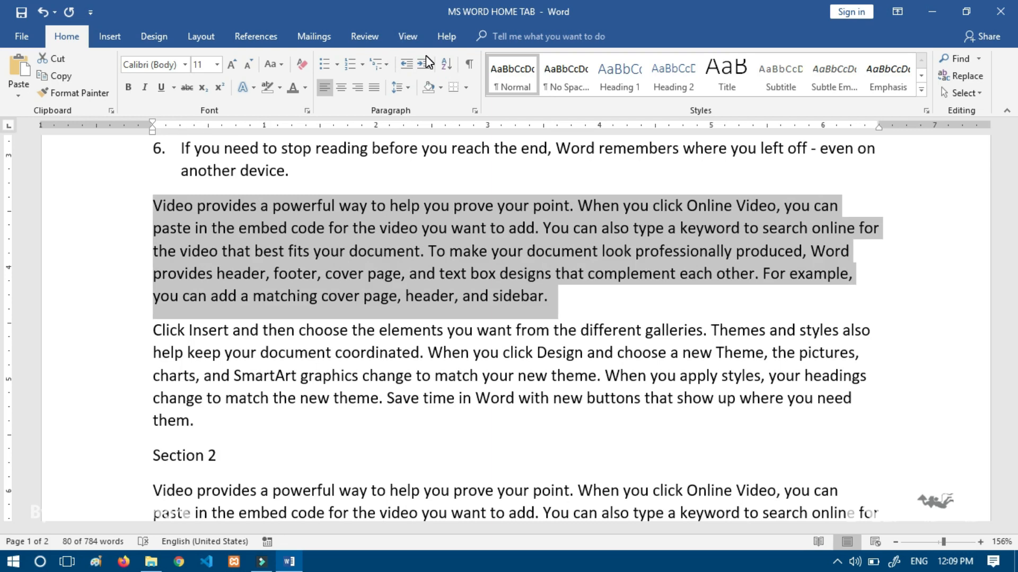
Enter the letters A, C, V, G, Q and R on separate lines at the end of the document.
{"action": "scroll", "coordinate": [494, 200], "scroll_direction": "down", "scroll_amount": 2}
{"action": "scroll", "coordinate": [494, 200], "scroll_direction": "up", "scroll_amount": 2}
{"action": "scroll", "coordinate": [349, 264], "scroll_direction": "down", "scroll_amount": 10}
{"action": "scroll", "coordinate": [348, 264], "scroll_direction": "up", "scroll_amount": 3}
{"action": "scroll", "coordinate": [238, 246], "scroll_direction": "down", "scroll_amount": 3}
{"action": "left_click", "coordinate": [196, 265]}
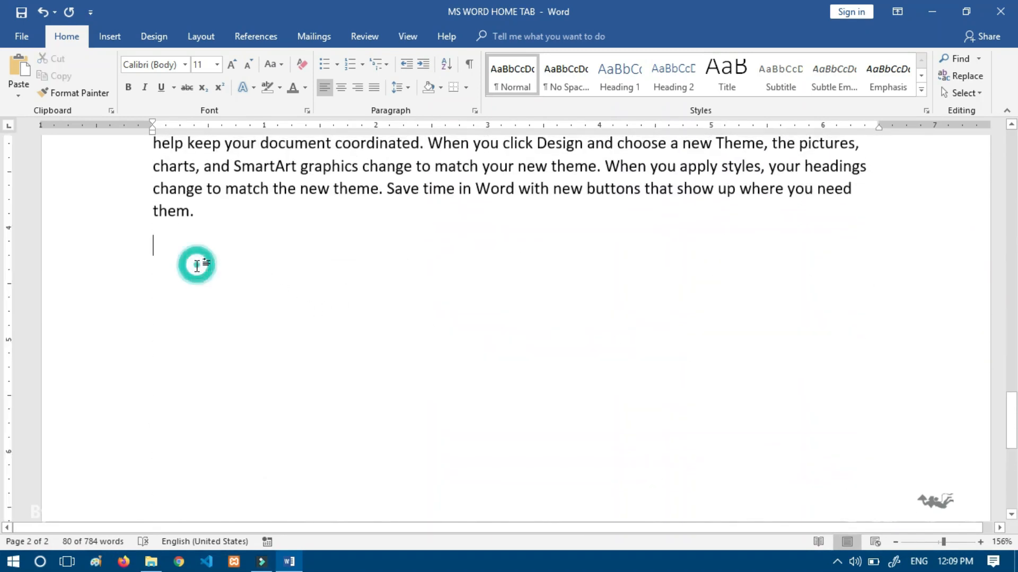
{"action": "type", "text": "A"}
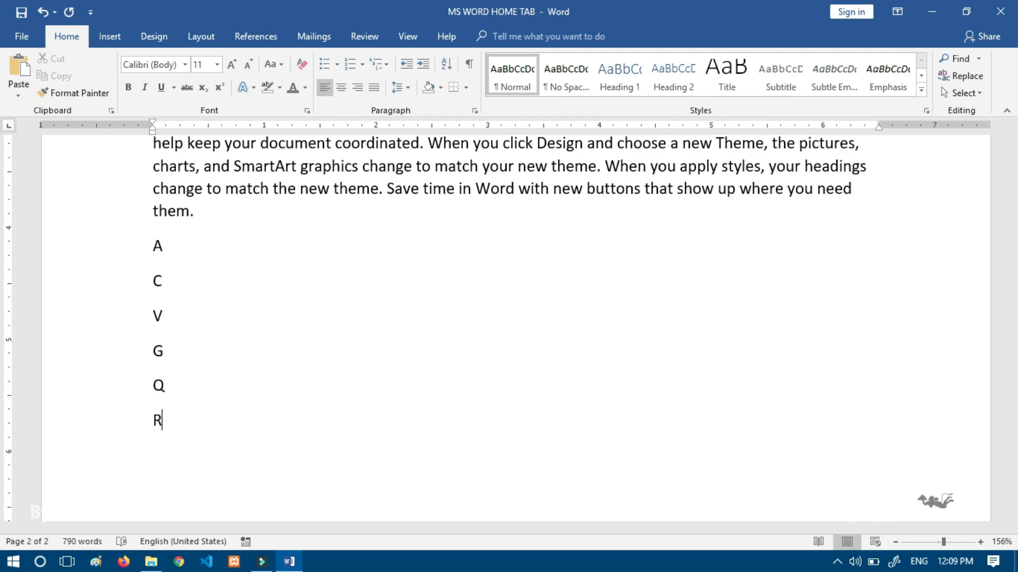
Sort the lines A, C, V, G, Q and R as text paragraphs in ascending order.
{"action": "left_click_drag", "start_coordinate": [107, 249], "coordinate": [153, 424]}
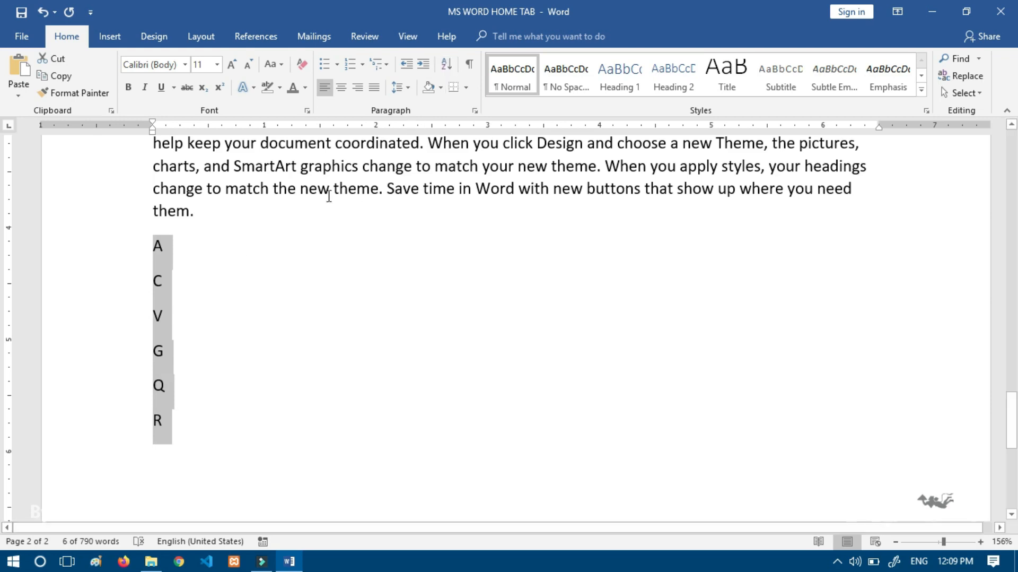
{"action": "left_click", "coordinate": [448, 64]}
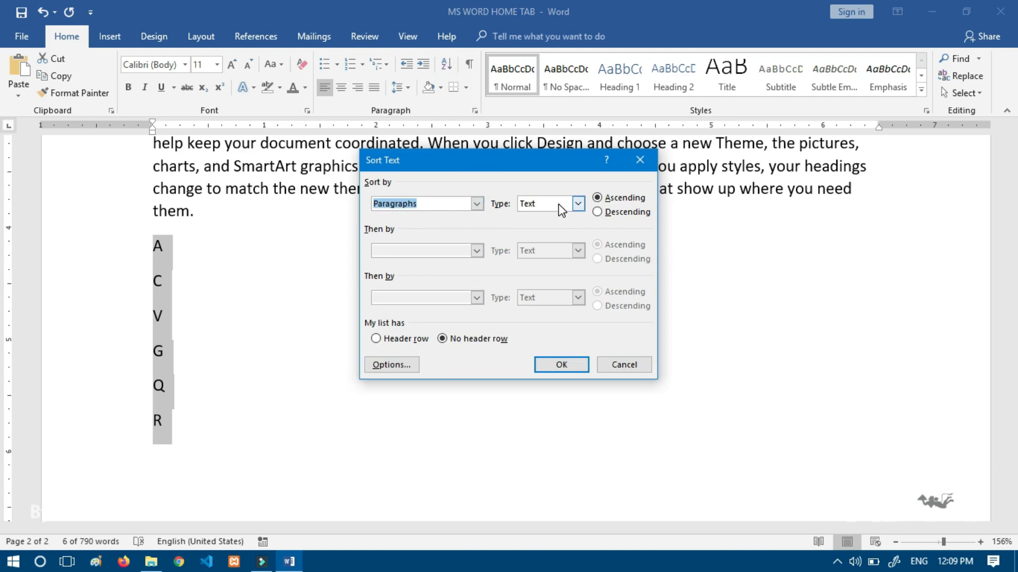
{"action": "left_click", "coordinate": [581, 365]}
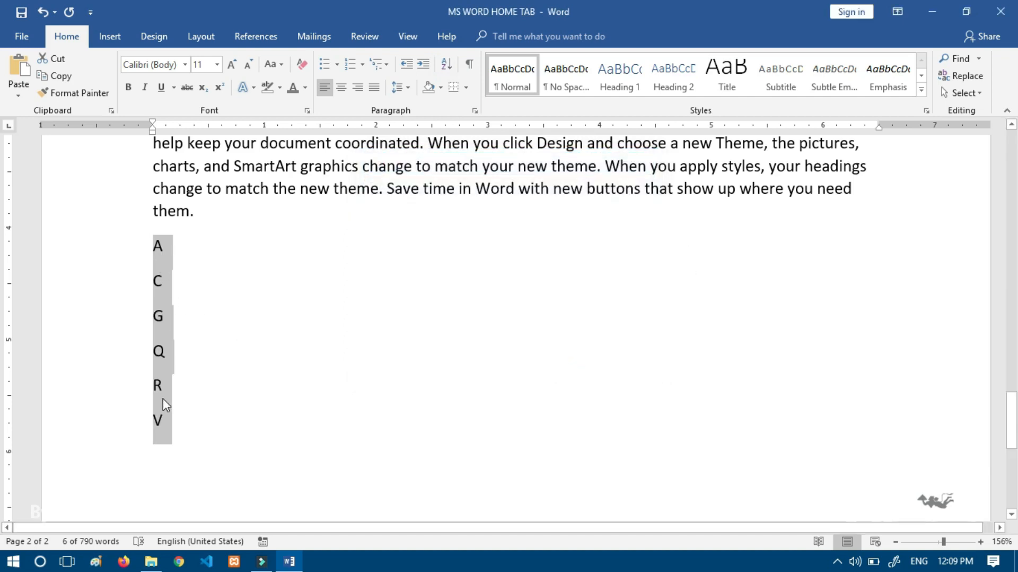
{"action": "left_click", "coordinate": [272, 364]}
Enter the numbers 1, 4, 2, 3, 7, 5 and 6 on separate lines below the letters, leaving one blank line between.
{"action": "left_click", "coordinate": [175, 437]}
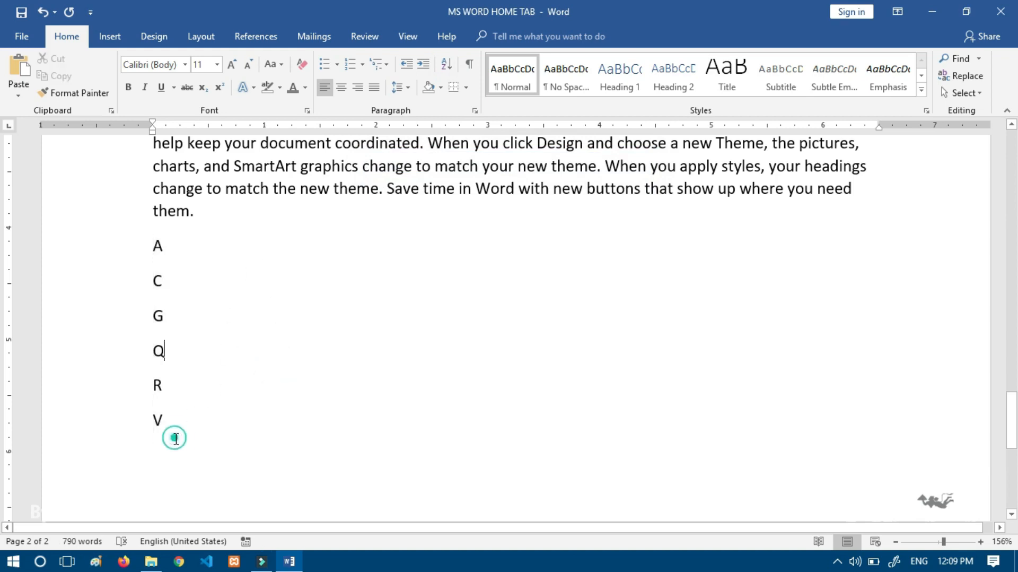
{"action": "key", "text": "Return"}
{"action": "type", "text": "1"}
{"action": "key", "text": "Return"}
{"action": "type", "text": "4"}
{"action": "key", "text": "Return"}
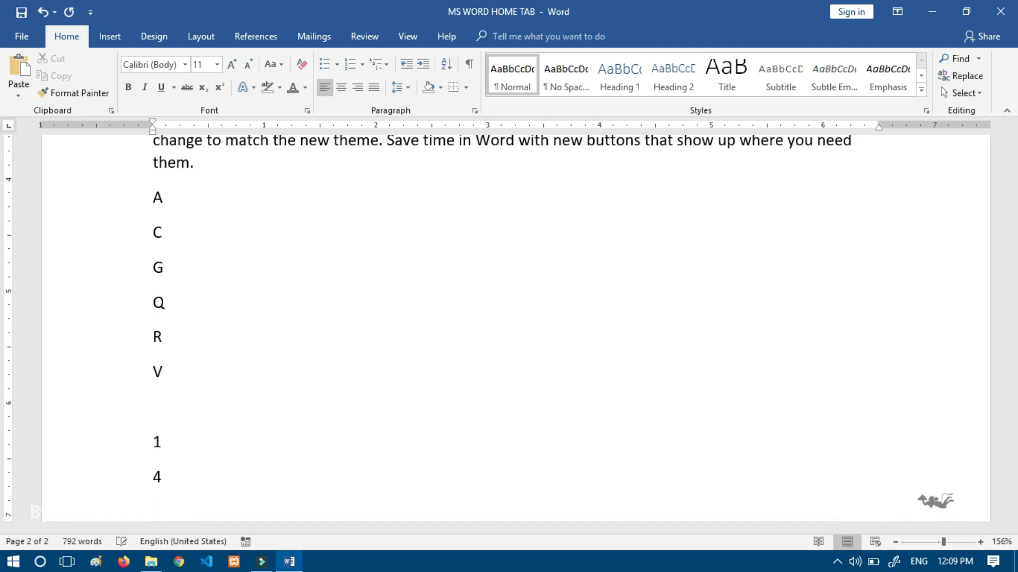
{"action": "type", "text": "2"}
{"action": "key", "text": "Return"}
{"action": "key", "text": "Return"}
{"action": "type", "text": "7"}
{"action": "key", "text": "Return"}
{"action": "type", "text": "5"}
{"action": "key", "text": "Return"}
{"action": "type", "text": "6"}
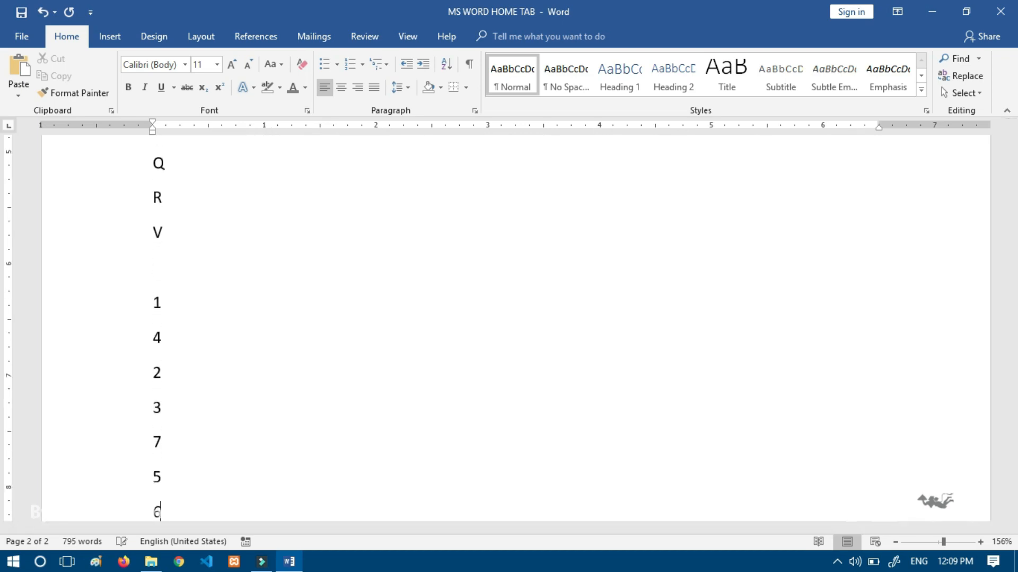
Sort the seven number lines at the end of the document by Number in ascending order.
{"action": "scroll", "coordinate": [200, 400], "scroll_direction": "down", "scroll_amount": 2}
{"action": "scroll", "coordinate": [163, 272], "scroll_direction": "down", "scroll_amount": 1}
{"action": "scroll", "coordinate": [150, 223], "scroll_direction": "up", "scroll_amount": 1}
{"action": "left_click", "coordinate": [140, 186]}
{"action": "left_click_drag", "start_coordinate": [158, 231], "coordinate": [181, 406]}
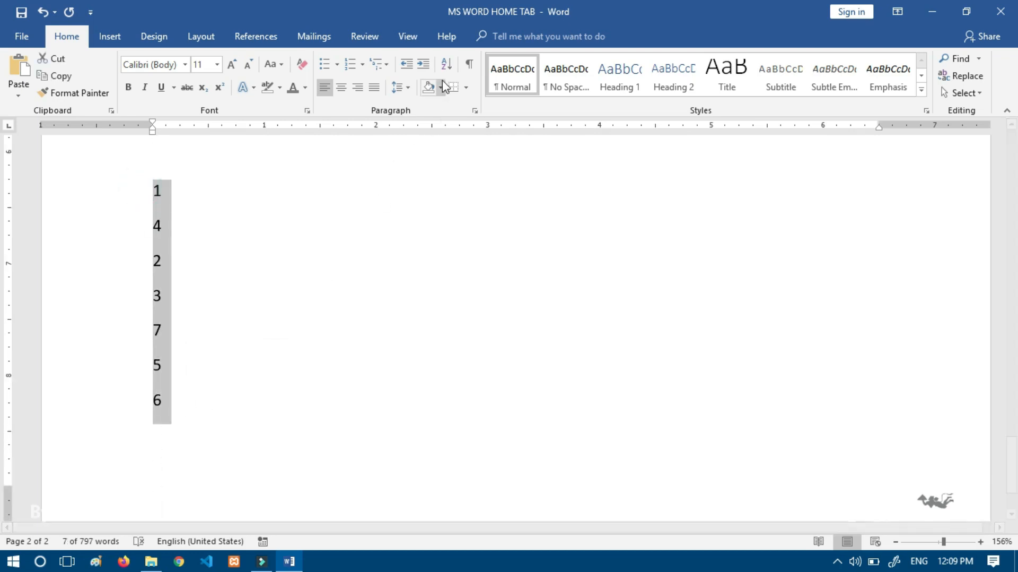
{"action": "left_click", "coordinate": [444, 62]}
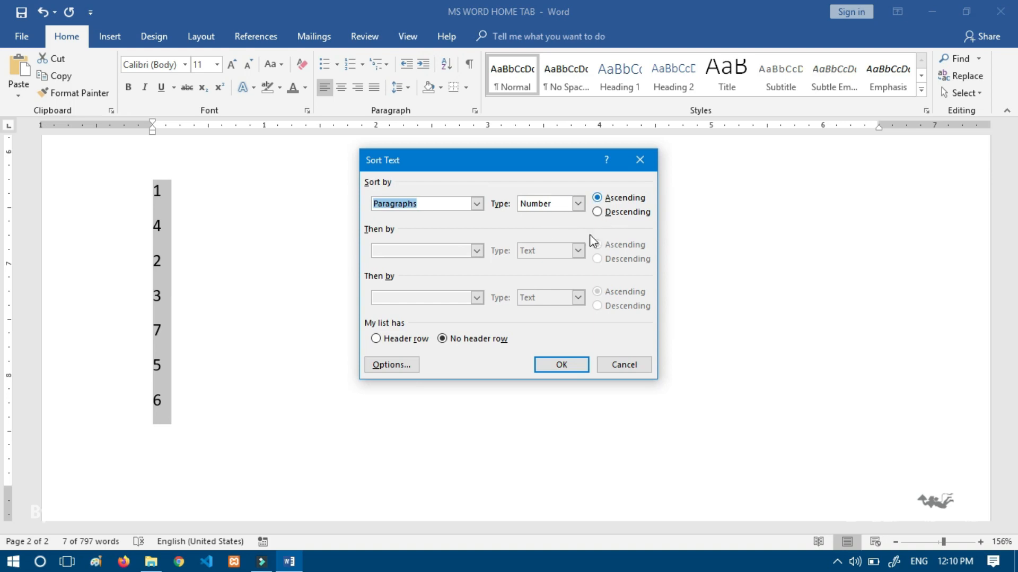
{"action": "left_click", "coordinate": [584, 365]}
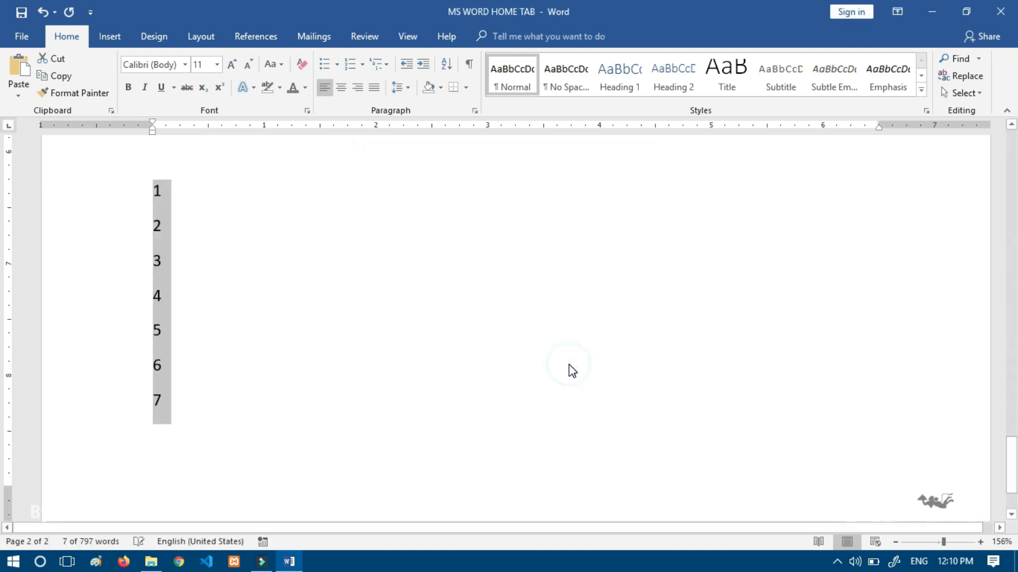
Center the "Video provides a powerful way" paragraph below the numbered list on page 1, and then right-align it.
{"action": "scroll", "coordinate": [257, 268], "scroll_direction": "up", "scroll_amount": 5}
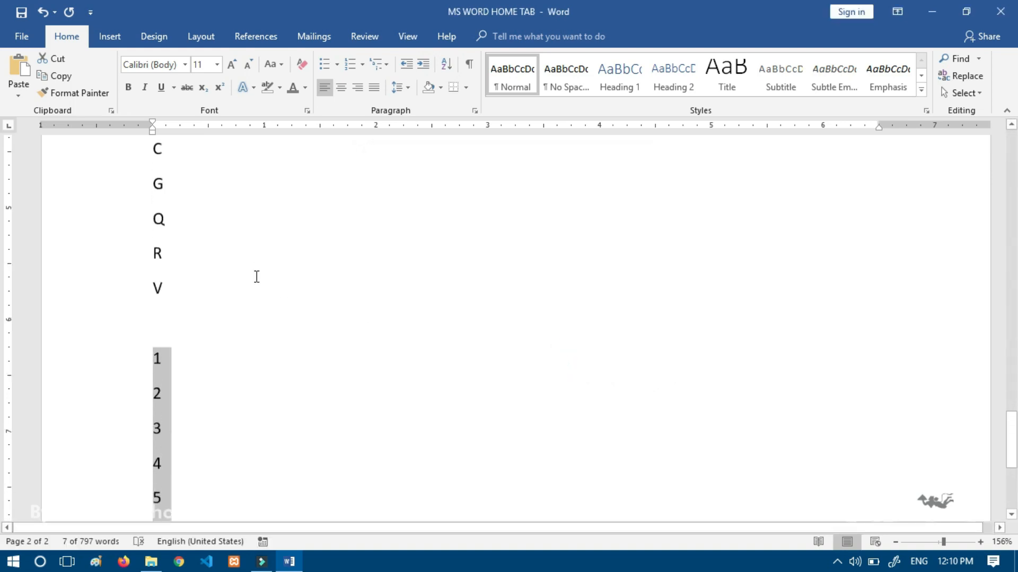
{"action": "scroll", "coordinate": [259, 275], "scroll_direction": "up", "scroll_amount": 3}
{"action": "scroll", "coordinate": [260, 286], "scroll_direction": "down", "scroll_amount": 3}
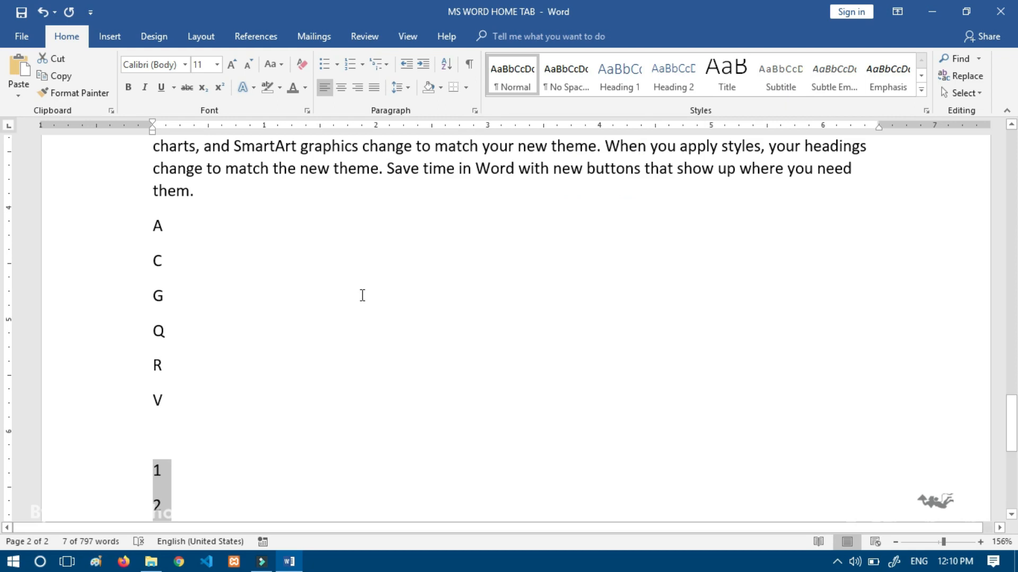
{"action": "scroll", "coordinate": [366, 296], "scroll_direction": "up", "scroll_amount": 4}
{"action": "scroll", "coordinate": [375, 296], "scroll_direction": "up", "scroll_amount": 4}
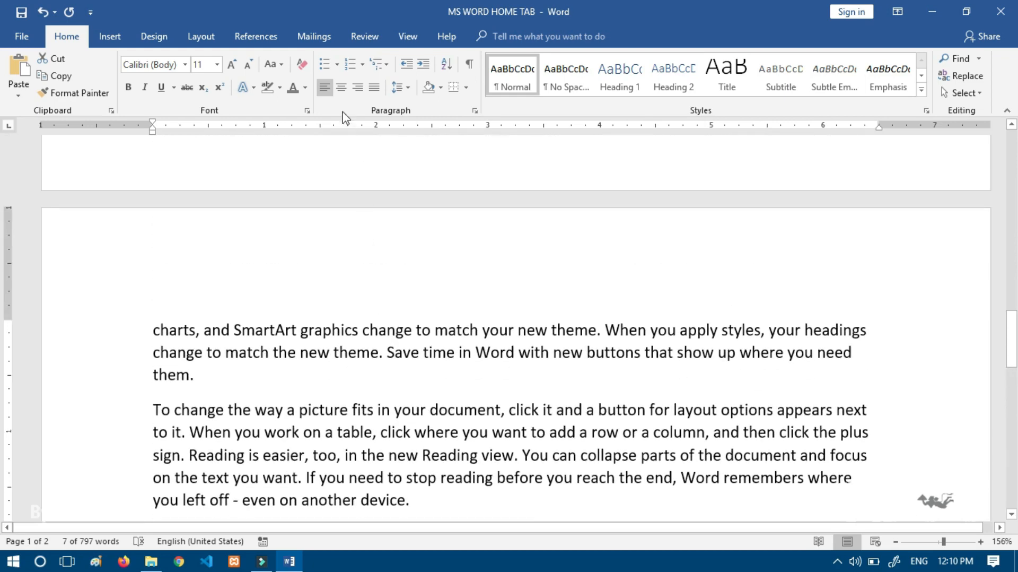
{"action": "scroll", "coordinate": [210, 330], "scroll_direction": "down", "scroll_amount": 2}
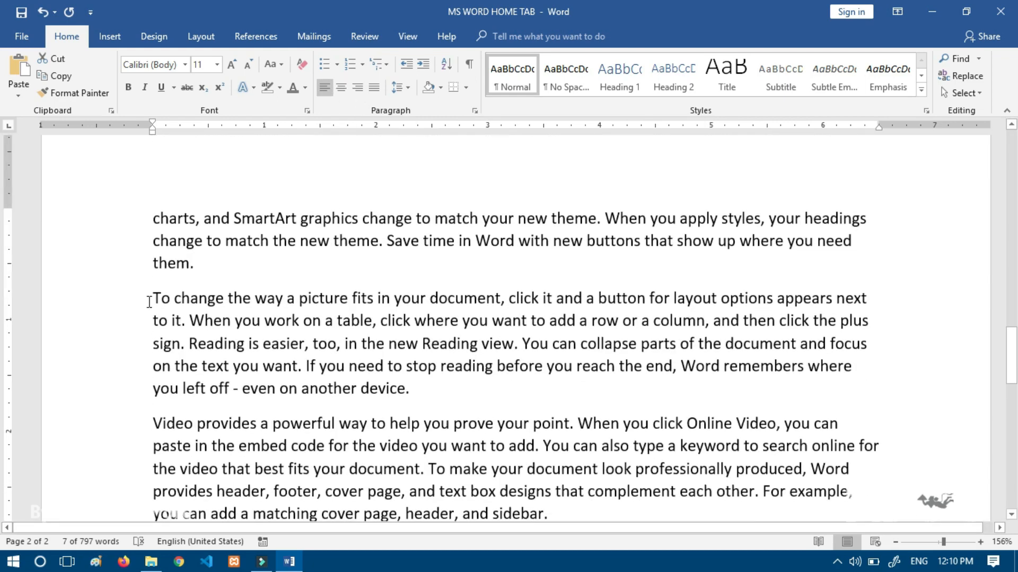
{"action": "scroll", "coordinate": [286, 297], "scroll_direction": "down", "scroll_amount": 2}
{"action": "scroll", "coordinate": [285, 297], "scroll_direction": "up", "scroll_amount": 8}
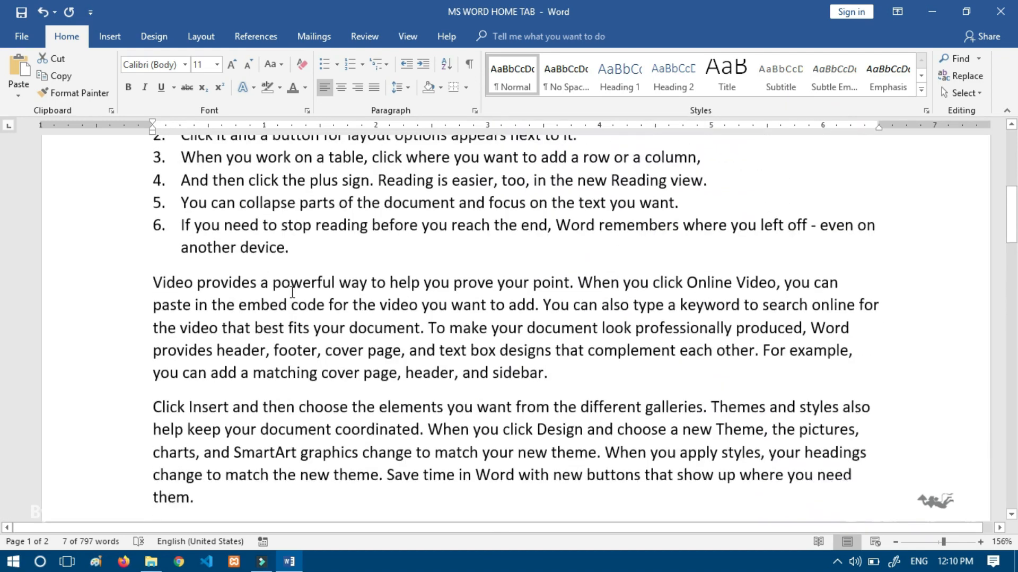
{"action": "scroll", "coordinate": [292, 293], "scroll_direction": "down", "scroll_amount": 1}
{"action": "left_click", "coordinate": [148, 296]}
{"action": "left_click_drag", "start_coordinate": [148, 296], "coordinate": [554, 390]}
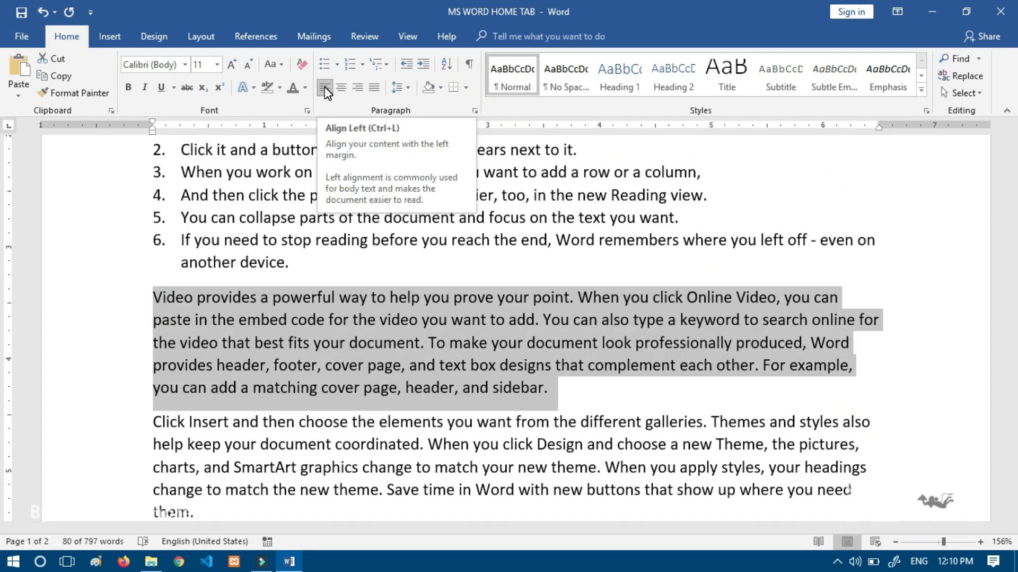
{"action": "left_click", "coordinate": [342, 89]}
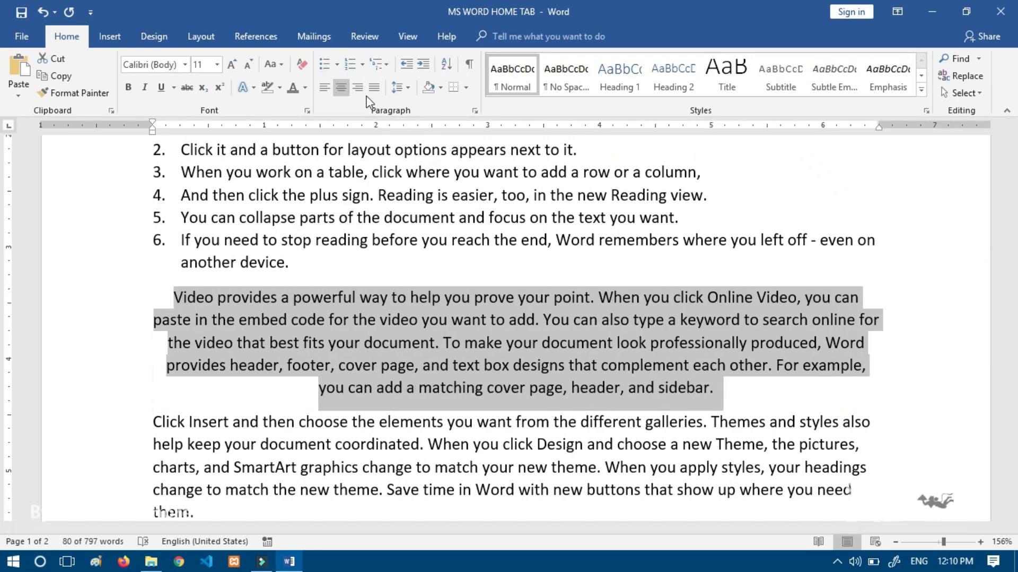
{"action": "left_click", "coordinate": [359, 88]}
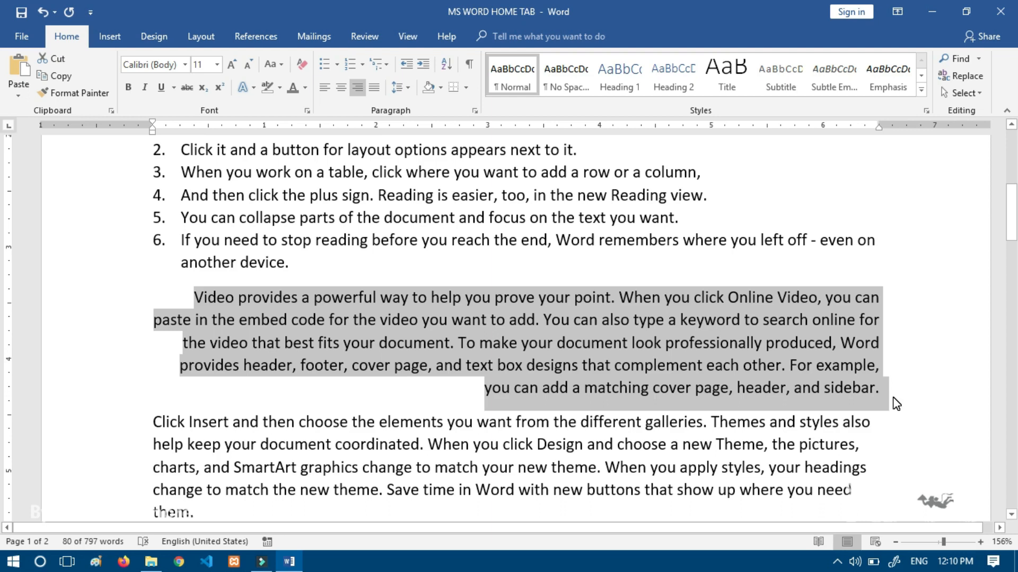
{"action": "left_click", "coordinate": [419, 301]}
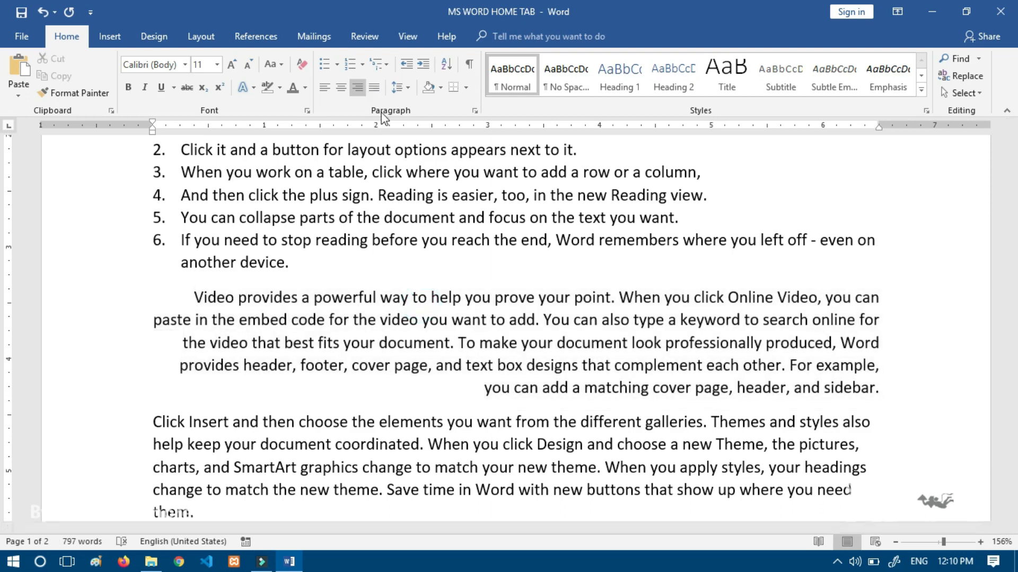
Justify the "Video provides a powerful way" paragraph below the numbered list.
{"action": "left_click_drag", "start_coordinate": [193, 297], "coordinate": [903, 393]}
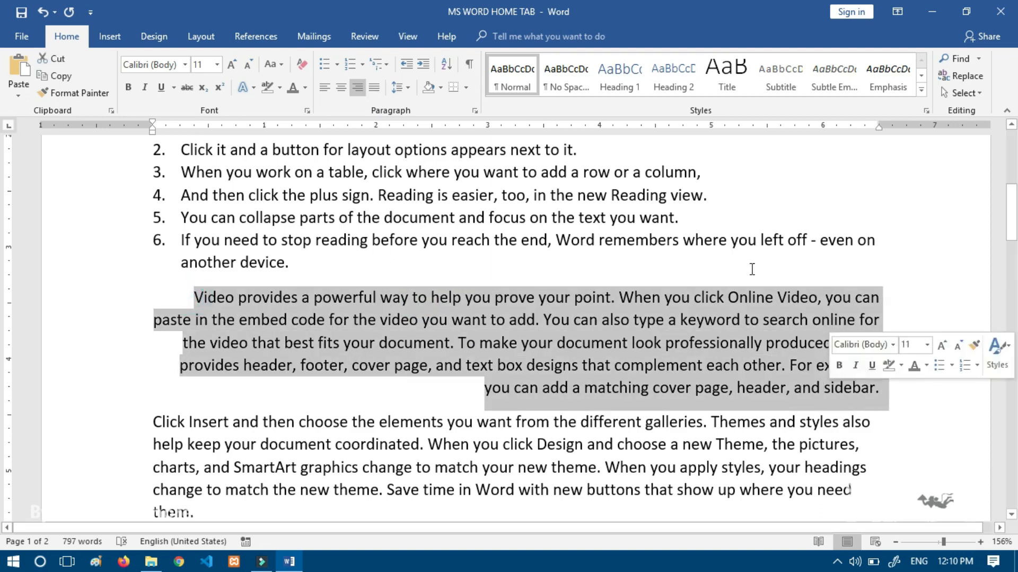
{"action": "left_click", "coordinate": [375, 88]}
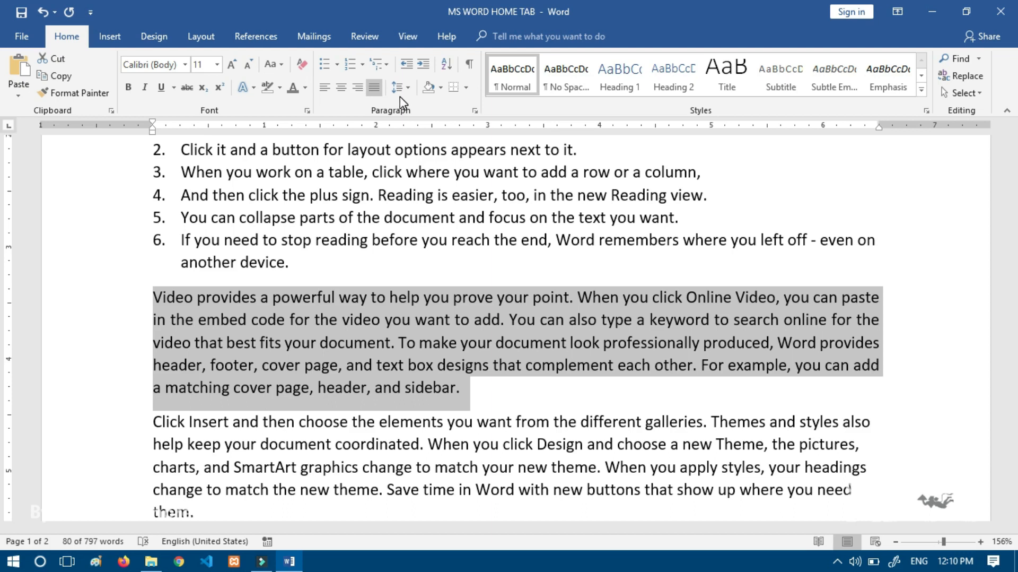
{"action": "left_click", "coordinate": [479, 322]}
Set the line spacing of the justified "Video provides a powerful way" paragraph to 1.5 and undo the change.
{"action": "left_click_drag", "start_coordinate": [150, 298], "coordinate": [470, 390]}
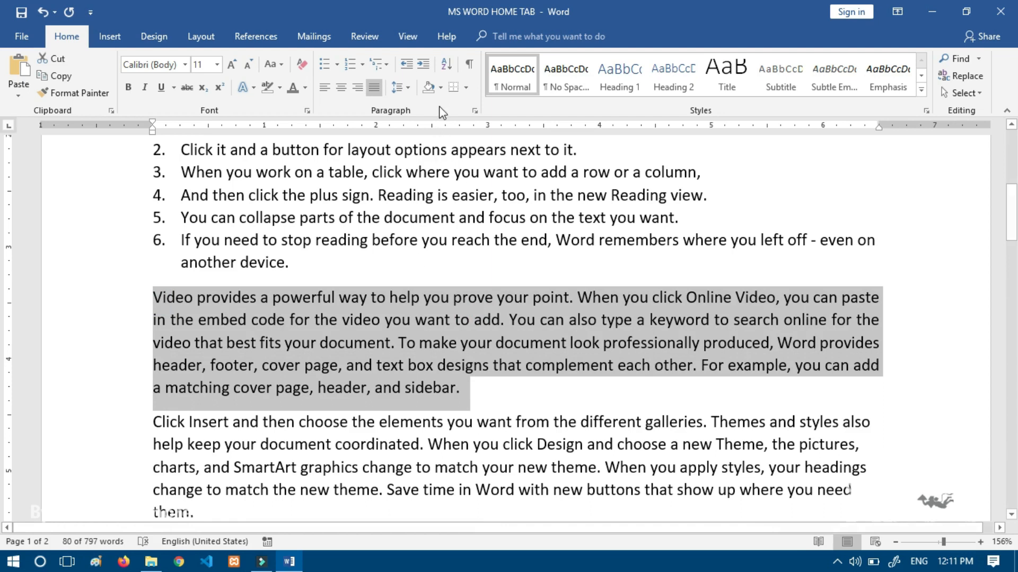
{"action": "left_click", "coordinate": [407, 91]}
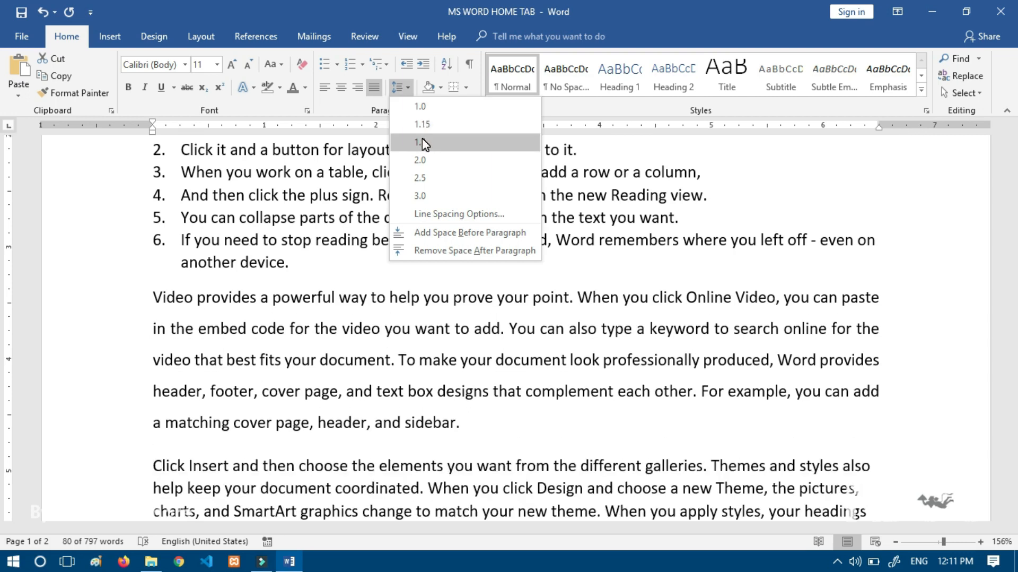
{"action": "left_click", "coordinate": [423, 142]}
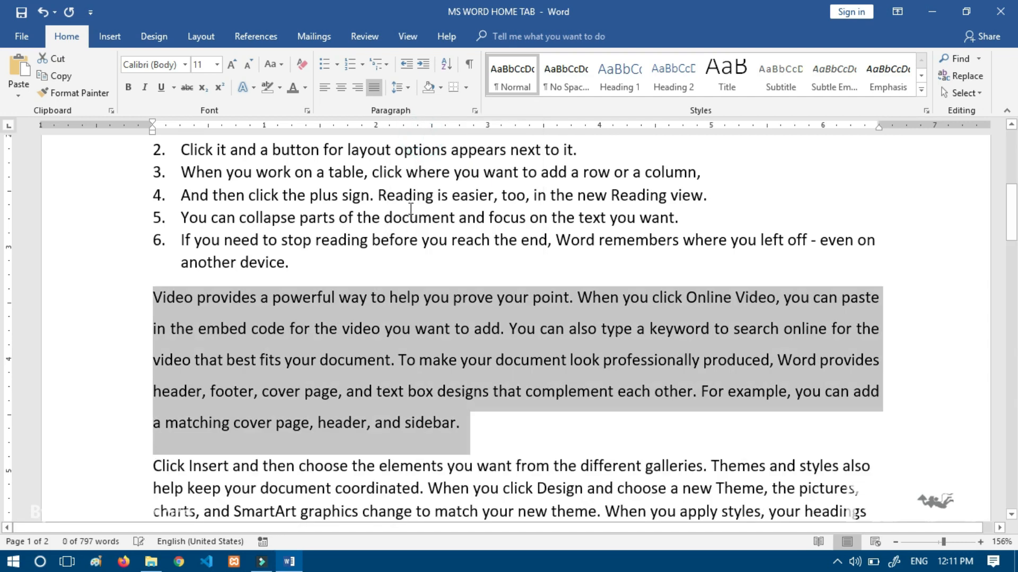
{"action": "left_click", "coordinate": [303, 348]}
{"action": "left_click_drag", "start_coordinate": [137, 297], "coordinate": [147, 421]}
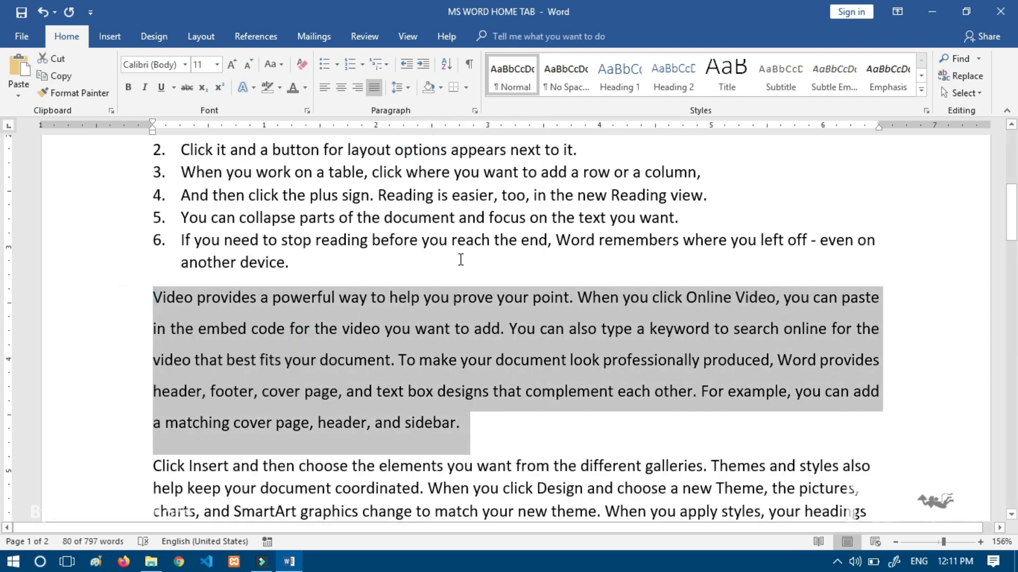
{"action": "key", "text": "ctrl+z"}
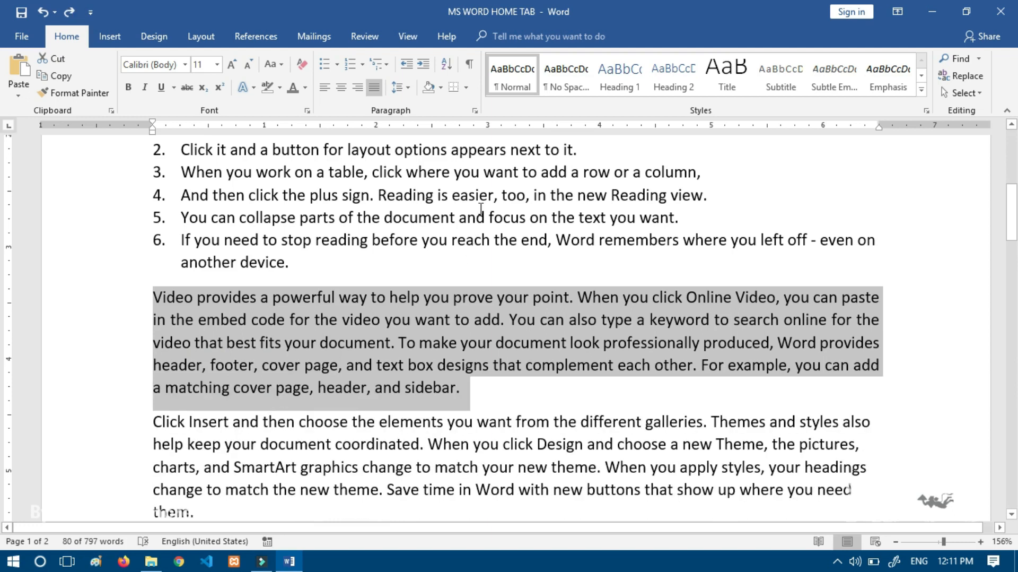
Select the whole "Video provides a powerful way" paragraph and preview light blue theme shading behind it without applying a colour.
{"action": "left_click", "coordinate": [387, 371]}
{"action": "left_click_drag", "start_coordinate": [159, 297], "coordinate": [294, 320]}
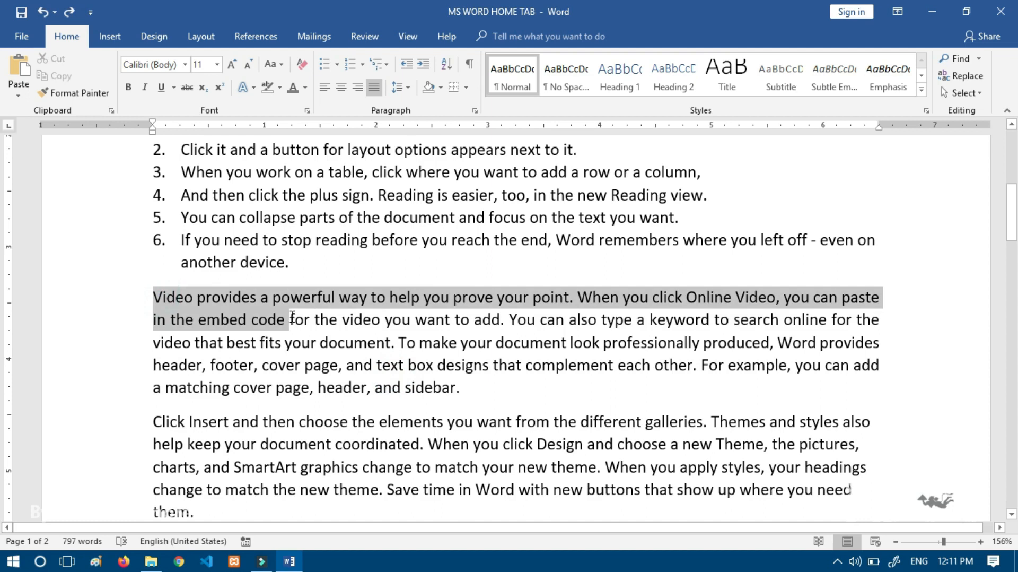
{"action": "left_click", "coordinate": [125, 301]}
{"action": "mouse_move", "coordinate": [156, 303]}
{"action": "left_mouse_down"}
{"action": "mouse_move", "coordinate": [395, 345]}
{"action": "mouse_move", "coordinate": [471, 384]}
{"action": "left_mouse_up"}
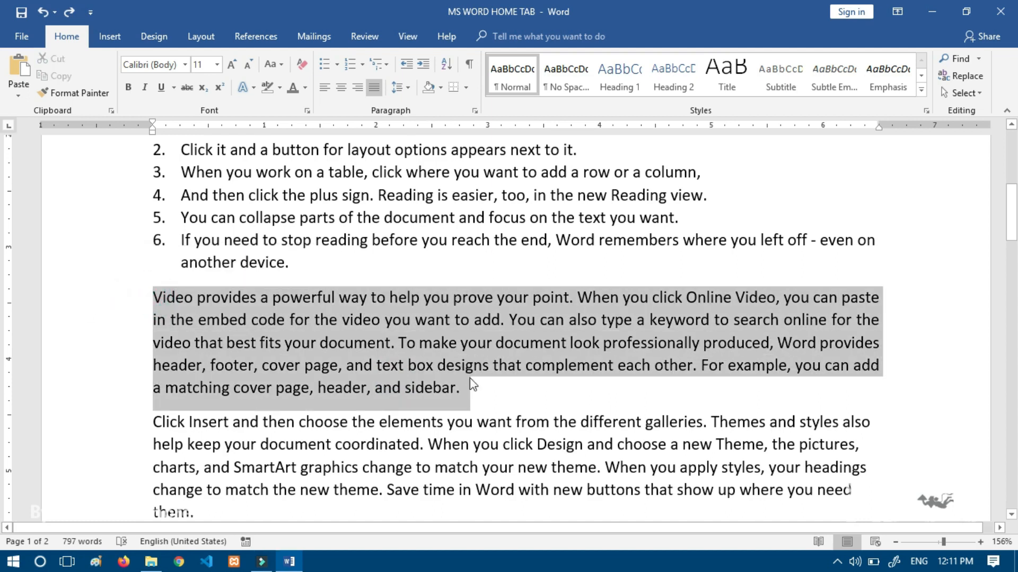
{"action": "left_click", "coordinate": [441, 88]}
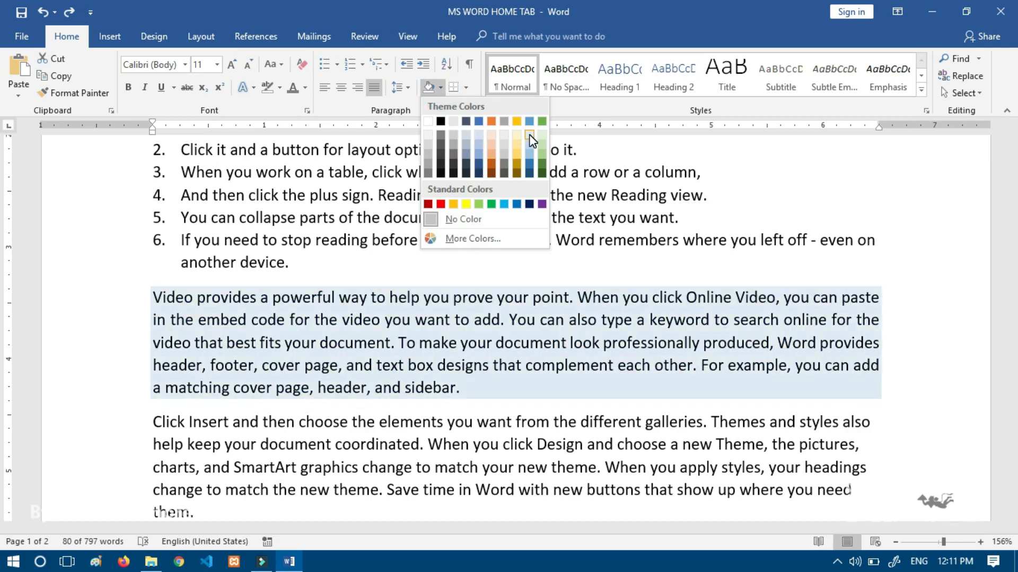
{"action": "left_click", "coordinate": [360, 105]}
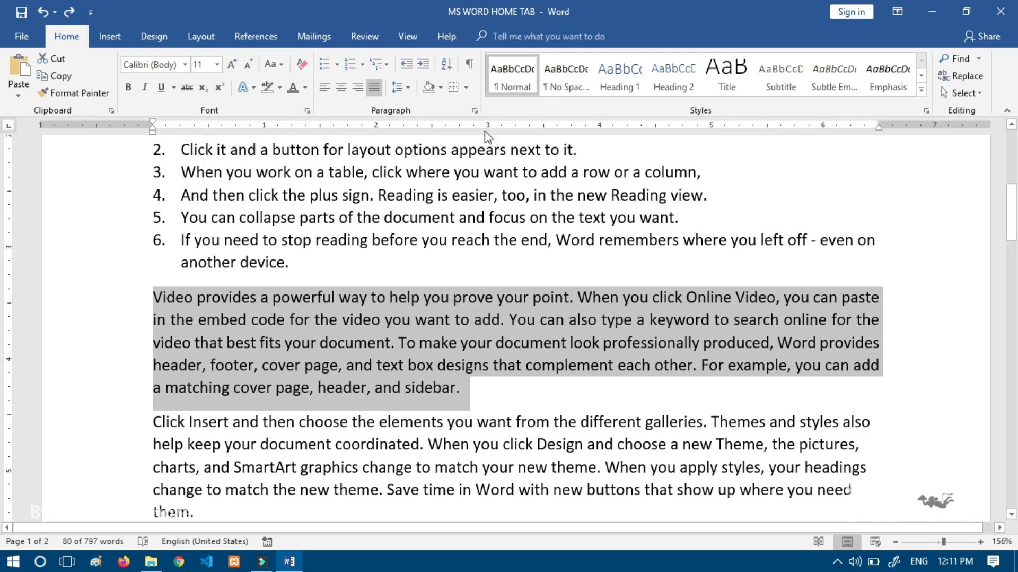
Apply All Borders to the "Video provides a powerful way" paragraph and deselect it.
{"action": "left_click", "coordinate": [465, 88]}
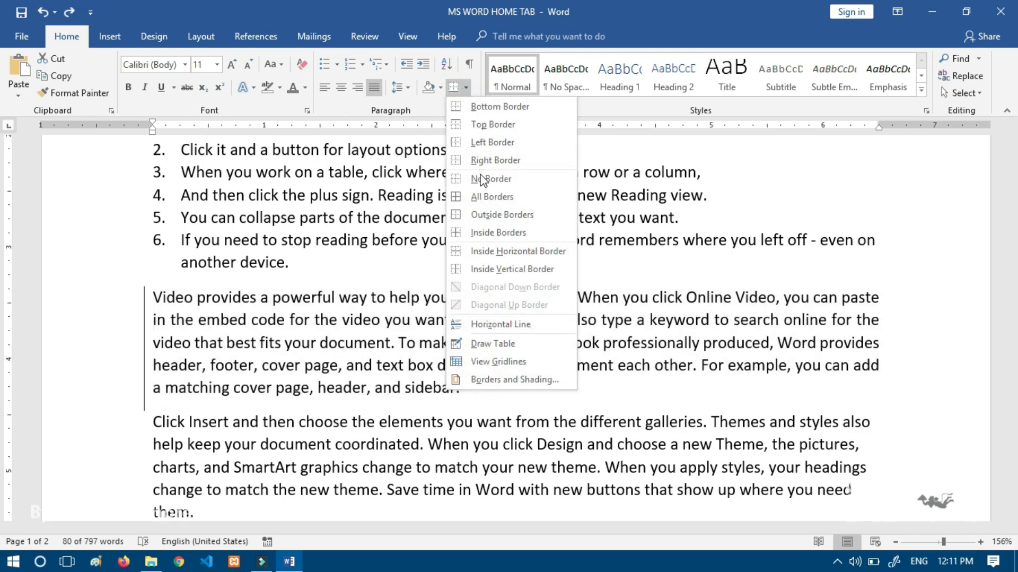
{"action": "left_click", "coordinate": [484, 196]}
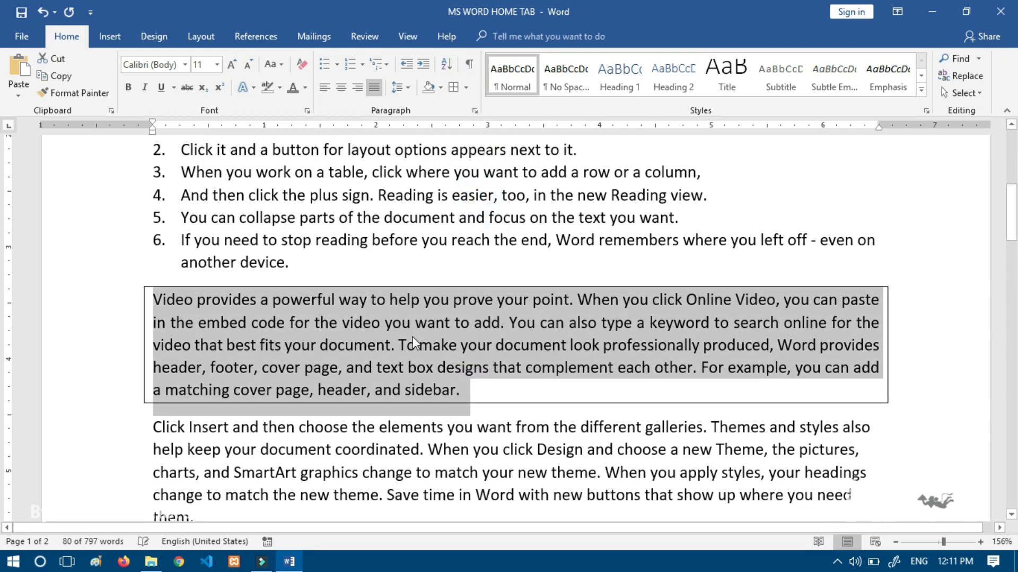
{"action": "left_click", "coordinate": [628, 371]}
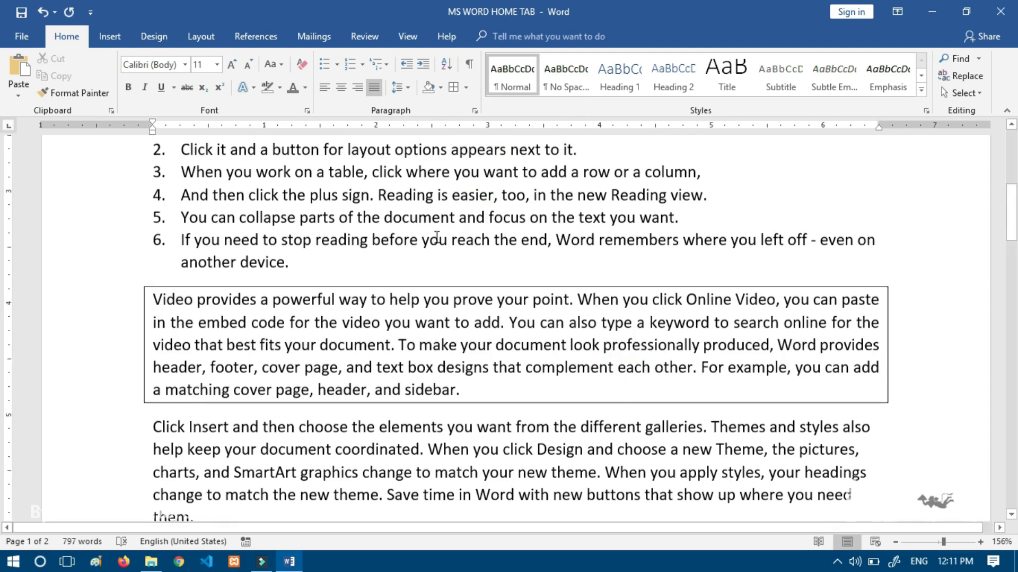
{"action": "scroll", "coordinate": [444, 212], "scroll_direction": "down", "scroll_amount": 2}
{"action": "scroll", "coordinate": [442, 234], "scroll_direction": "up", "scroll_amount": 4}
{"action": "scroll", "coordinate": [442, 234], "scroll_direction": "up", "scroll_amount": 3}
{"action": "scroll", "coordinate": [448, 231], "scroll_direction": "down", "scroll_amount": 3}
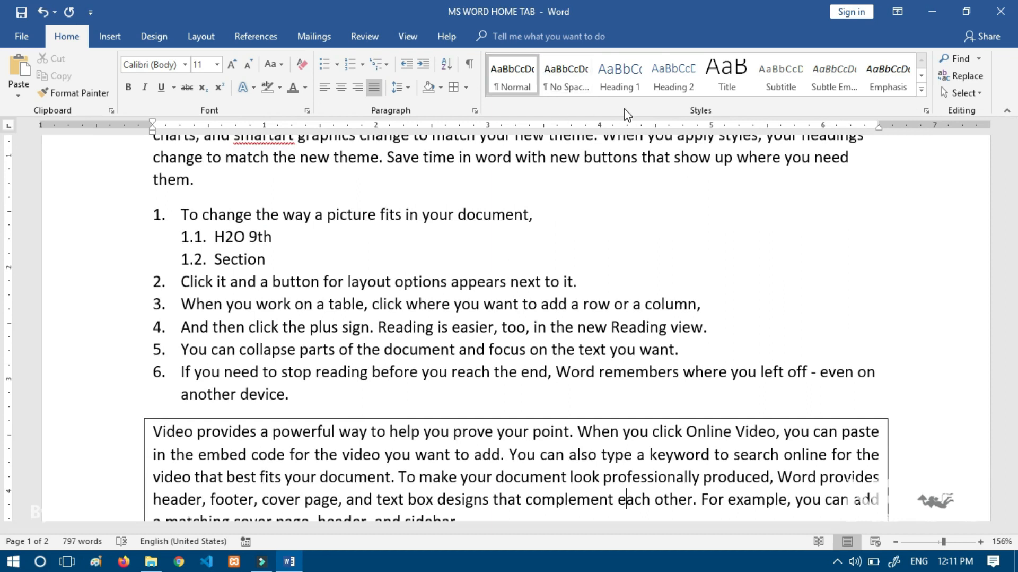
{"action": "left_click", "coordinate": [922, 90]}
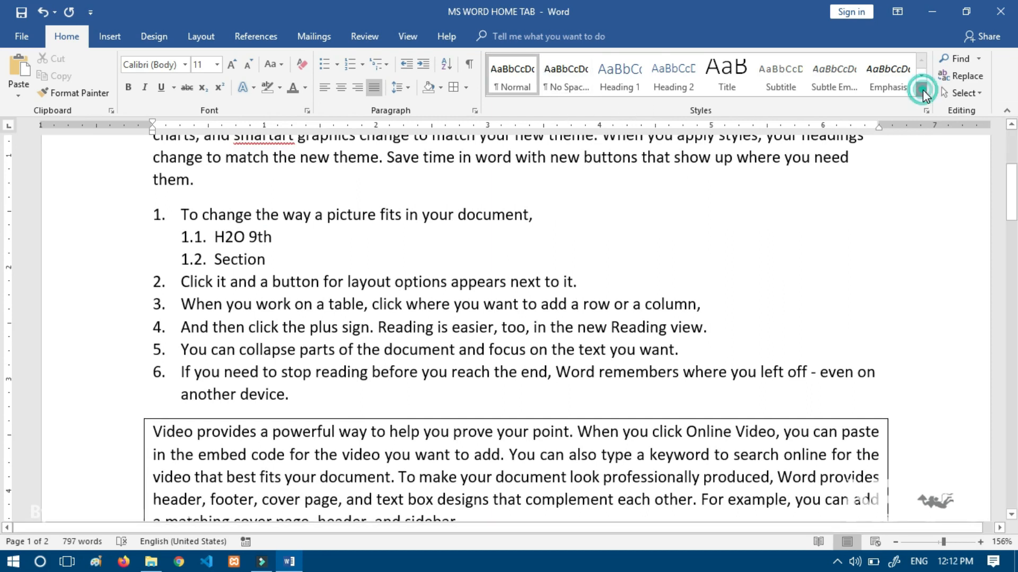
{"action": "left_click", "coordinate": [865, 330]}
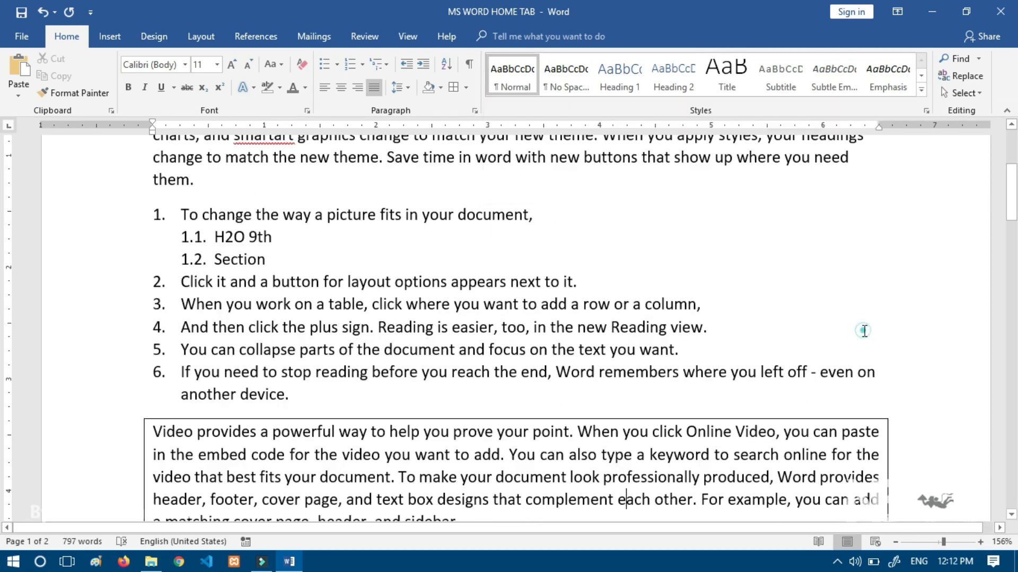
Undo the borders around the "Video provides a powerful way" paragraph below the numbered list.
{"action": "scroll", "coordinate": [864, 331], "scroll_direction": "down", "scroll_amount": 5}
{"action": "scroll", "coordinate": [757, 320], "scroll_direction": "up", "scroll_amount": 4}
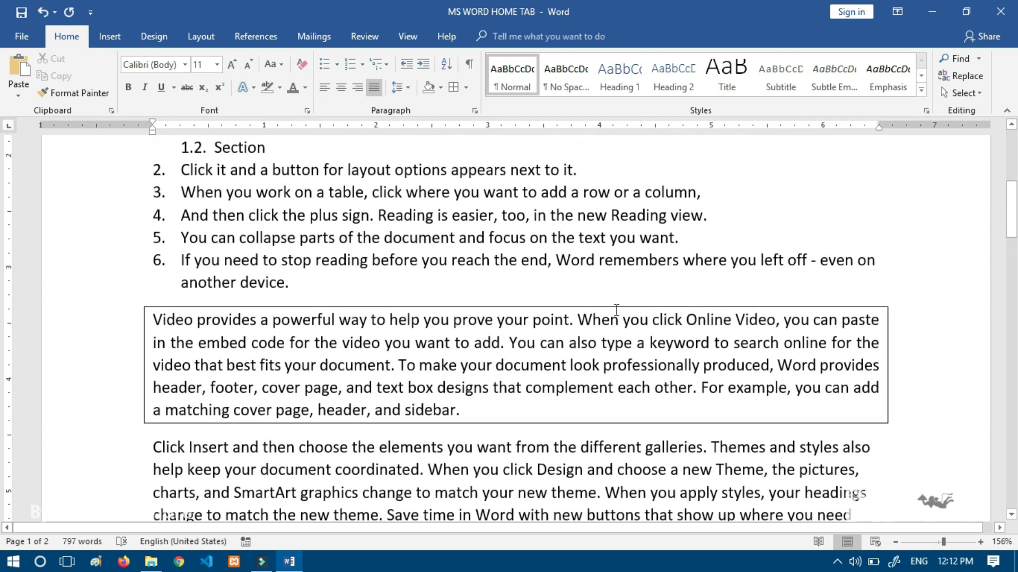
{"action": "triple_click", "coordinate": [617, 309]}
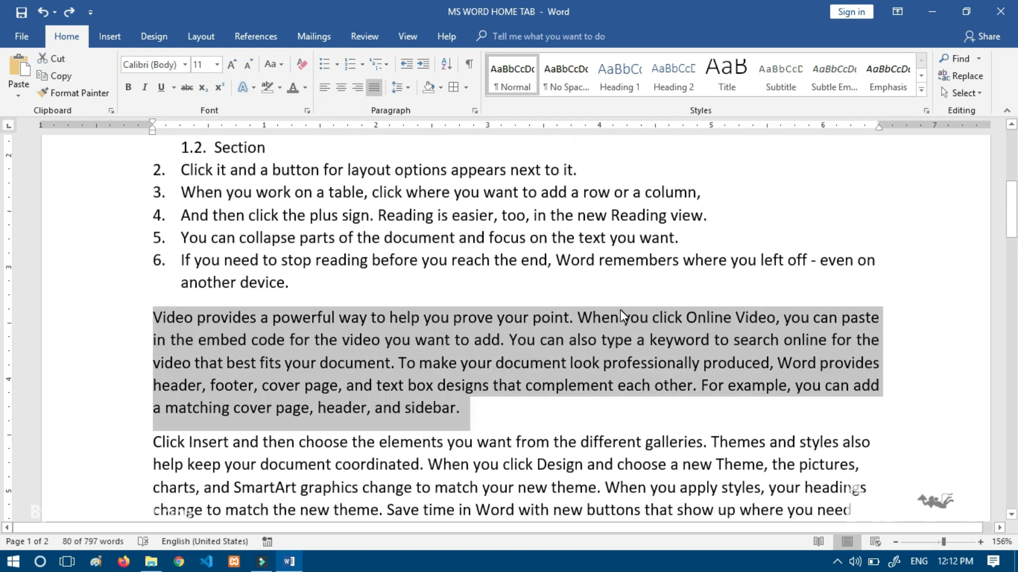
Select the two paragraphs above Section 2 and preview the gallery's styles on them, such as Subtitle and Intense Reference, without applying one.
{"action": "scroll", "coordinate": [428, 306], "scroll_direction": "down", "scroll_amount": 4}
{"action": "scroll", "coordinate": [428, 307], "scroll_direction": "up", "scroll_amount": 1}
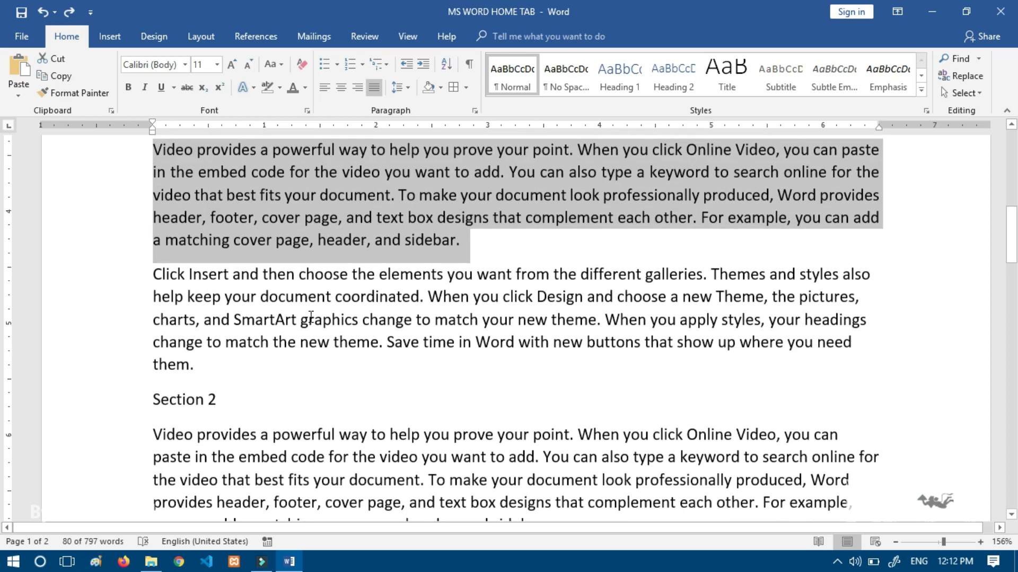
{"action": "left_click", "coordinate": [308, 319]}
{"action": "left_click_drag", "start_coordinate": [153, 149], "coordinate": [220, 370]}
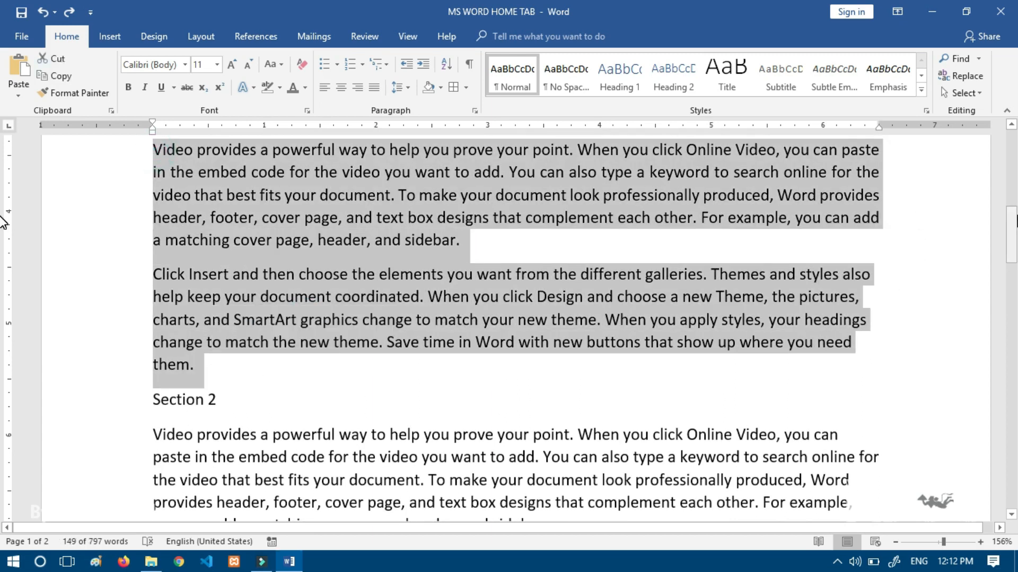
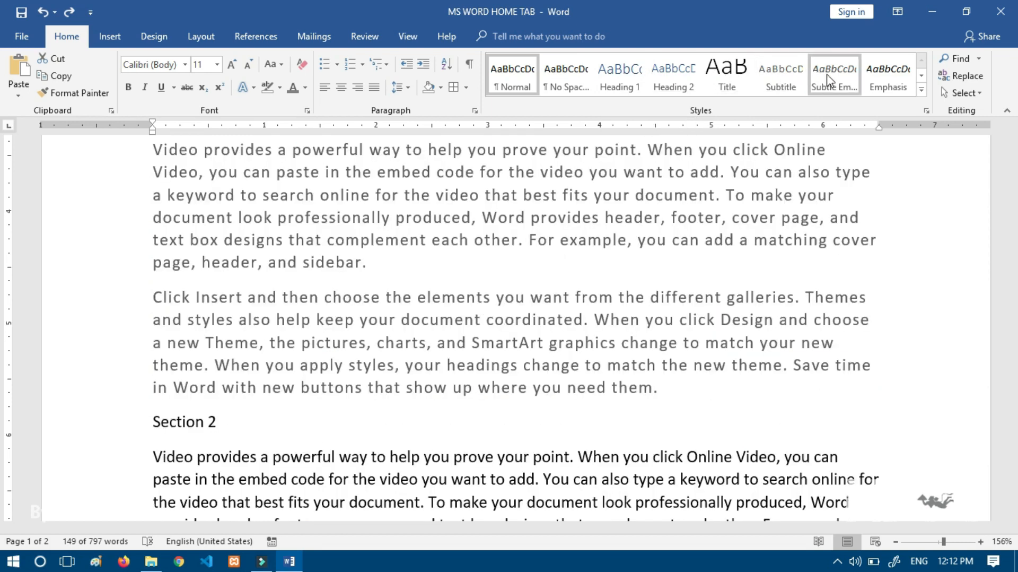
{"action": "left_click", "coordinate": [922, 89]}
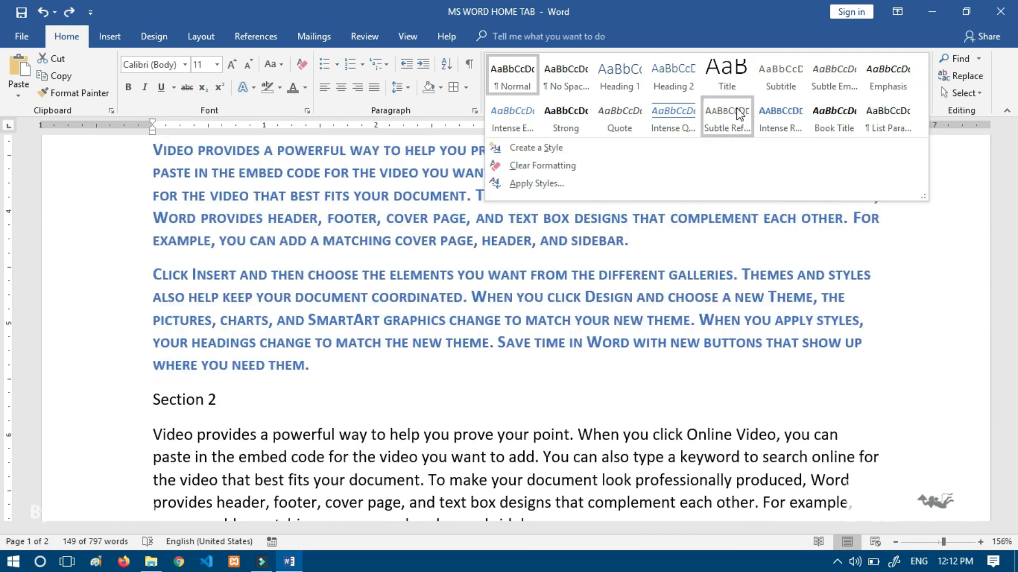
{"action": "scroll", "coordinate": [926, 329], "scroll_direction": "up", "scroll_amount": 1}
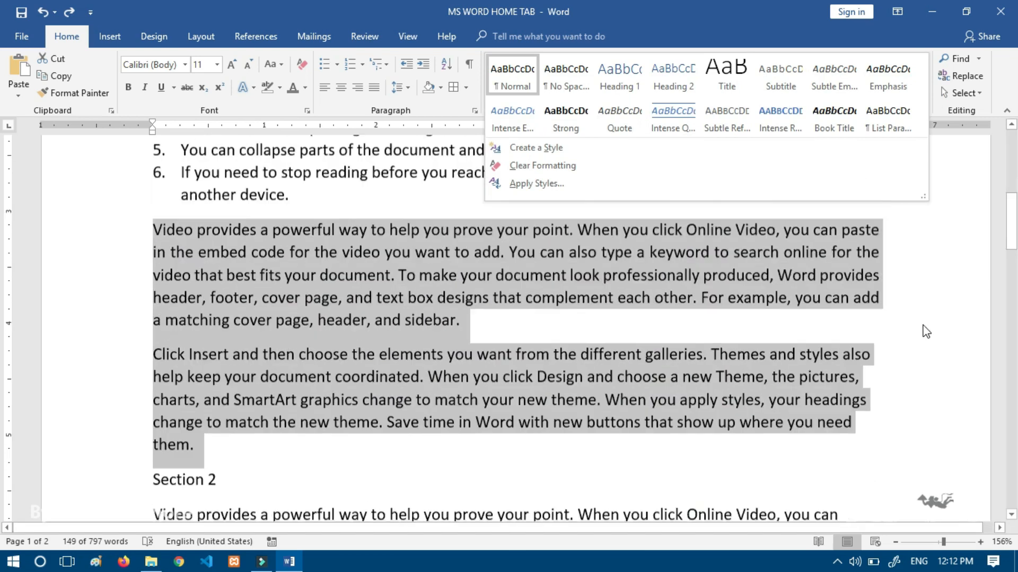
{"action": "scroll", "coordinate": [926, 329], "scroll_direction": "up", "scroll_amount": 3}
{"action": "left_click", "coordinate": [991, 159]}
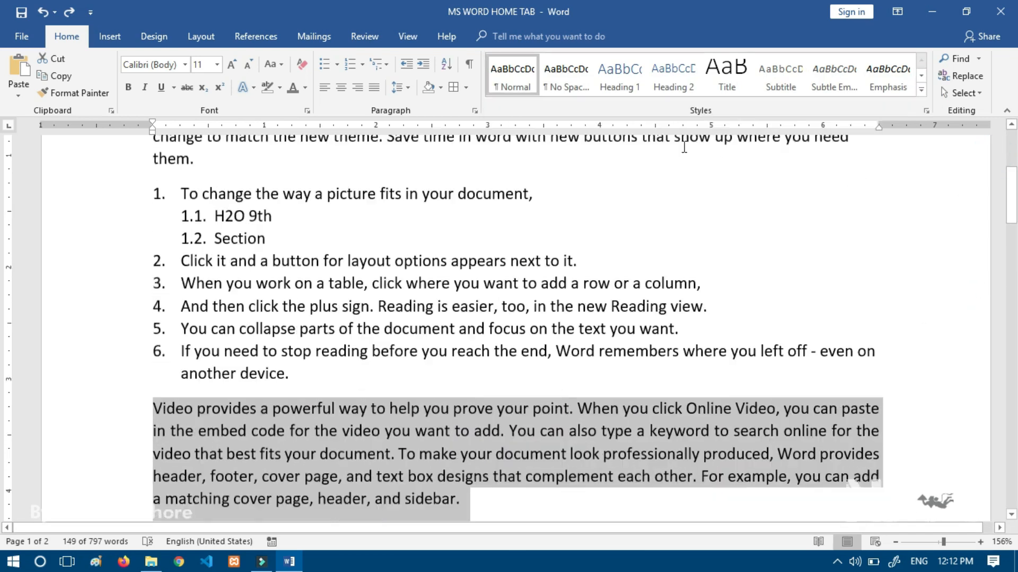
{"action": "scroll", "coordinate": [684, 147], "scroll_direction": "up", "scroll_amount": 1}
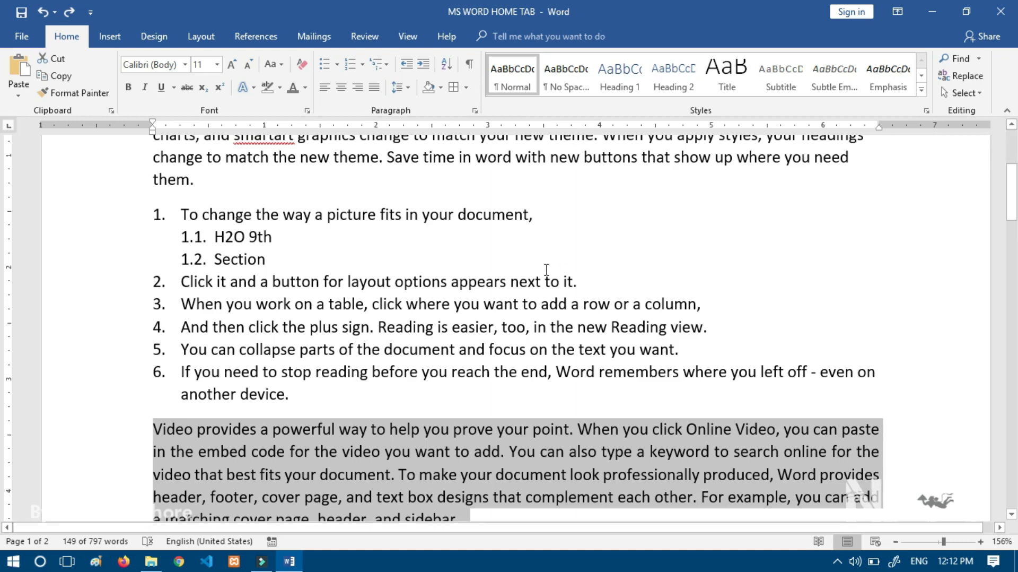
{"action": "key", "text": "ctrl+shift+Down"}
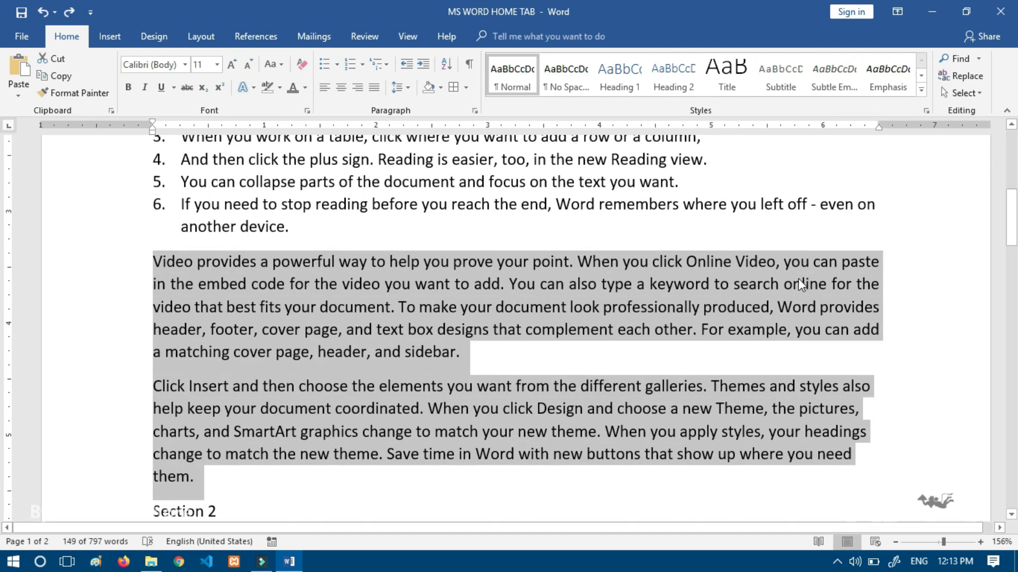
{"action": "scroll", "coordinate": [799, 284], "scroll_direction": "down", "scroll_amount": 5}
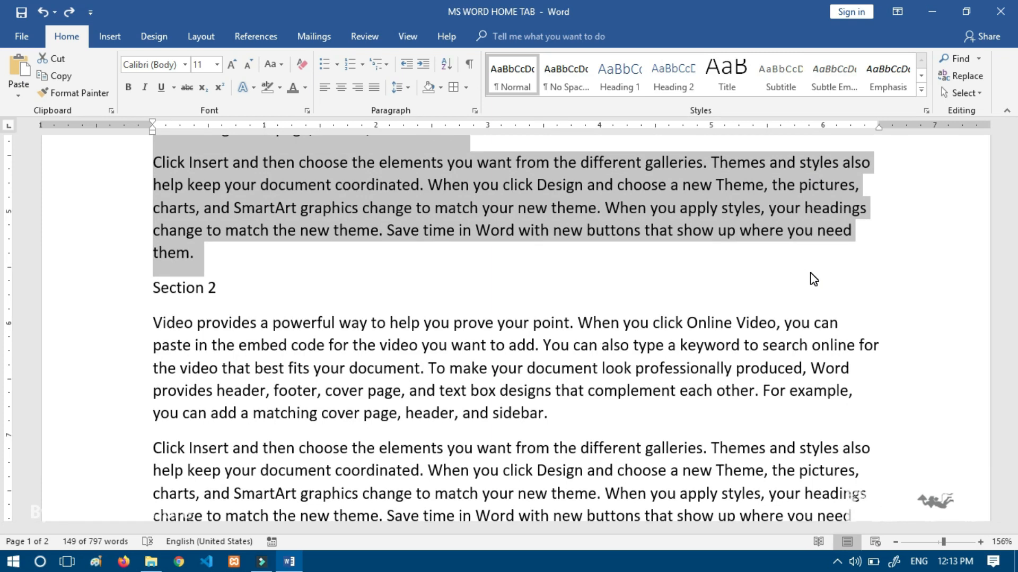
{"action": "scroll", "coordinate": [948, 227], "scroll_direction": "up", "scroll_amount": 1}
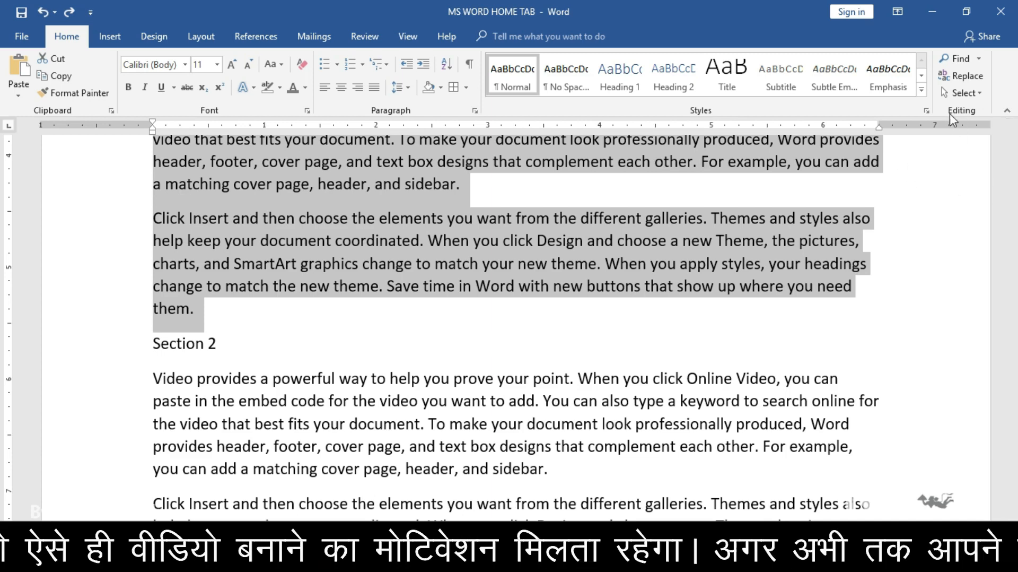
{"action": "scroll", "coordinate": [460, 297], "scroll_direction": "down", "scroll_amount": 1}
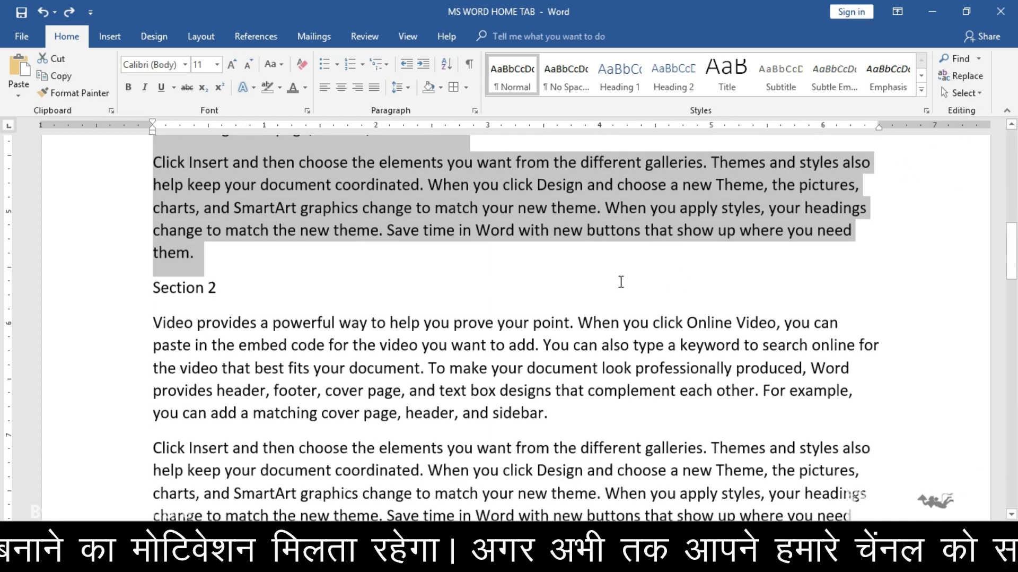
{"action": "scroll", "coordinate": [460, 297], "scroll_direction": "up", "scroll_amount": 2}
Deselect the two paragraphs and view the available selection commands without choosing one.
{"action": "left_click", "coordinate": [460, 297]}
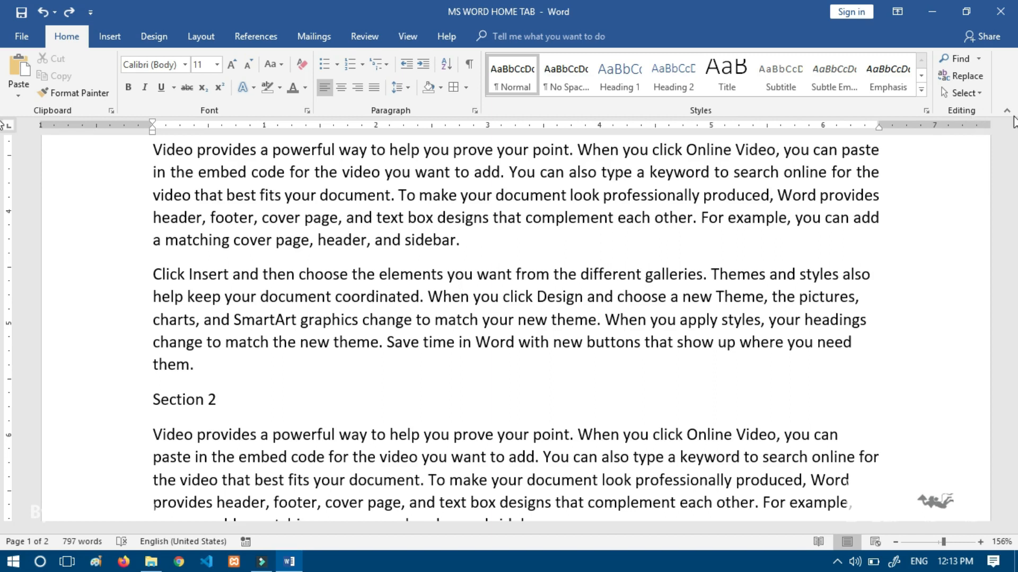
{"action": "left_click", "coordinate": [965, 93]}
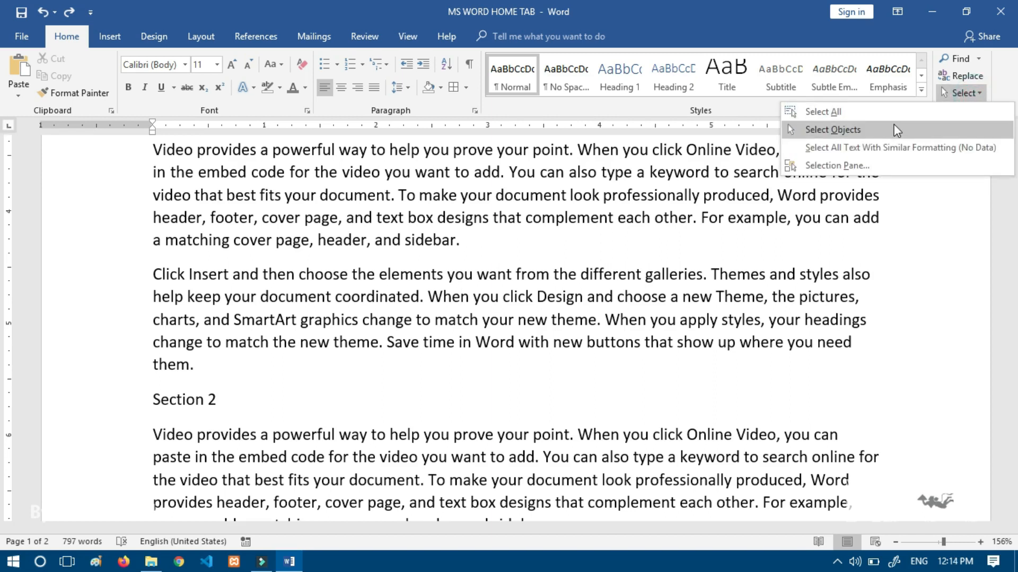
{"action": "scroll", "coordinate": [819, 289], "scroll_direction": "up", "scroll_amount": 3}
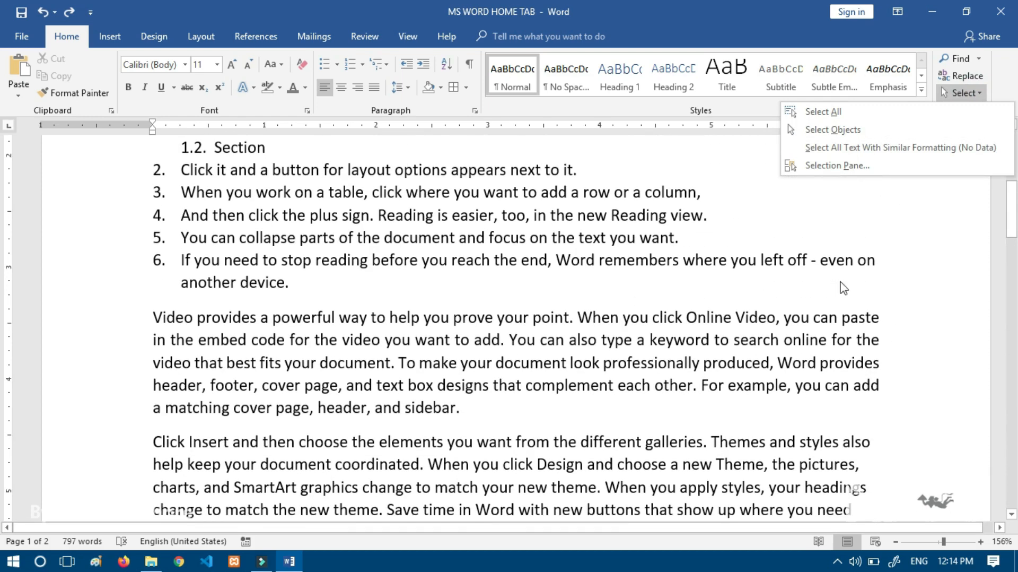
{"action": "scroll", "coordinate": [817, 279], "scroll_direction": "up", "scroll_amount": 6}
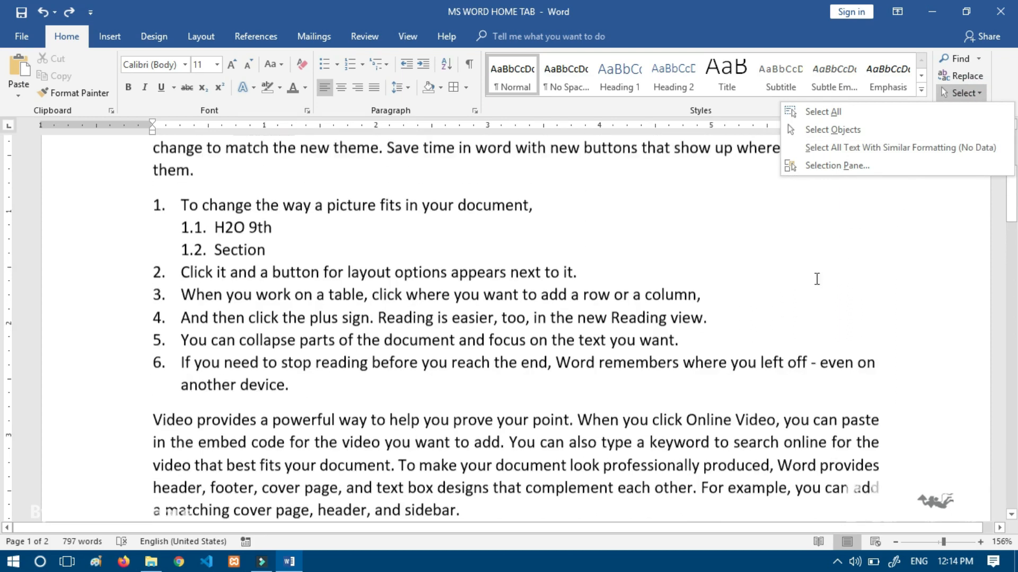
{"action": "left_click", "coordinate": [604, 231]}
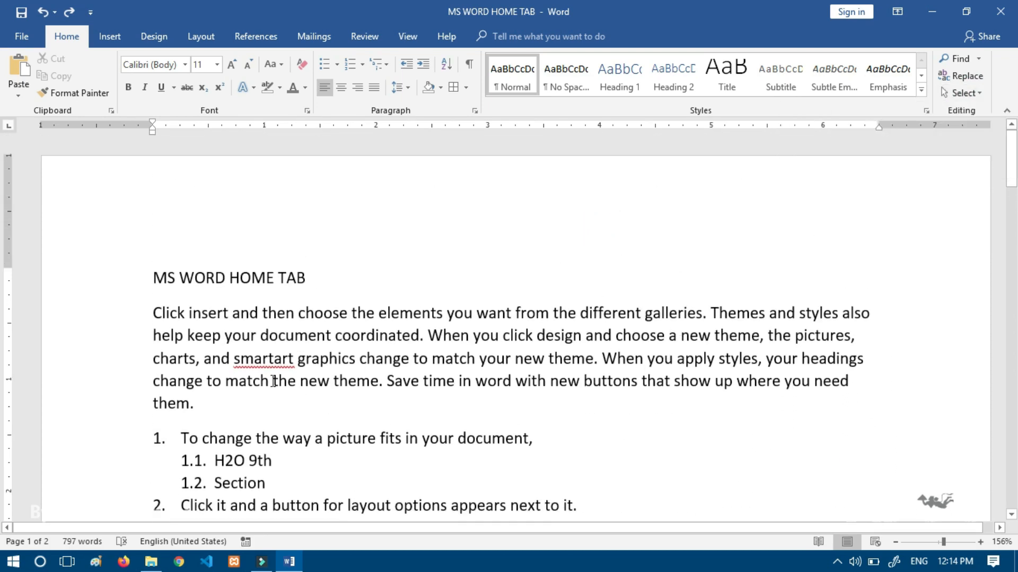
Select the word "smartart" in the first paragraph and search the document for it.
{"action": "left_click_drag", "start_coordinate": [234, 362], "coordinate": [295, 361]}
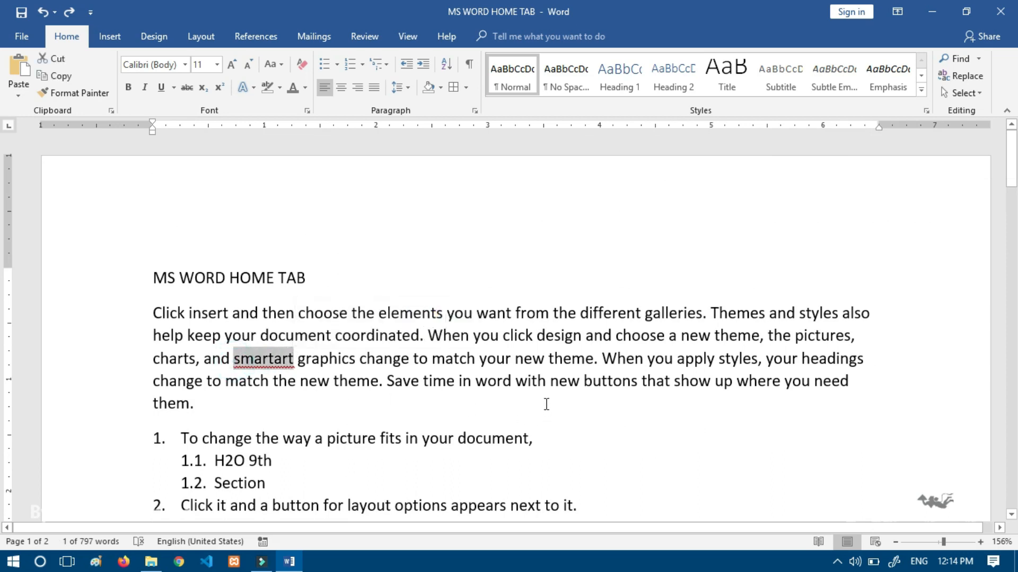
{"action": "key", "text": "ctrl+f"}
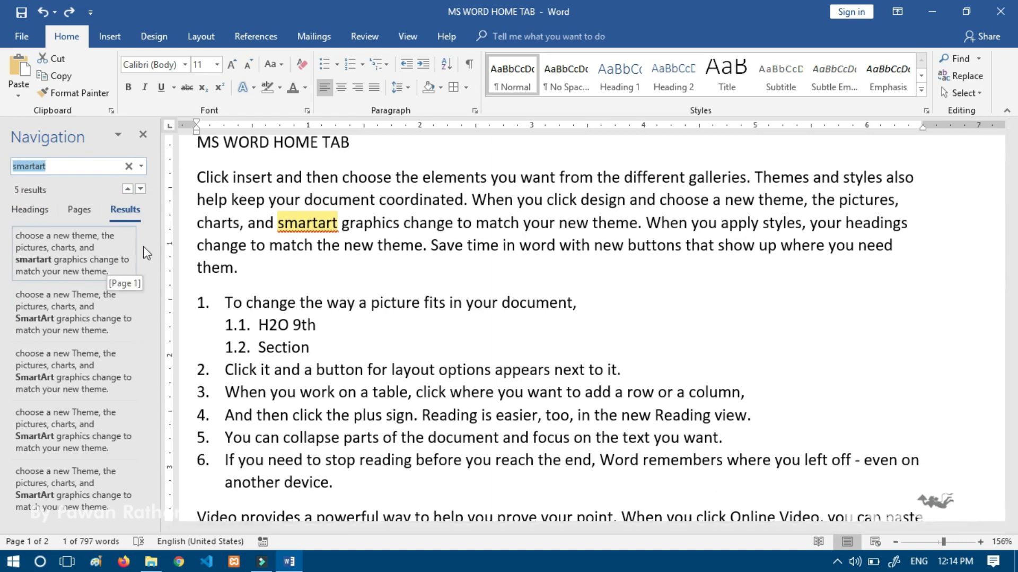
{"action": "left_click", "coordinate": [16, 195]}
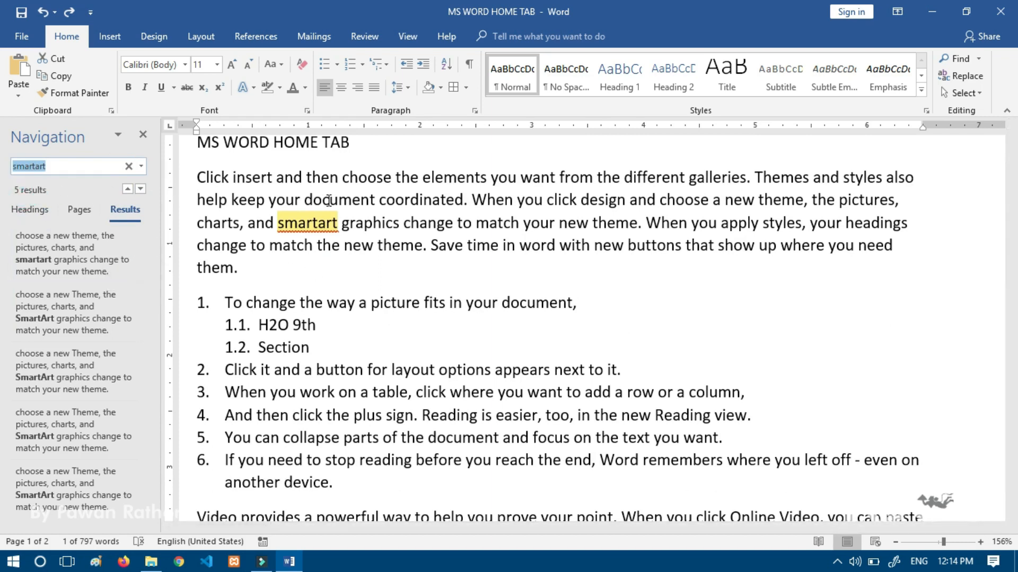
{"action": "left_click", "coordinate": [961, 59]}
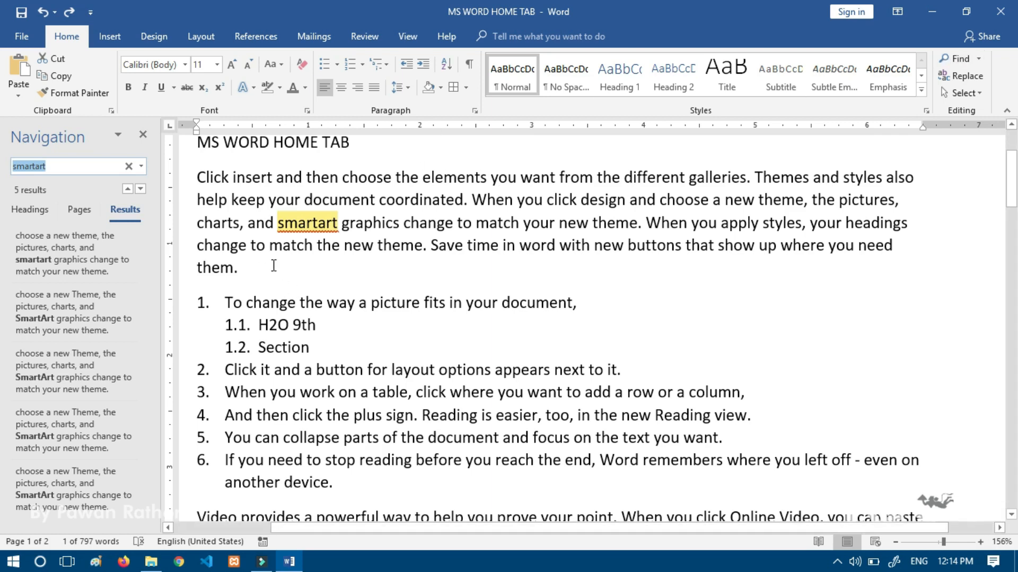
Step through the "smartart" search results to the last occurrence and show the additional search options.
{"action": "left_click", "coordinate": [140, 189]}
{"action": "left_click", "coordinate": [140, 190]}
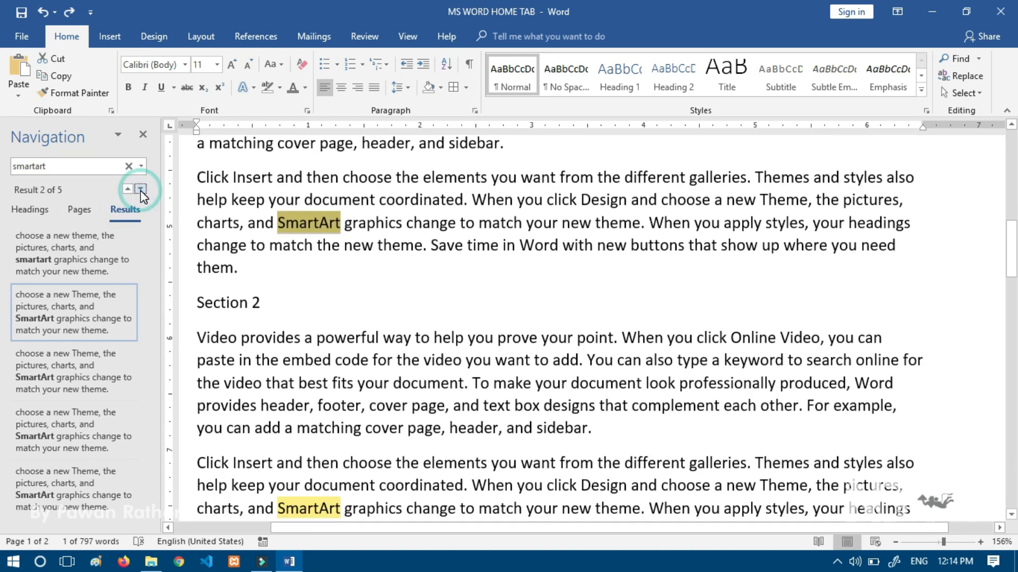
{"action": "left_click", "coordinate": [140, 190]}
{"action": "left_click", "coordinate": [140, 189]}
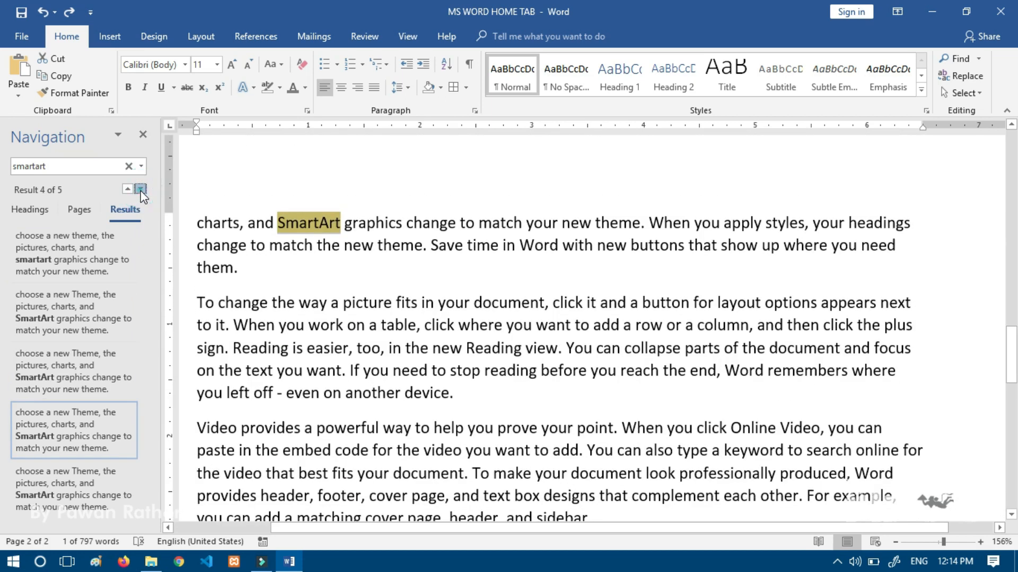
{"action": "left_click", "coordinate": [141, 189]}
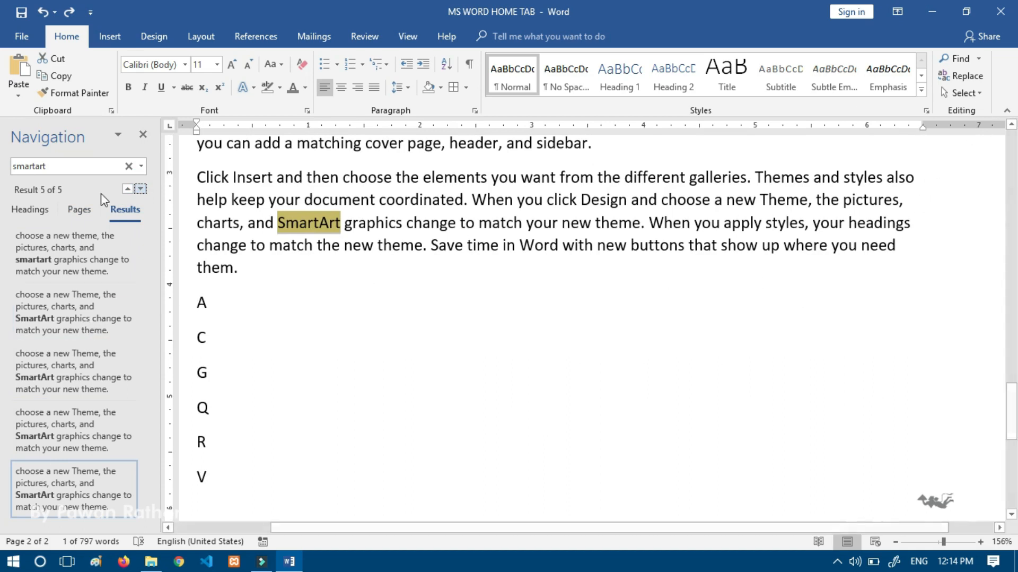
{"action": "left_click", "coordinate": [142, 166]}
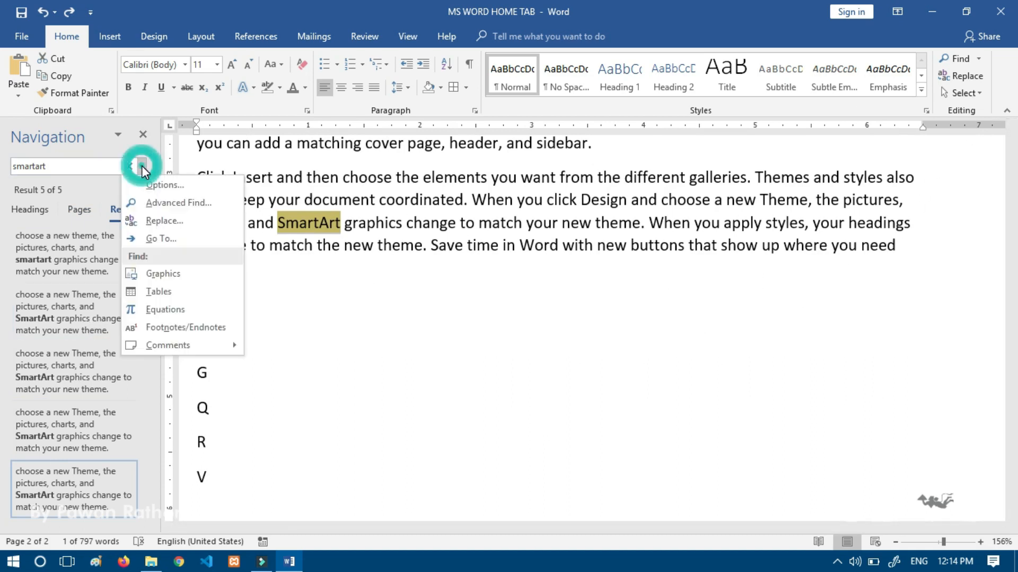
Replace the selected "SmartArt" in the document's last full paragraph with "NEW BALAJI COMPUTER CLASSES".
{"action": "left_click", "coordinate": [963, 78]}
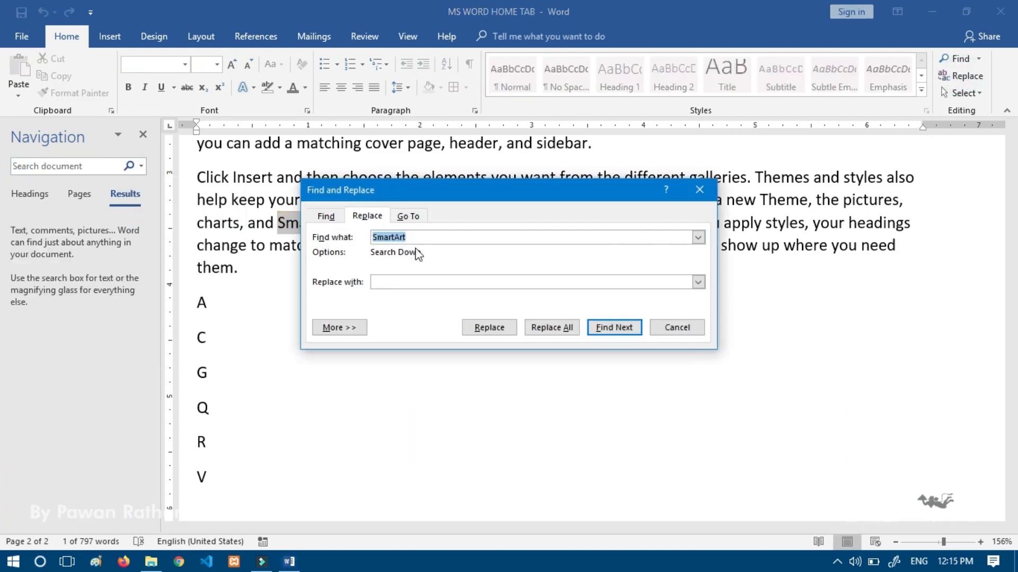
{"action": "left_click", "coordinate": [385, 285]}
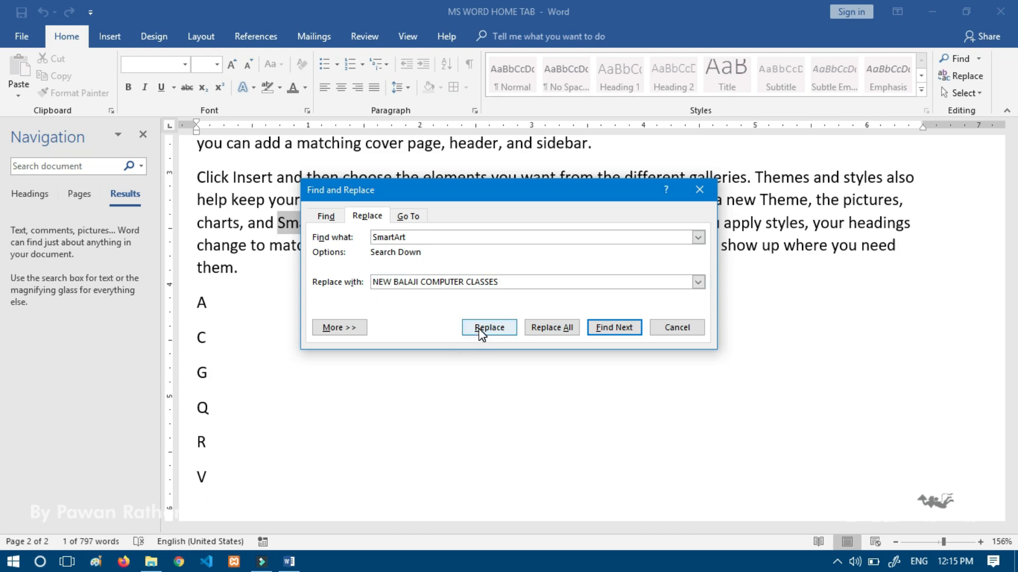
{"action": "left_click", "coordinate": [551, 327]}
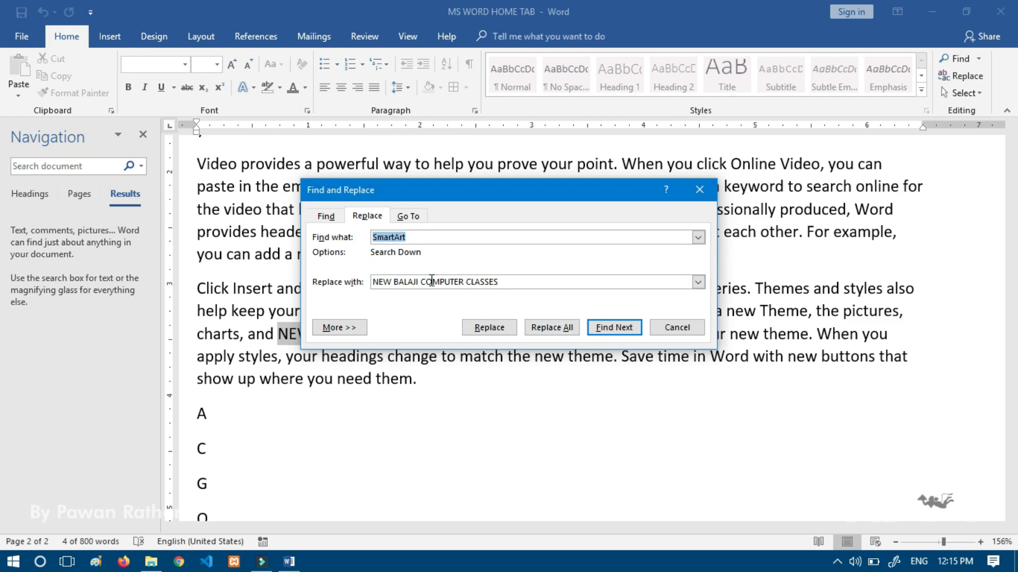
Try to replace another "SmartArt" with the same "NEW BALAJI COMPUTER CLASSES" text, without searching the rest of the document.
{"action": "left_click", "coordinate": [377, 280]}
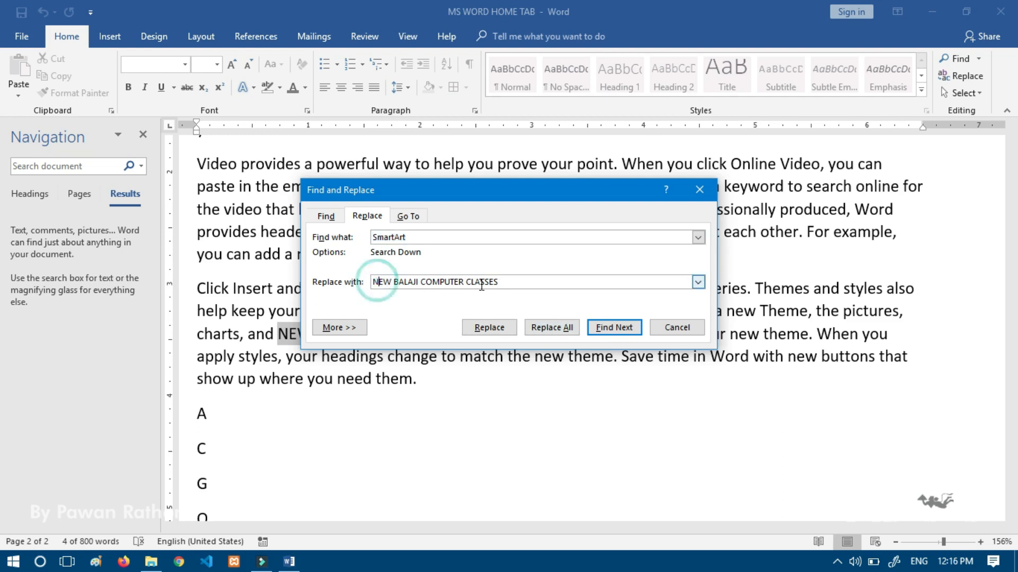
{"action": "left_click_drag", "start_coordinate": [508, 282], "coordinate": [367, 280]}
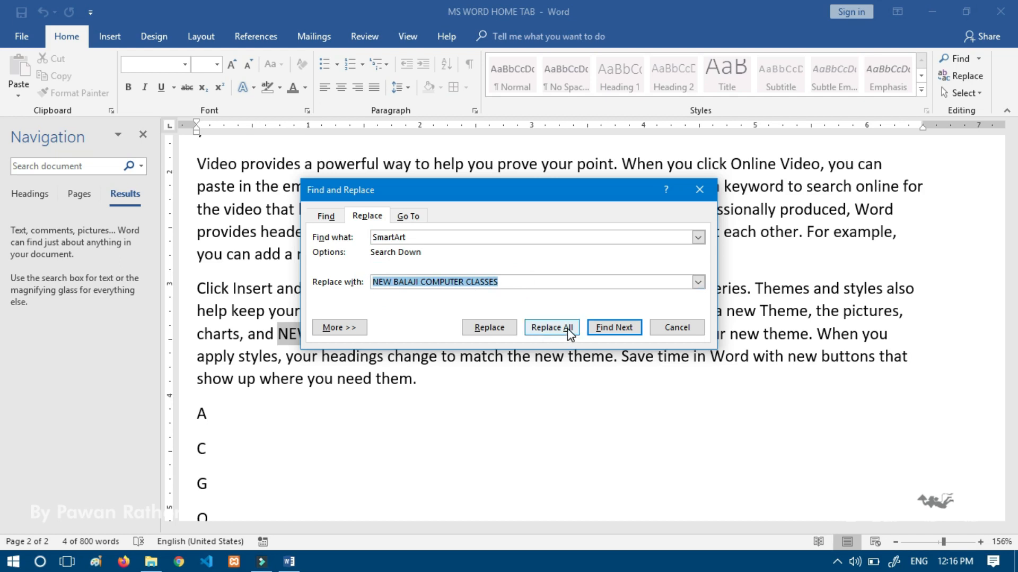
{"action": "left_click", "coordinate": [493, 327]}
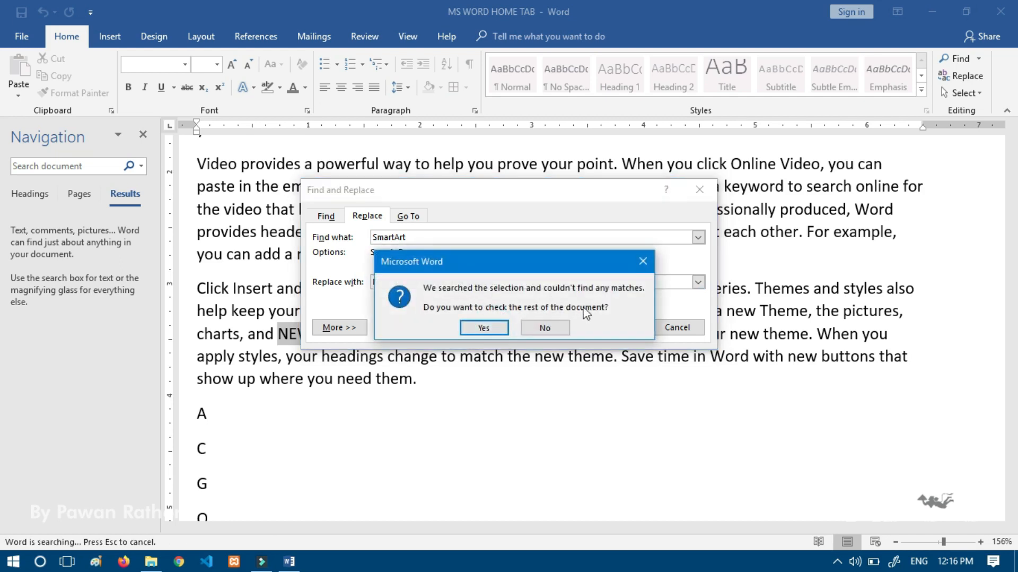
{"action": "left_click", "coordinate": [644, 260]}
Starting from the document's title, replace the first two occurrences of "SmartArt" one at a time with "NEW BALAJI COMPUTER CLASSES".
{"action": "left_click", "coordinate": [271, 308]}
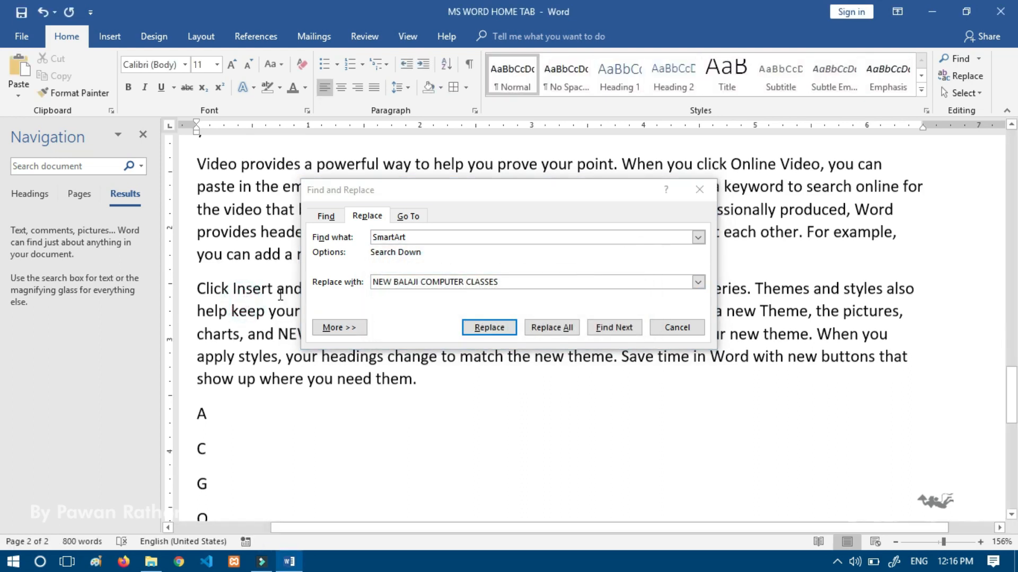
{"action": "scroll", "coordinate": [273, 297], "scroll_direction": "up", "scroll_amount": 10}
{"action": "scroll", "coordinate": [278, 280], "scroll_direction": "down", "scroll_amount": 6}
{"action": "scroll", "coordinate": [278, 280], "scroll_direction": "up", "scroll_amount": 5}
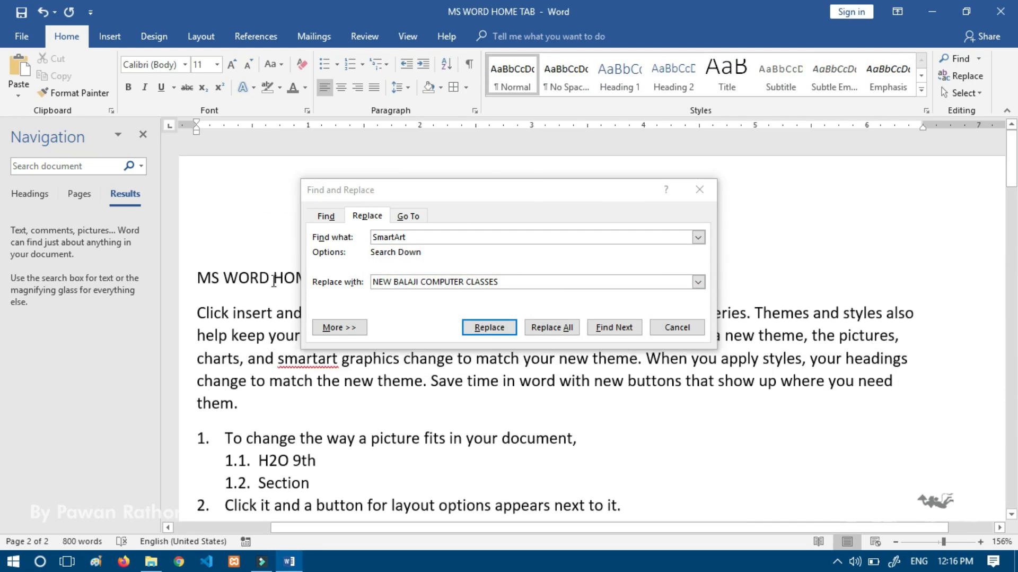
{"action": "left_click", "coordinate": [201, 277]}
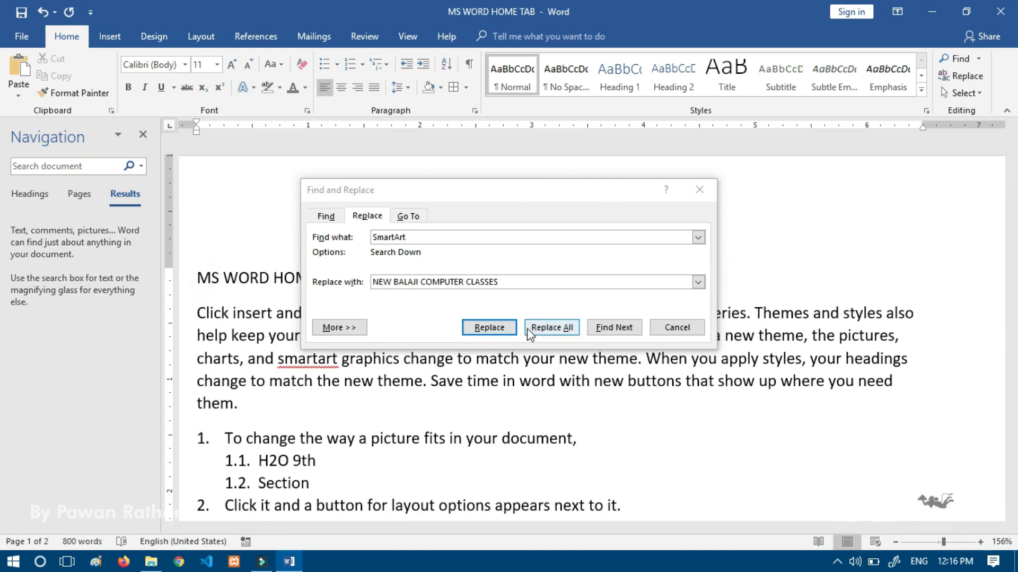
{"action": "left_click", "coordinate": [489, 328]}
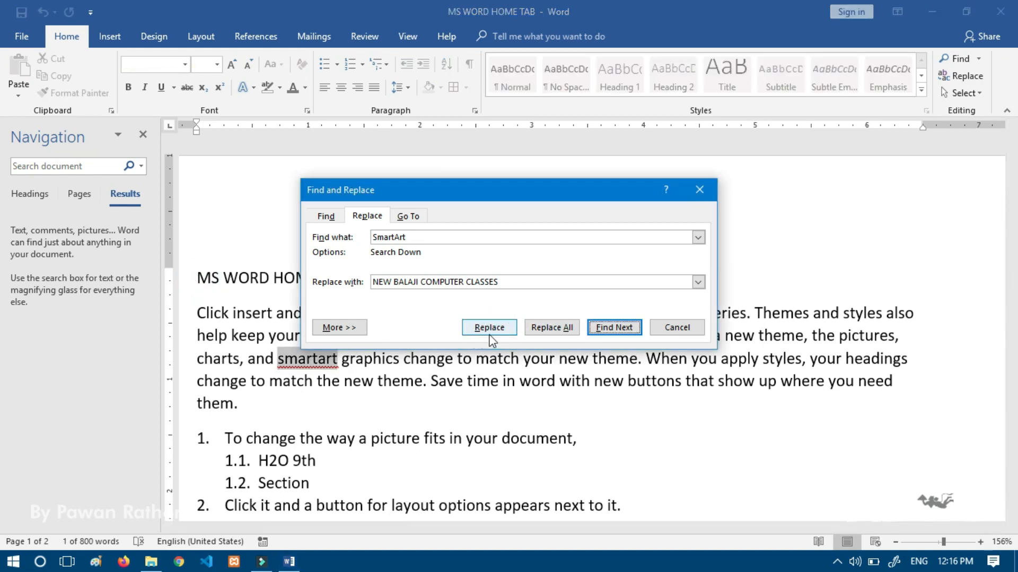
{"action": "left_click", "coordinate": [492, 331]}
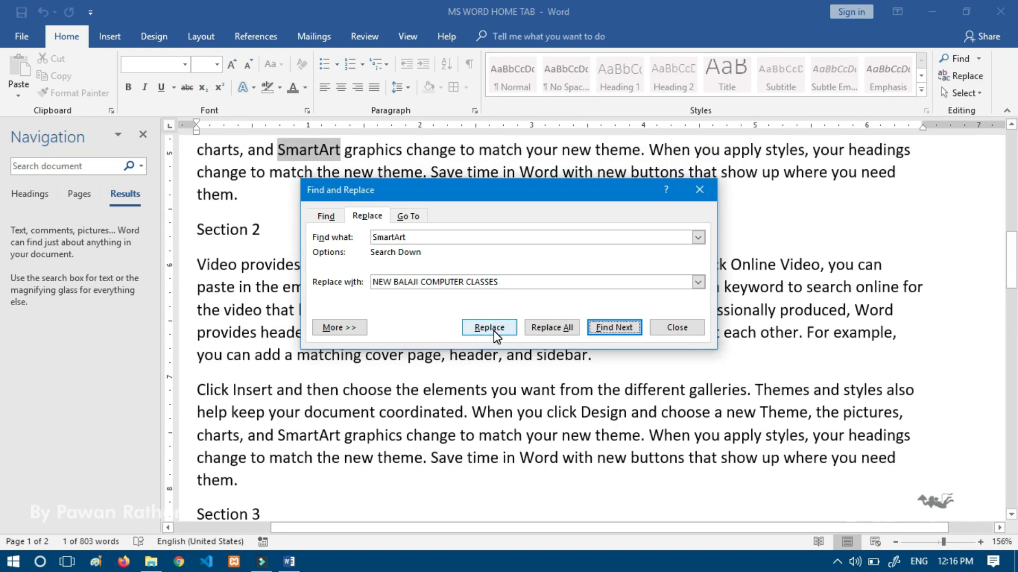
{"action": "left_click", "coordinate": [493, 333]}
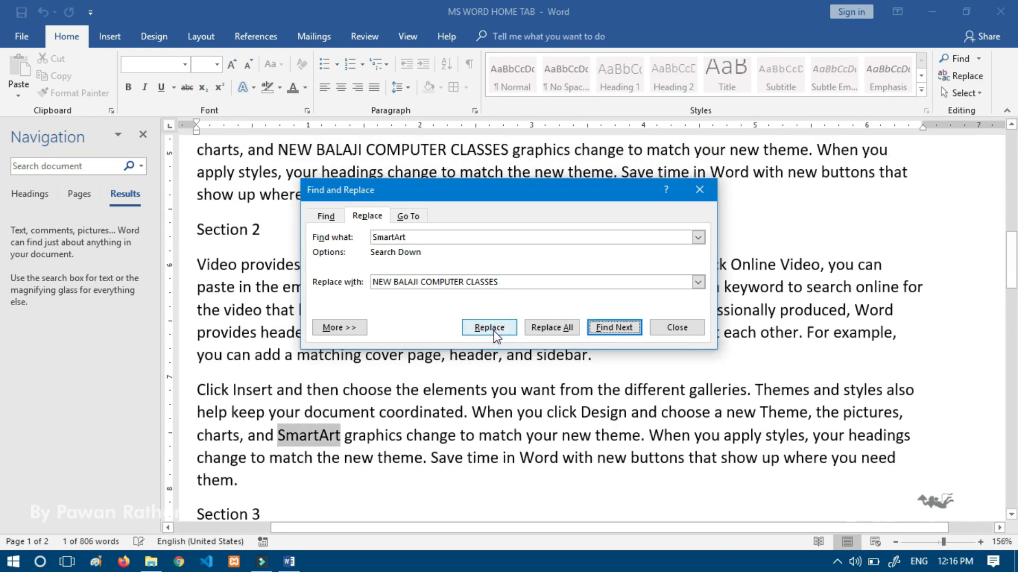
Replace all remaining "SmartArt" occurrences with "NEW BALAJI COMPUTER CLASSES" and close the Find and Replace dialog and the Navigation pane.
{"action": "left_click", "coordinate": [551, 328]}
{"action": "left_click", "coordinate": [552, 327]}
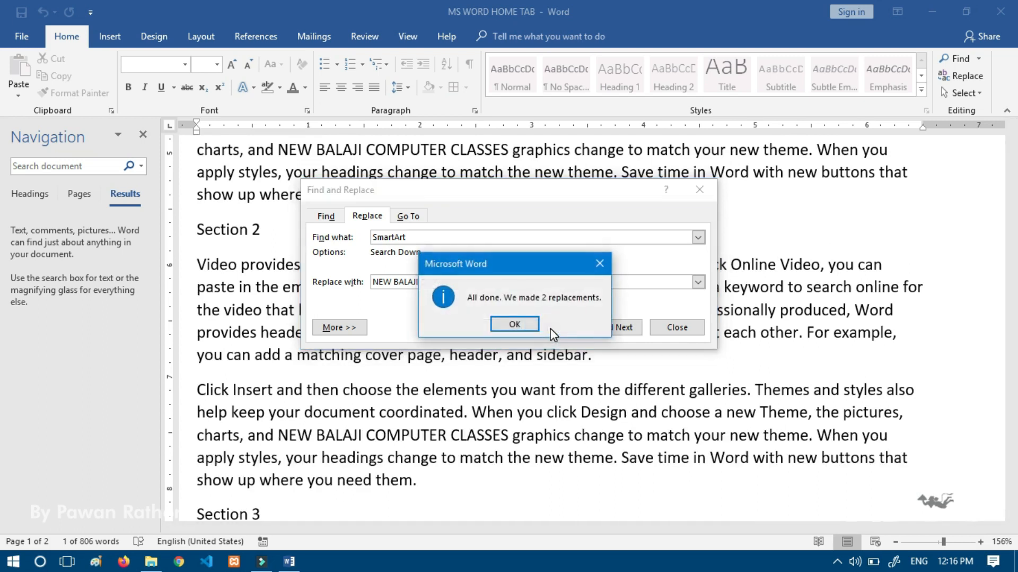
{"action": "left_click", "coordinate": [530, 325]}
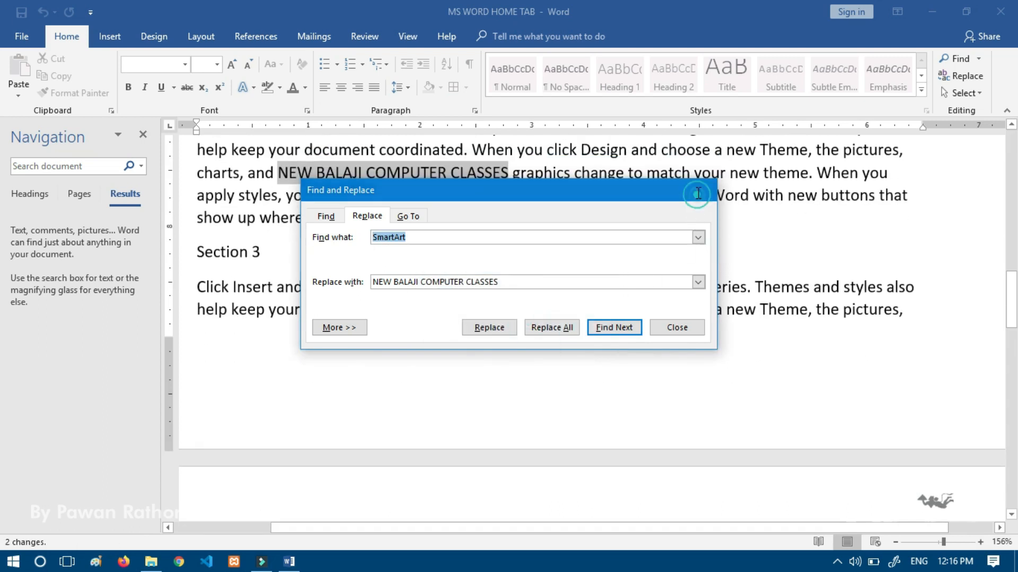
{"action": "key", "text": "Escape"}
{"action": "scroll", "coordinate": [529, 328], "scroll_direction": "up", "scroll_amount": 12}
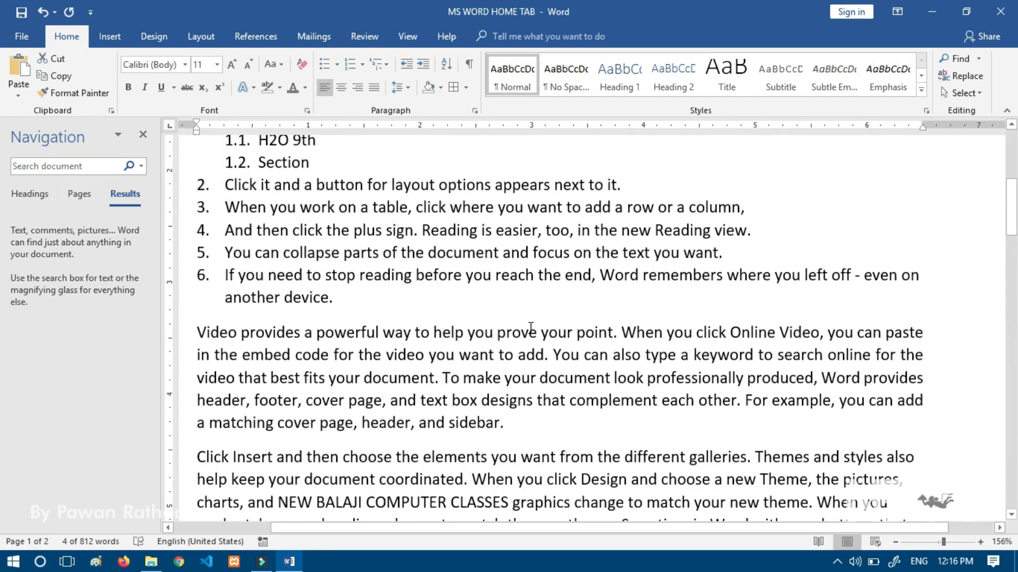
{"action": "scroll", "coordinate": [532, 328], "scroll_direction": "up", "scroll_amount": 4}
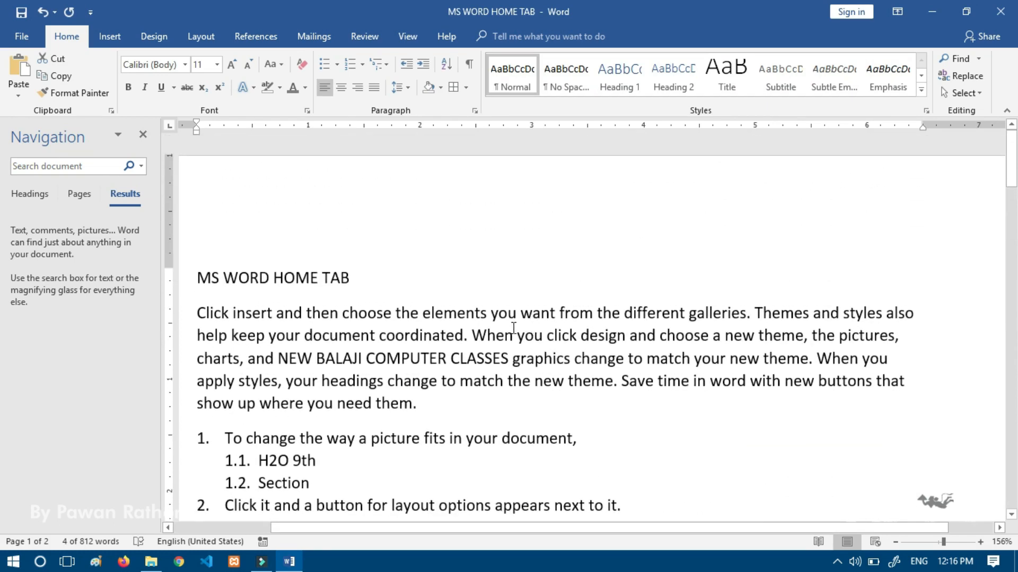
{"action": "scroll", "coordinate": [513, 327], "scroll_direction": "down", "scroll_amount": 10}
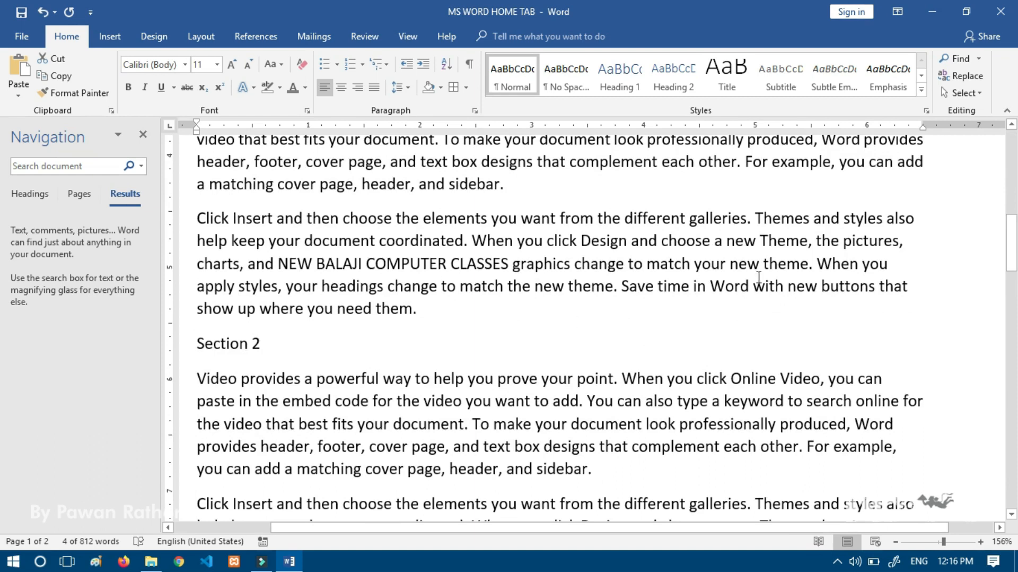
{"action": "left_click", "coordinate": [143, 135]}
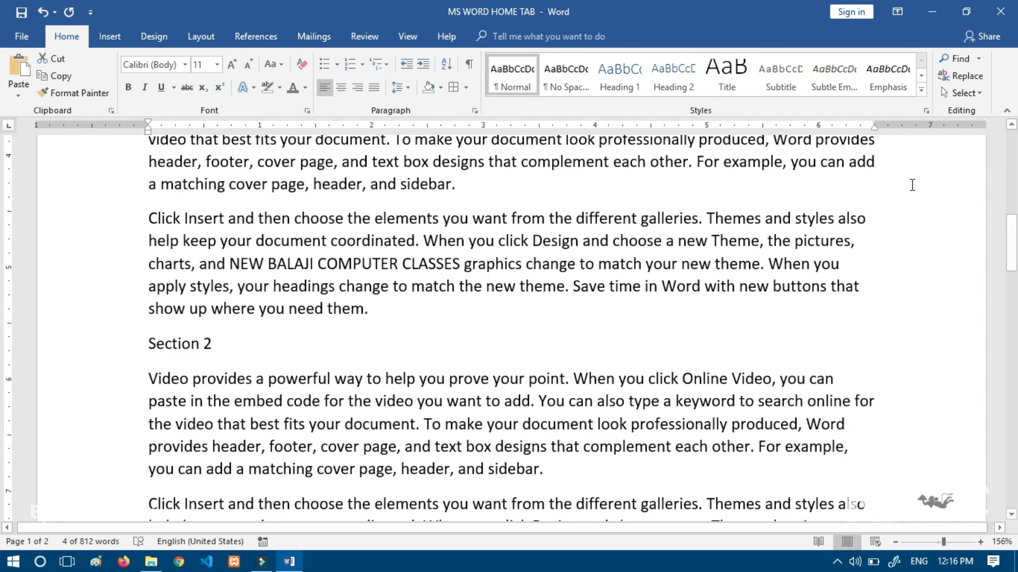
Select the entire contents of the document and clear the selection again.
{"action": "left_click", "coordinate": [980, 95]}
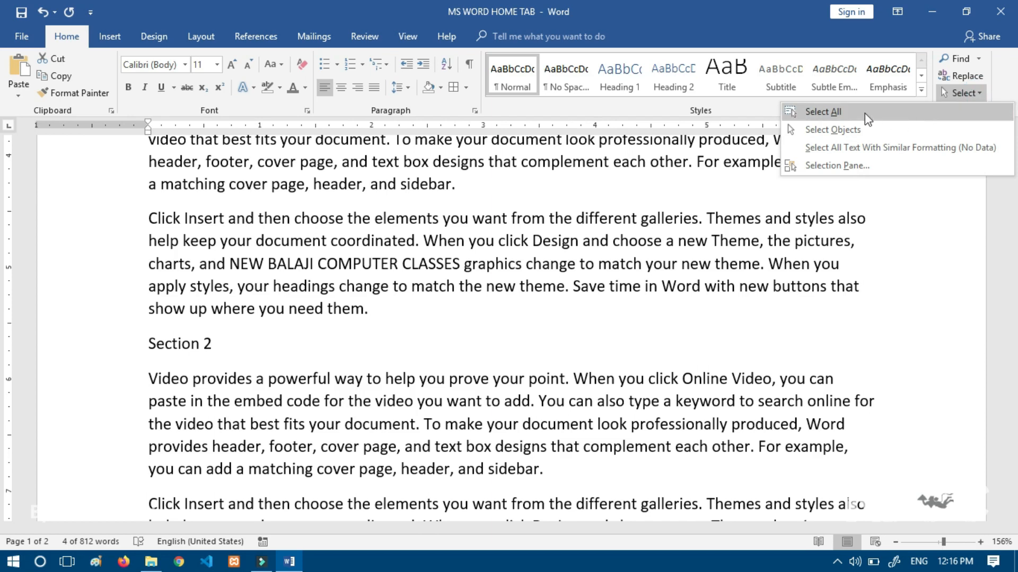
{"action": "left_click", "coordinate": [831, 110]}
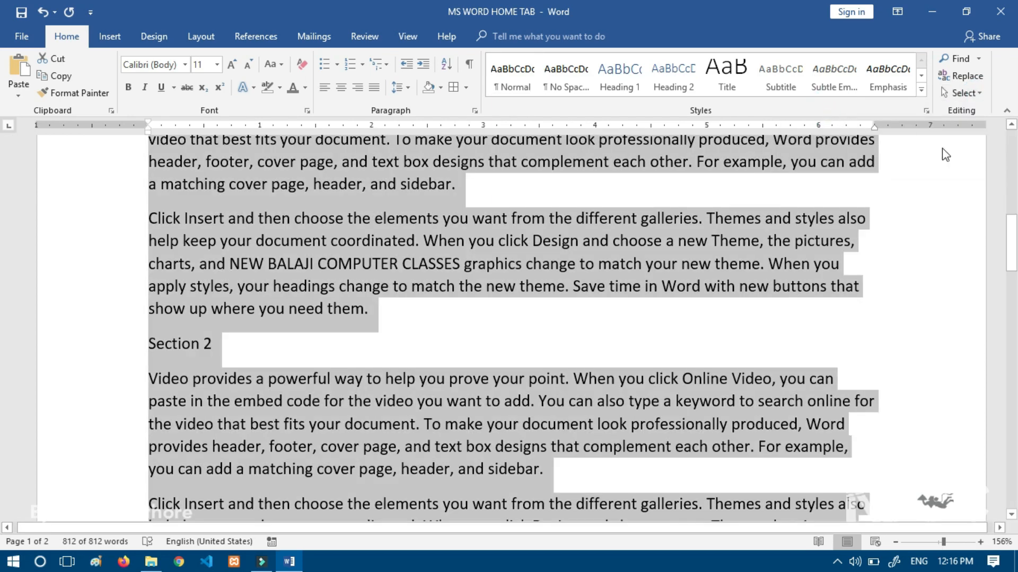
{"action": "left_click", "coordinate": [981, 96]}
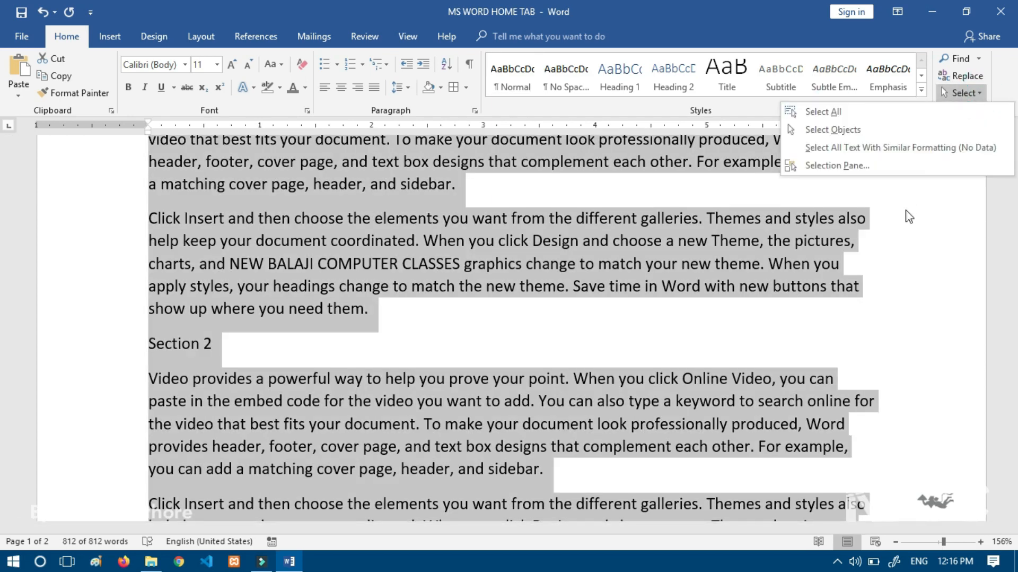
{"action": "scroll", "coordinate": [457, 268], "scroll_direction": "up", "scroll_amount": 3}
{"action": "left_click", "coordinate": [457, 268]}
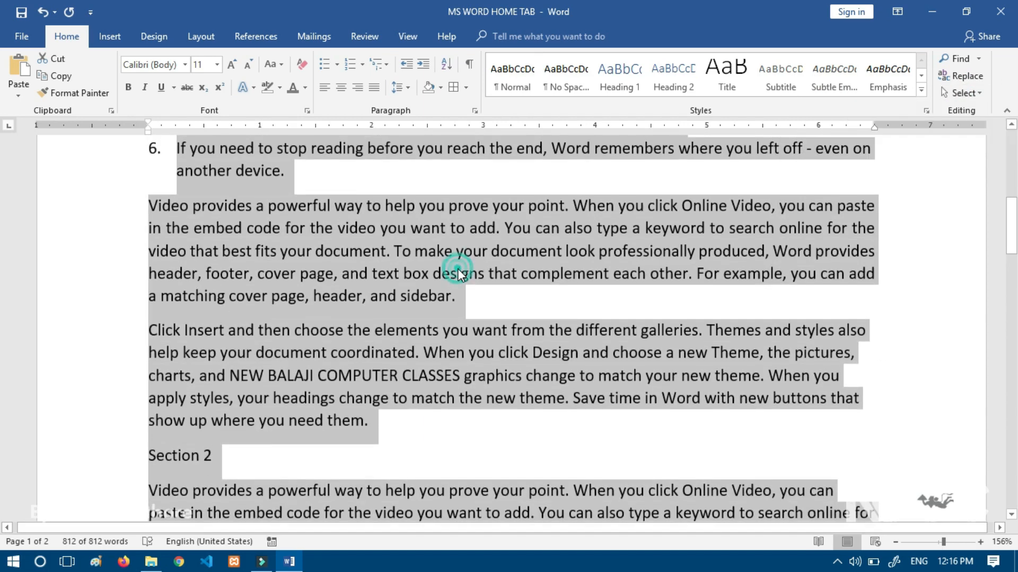
{"action": "scroll", "coordinate": [457, 268], "scroll_direction": "up", "scroll_amount": 6}
{"action": "left_click", "coordinate": [475, 340]}
{"action": "scroll", "coordinate": [478, 335], "scroll_direction": "up", "scroll_amount": 7}
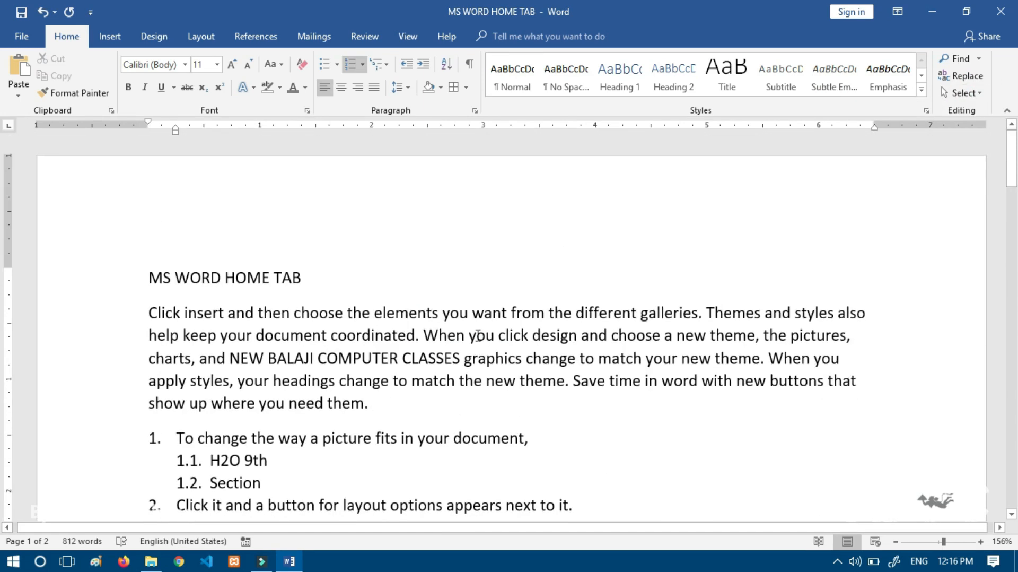
Insert an empty unnumbered paragraph between list item 6 and the "Video provides a powerful way" paragraph.
{"action": "left_click", "coordinate": [960, 93]}
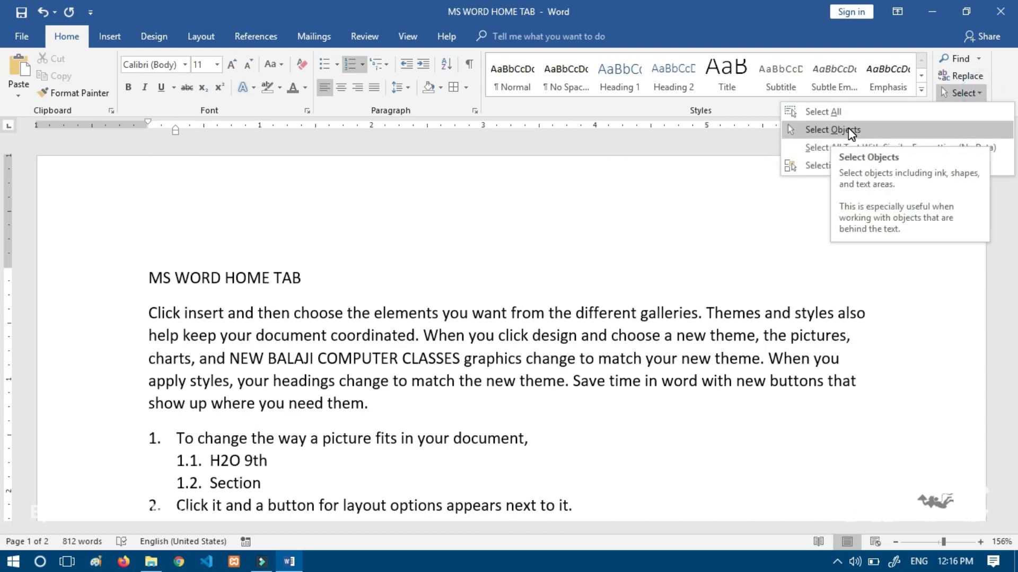
{"action": "scroll", "coordinate": [256, 298], "scroll_direction": "down", "scroll_amount": 5}
{"action": "left_click", "coordinate": [317, 282]}
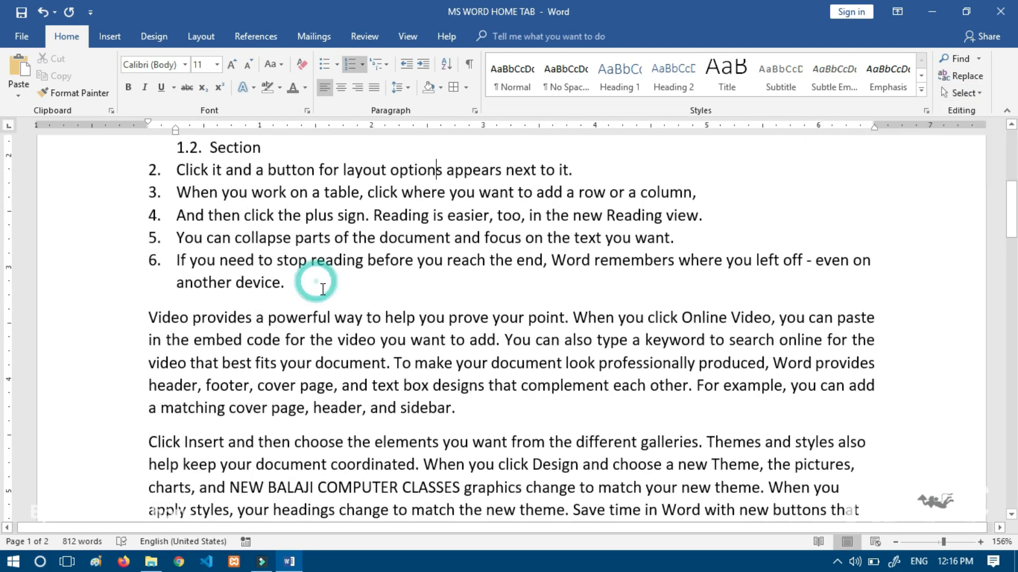
{"action": "key", "text": "Return"}
{"action": "key", "text": "Return"}
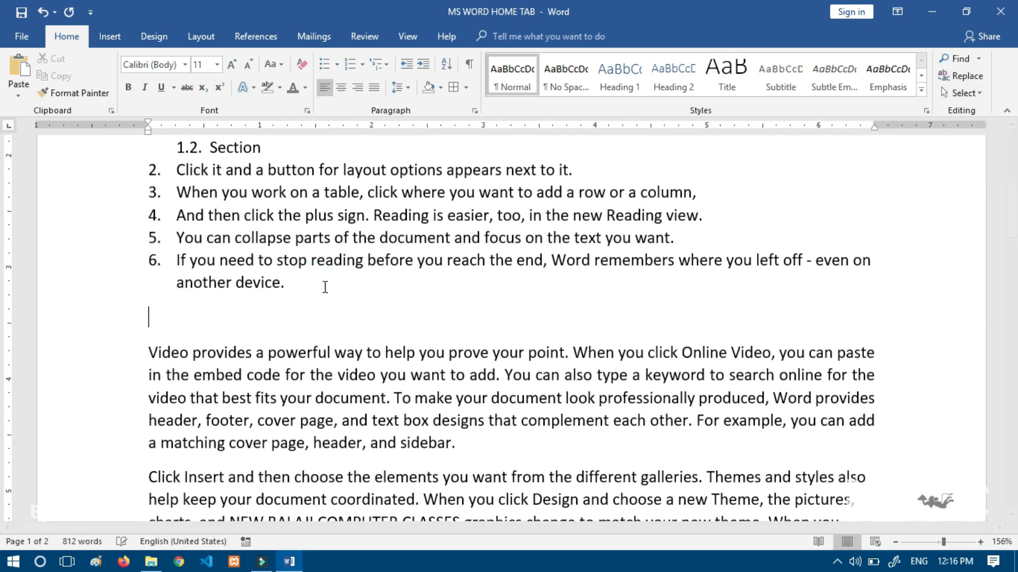
Draw a circle about 1.2" high and 1.17" wide below list item 6, and a square of similar size beside it.
{"action": "left_click", "coordinate": [110, 36]}
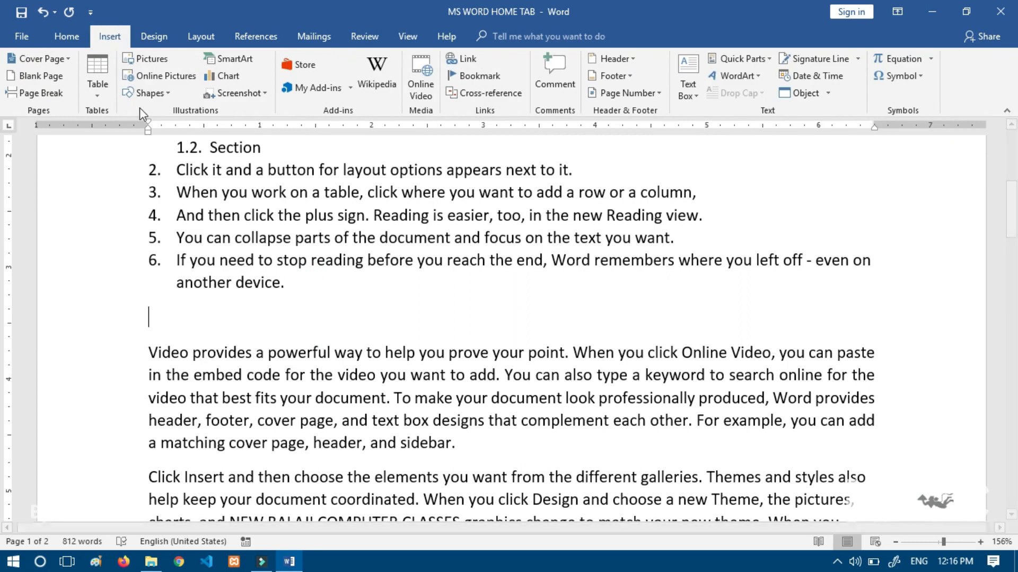
{"action": "left_click", "coordinate": [172, 97]}
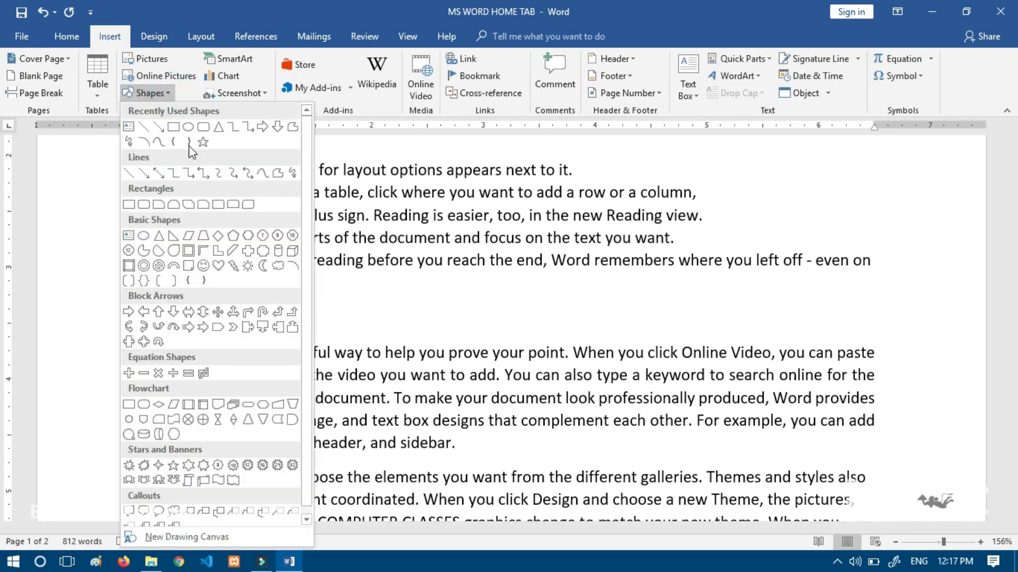
{"action": "left_click", "coordinate": [188, 127]}
{"action": "left_click_drag", "start_coordinate": [321, 305], "coordinate": [451, 439]}
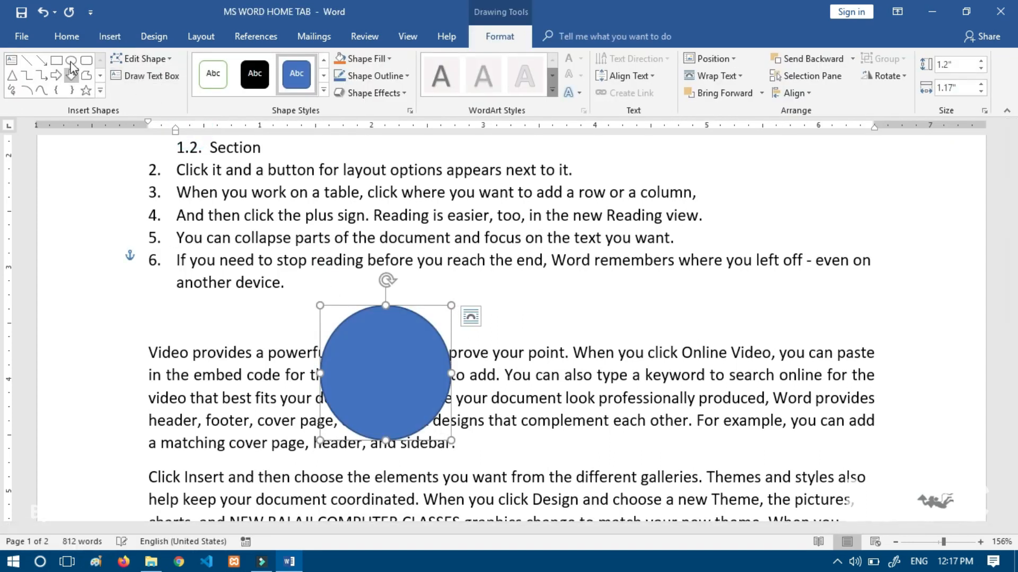
{"action": "left_click", "coordinate": [56, 59]}
{"action": "left_click_drag", "start_coordinate": [529, 294], "coordinate": [663, 429]}
{"action": "left_click", "coordinate": [296, 192]}
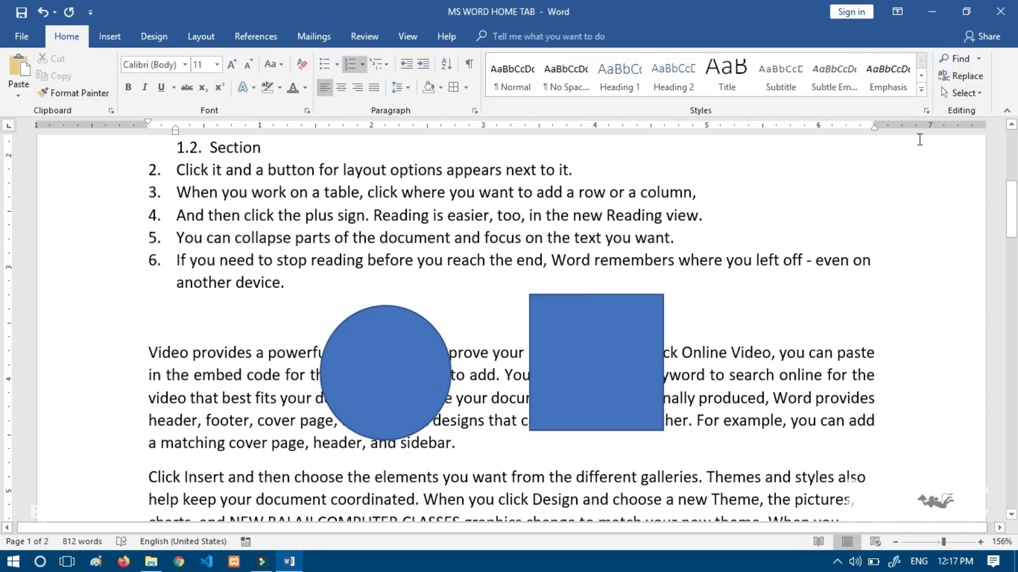
Turn on Select Objects and select all text with formatting similar to numbered list item 3.
{"action": "left_click", "coordinate": [966, 98]}
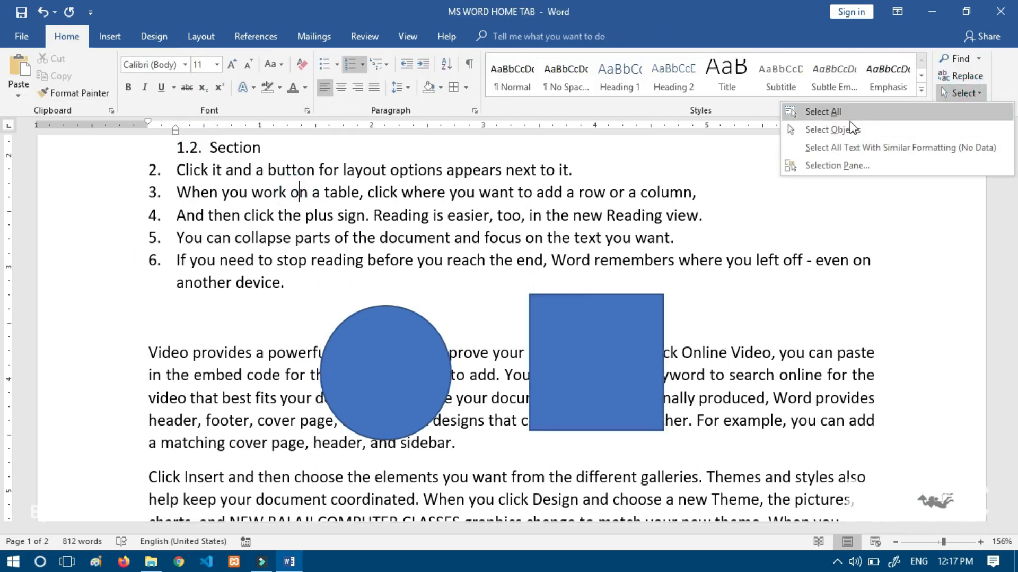
{"action": "left_click", "coordinate": [833, 129]}
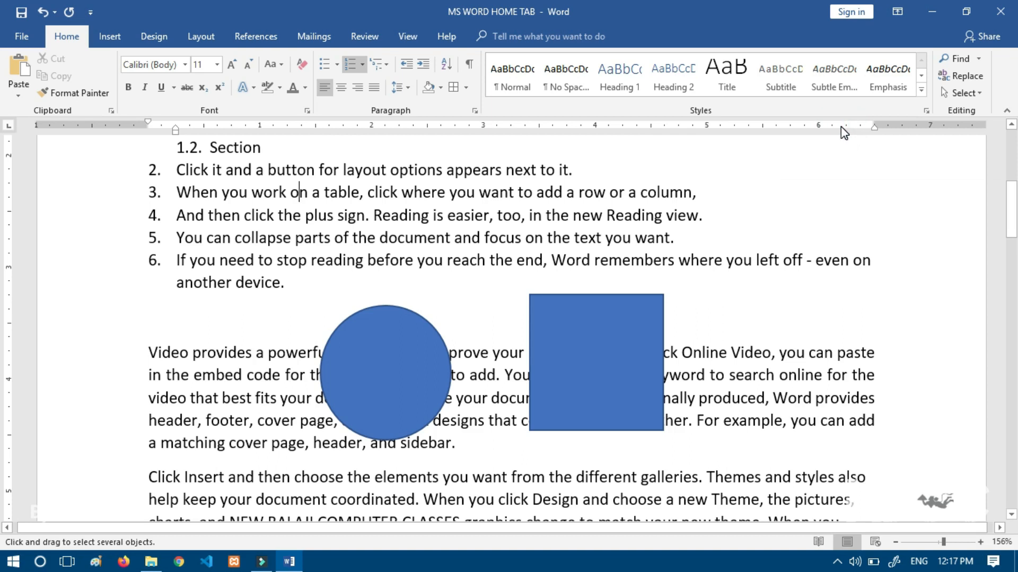
{"action": "left_click", "coordinate": [963, 92]}
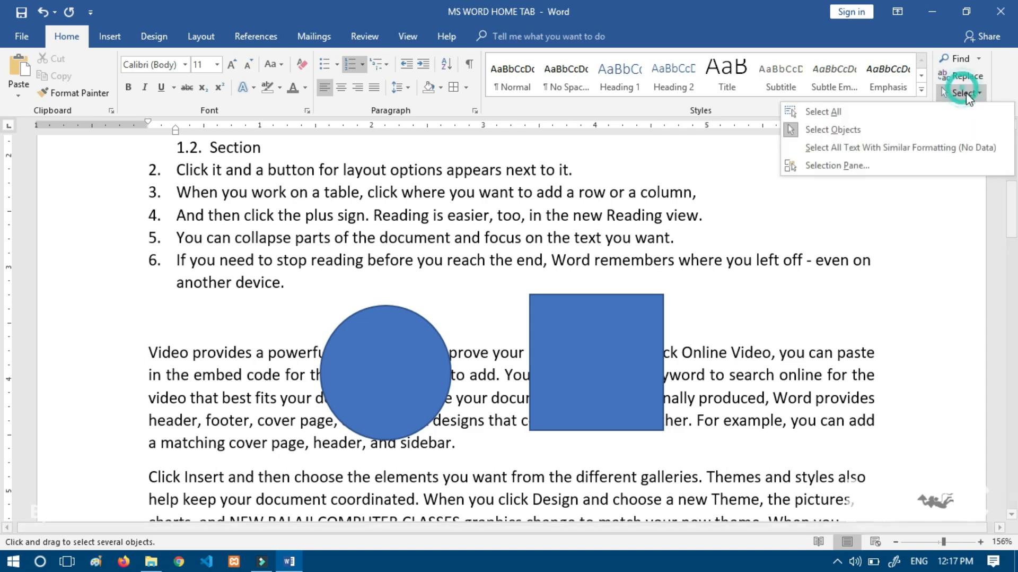
{"action": "left_click", "coordinate": [872, 148]}
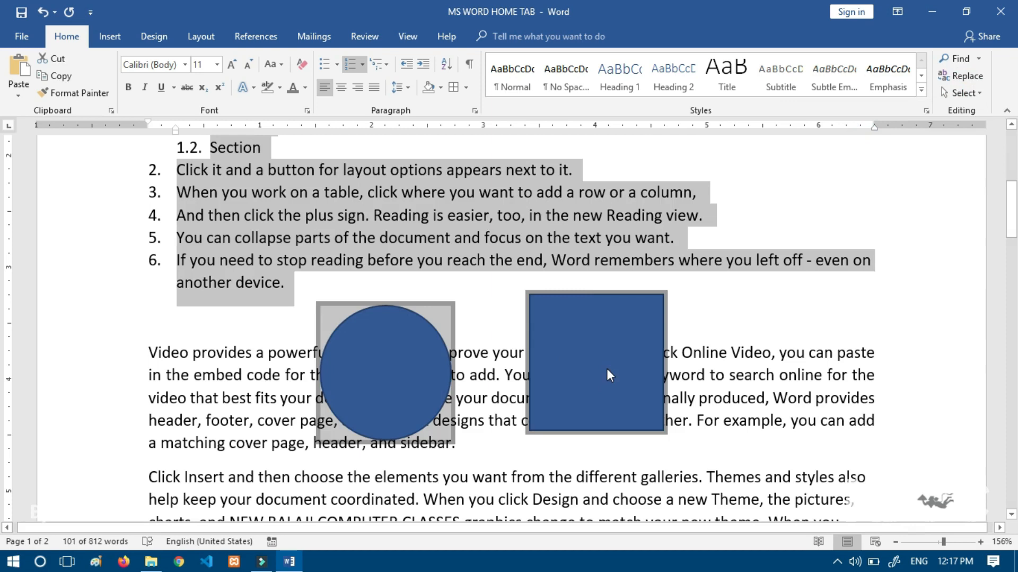
{"action": "scroll", "coordinate": [586, 335], "scroll_direction": "up", "scroll_amount": 4}
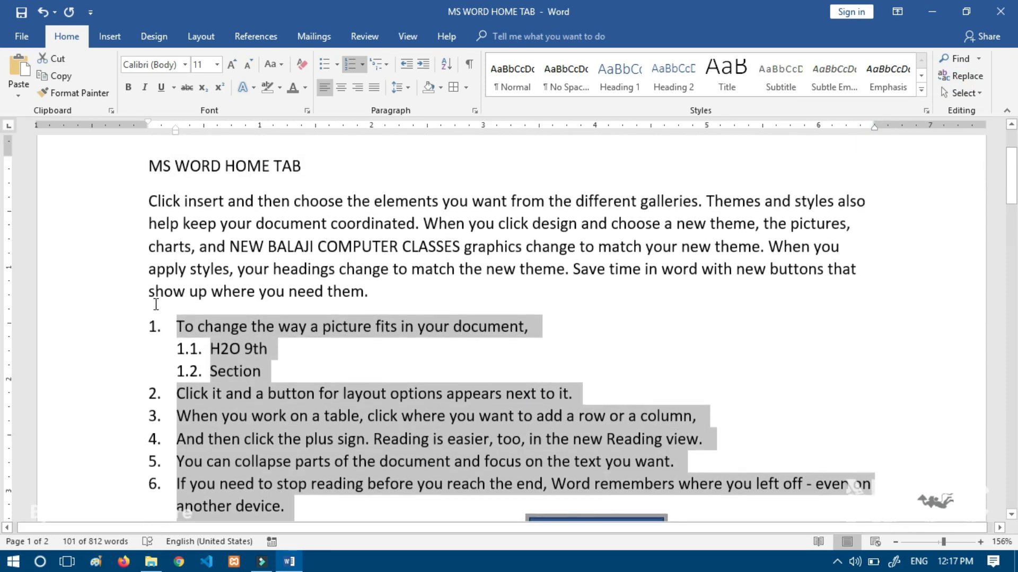
{"action": "scroll", "coordinate": [140, 308], "scroll_direction": "down", "scroll_amount": 1}
{"action": "scroll", "coordinate": [381, 371], "scroll_direction": "down", "scroll_amount": 2}
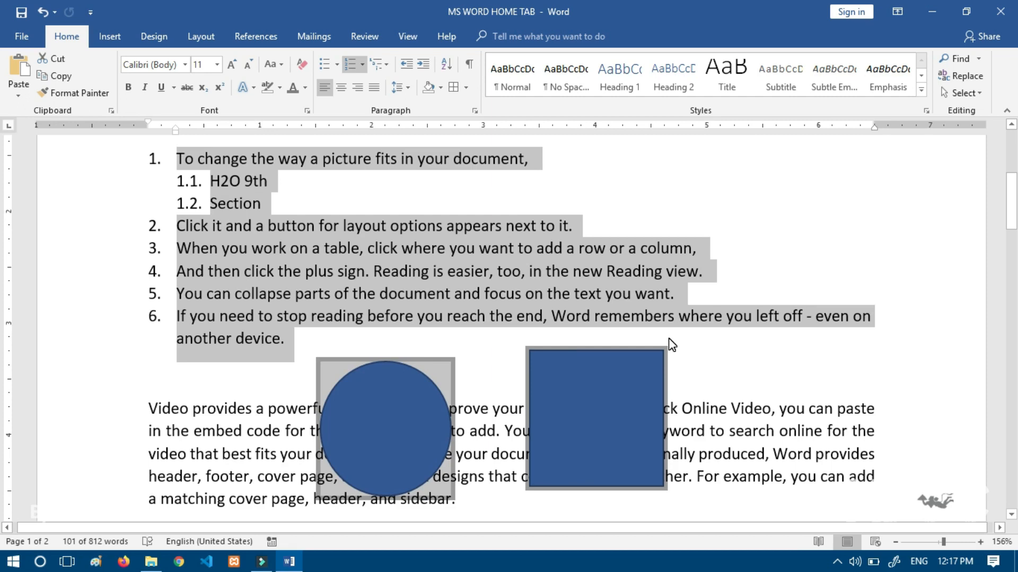
{"action": "left_click", "coordinate": [961, 94]}
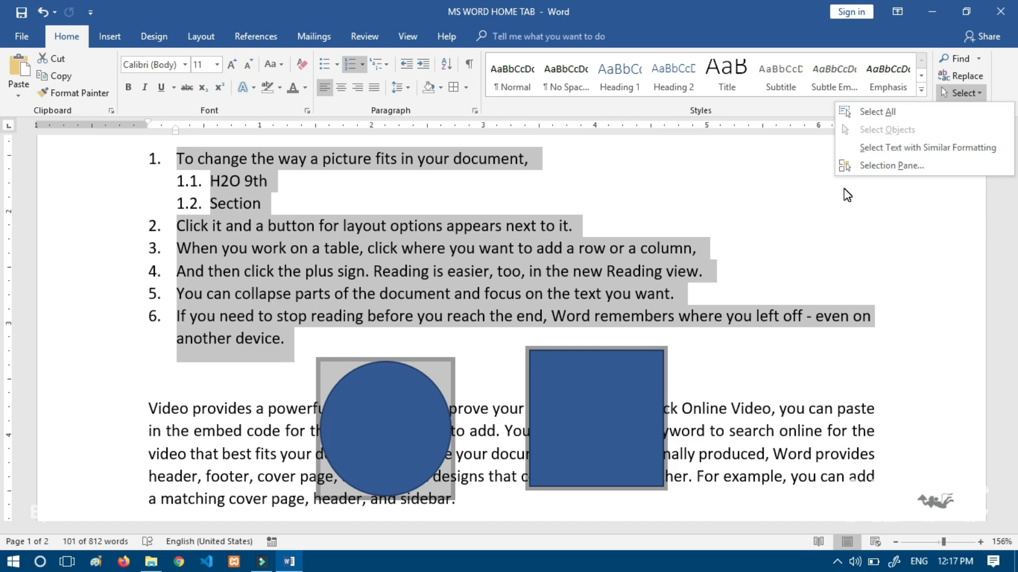
{"action": "key", "text": "Escape"}
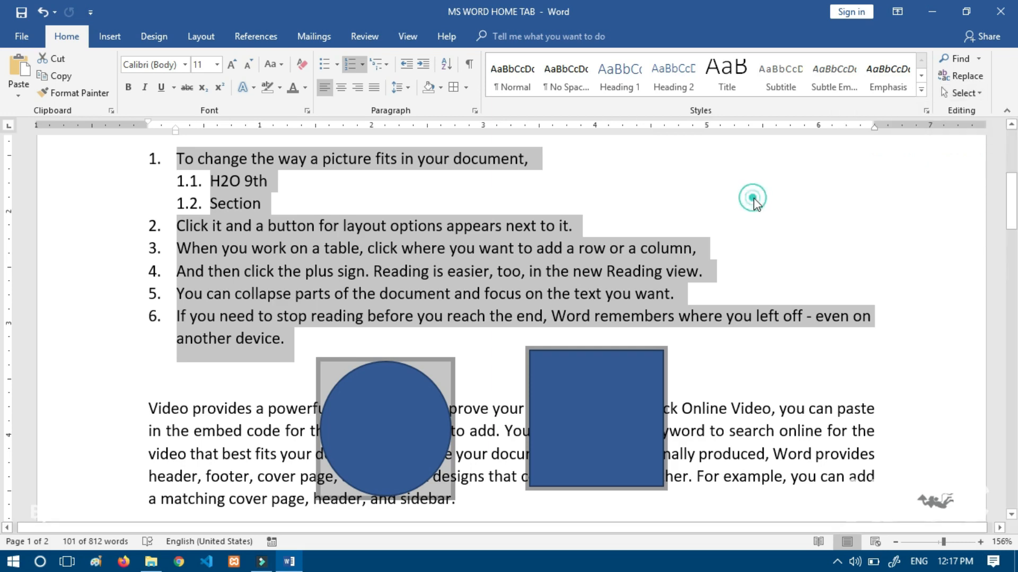
Undo the drawing of the square and the circle.
{"action": "key", "text": "ctrl+z"}
{"action": "key", "text": "ctrl+z"}
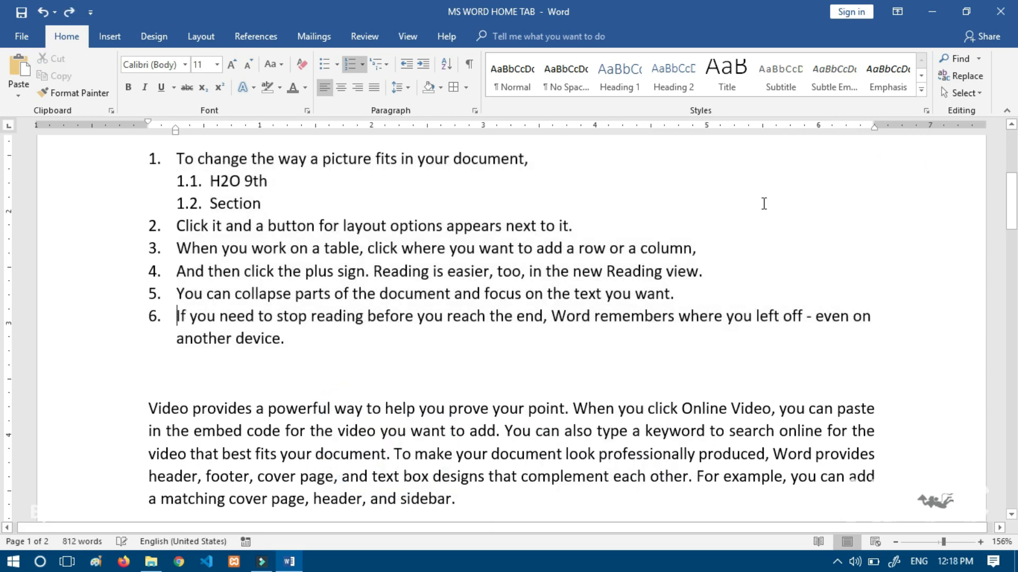
{"action": "scroll", "coordinate": [773, 287], "scroll_direction": "up", "scroll_amount": 5}
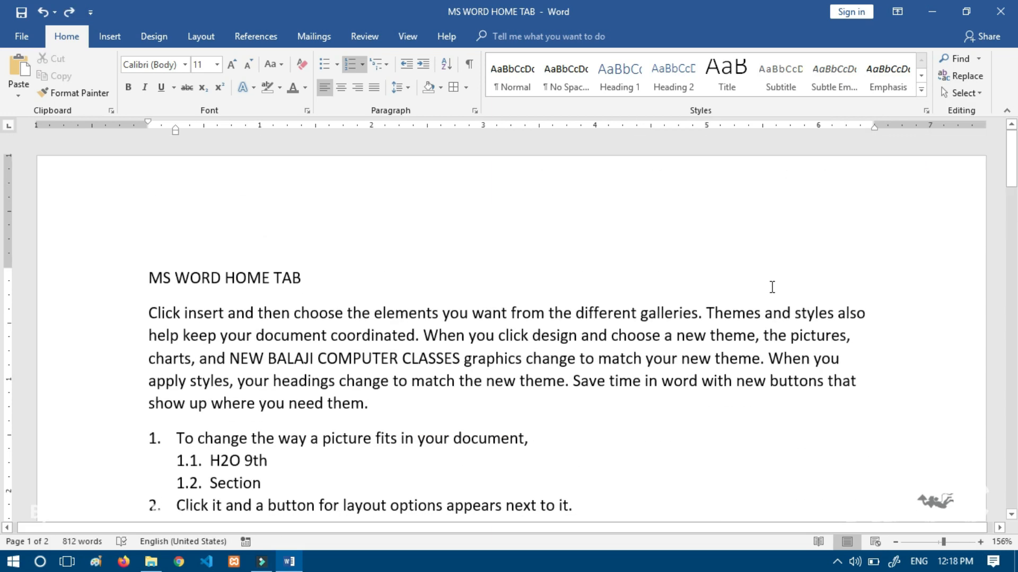